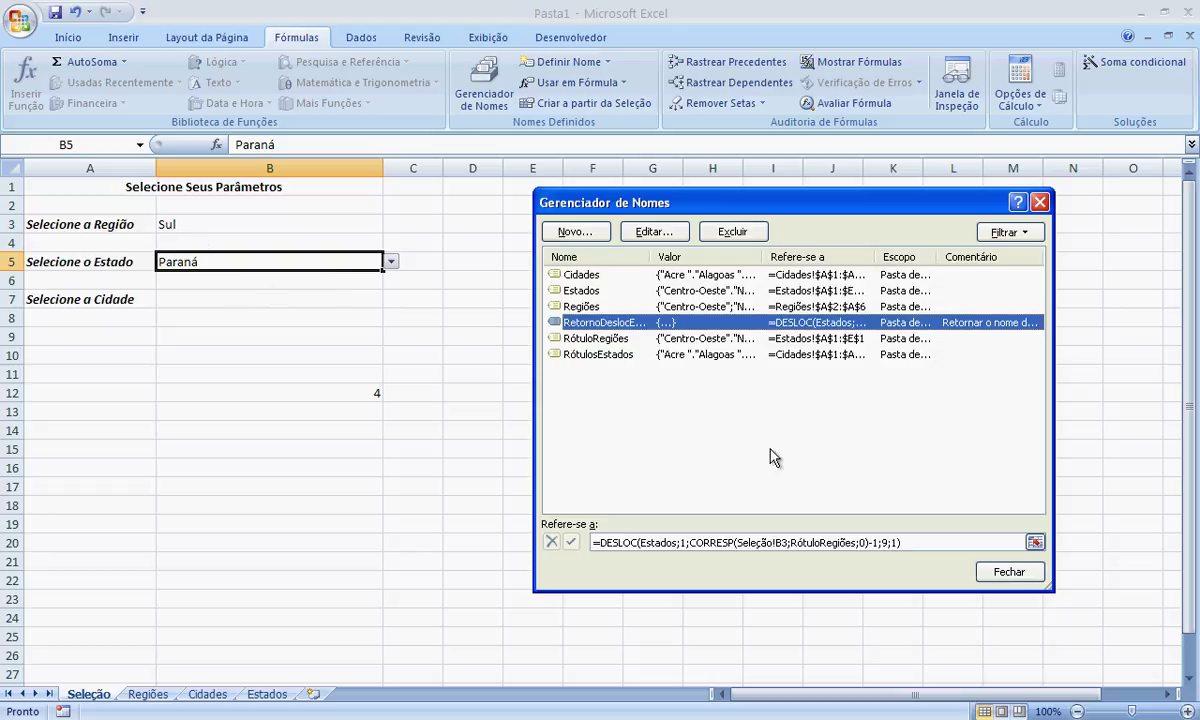
Examine the height argument in the selected DESLOC name's reference formula and close the name manager
{"action": "left_click", "coordinate": [882, 542]}
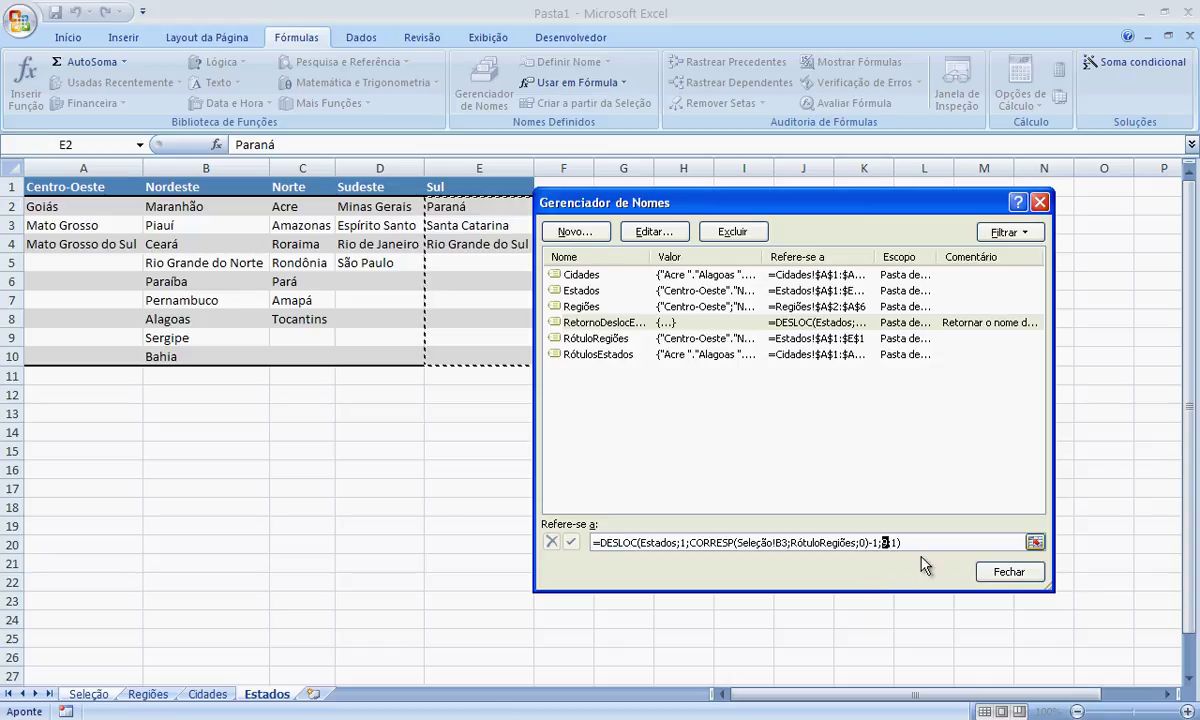
{"action": "left_click", "coordinate": [1010, 572]}
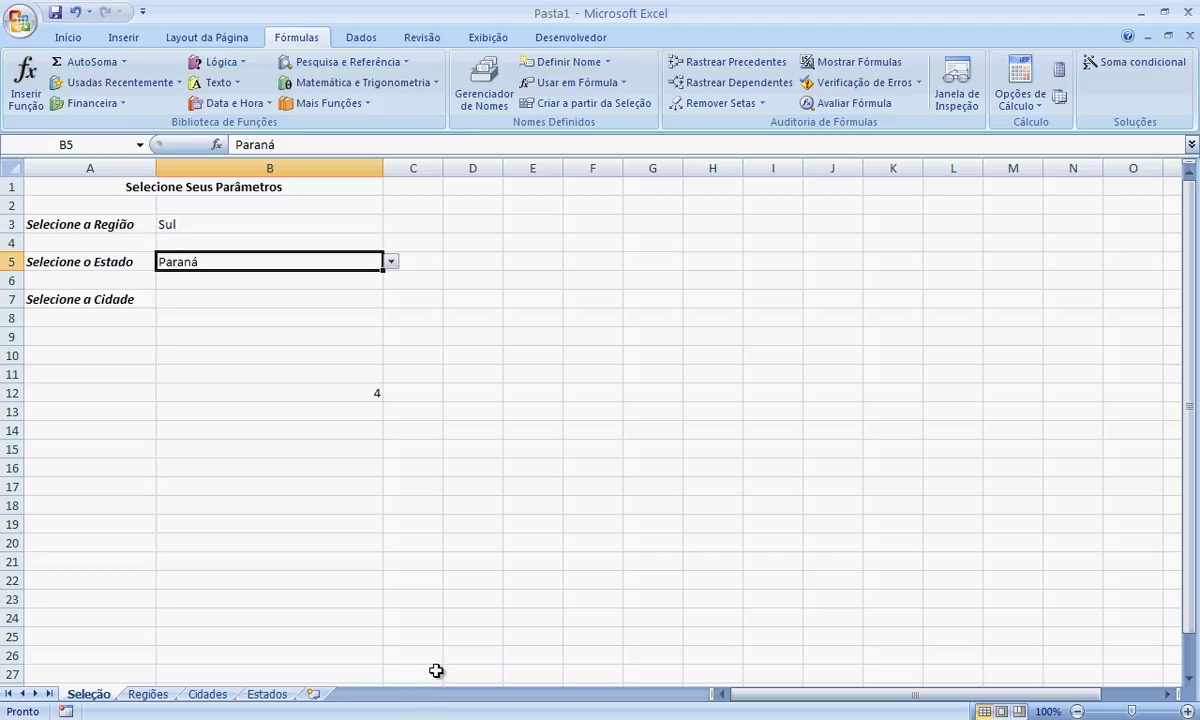
In cell A14 of the Estados sheet, enter =CONT.VALORES(A2:A10) to count the Centro-Oeste states
{"action": "left_click", "coordinate": [272, 695]}
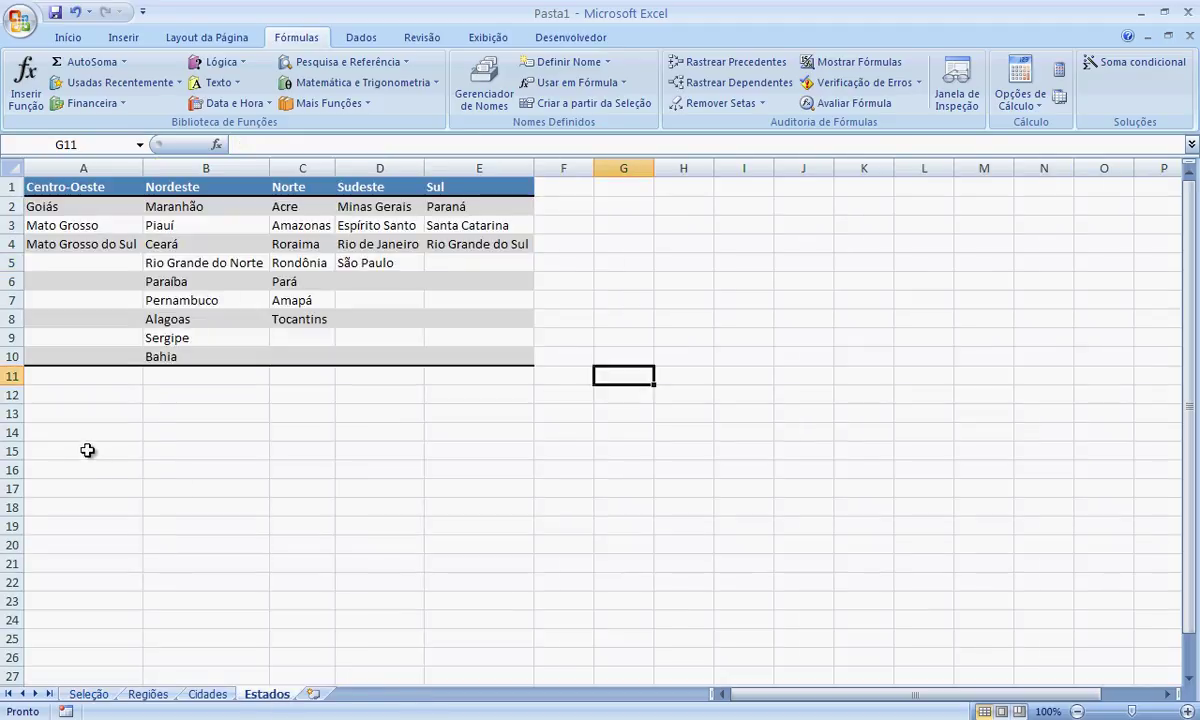
{"action": "left_click", "coordinate": [88, 435]}
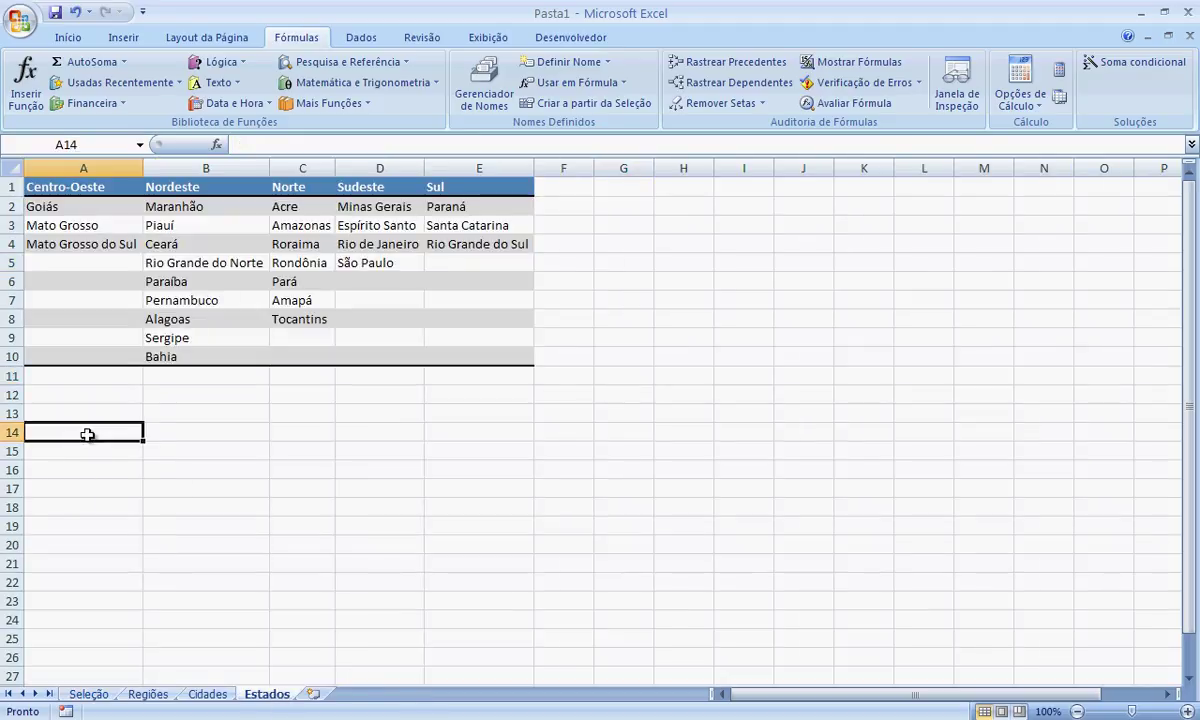
{"action": "type", "text": "="}
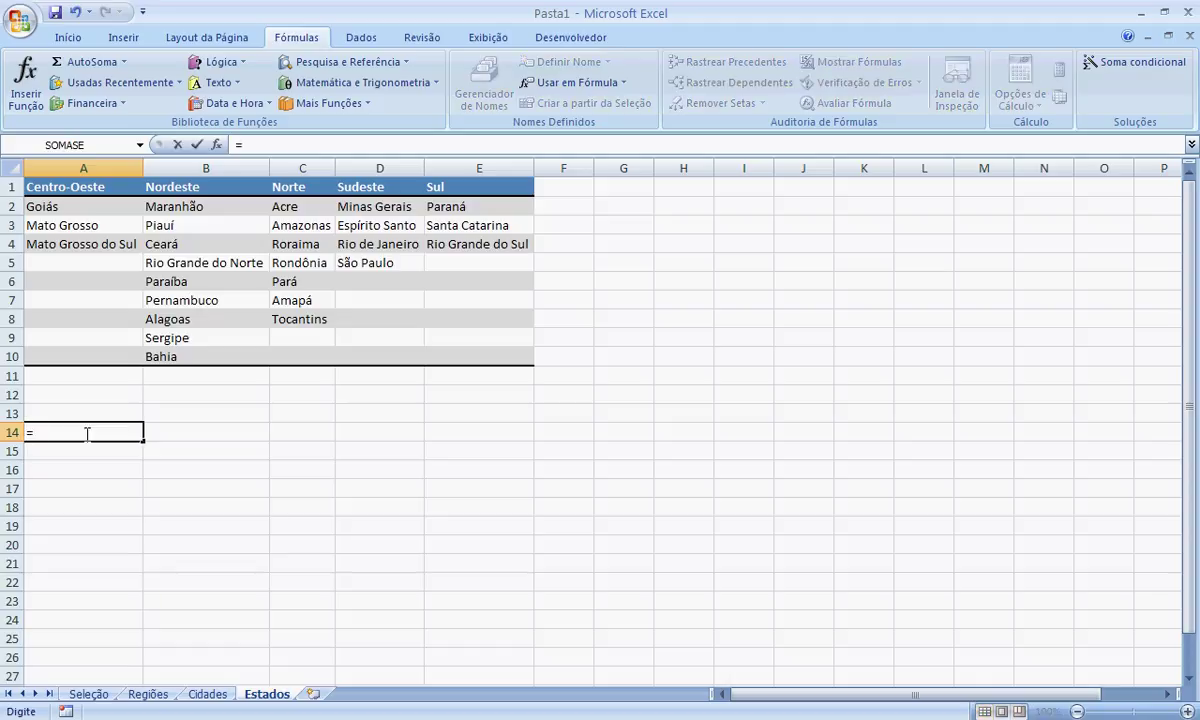
{"action": "type", "text": "cont.valores"}
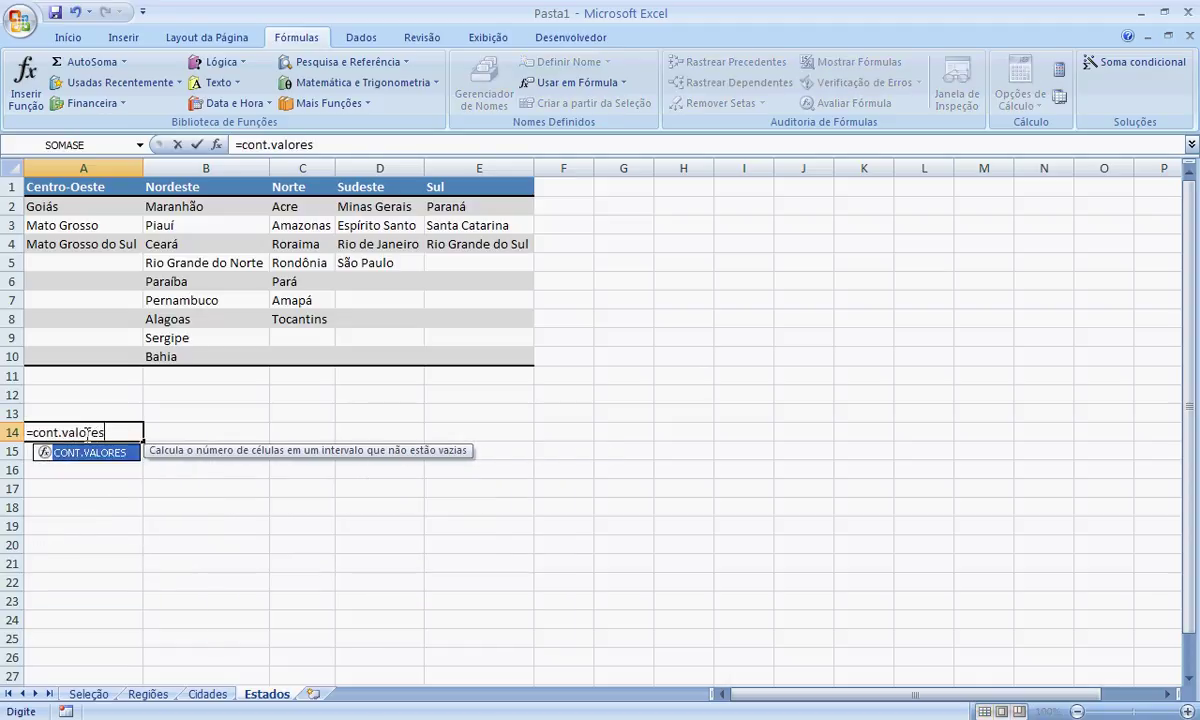
{"action": "type", "text": "("}
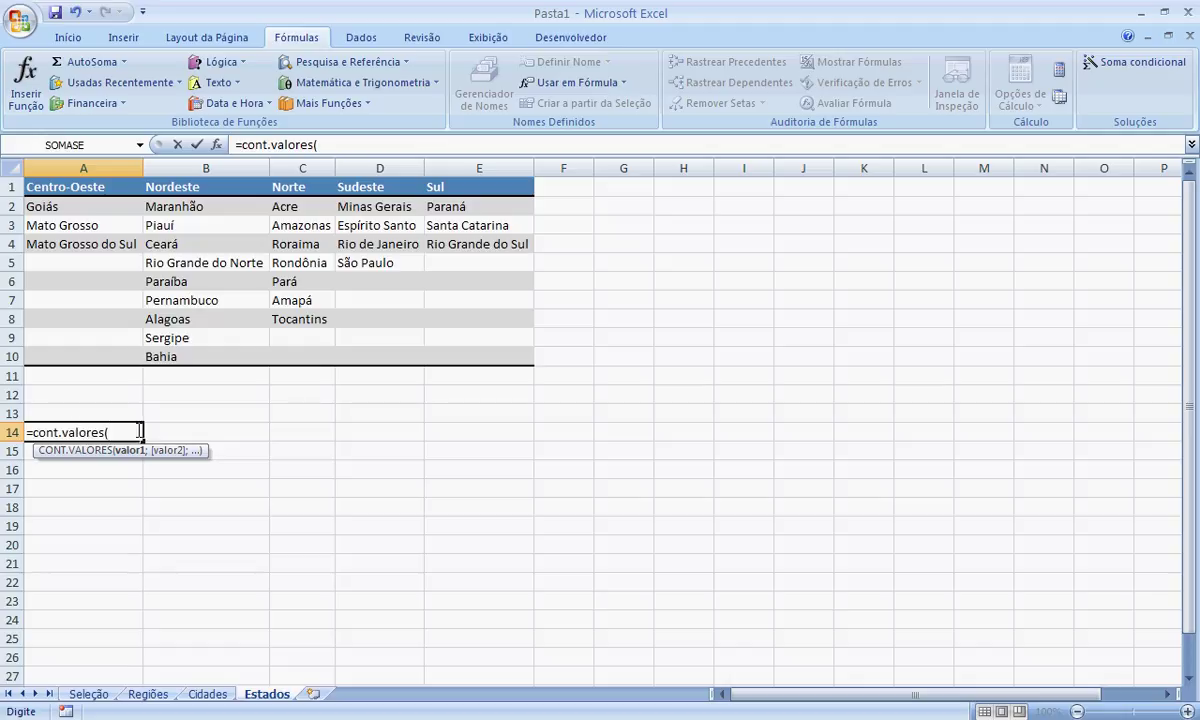
{"action": "left_click_drag", "start_coordinate": [93, 206], "coordinate": [97, 354]}
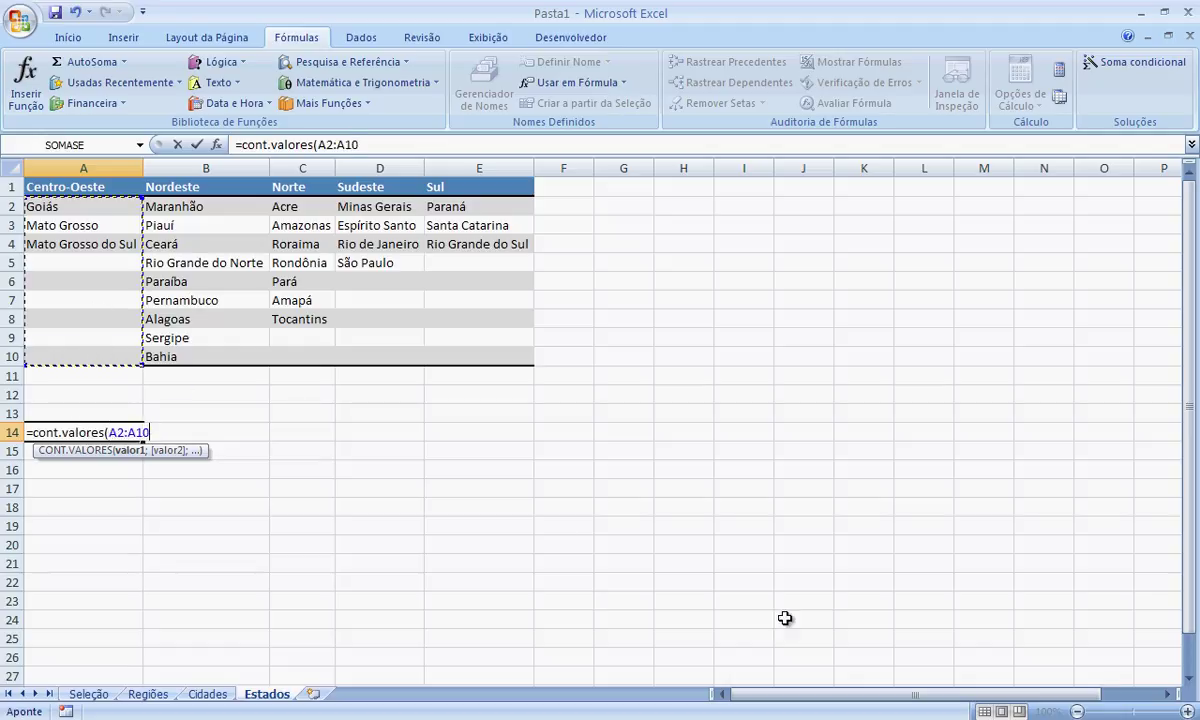
{"action": "key", "text": "Return"}
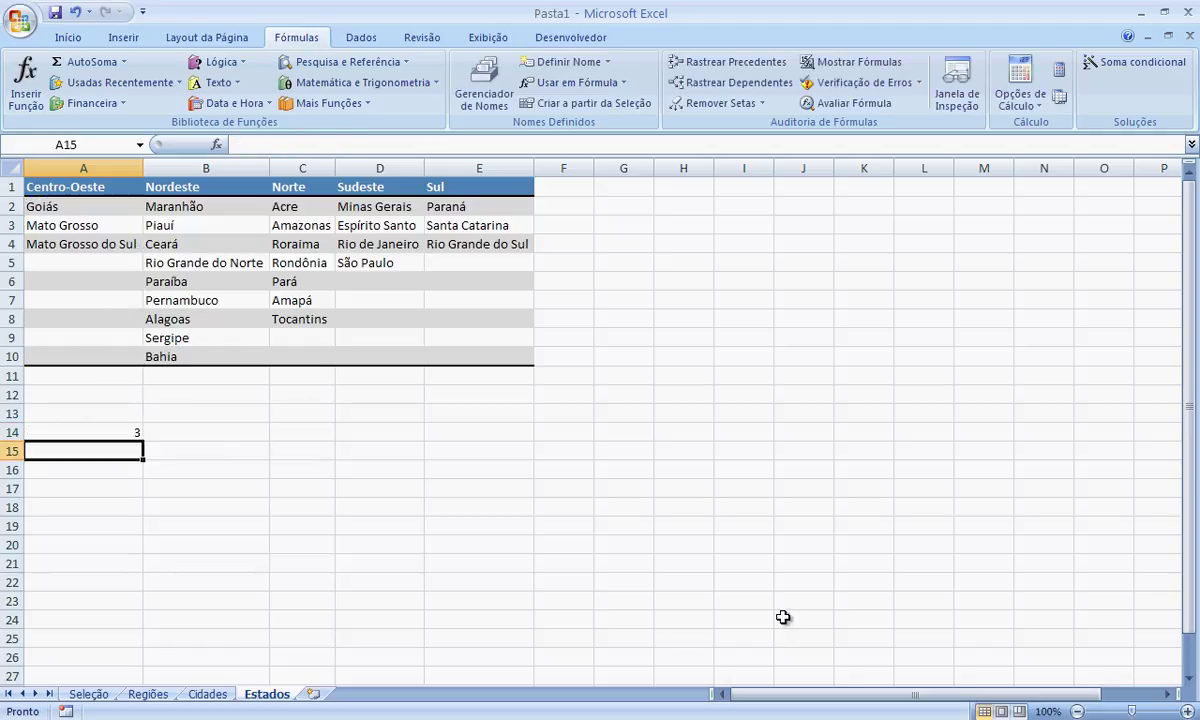
Move the range counted by the A14 formula to B2:B10, the Nordeste column
{"action": "left_click", "coordinate": [101, 432]}
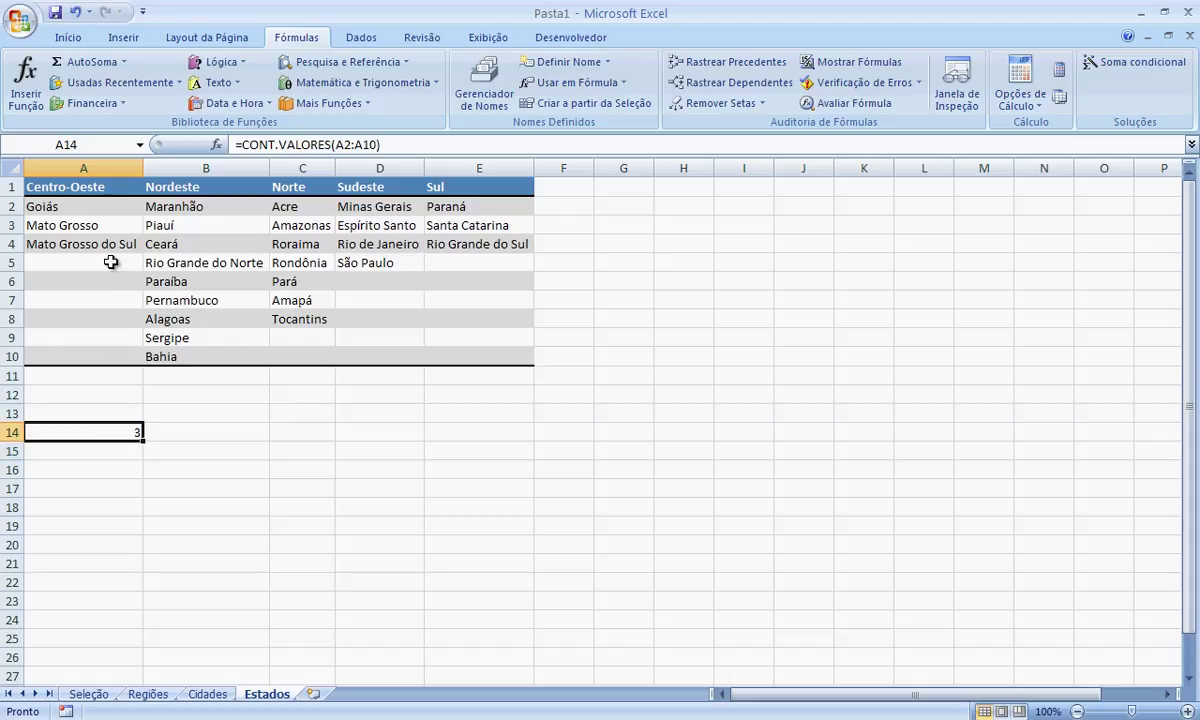
{"action": "key", "text": "F2"}
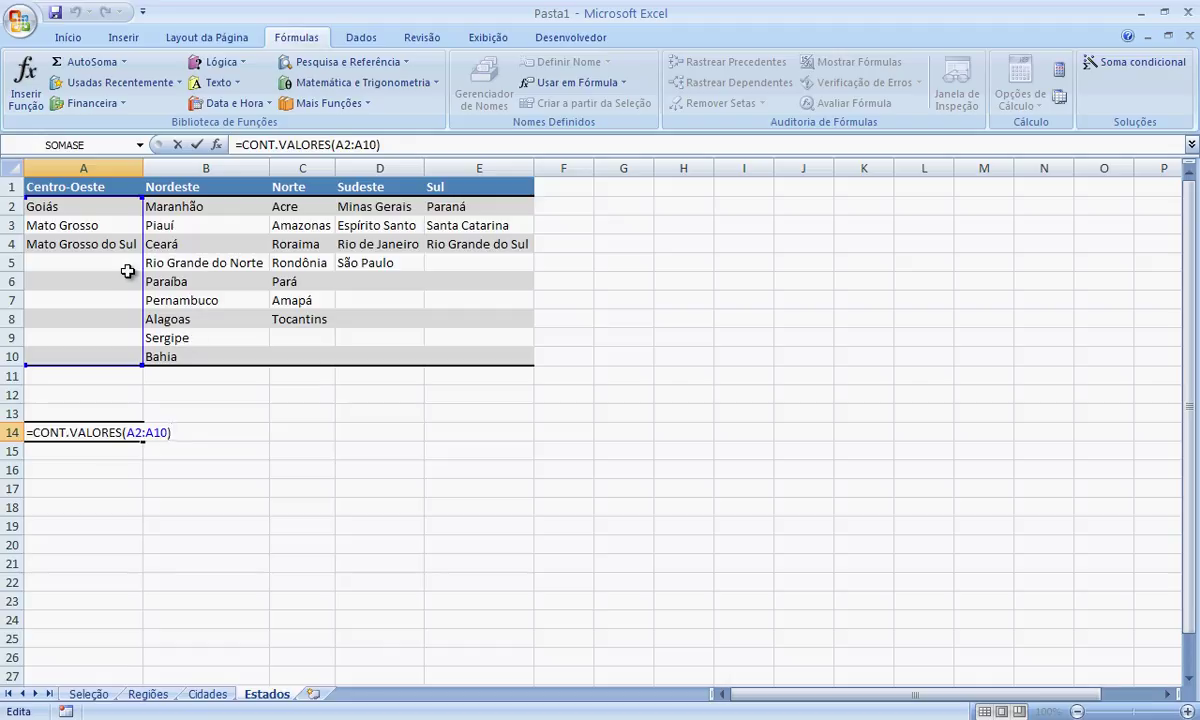
{"action": "left_click_drag", "start_coordinate": [147, 279], "coordinate": [165, 276]}
{"action": "key", "text": "Return"}
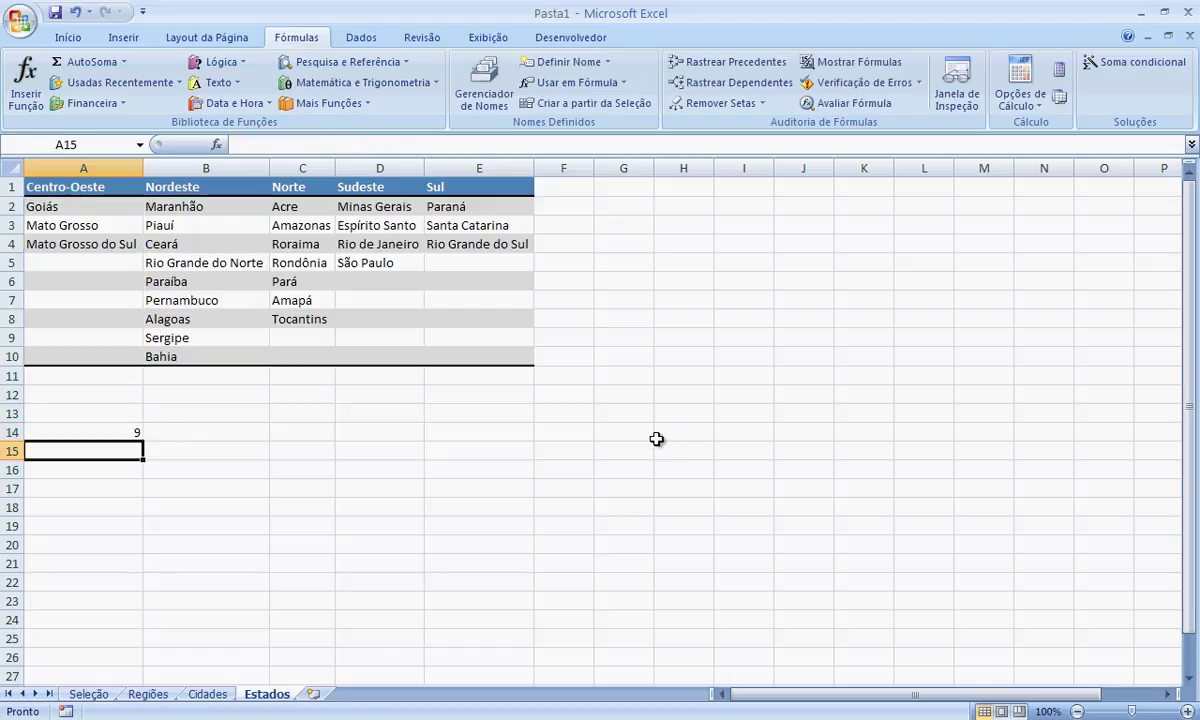
Move the range counted by the A14 formula to C2:C10, the Norte column
{"action": "left_click", "coordinate": [141, 434]}
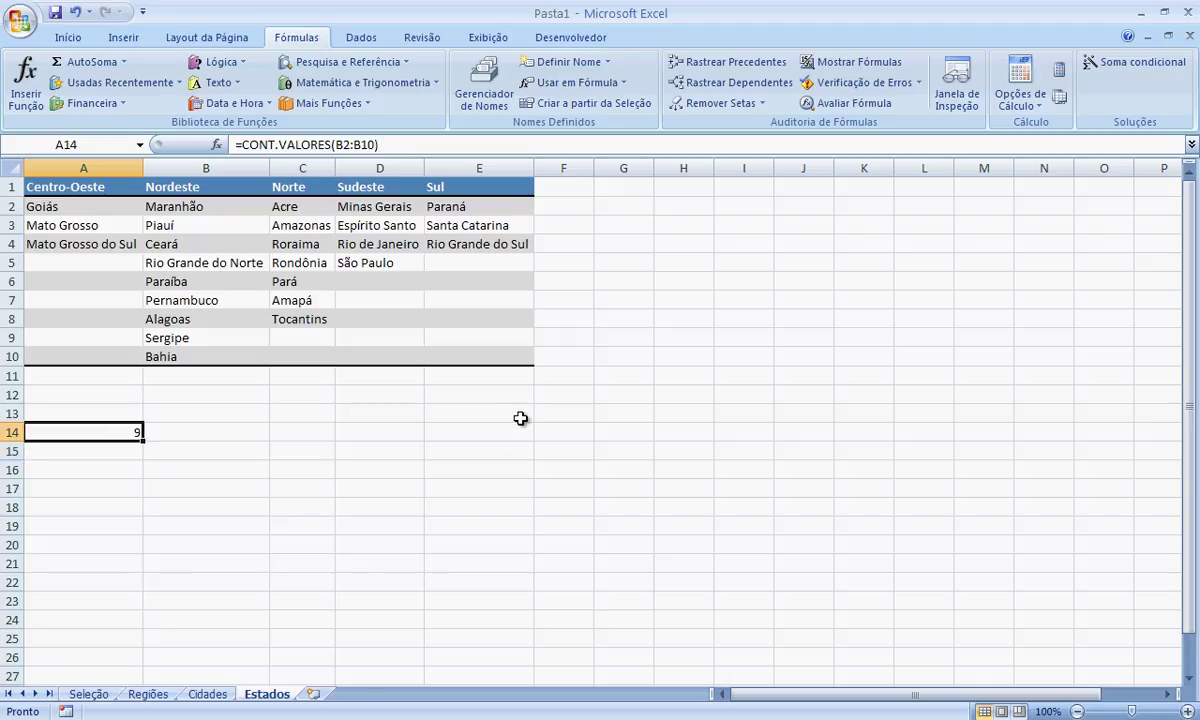
{"action": "key", "text": "F2"}
{"action": "left_click_drag", "start_coordinate": [270, 268], "coordinate": [285, 262]}
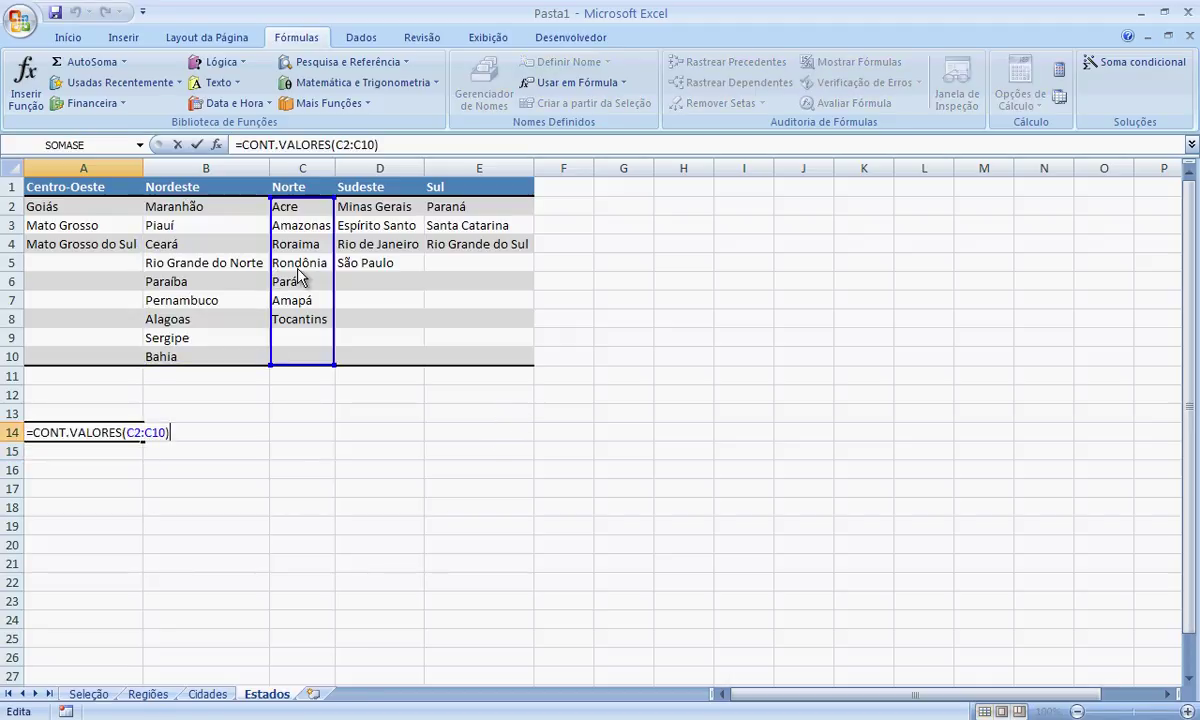
{"action": "key", "text": "Return"}
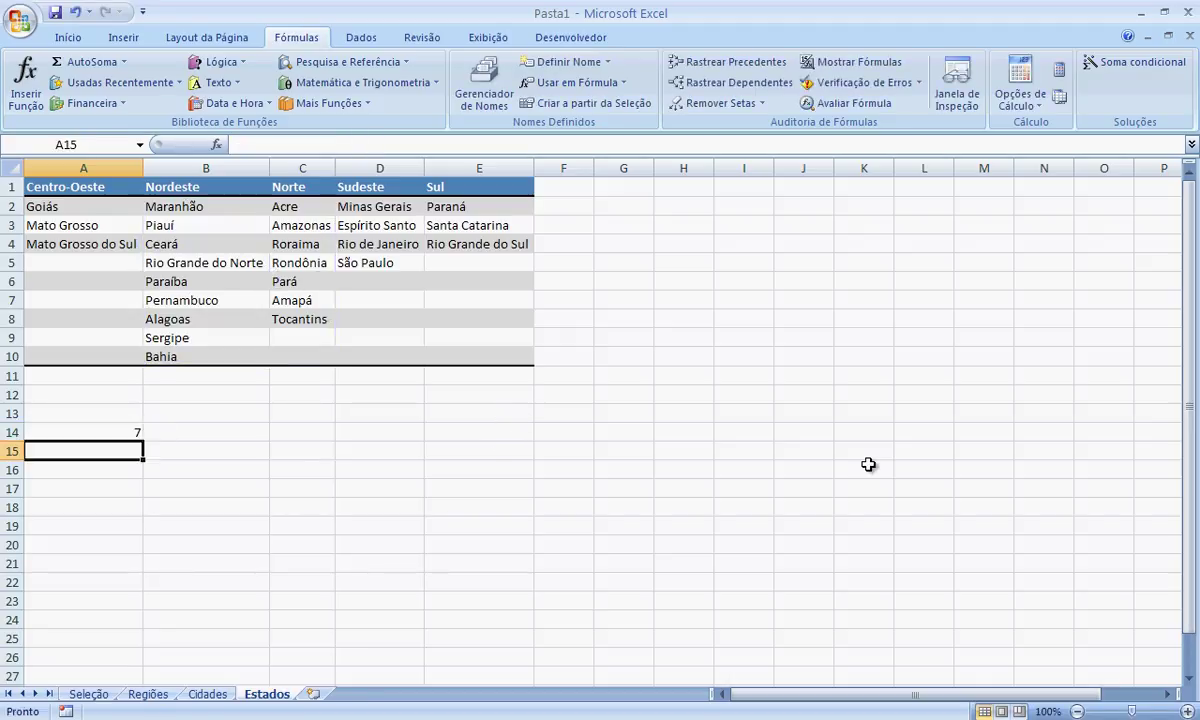
Move the range counted by the A14 formula to D2:D10, the Sudeste column
{"action": "left_click", "coordinate": [129, 430]}
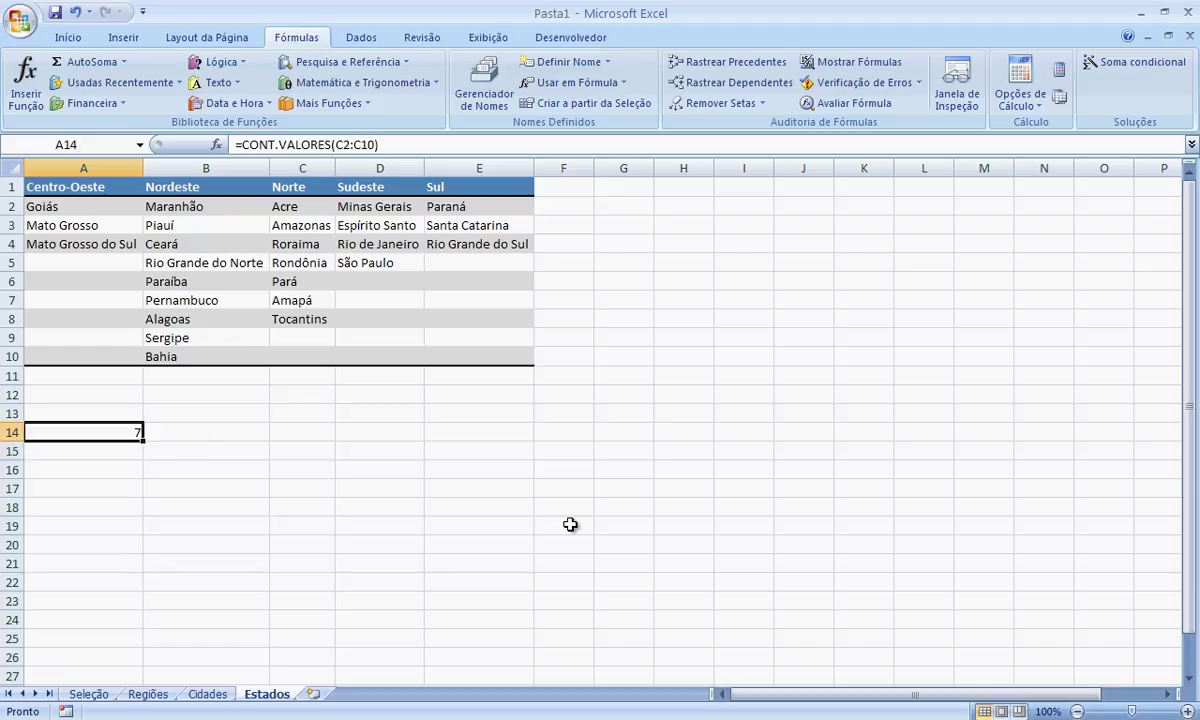
{"action": "key", "text": "F2"}
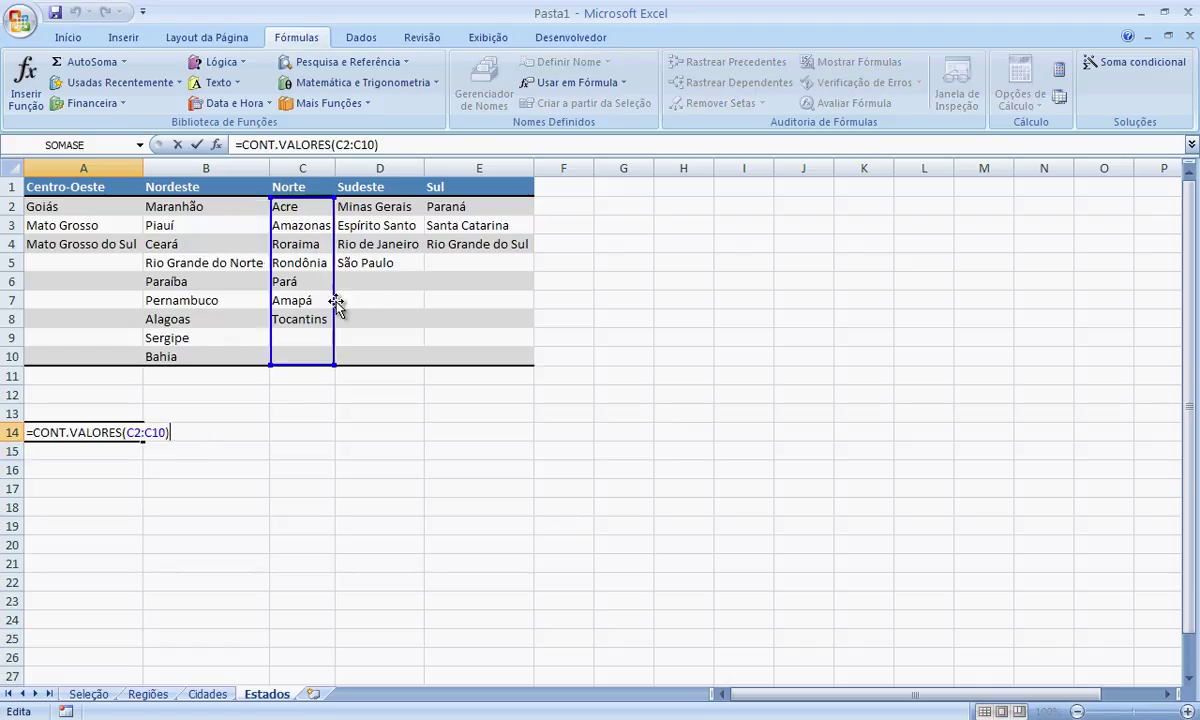
{"action": "left_click_drag", "start_coordinate": [336, 311], "coordinate": [354, 302]}
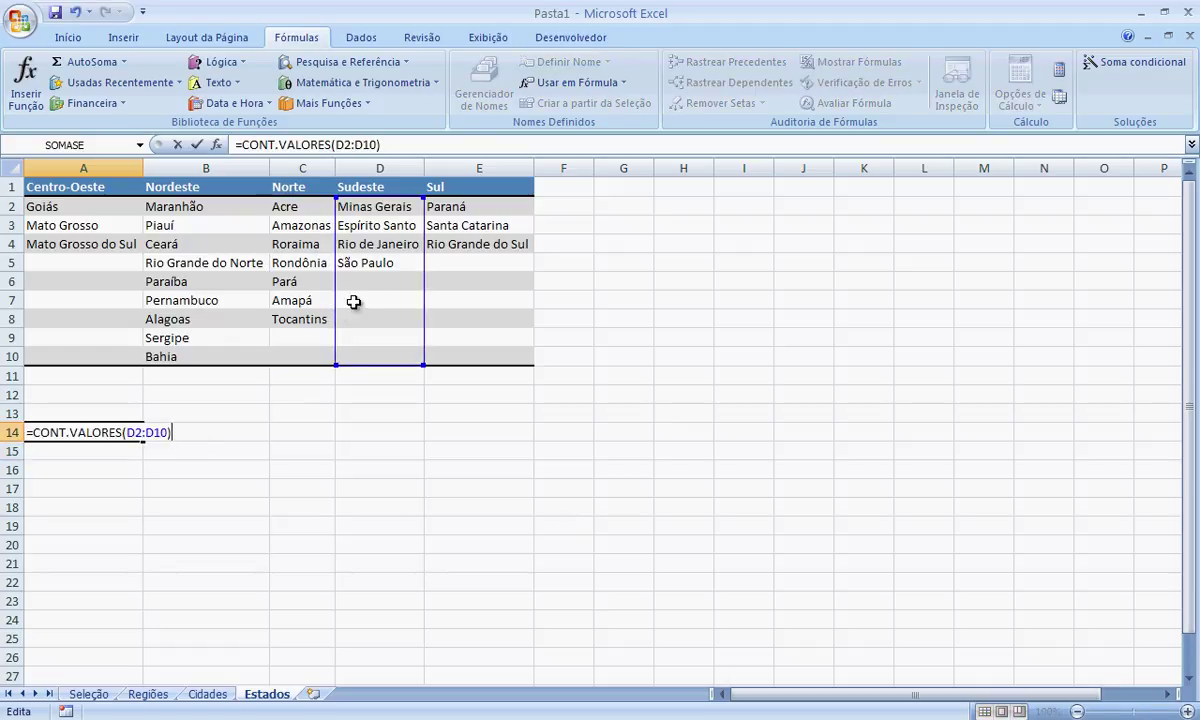
{"action": "key", "text": "Return"}
Move the range counted by the A14 formula to E2:E10 and compare it with the states listed under Sul
{"action": "left_click", "coordinate": [112, 430]}
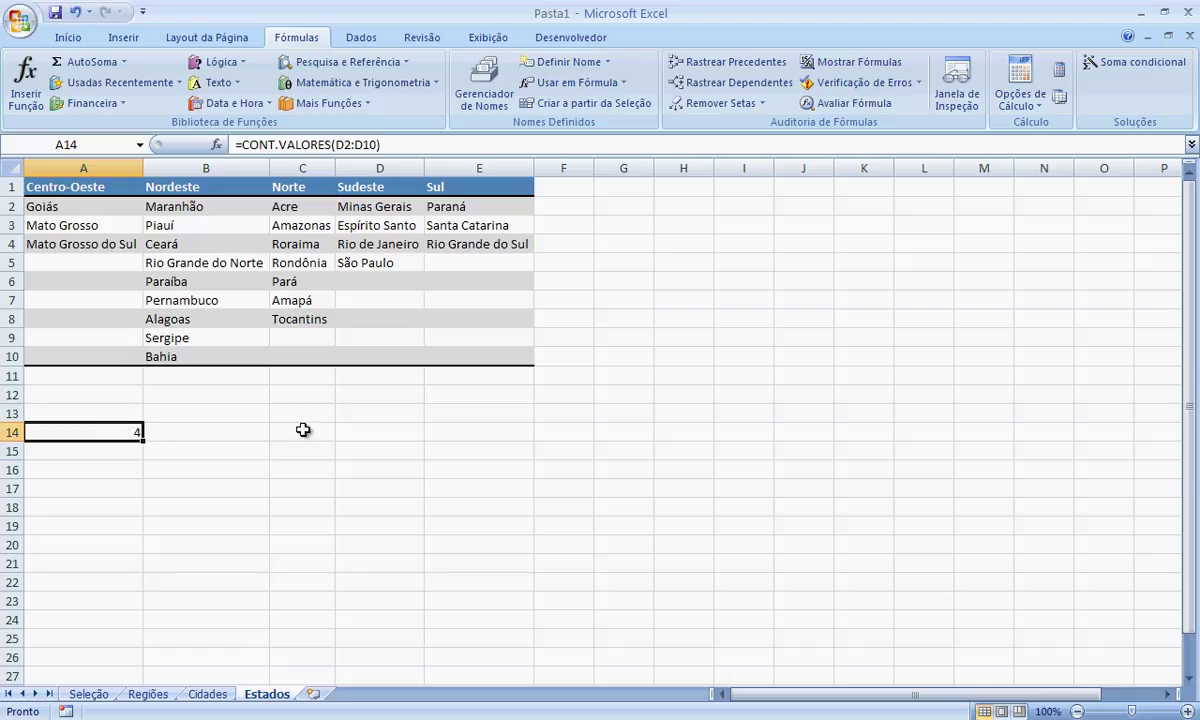
{"action": "key", "text": "F2"}
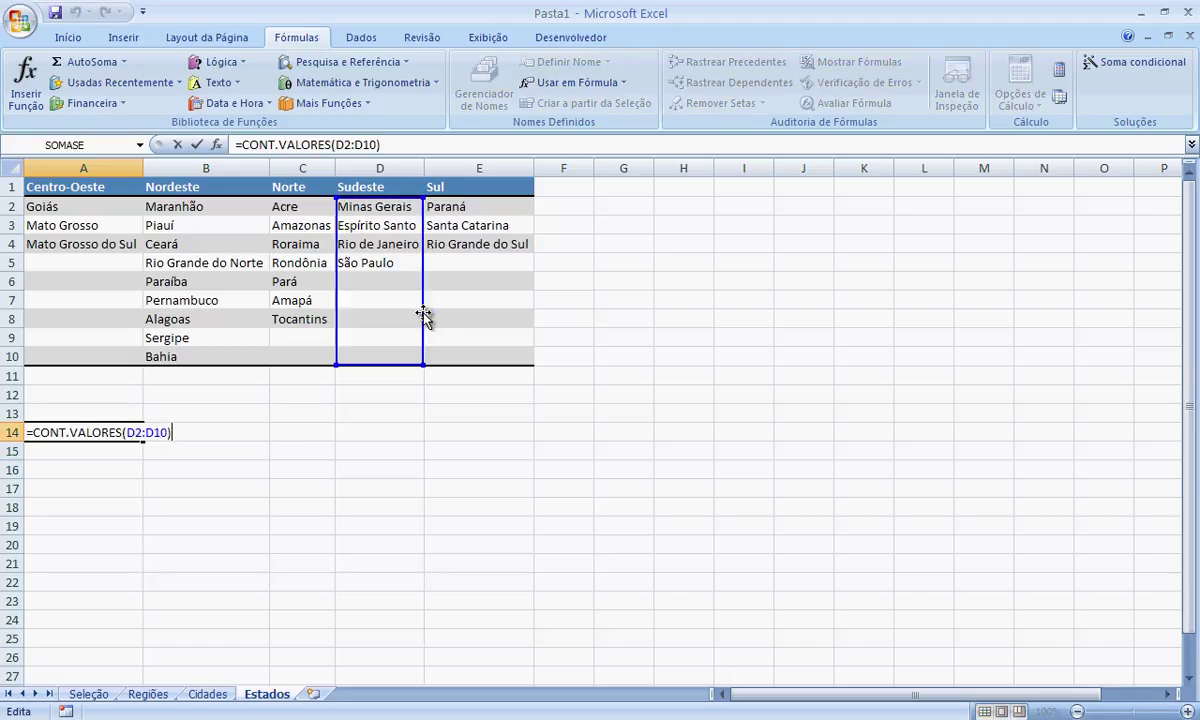
{"action": "left_click_drag", "start_coordinate": [421, 313], "coordinate": [440, 320]}
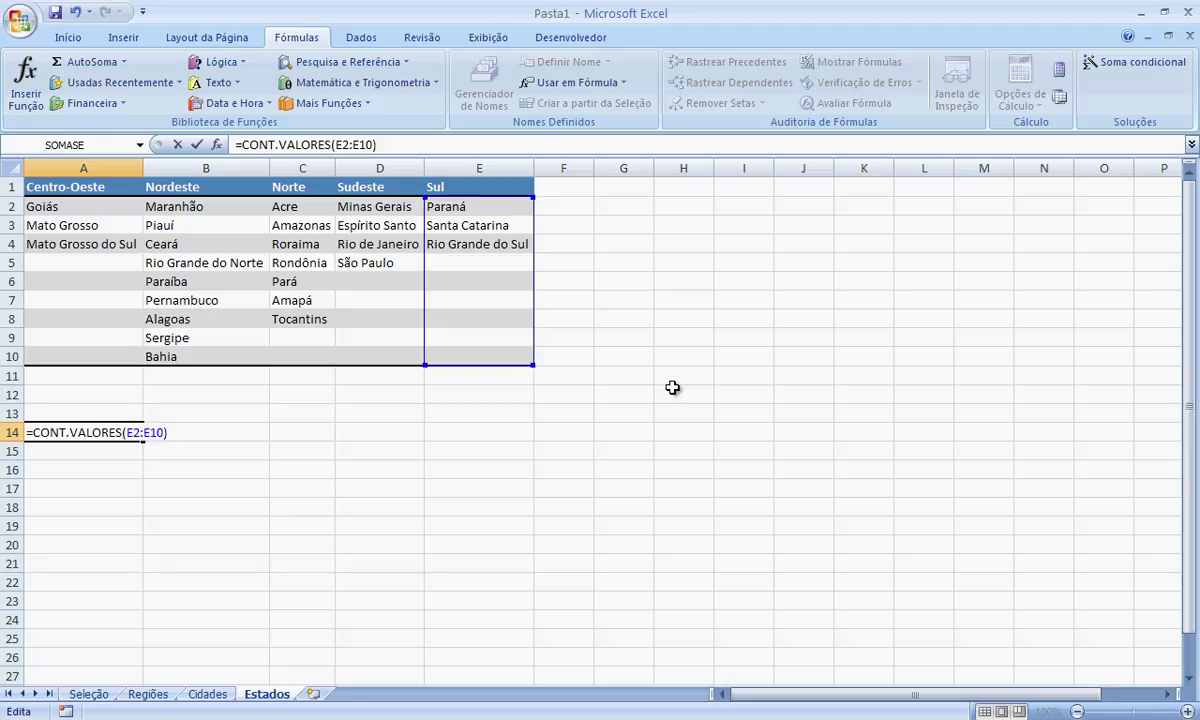
{"action": "key", "text": "Return"}
{"action": "left_click_drag", "start_coordinate": [433, 203], "coordinate": [460, 241]}
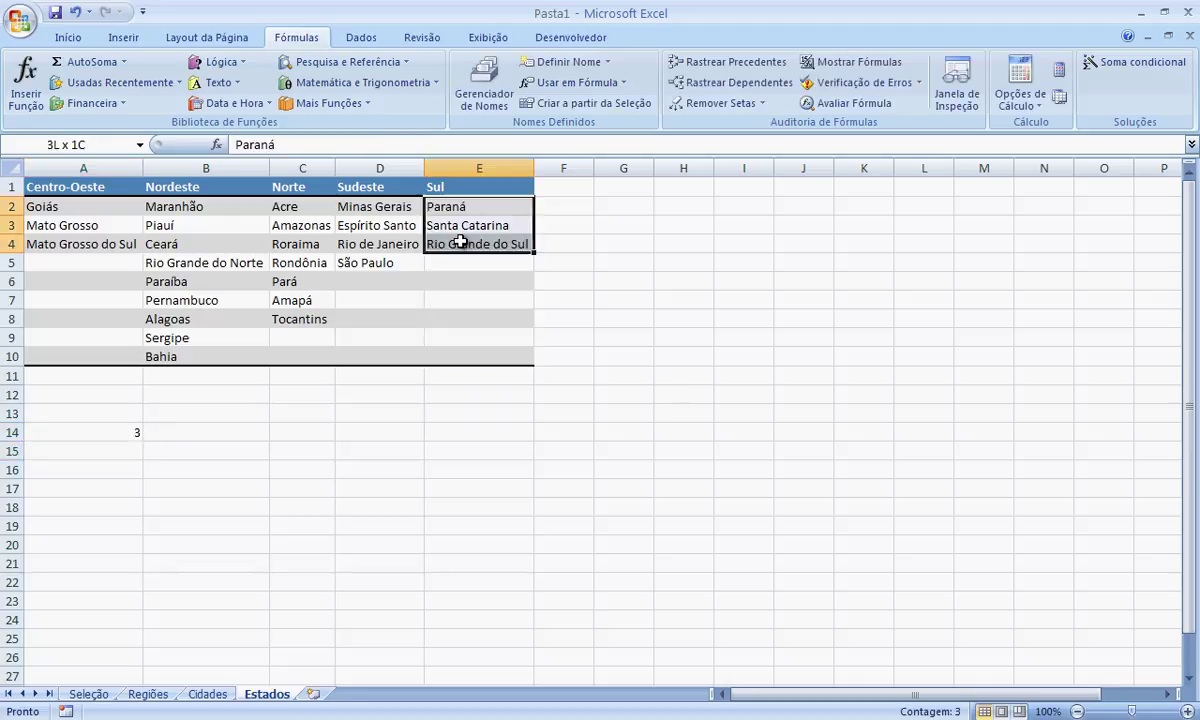
{"action": "left_click", "coordinate": [123, 431]}
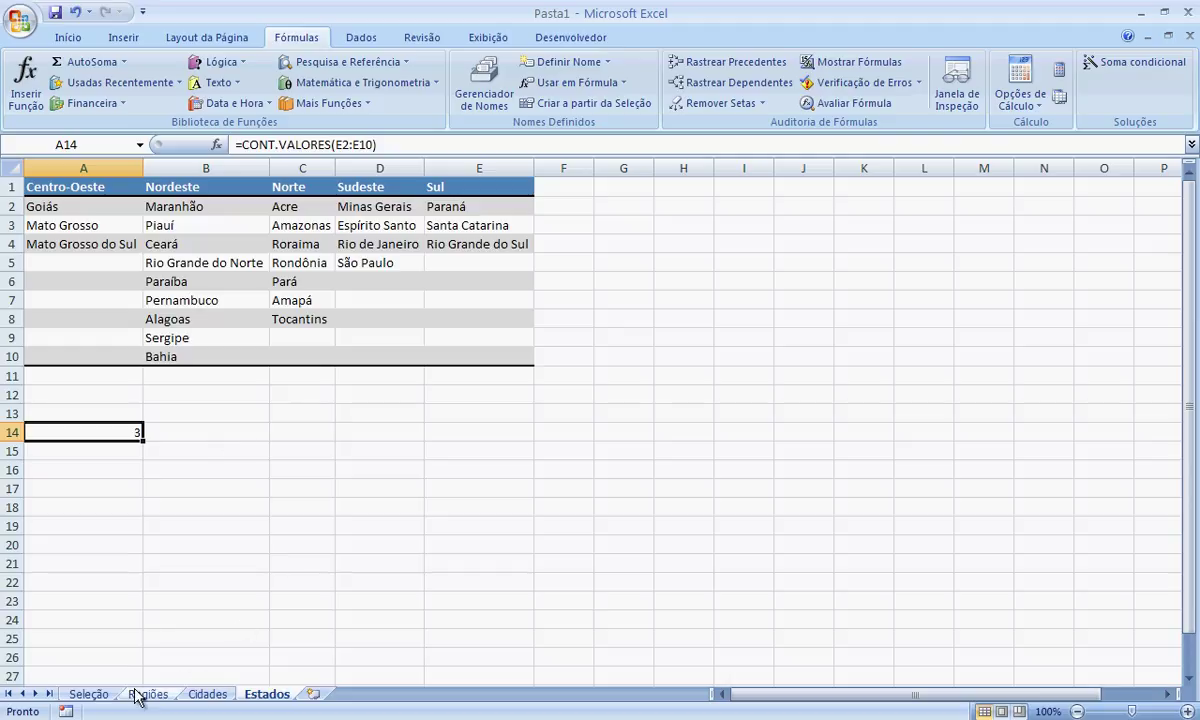
In cell B9 of the Seleção sheet, enter =DESLOC(Estados;1;CORRESP(Seleção!B3;RótuloRegiões;0)-1;9;1)
{"action": "left_click", "coordinate": [102, 695]}
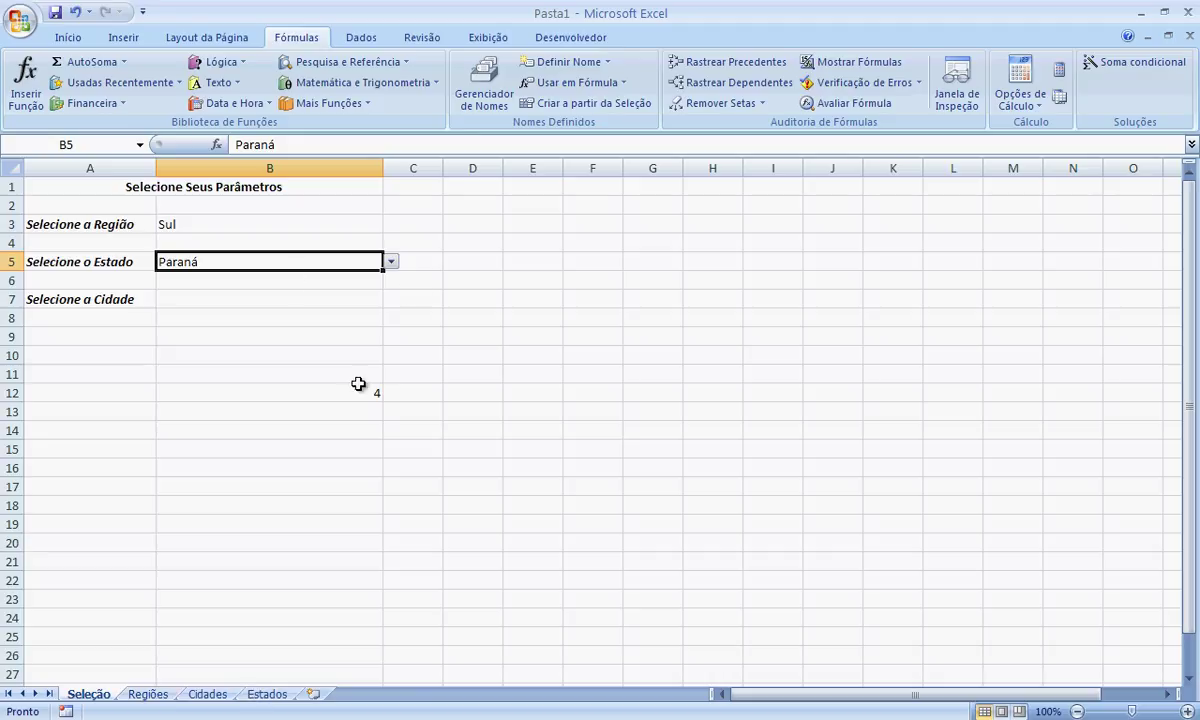
{"action": "left_click", "coordinate": [300, 358]}
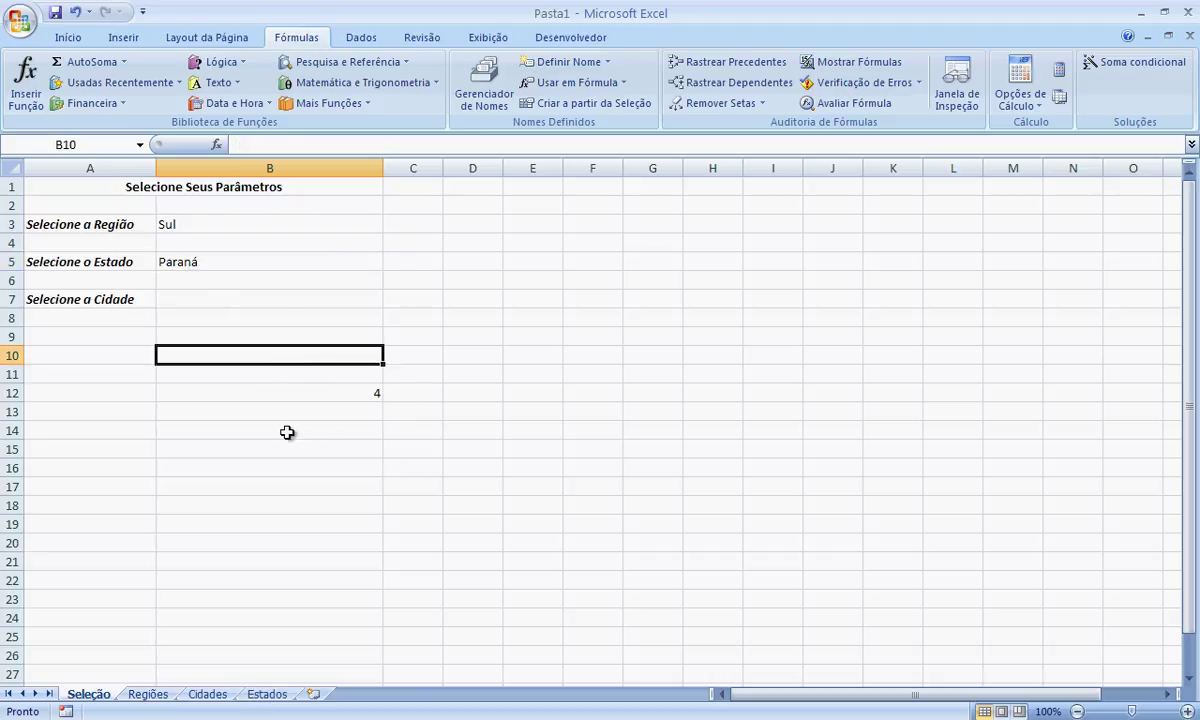
{"action": "left_click", "coordinate": [205, 261]}
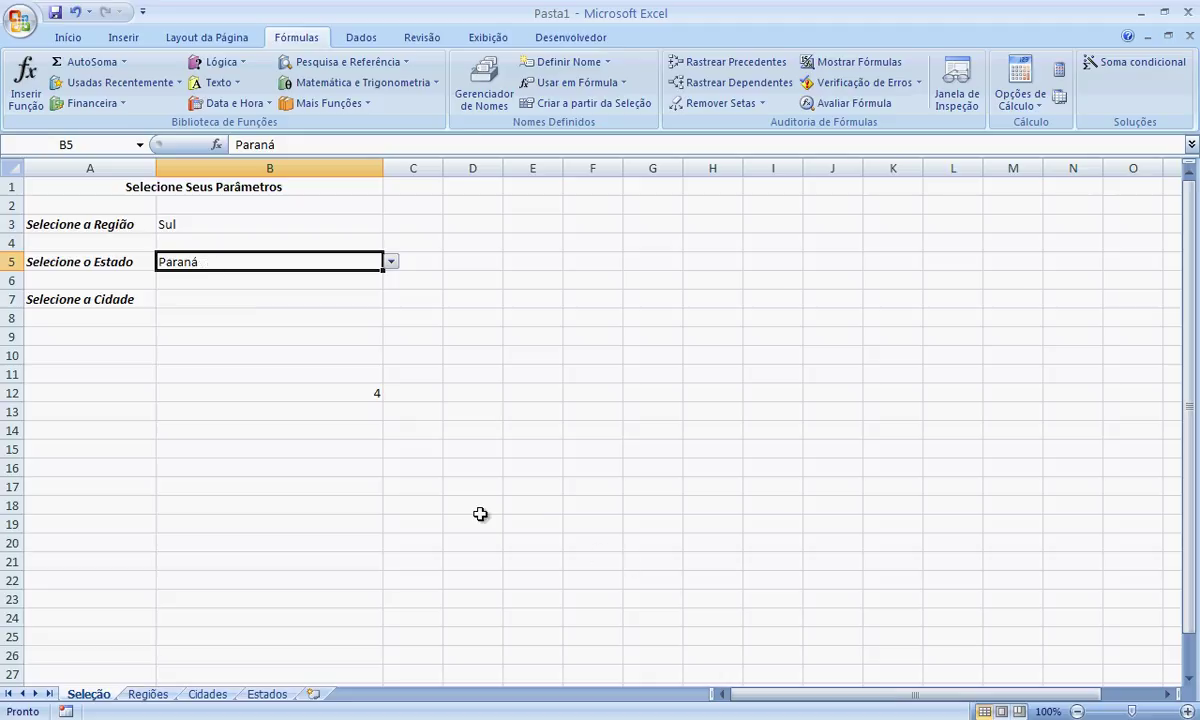
{"action": "key", "text": "Down"}
{"action": "key", "text": "Down"}
{"action": "key", "text": "Down"}
{"action": "key", "text": "Down"}
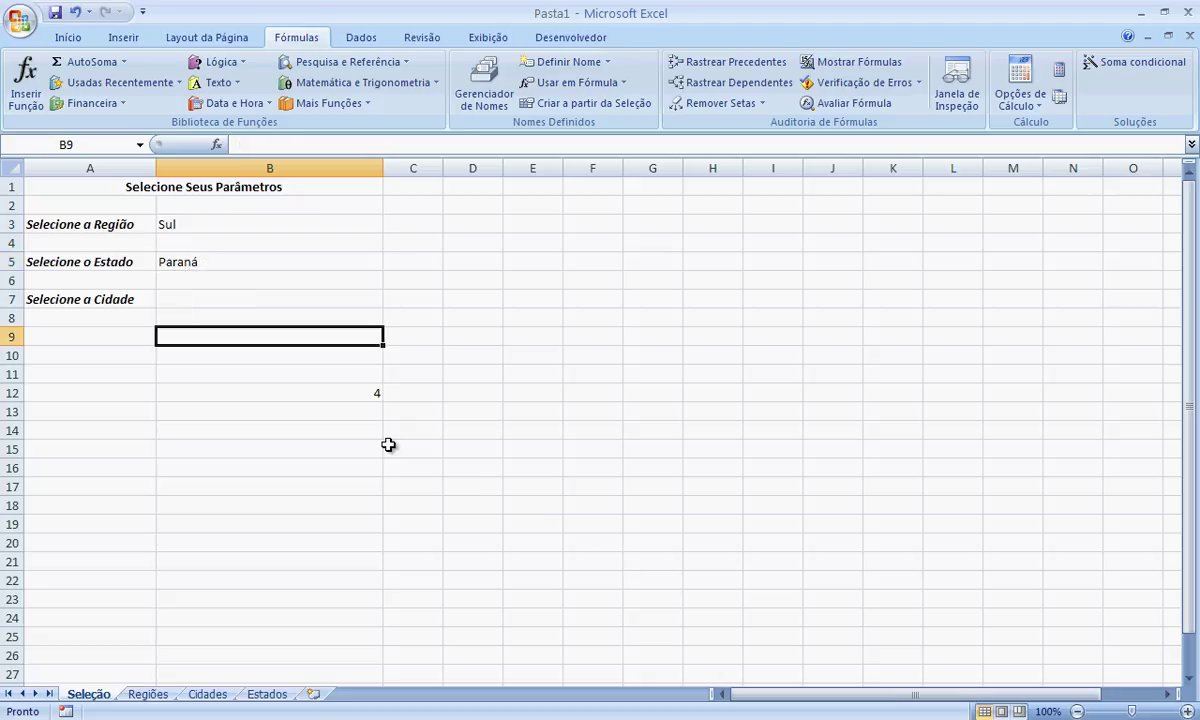
{"action": "key", "text": "F2"}
{"action": "type", "text": "=DESLOC(Estados;1;CORRESP(Seleção!B3;RótuloRegiões;0)-1;9;1)"}
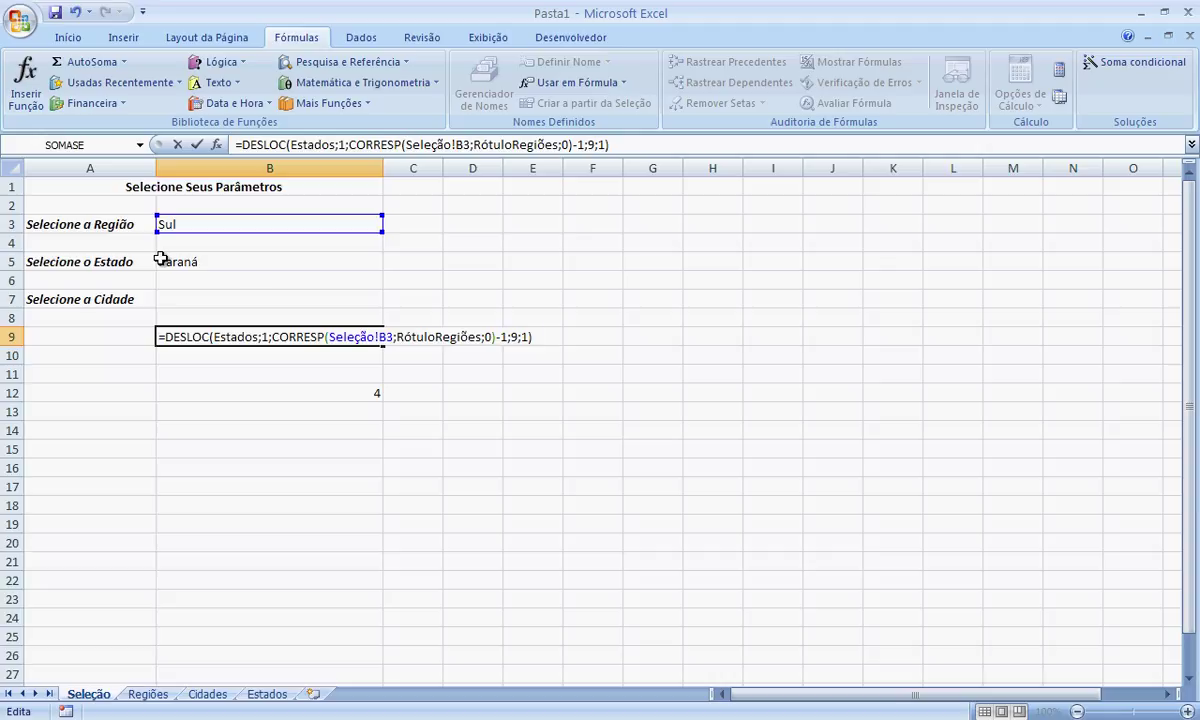
Review the DESLOC arguments in B9, copy the part from DESLOC through the CORRESP function, and commit the formula
{"action": "left_click", "coordinate": [234, 337]}
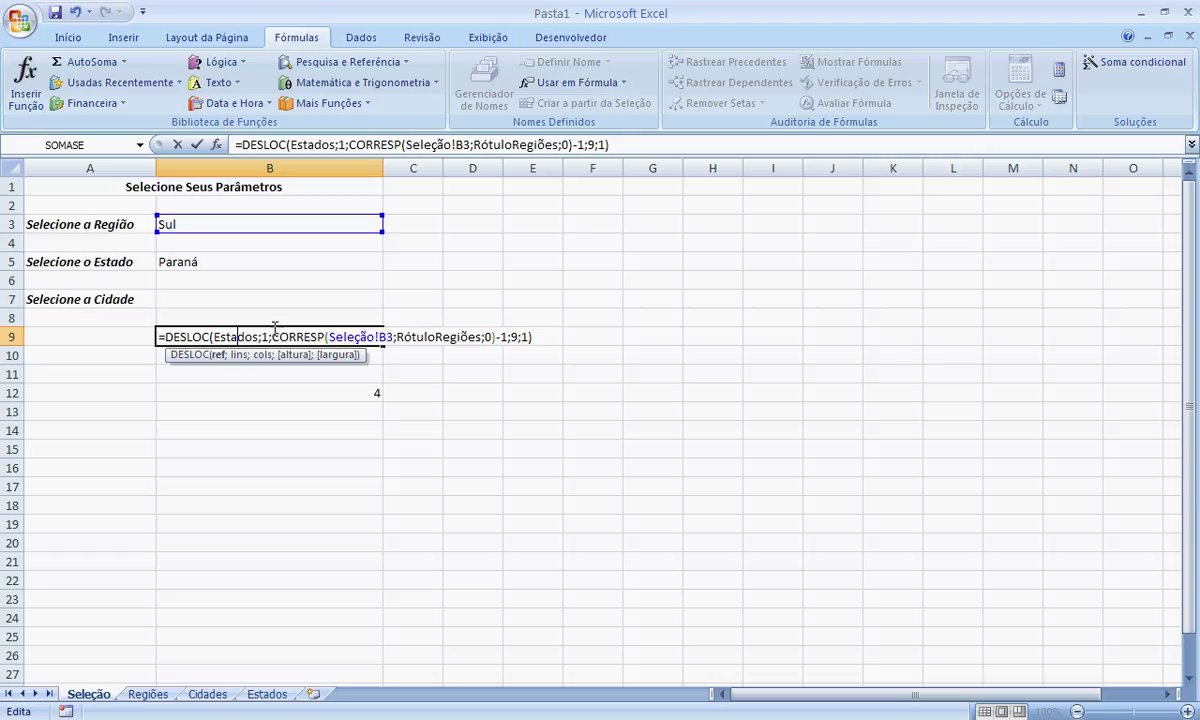
{"action": "left_click_drag", "start_coordinate": [273, 337], "coordinate": [316, 337]}
{"action": "left_click_drag", "start_coordinate": [352, 337], "coordinate": [497, 338]}
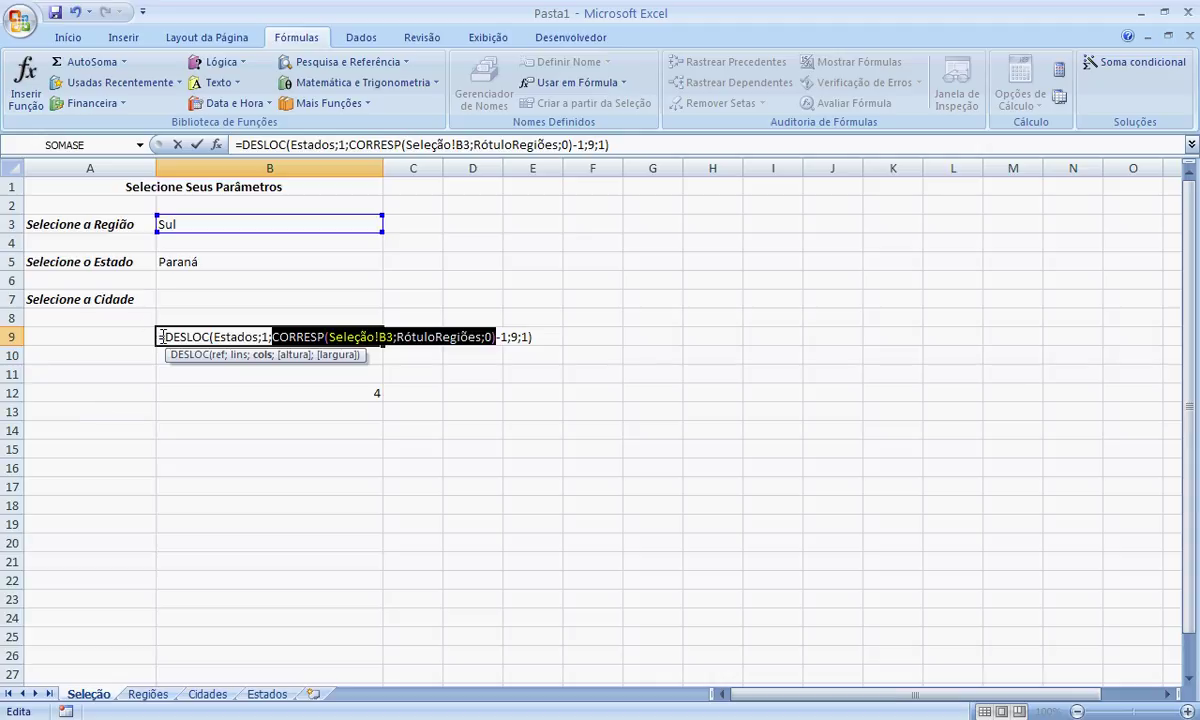
{"action": "left_click_drag", "start_coordinate": [160, 337], "coordinate": [495, 337]}
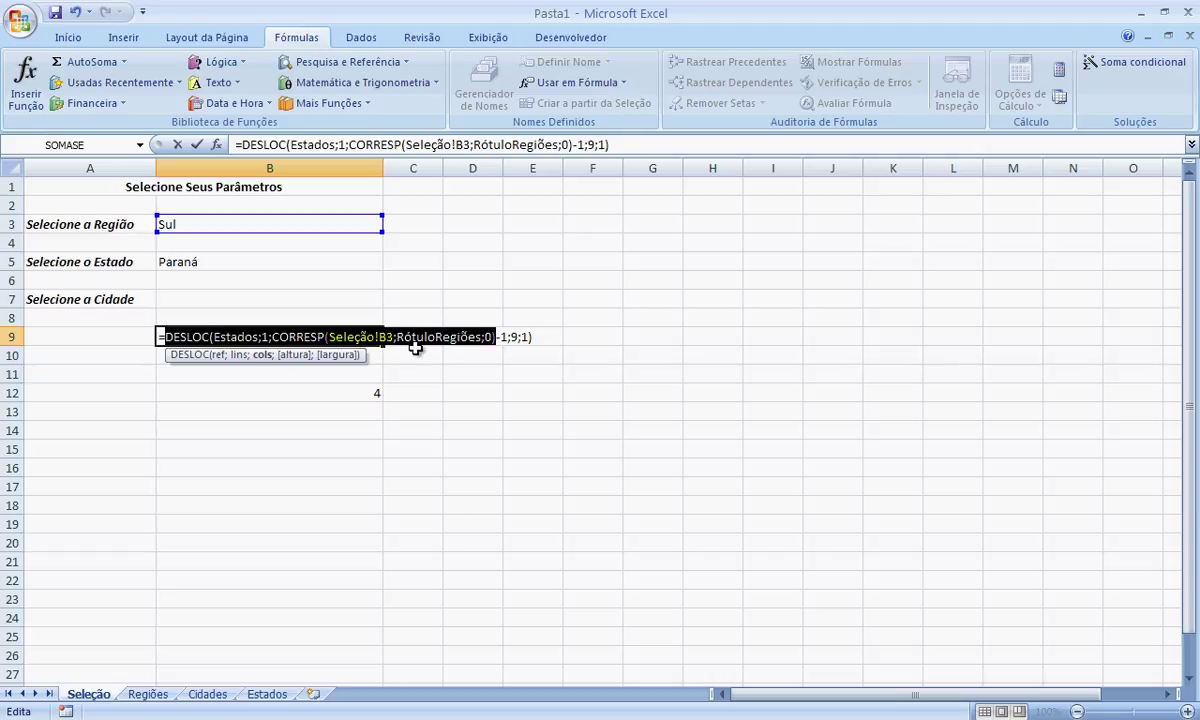
{"action": "right_click", "coordinate": [462, 339]}
{"action": "left_click", "coordinate": [474, 371]}
{"action": "key", "text": "Return"}
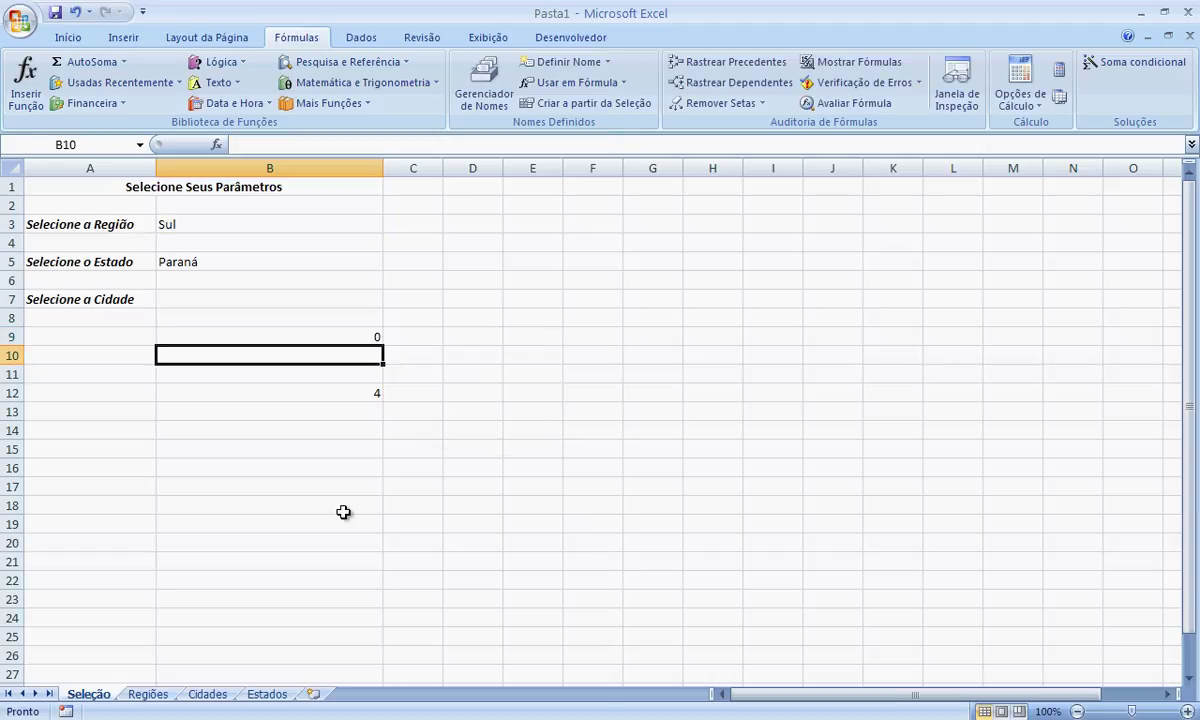
Begin a CONT.VALORES formula in cell B14 of the Seleção sheet
{"action": "left_click", "coordinate": [270, 437]}
{"action": "type", "text": "="}
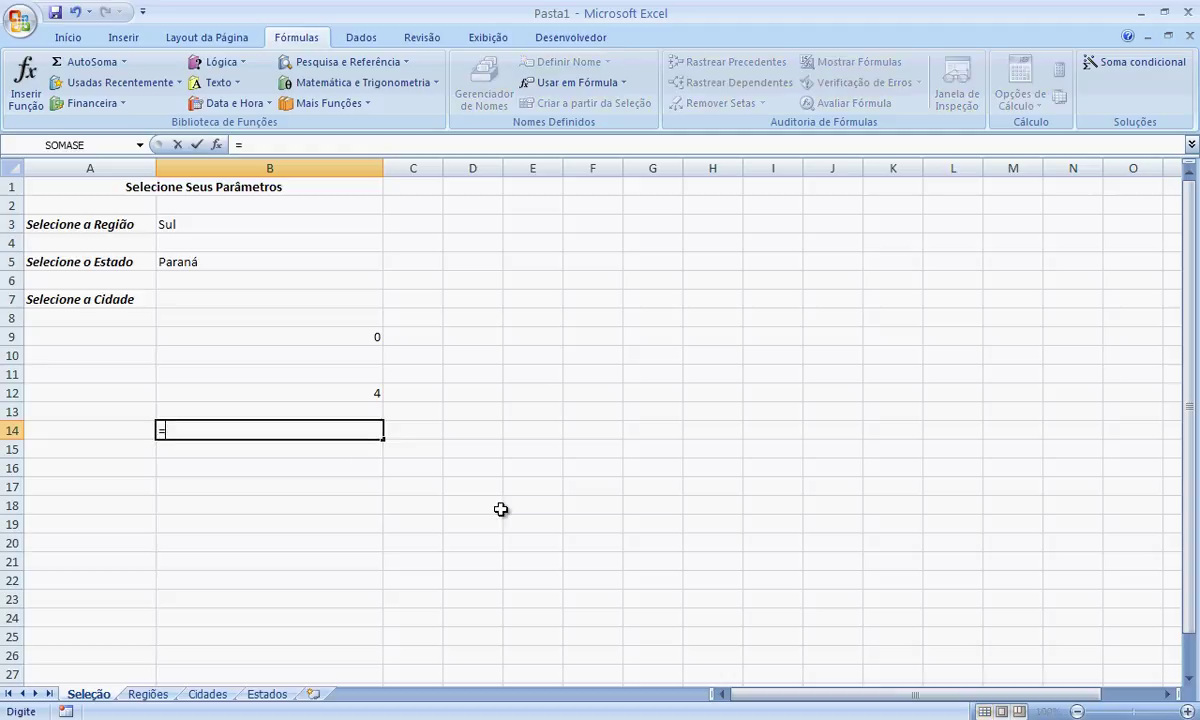
{"action": "type", "text": "con"}
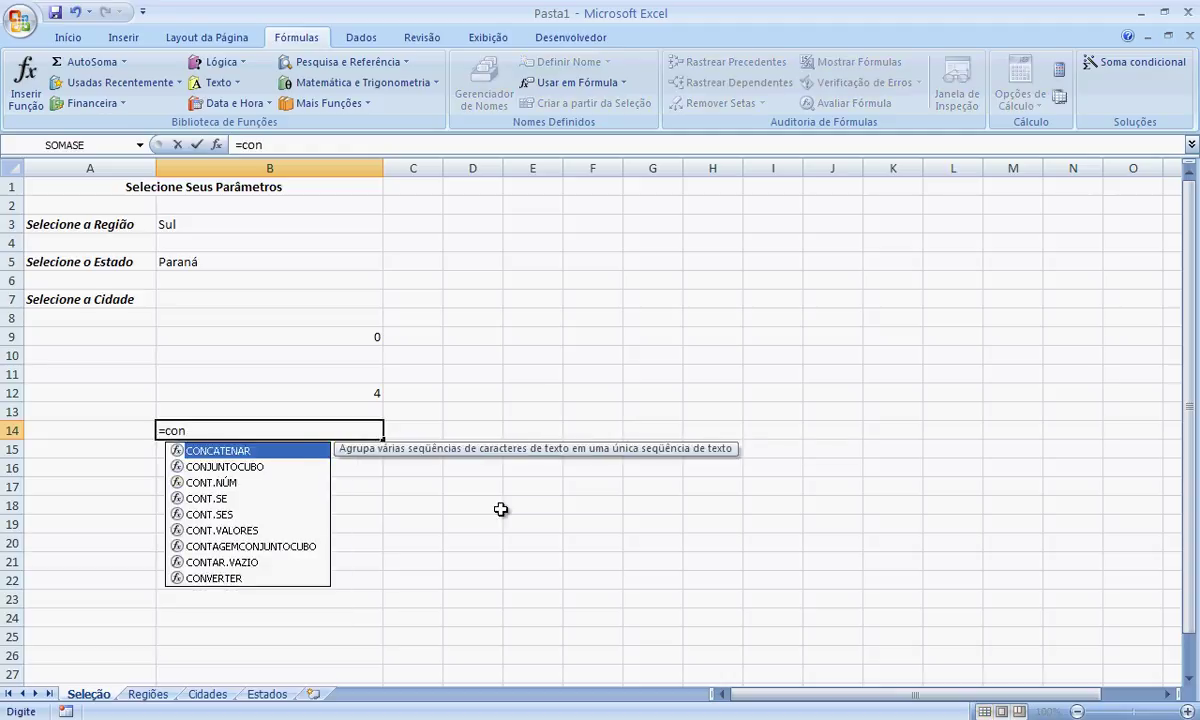
{"action": "type", "text": "t.valores"}
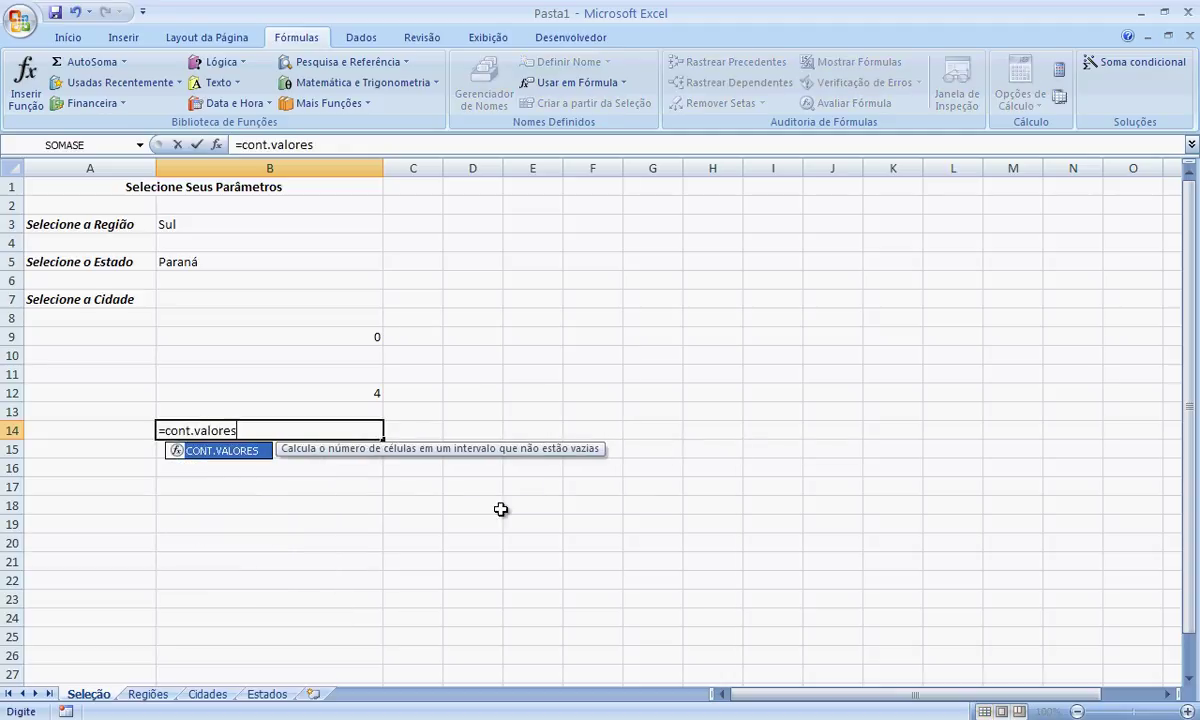
{"action": "type", "text": "("}
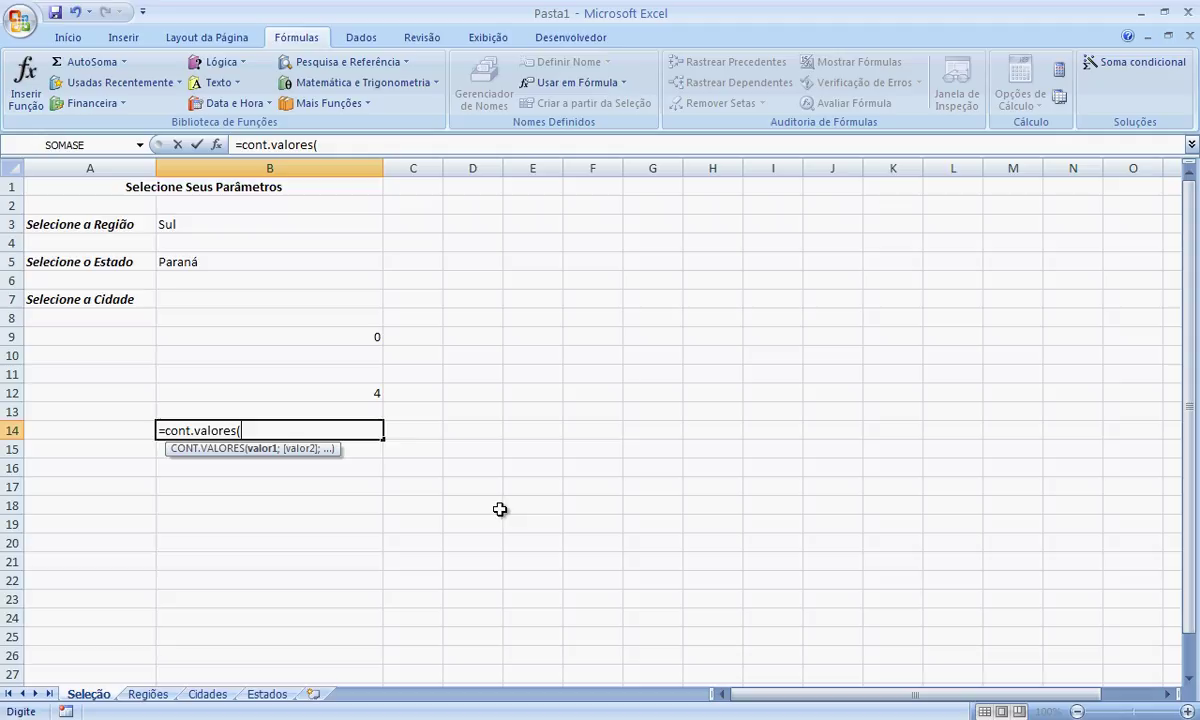
{"action": "left_click_drag", "start_coordinate": [530, 278], "coordinate": [546, 446]}
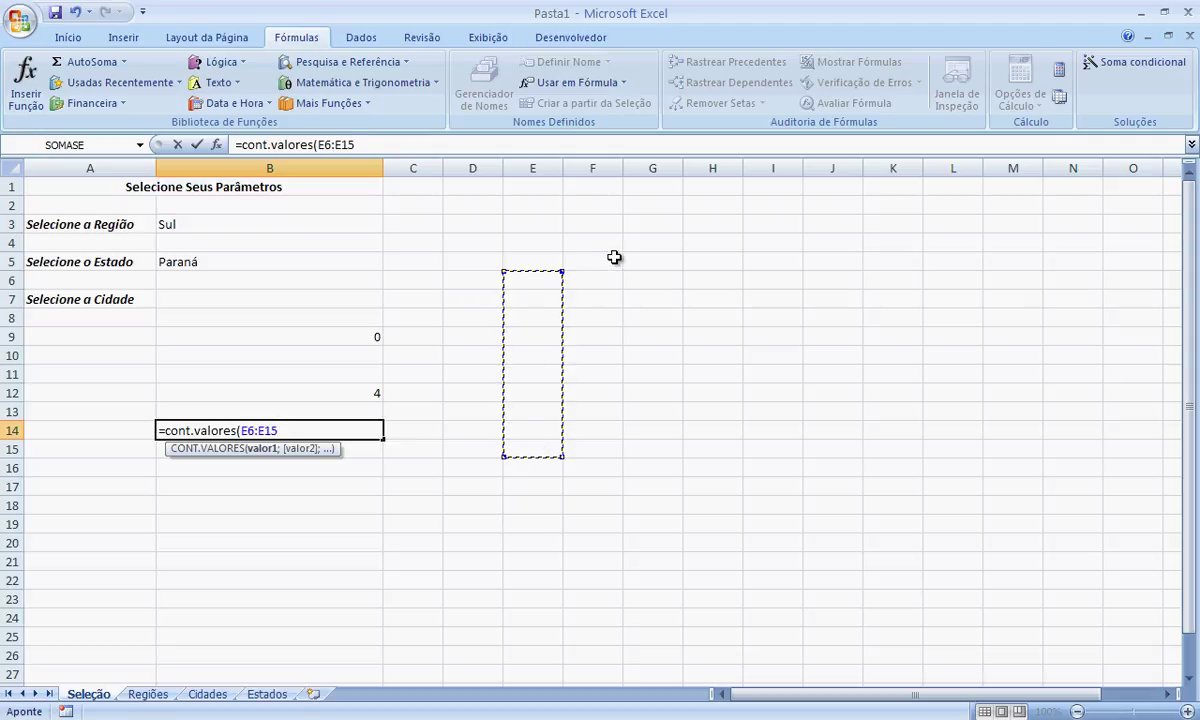
{"action": "left_click_drag", "start_coordinate": [613, 257], "coordinate": [605, 474]}
{"action": "left_click_drag", "start_coordinate": [650, 258], "coordinate": [675, 453]}
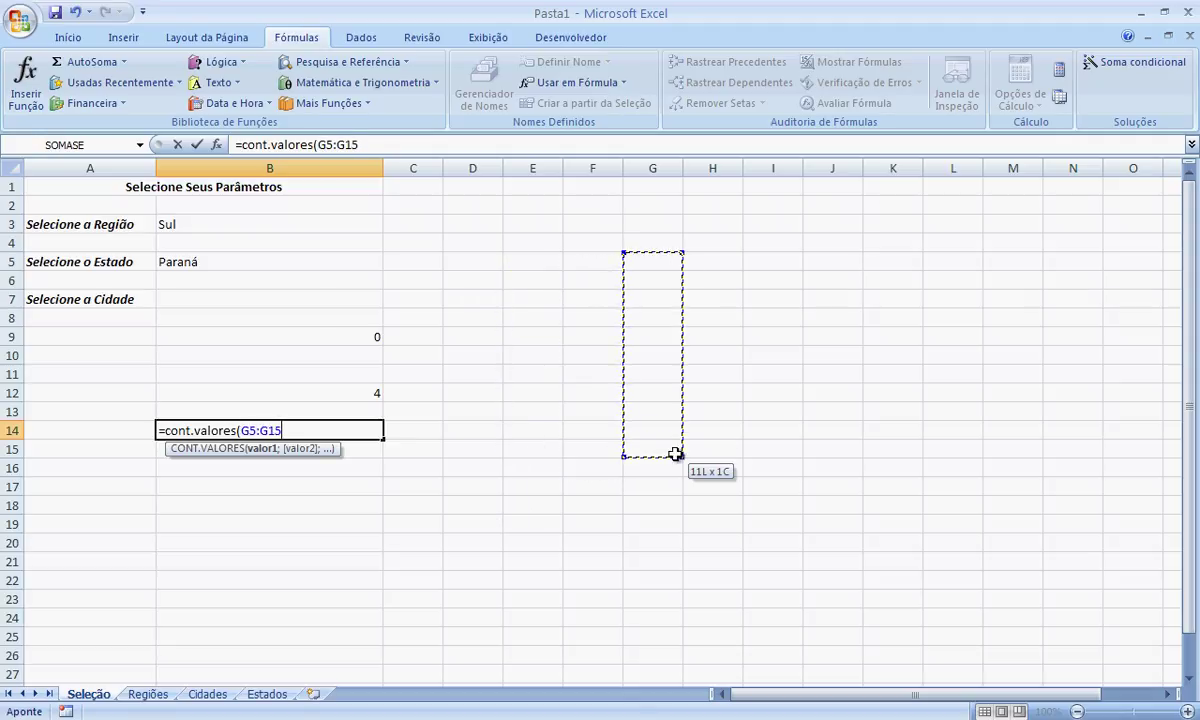
{"action": "left_click_drag", "start_coordinate": [690, 240], "coordinate": [729, 439]}
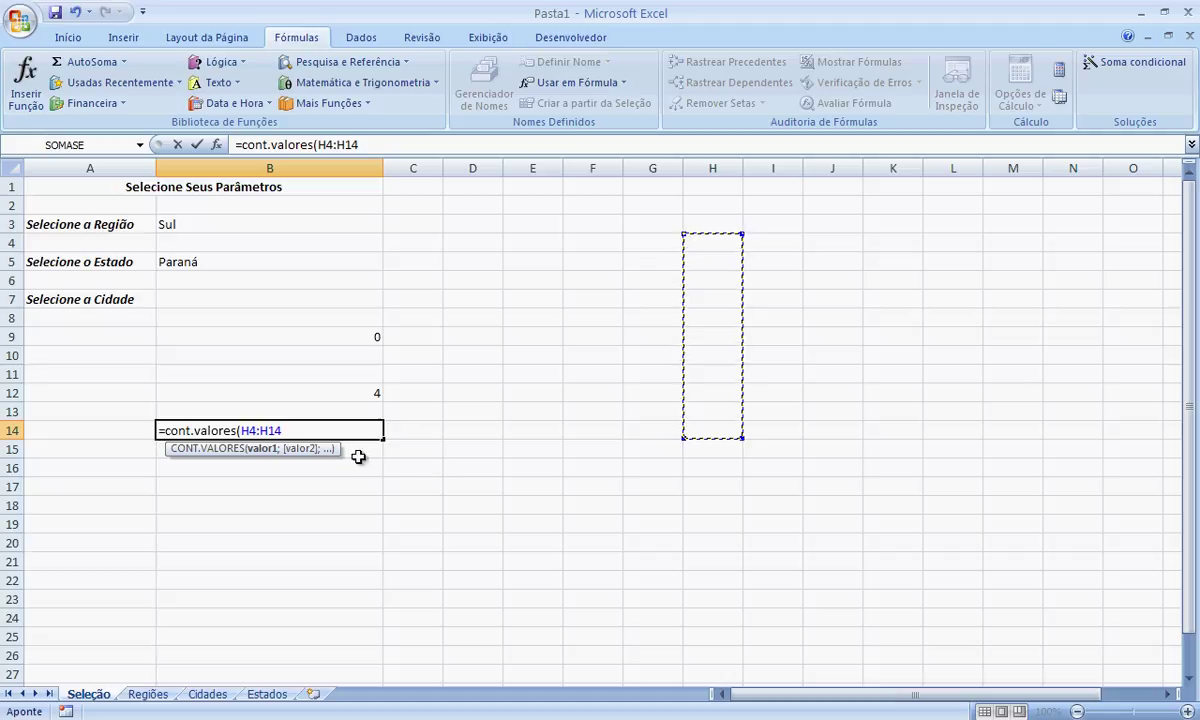
{"action": "key", "text": "BackSpace"}
{"action": "key", "text": "BackSpace"}
{"action": "key", "text": "BackSpace"}
{"action": "key", "text": "BackSpace"}
{"action": "key", "text": "BackSpace"}
{"action": "key", "text": "BackSpace"}
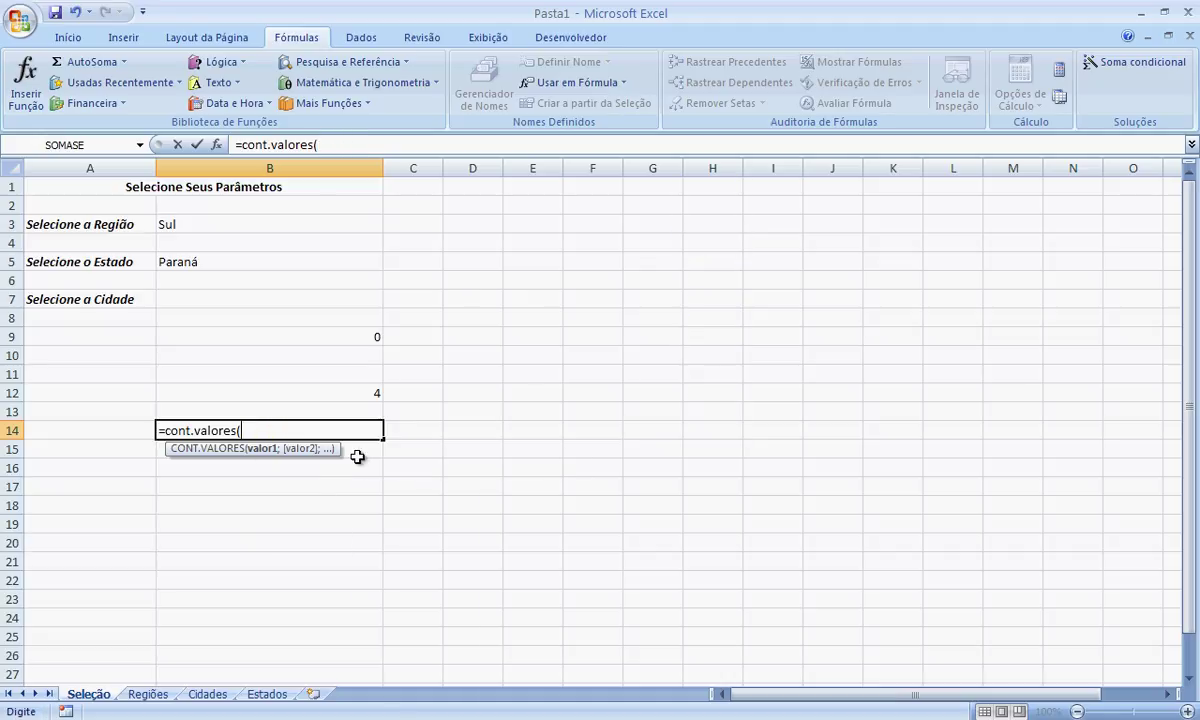
Paste the copied DESLOC expression into B14's formula and commit =CONT.VALORES(DESLOC(Estados;1;CORRESP(Seleção!B3;RótuloRegiões;0)))
{"action": "key", "text": "ctrl+v"}
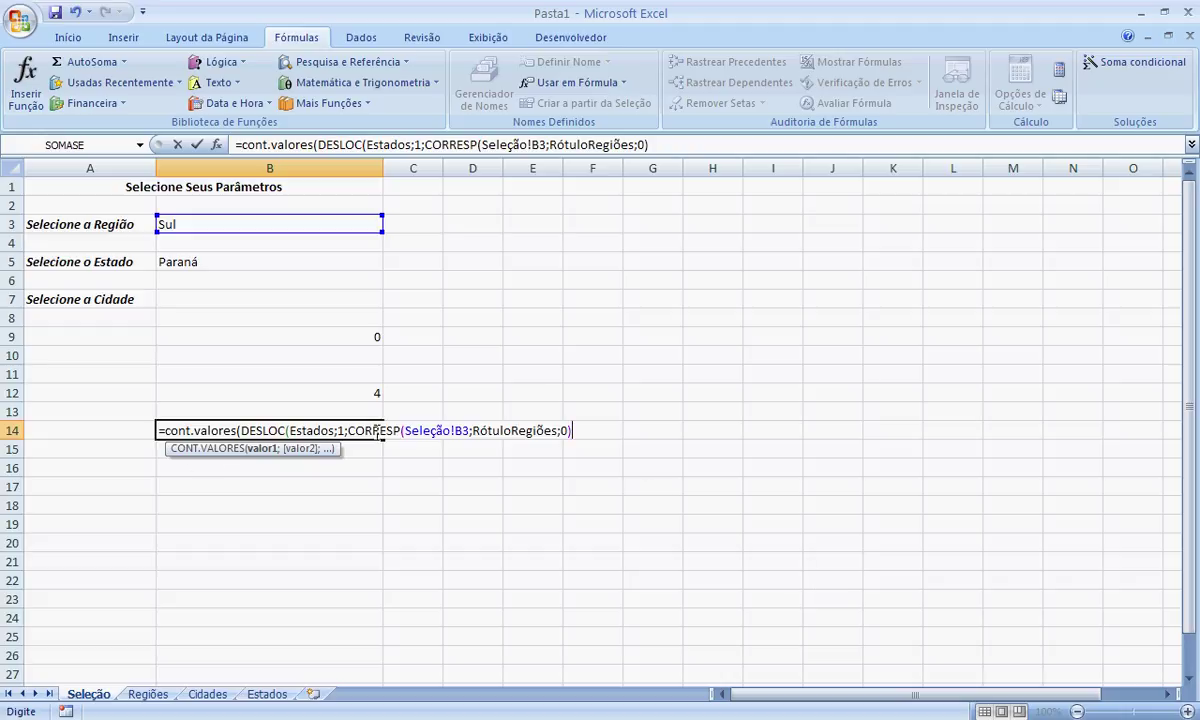
{"action": "type", "text": ")"}
{"action": "key", "text": "Return"}
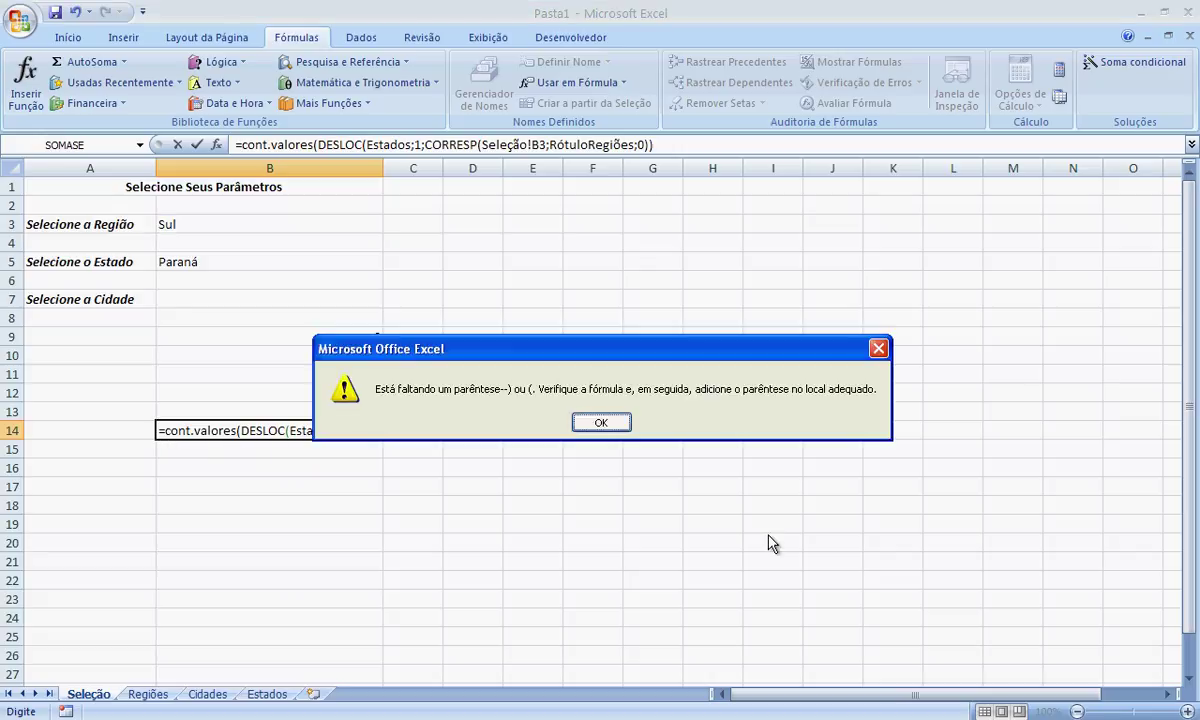
{"action": "left_click", "coordinate": [598, 423]}
{"action": "key", "text": "Left"}
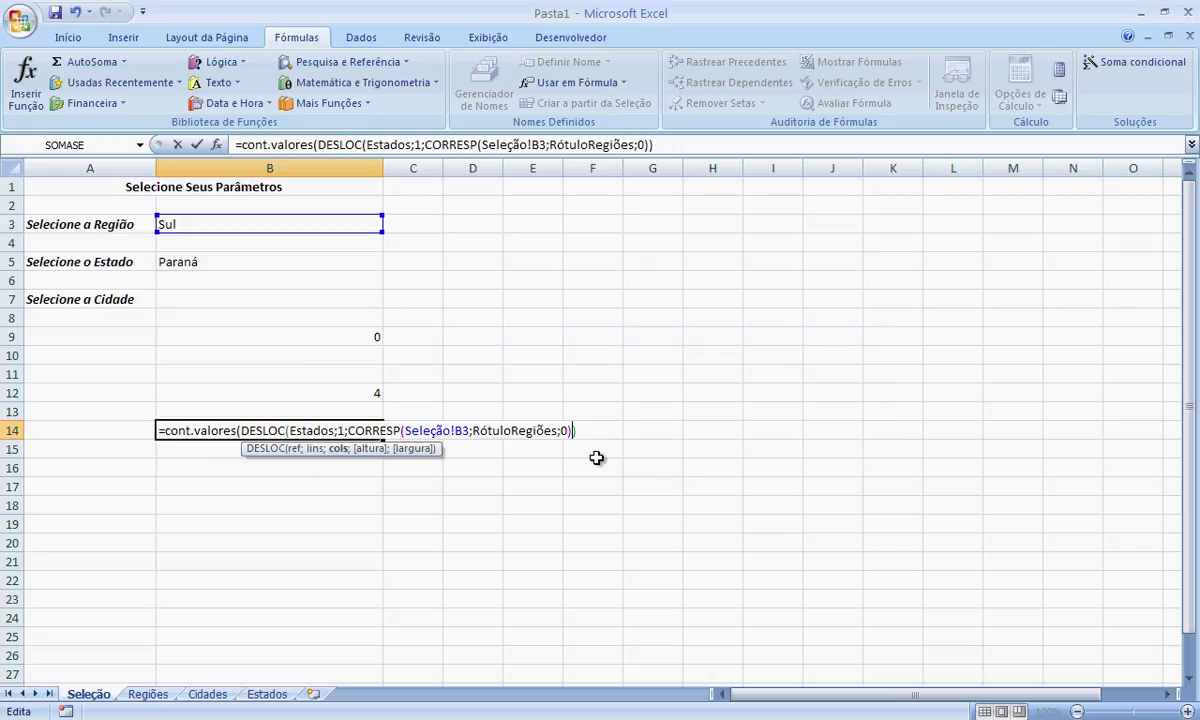
{"action": "type", "text": ")"}
{"action": "key", "text": "Right"}
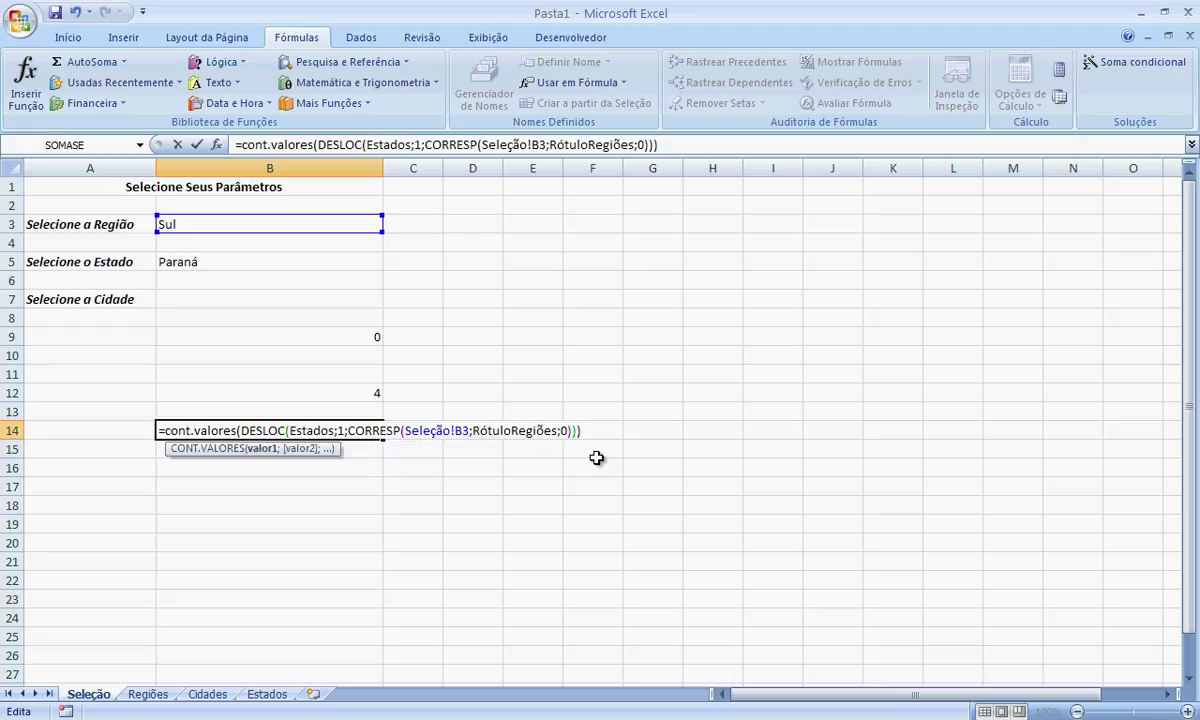
{"action": "key", "text": "Return"}
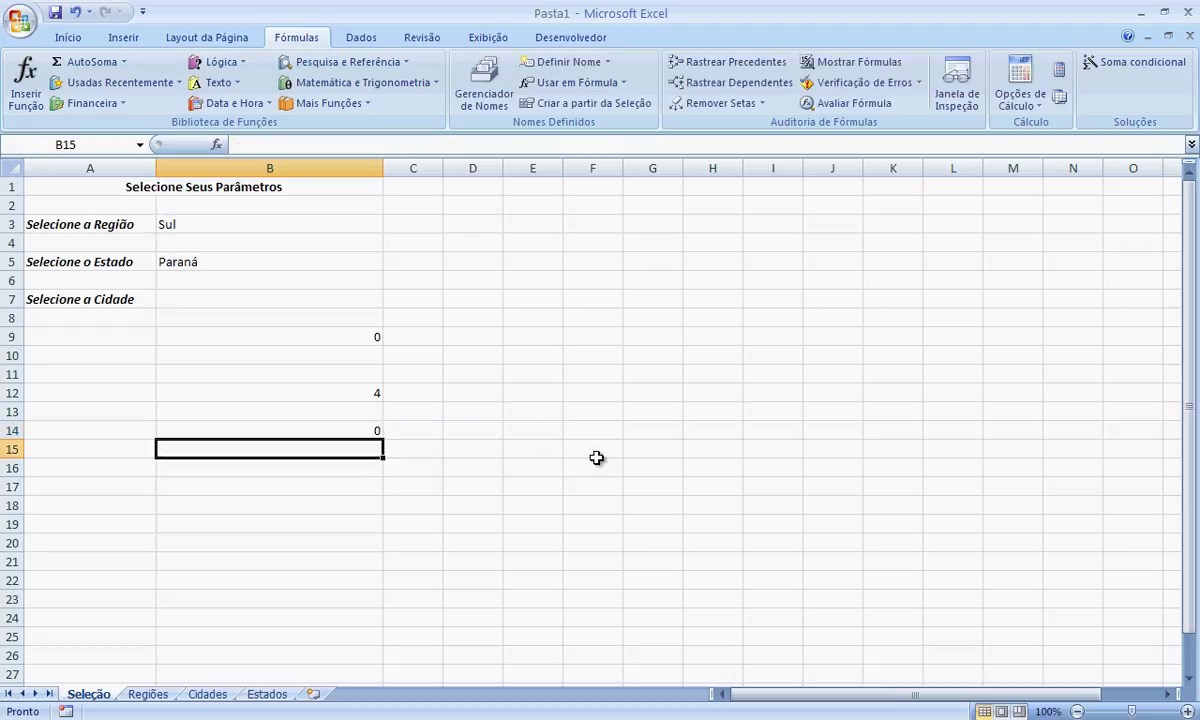
Reopen the B14 formula and subtract 1 from the CORRESP result used as the DESLOC column offset
{"action": "left_click", "coordinate": [368, 430]}
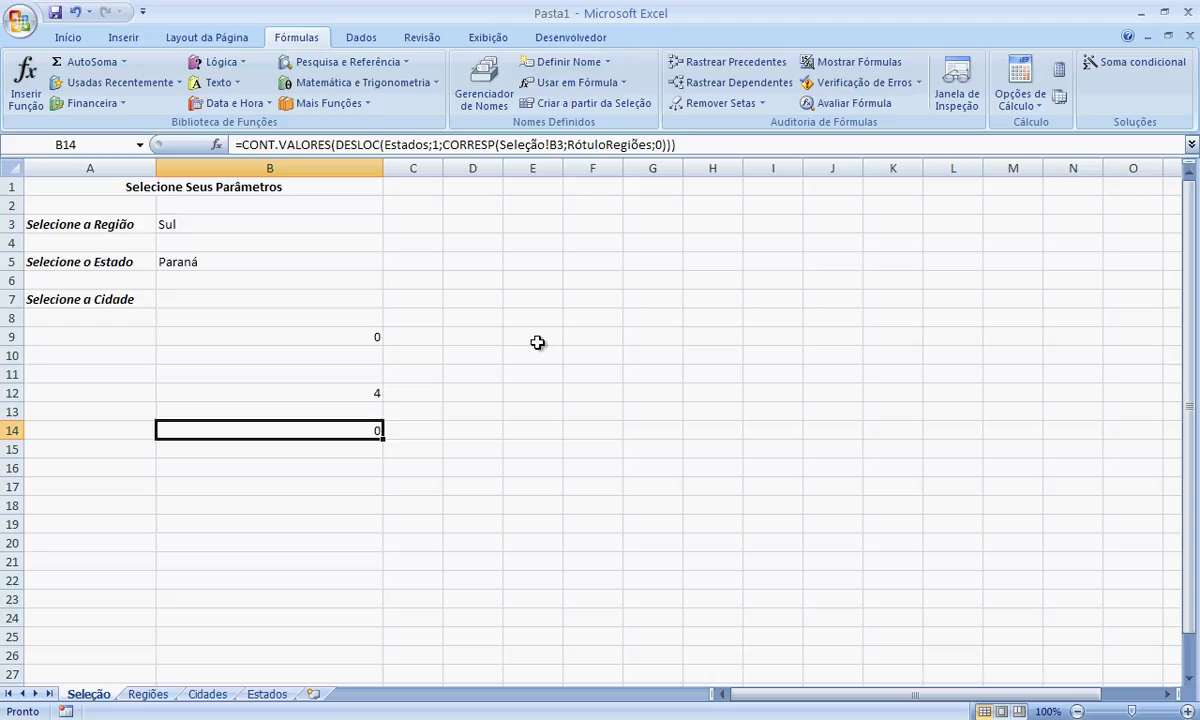
{"action": "key", "text": "Return"}
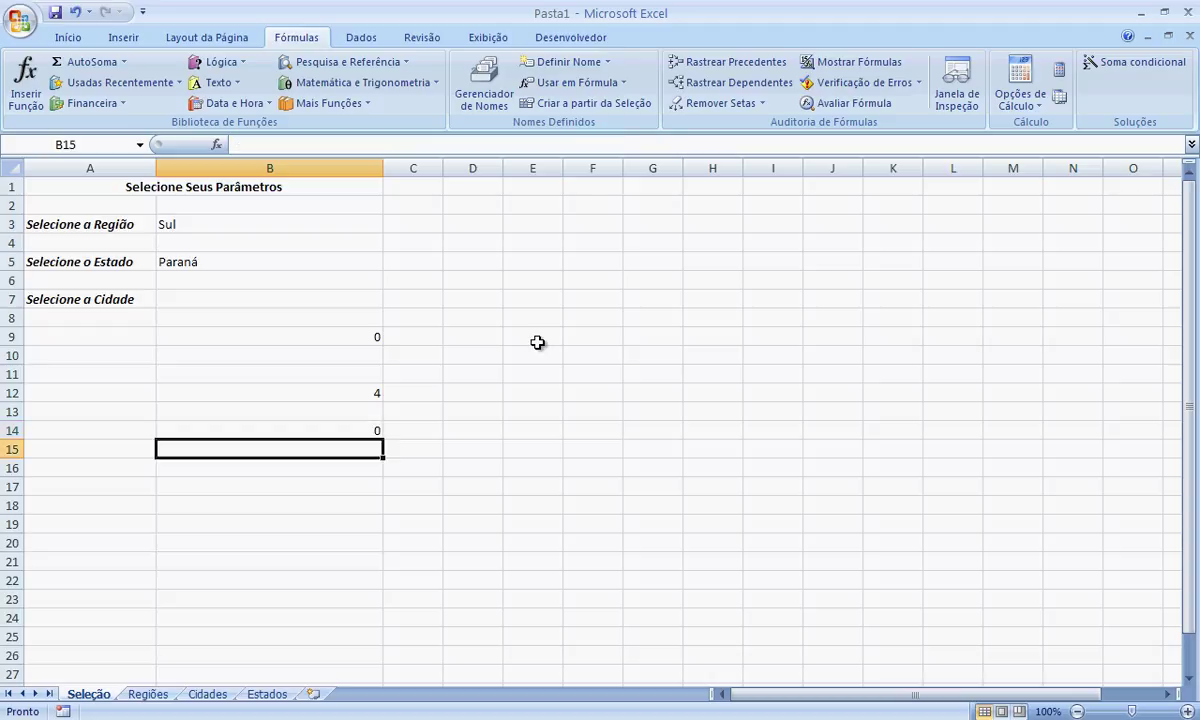
{"action": "left_click", "coordinate": [348, 431]}
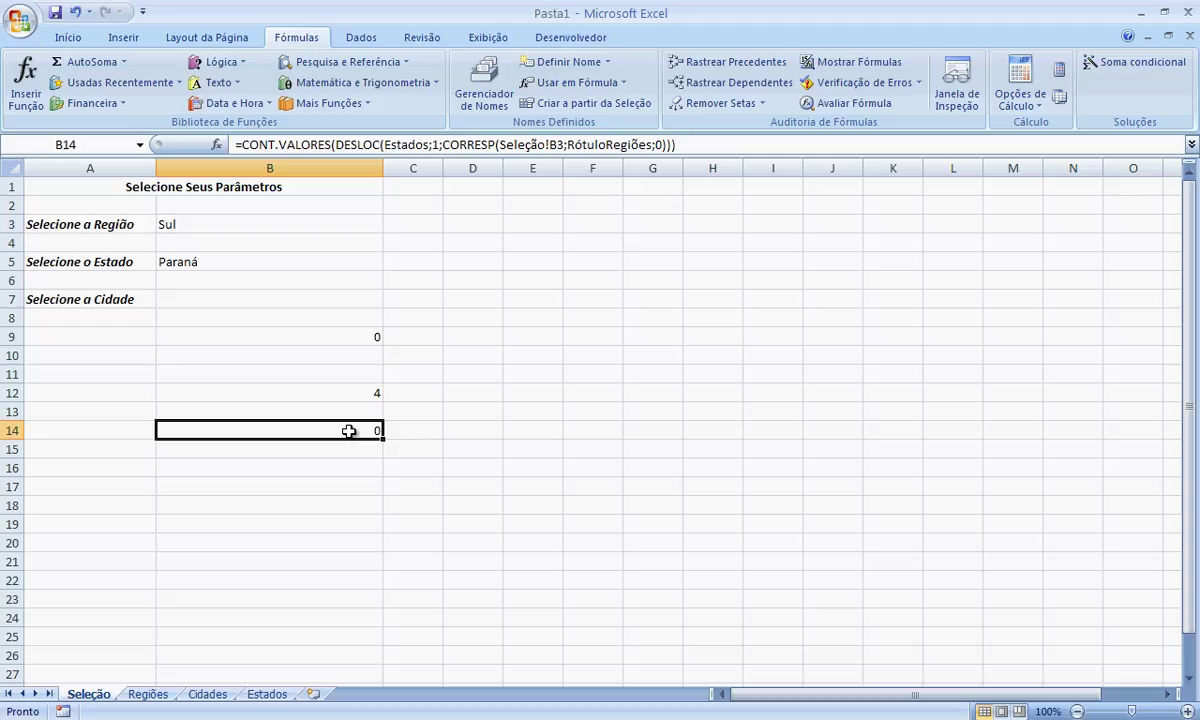
{"action": "double_click", "coordinate": [348, 431]}
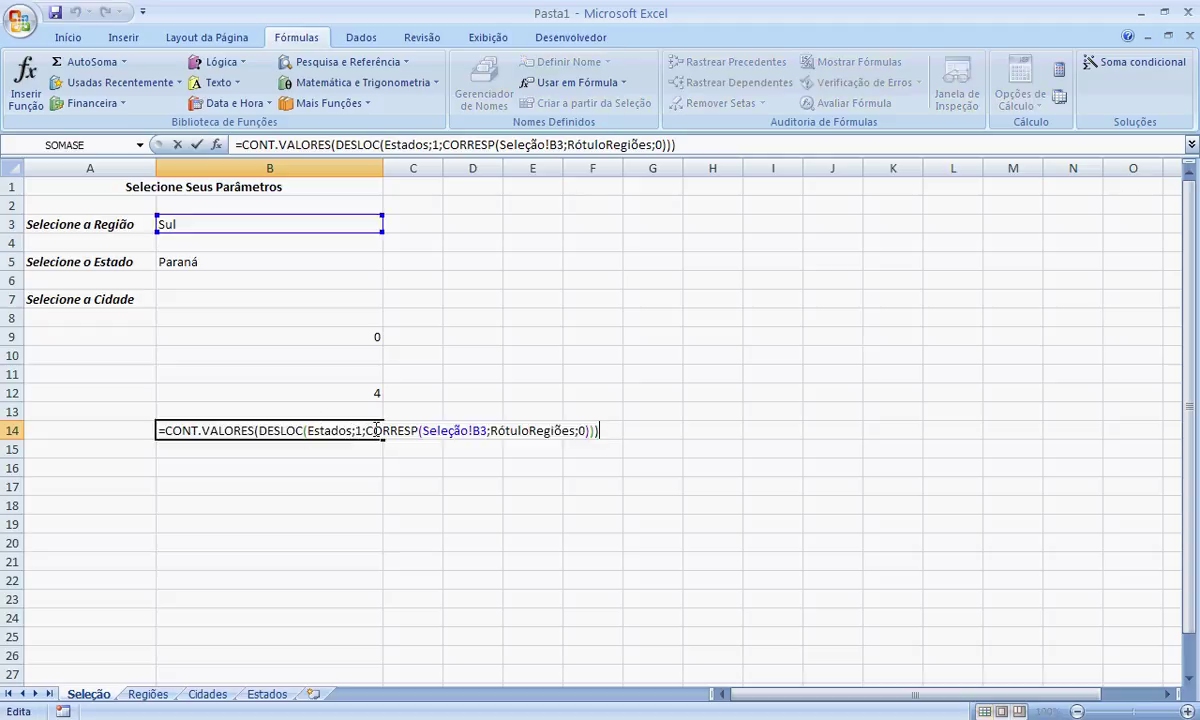
{"action": "left_click", "coordinate": [360, 430]}
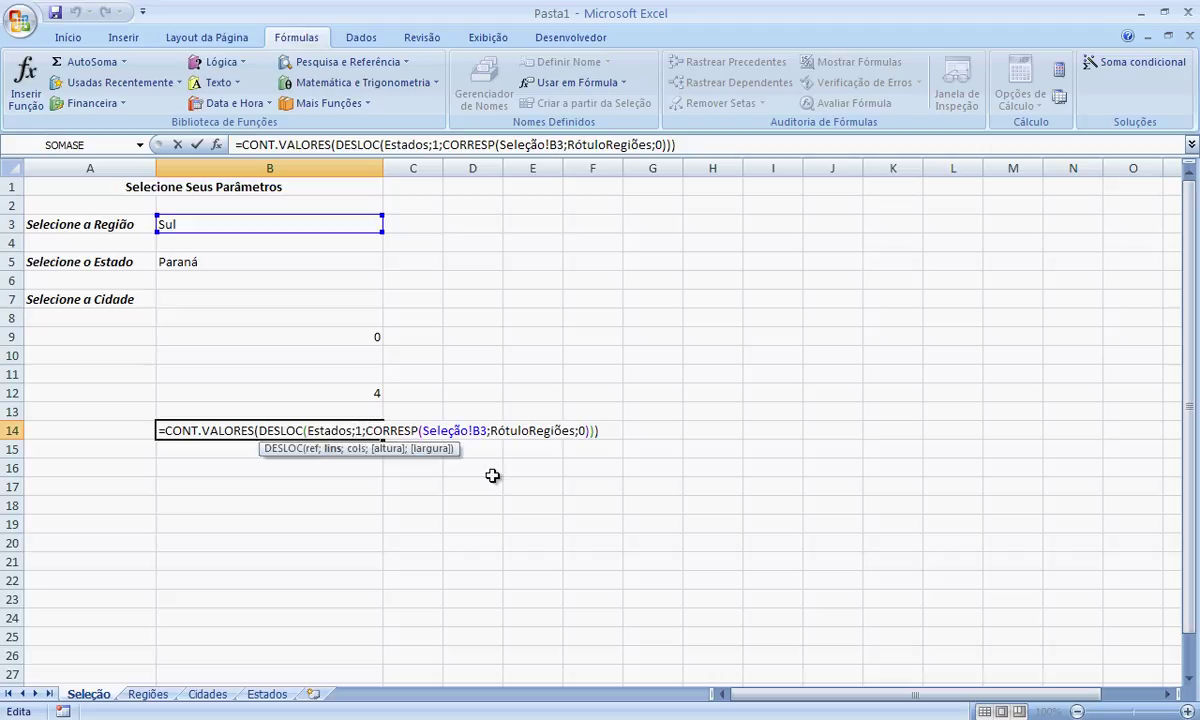
{"action": "left_click", "coordinate": [410, 431]}
{"action": "type", "text": ";"}
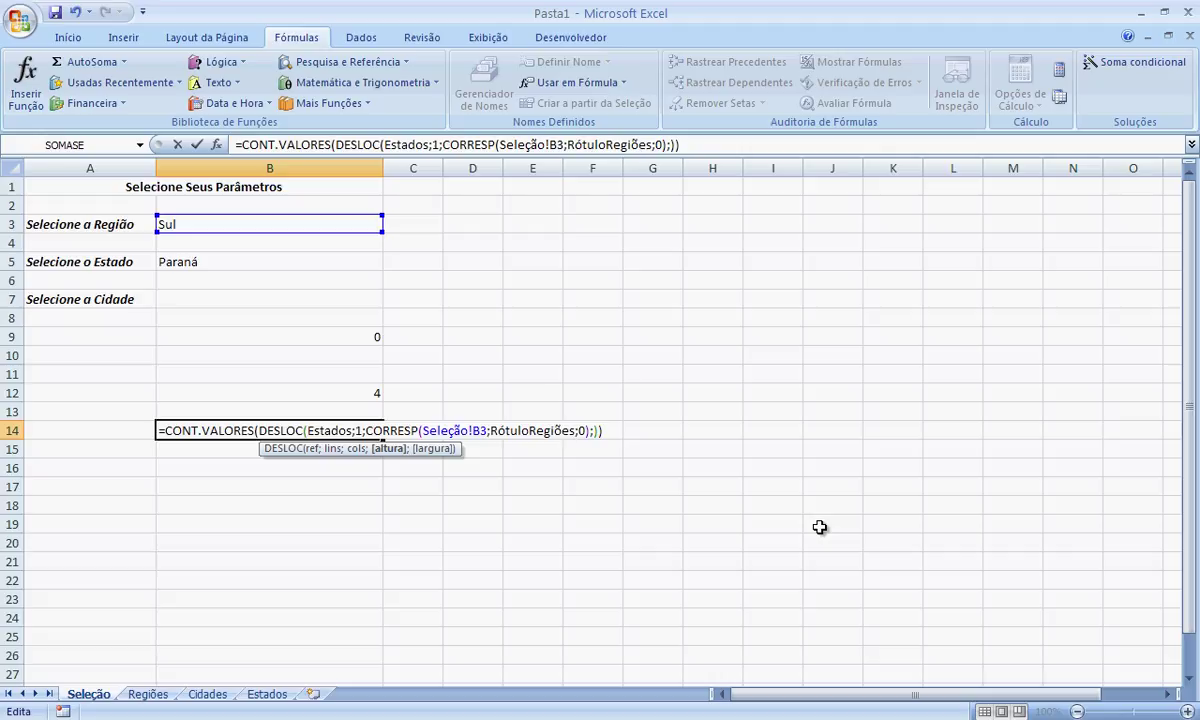
{"action": "key", "text": "BackSpace"}
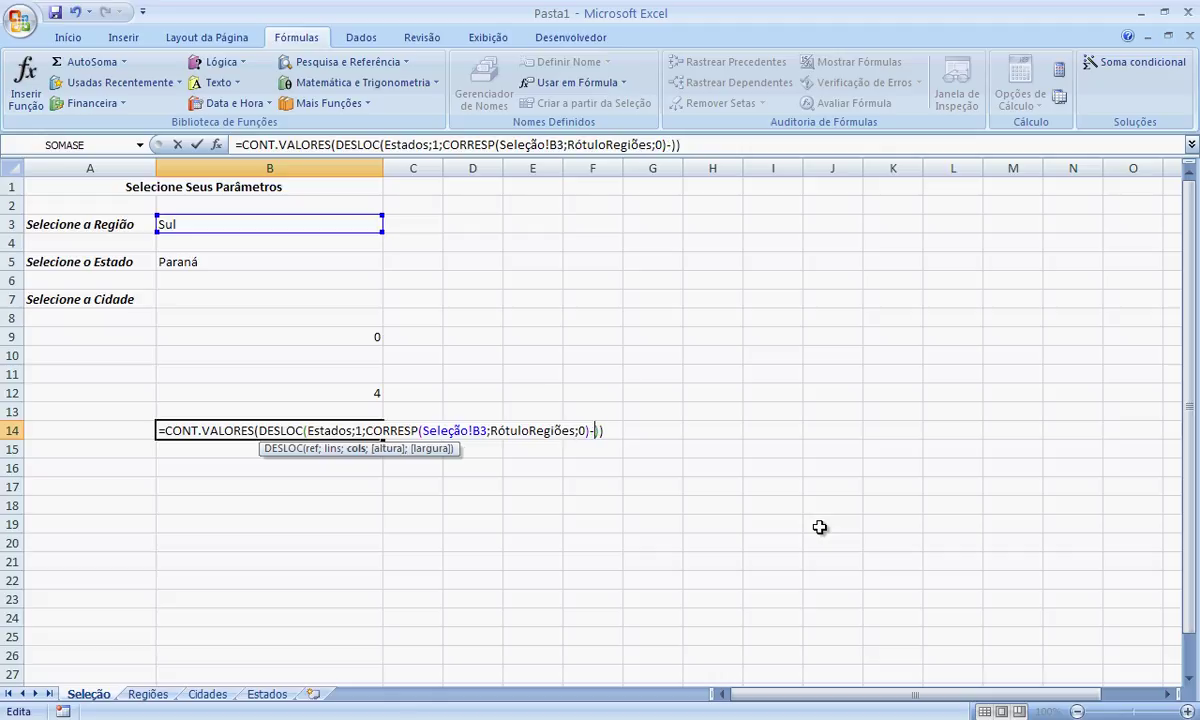
{"action": "type", "text": "-1"}
Give the DESLOC in B14 a height of 1000 and a width of 1, and commit the formula
{"action": "type", "text": ";"}
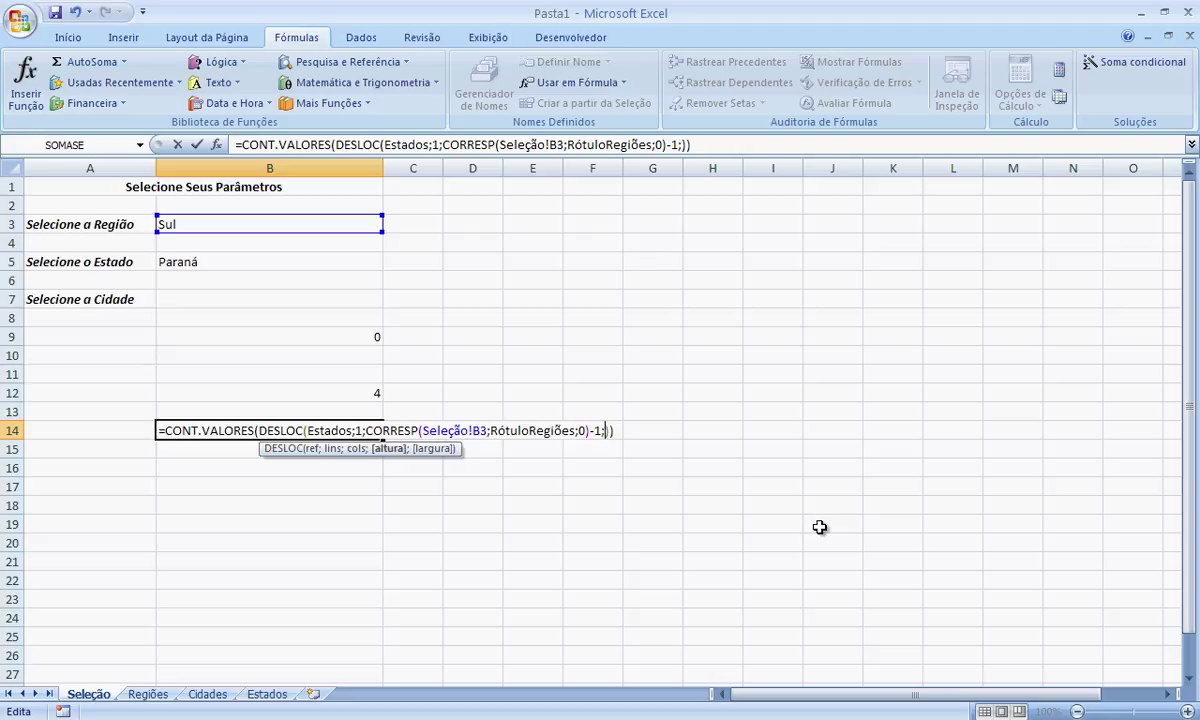
{"action": "type", "text": "1000"}
{"action": "type", "text": ";"}
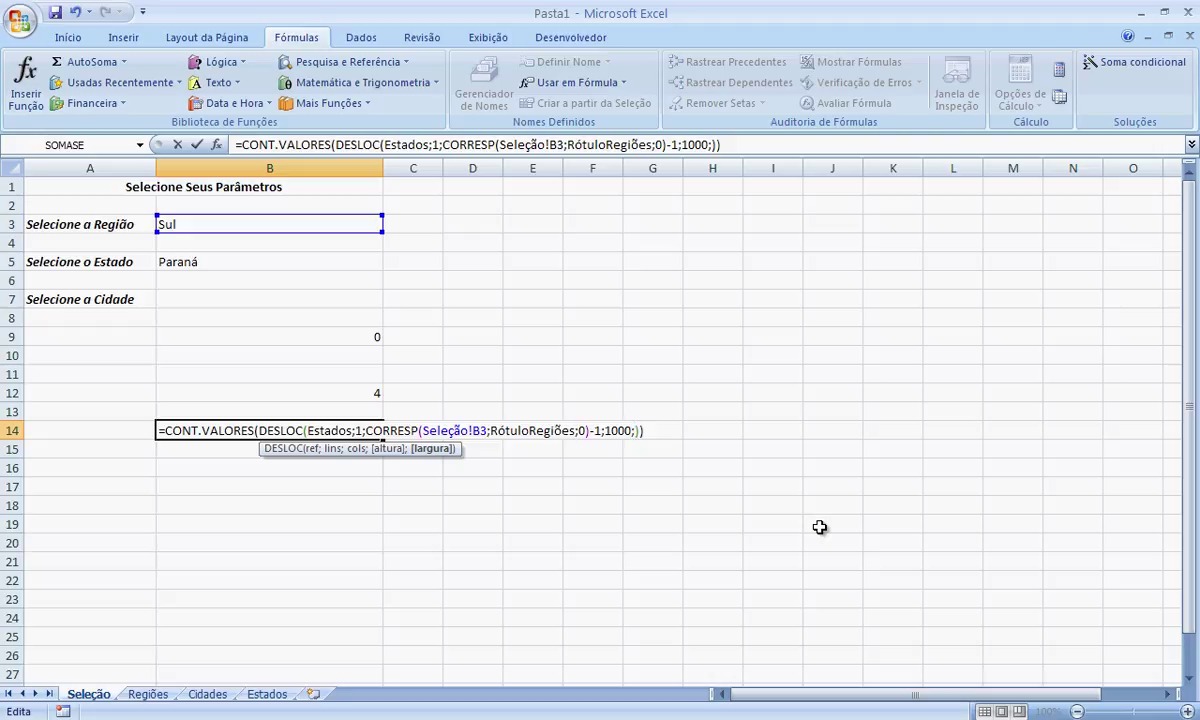
{"action": "type", "text": "1"}
{"action": "key", "text": "Return"}
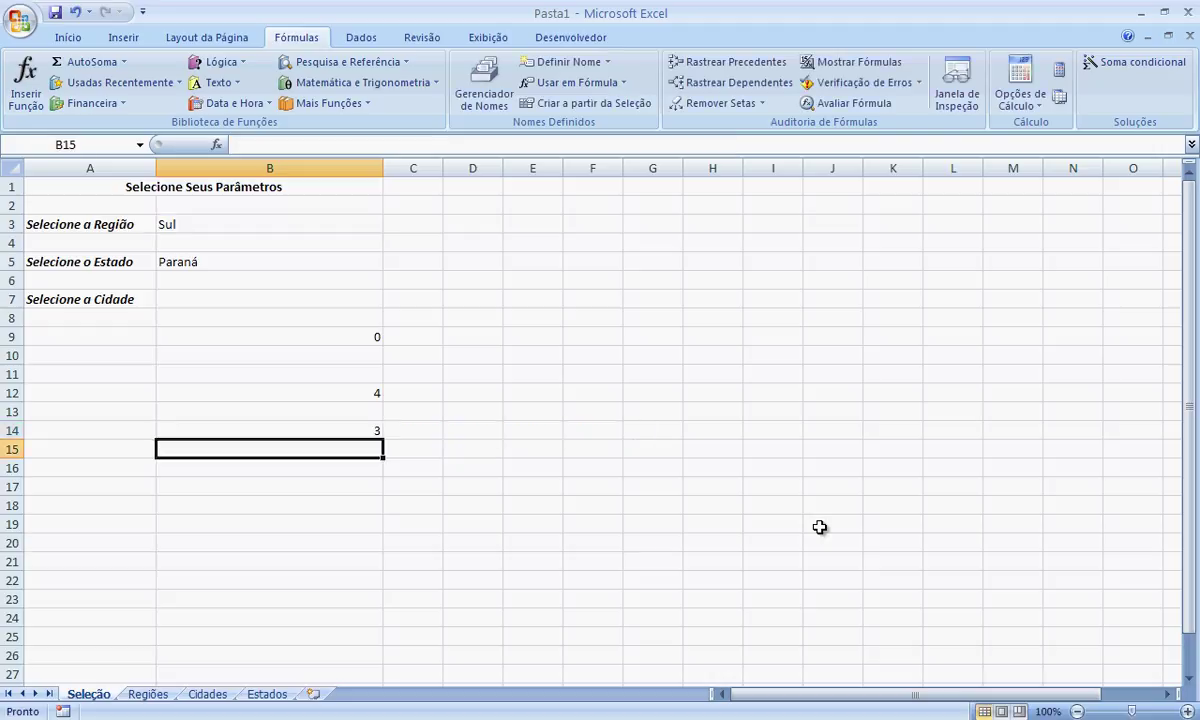
Choose Nordeste as the region in B3 and check the state count in B14
{"action": "left_click", "coordinate": [360, 430]}
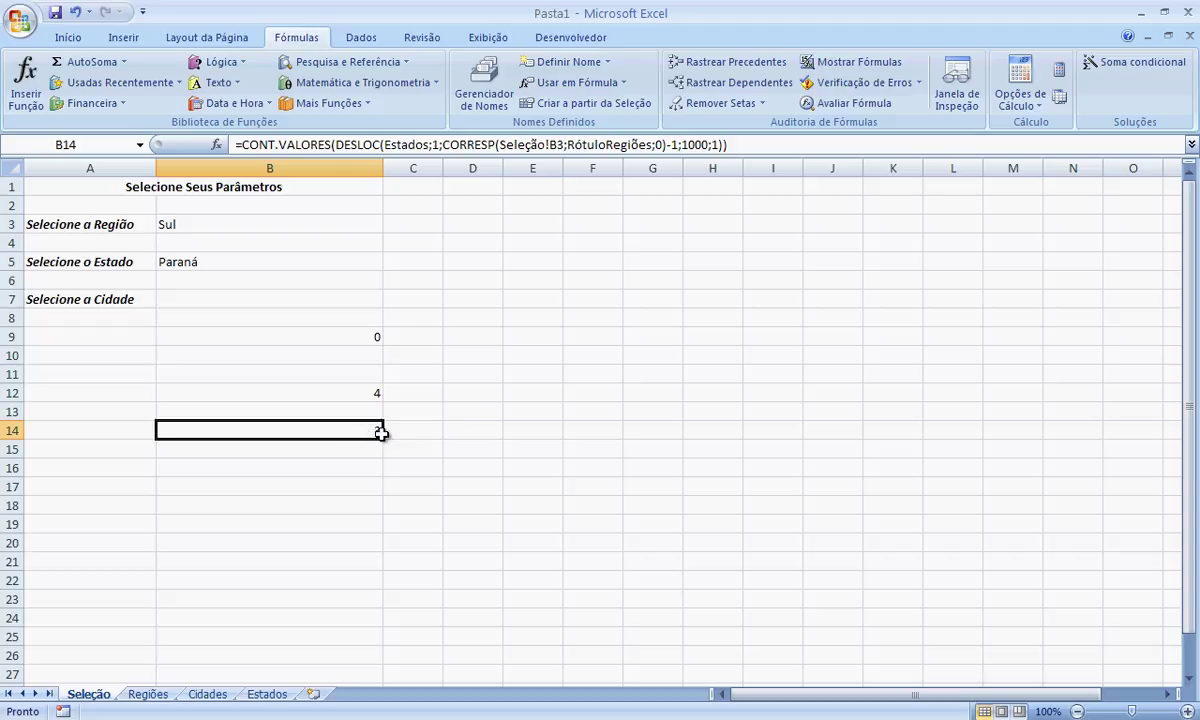
{"action": "left_click", "coordinate": [165, 228]}
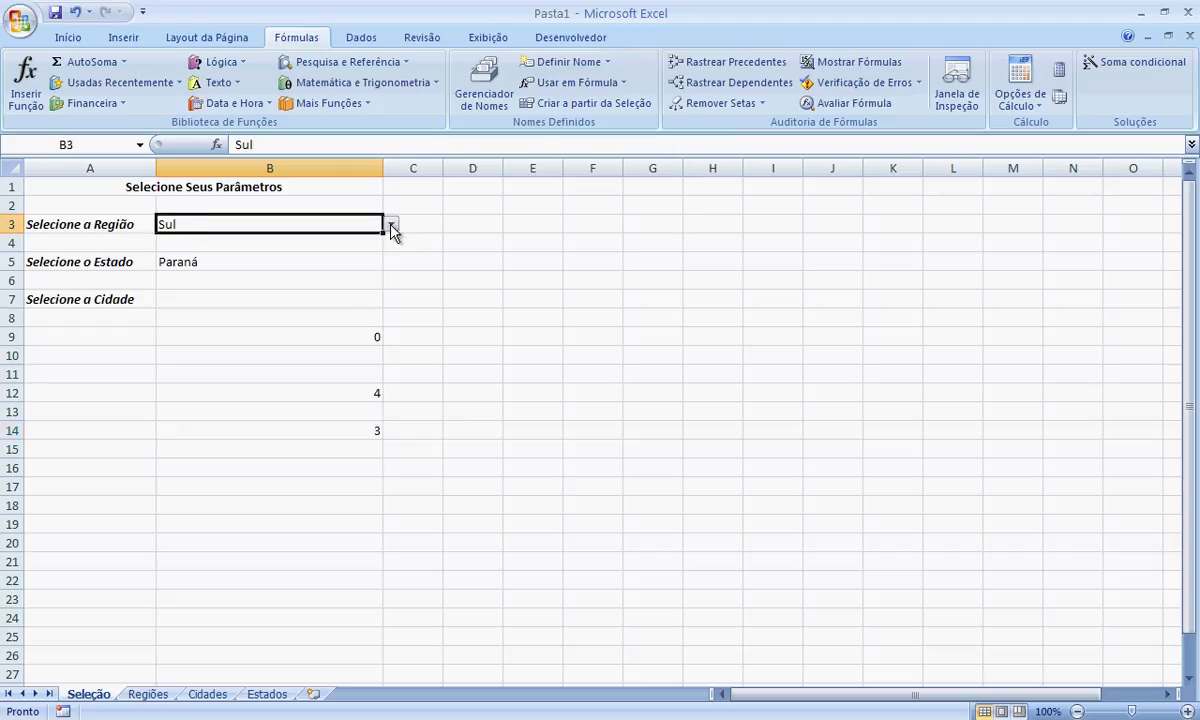
{"action": "left_click", "coordinate": [343, 428]}
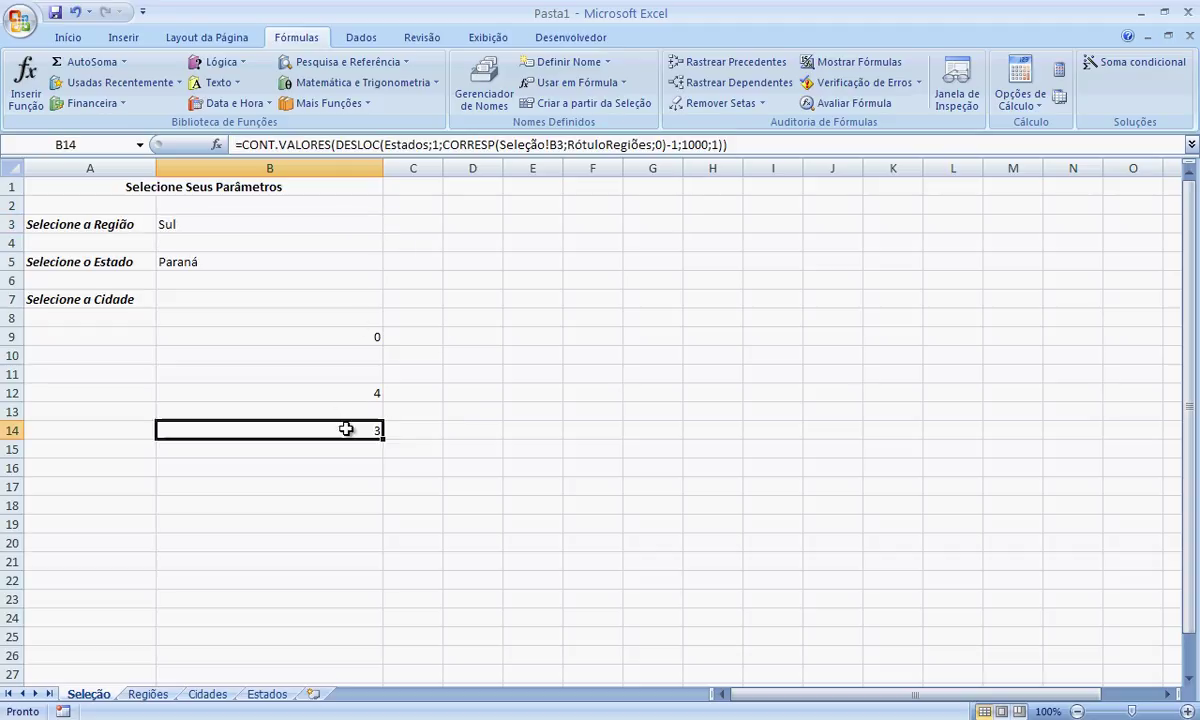
{"action": "left_click", "coordinate": [250, 223]}
{"action": "left_click", "coordinate": [392, 226]}
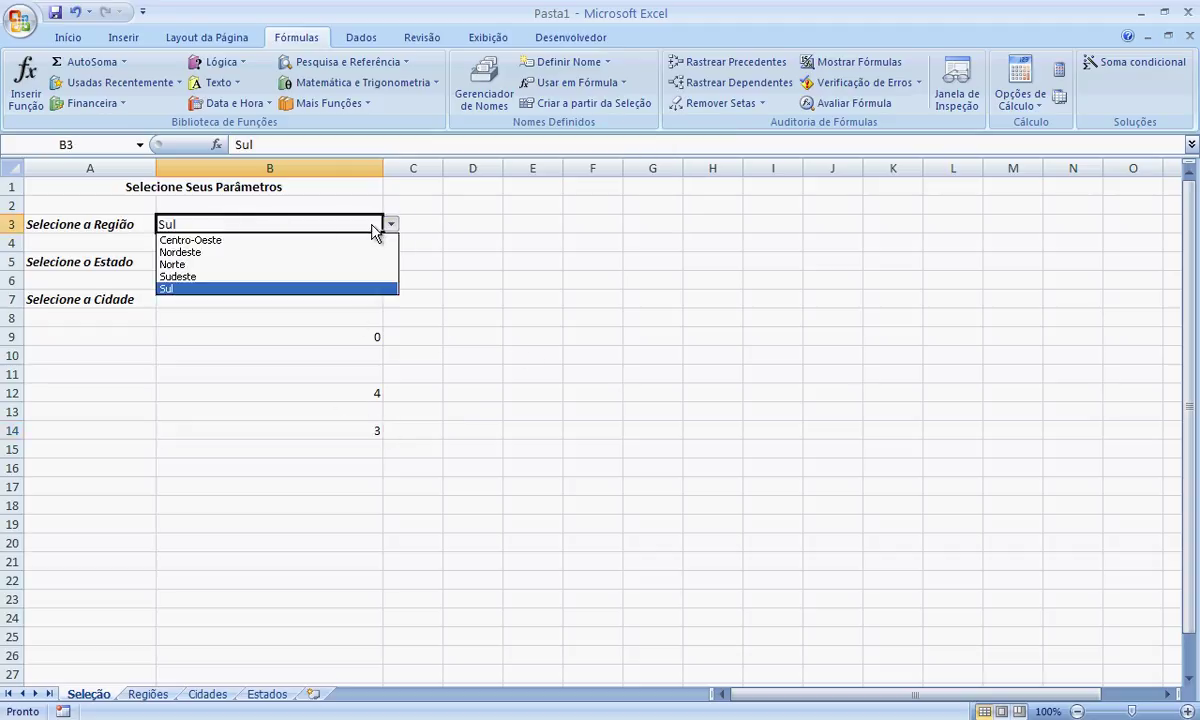
{"action": "left_click", "coordinate": [310, 258]}
{"action": "left_click", "coordinate": [355, 429]}
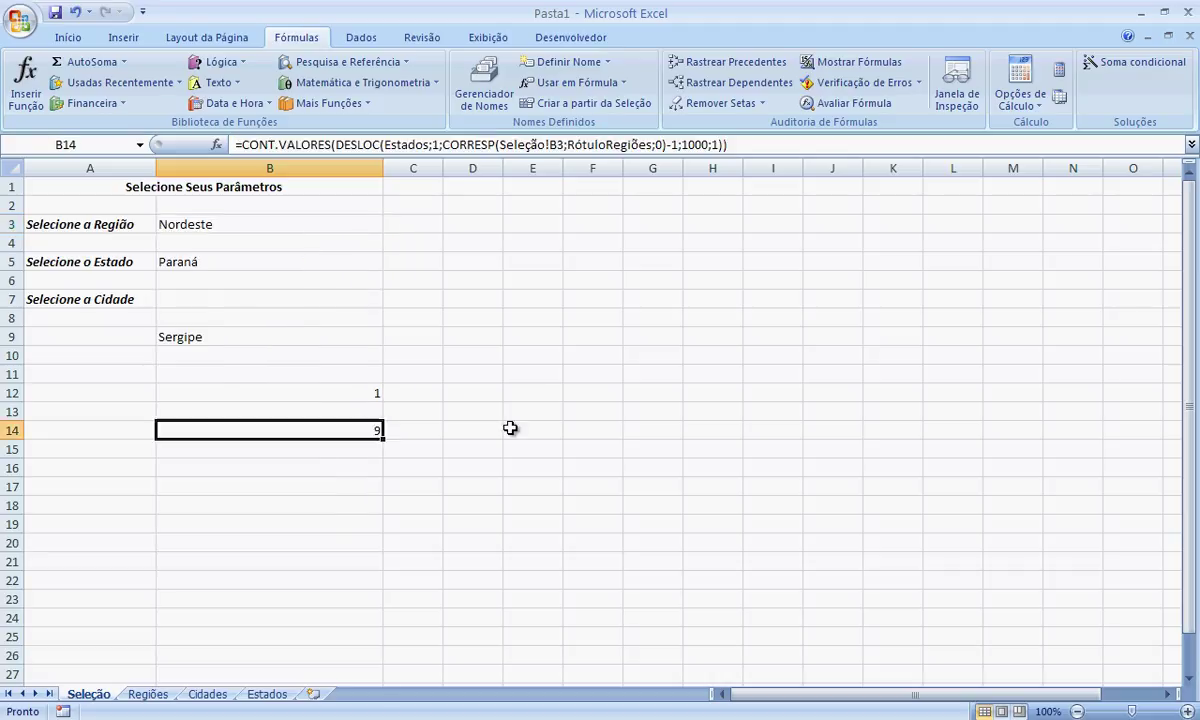
Switch the region in B3 to Sudeste and check the state count in B14
{"action": "left_click", "coordinate": [310, 224]}
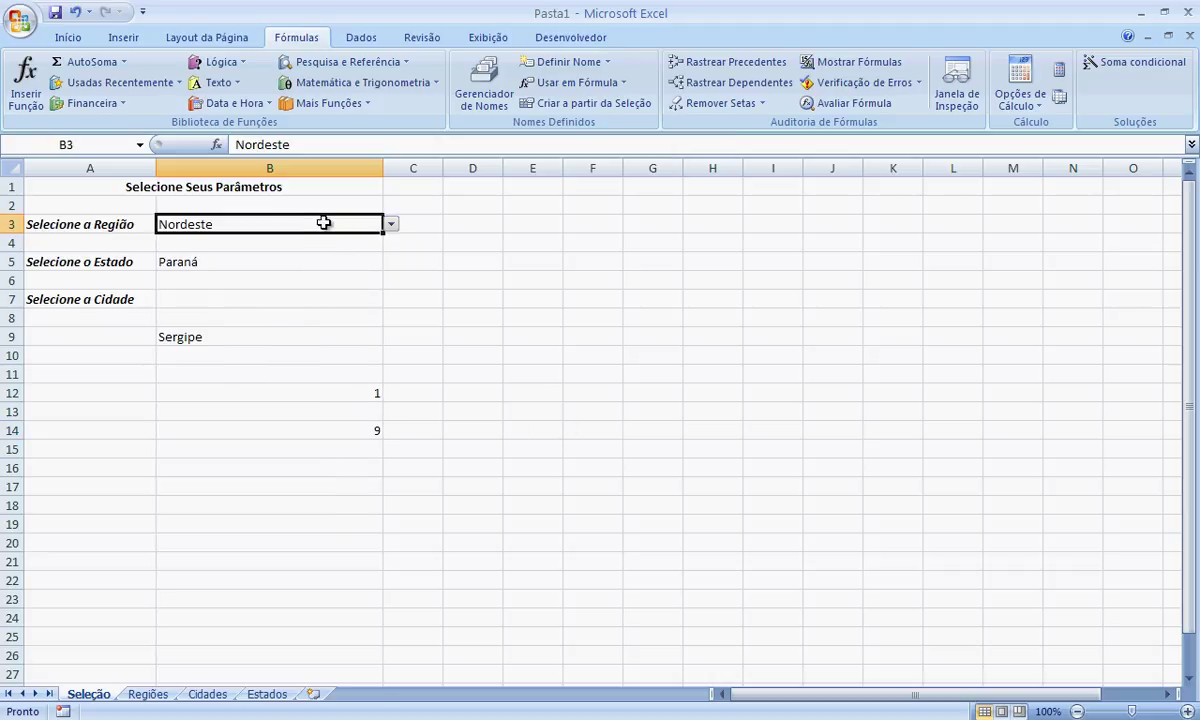
{"action": "left_click", "coordinate": [391, 225]}
{"action": "left_click", "coordinate": [340, 276]}
{"action": "left_click", "coordinate": [350, 429]}
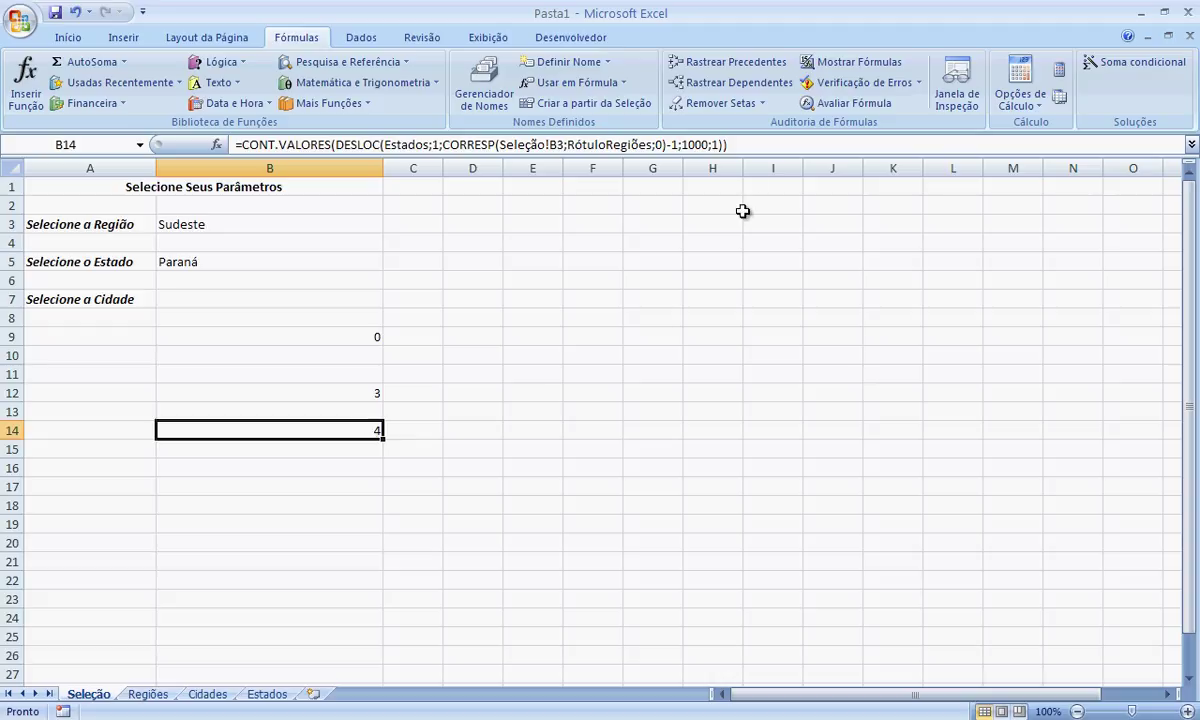
Copy the CONT.VALORES expression from B14 without its equals sign, leave the cell unedited, and open the Gerenciador de Nomes
{"action": "left_click_drag", "start_coordinate": [757, 145], "coordinate": [239, 145]}
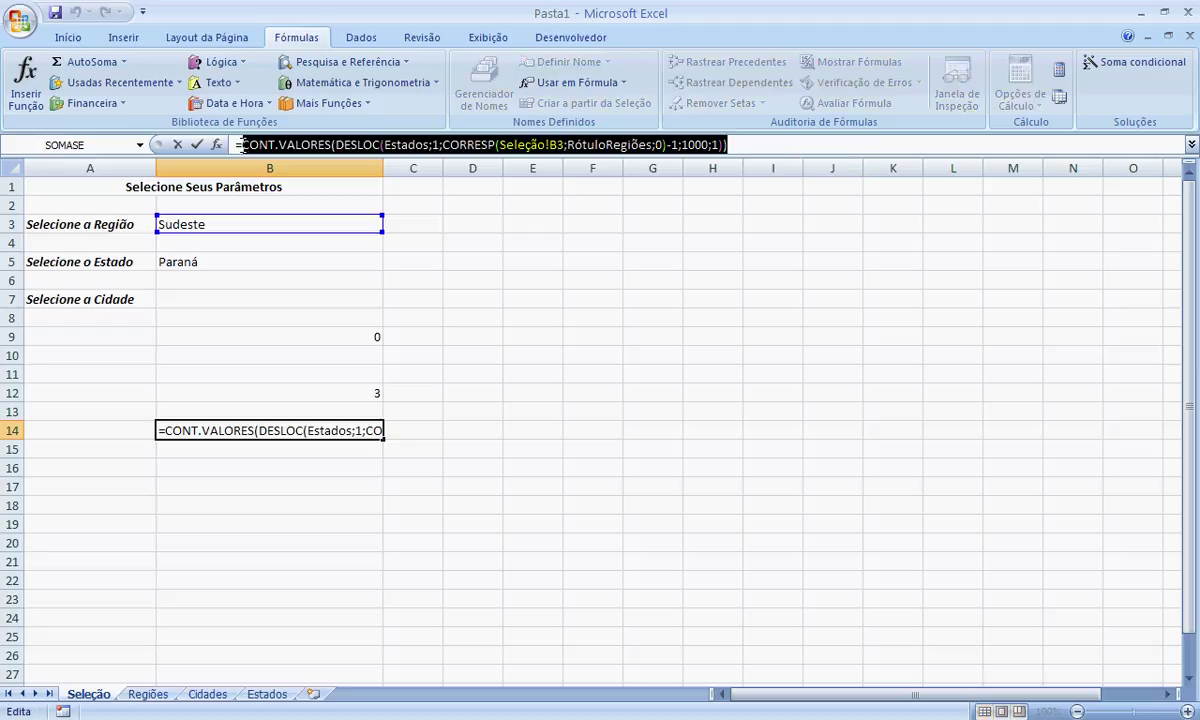
{"action": "right_click", "coordinate": [308, 145]}
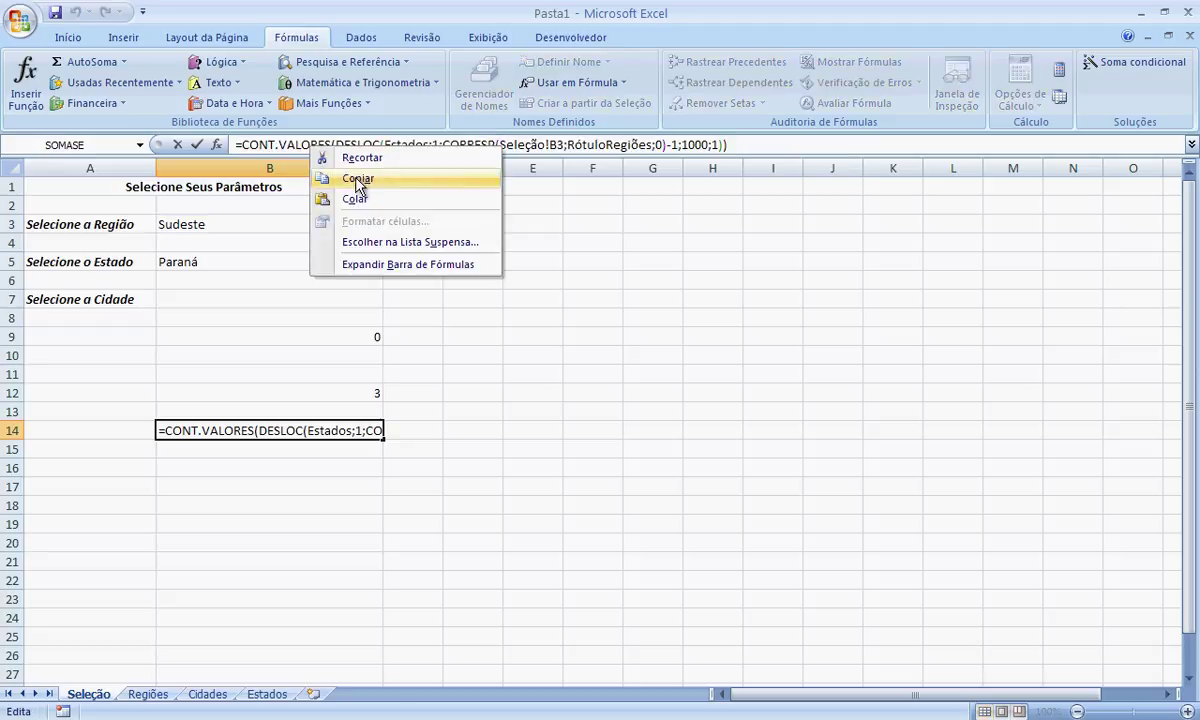
{"action": "left_click", "coordinate": [340, 178]}
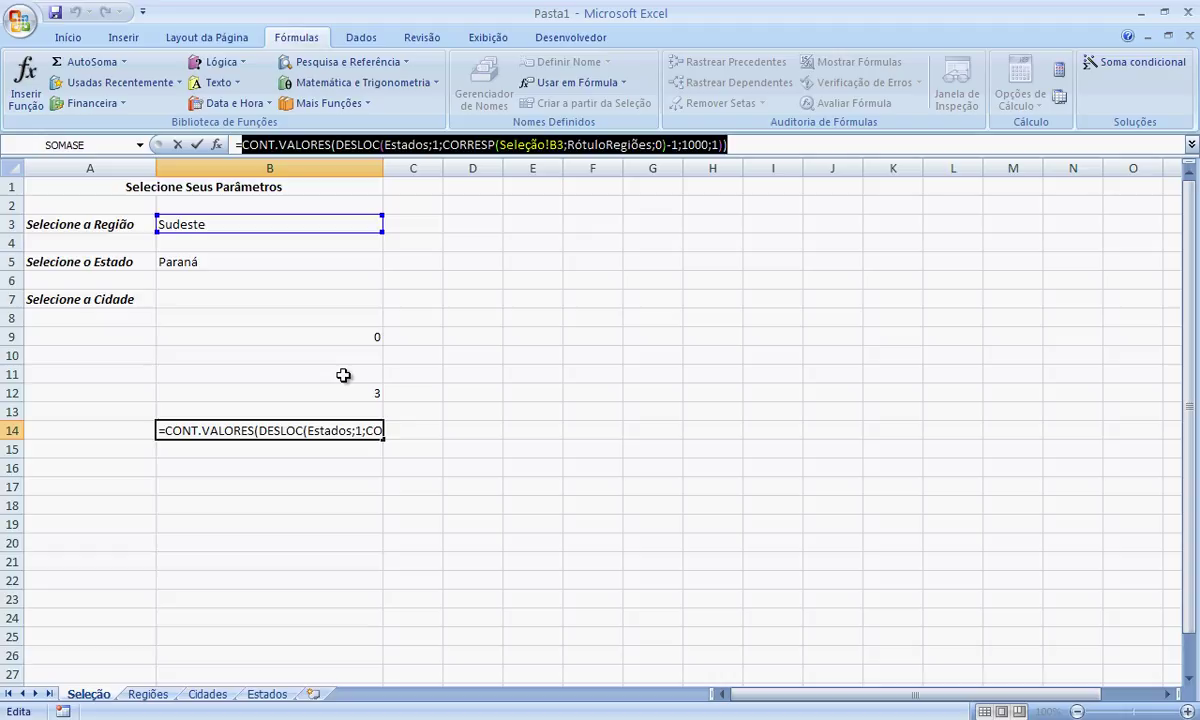
{"action": "key", "text": "Escape"}
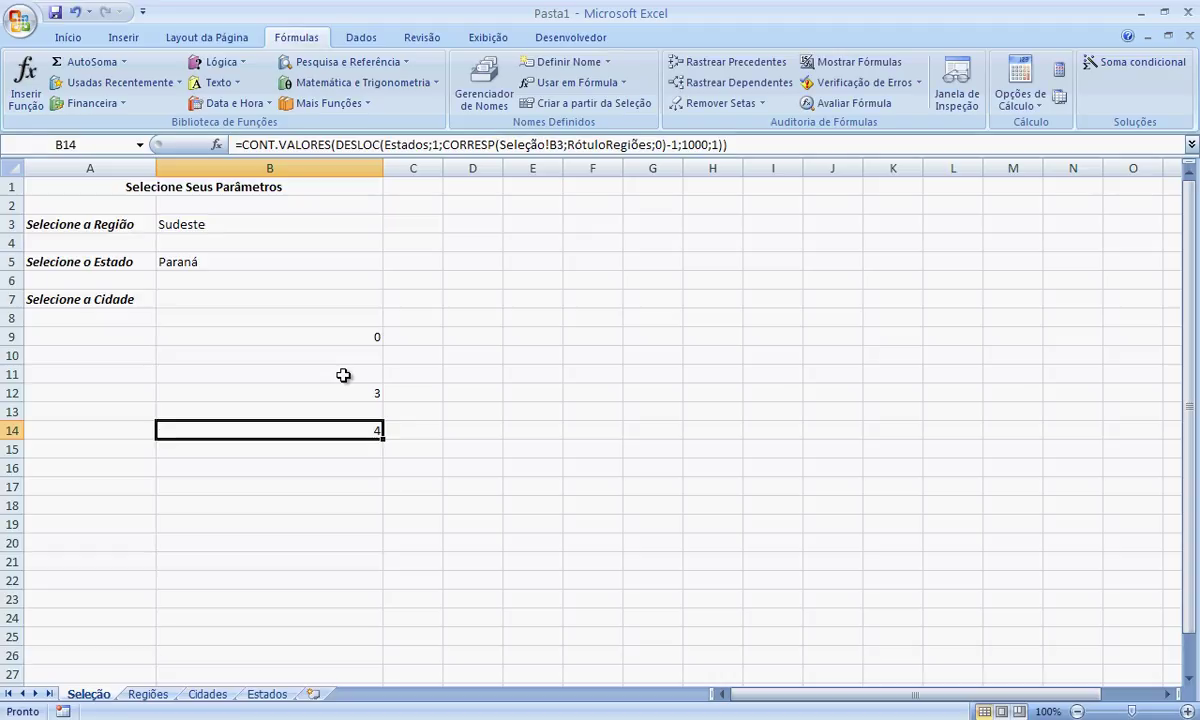
{"action": "left_click", "coordinate": [478, 90]}
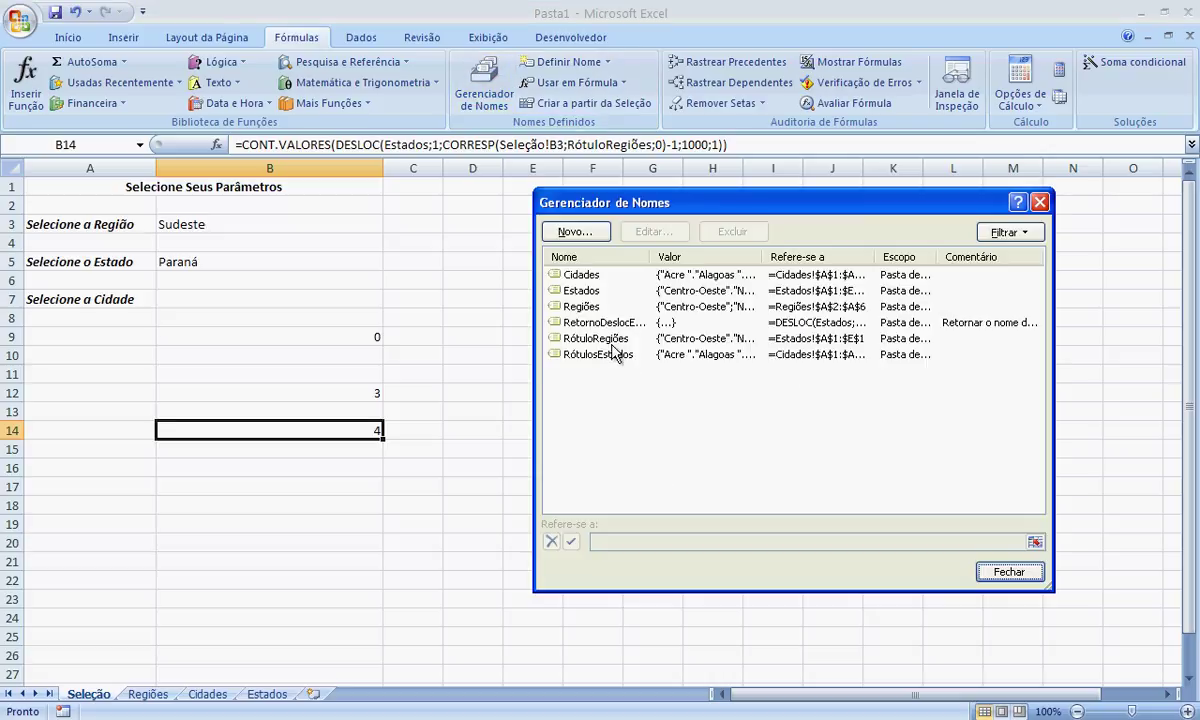
Replace the height argument 9 in the RetornoDeslocE... name's DESLOC reference with the copied CONT.VALORES expression, save it, and close the Gerenciador de Nomes
{"action": "left_click", "coordinate": [600, 322]}
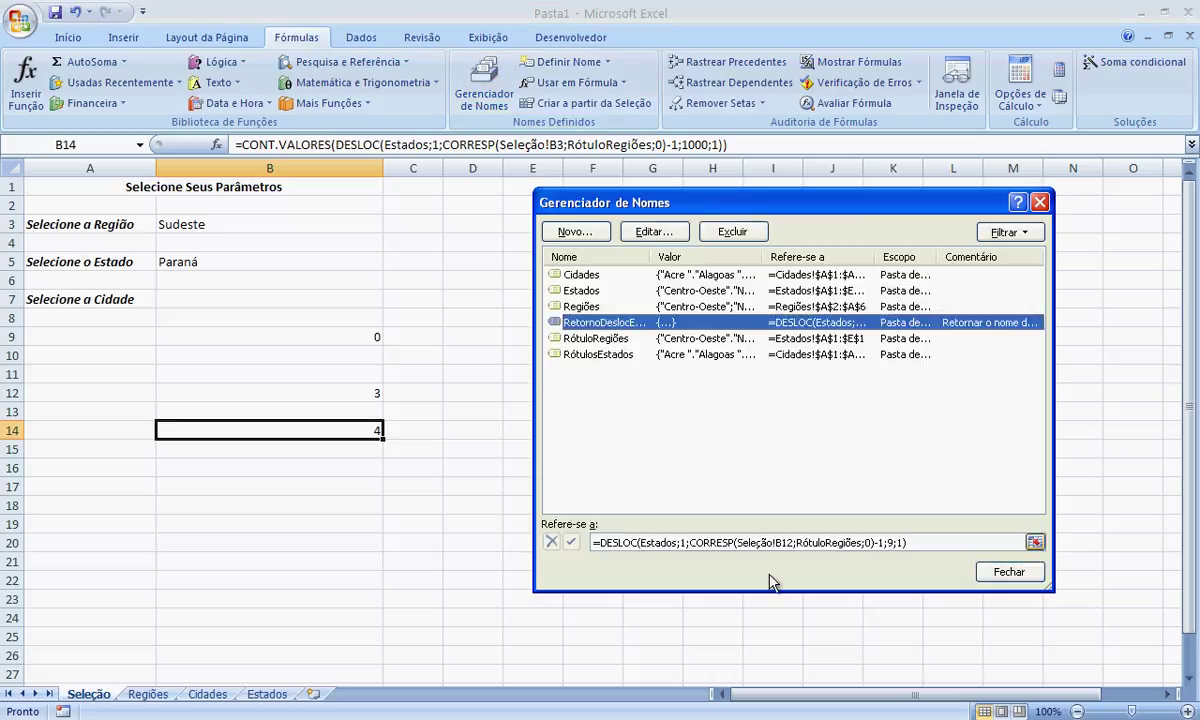
{"action": "left_click", "coordinate": [887, 543]}
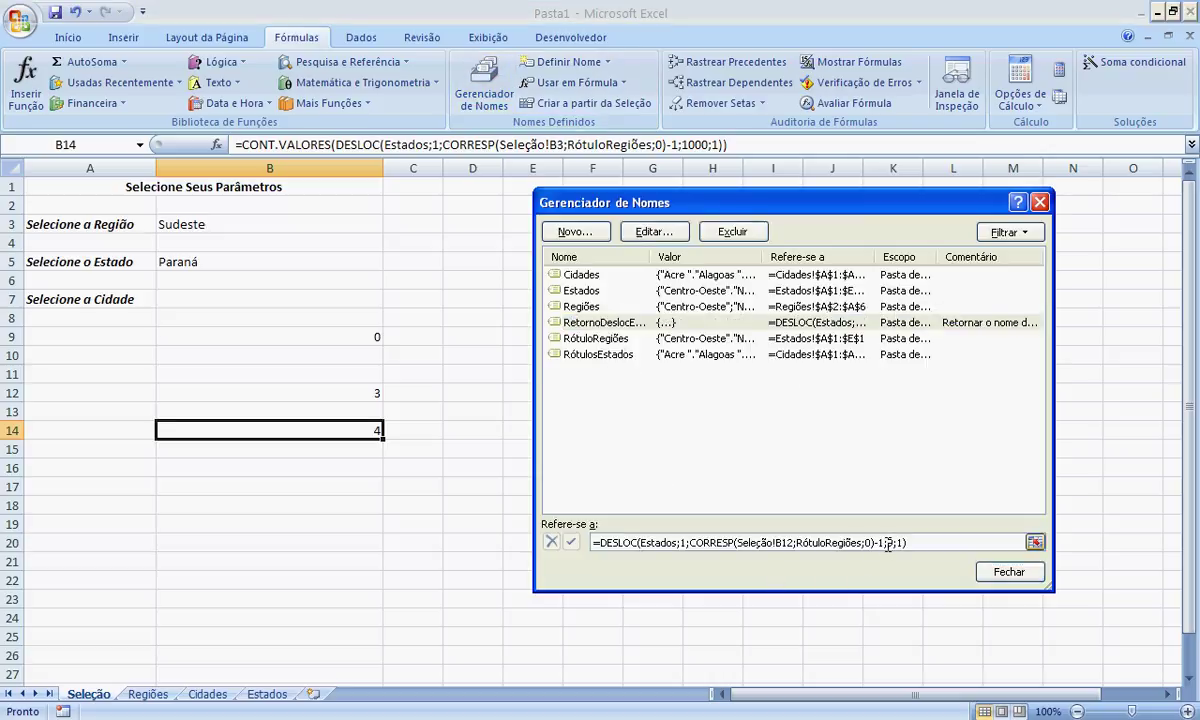
{"action": "double_click", "coordinate": [890, 543]}
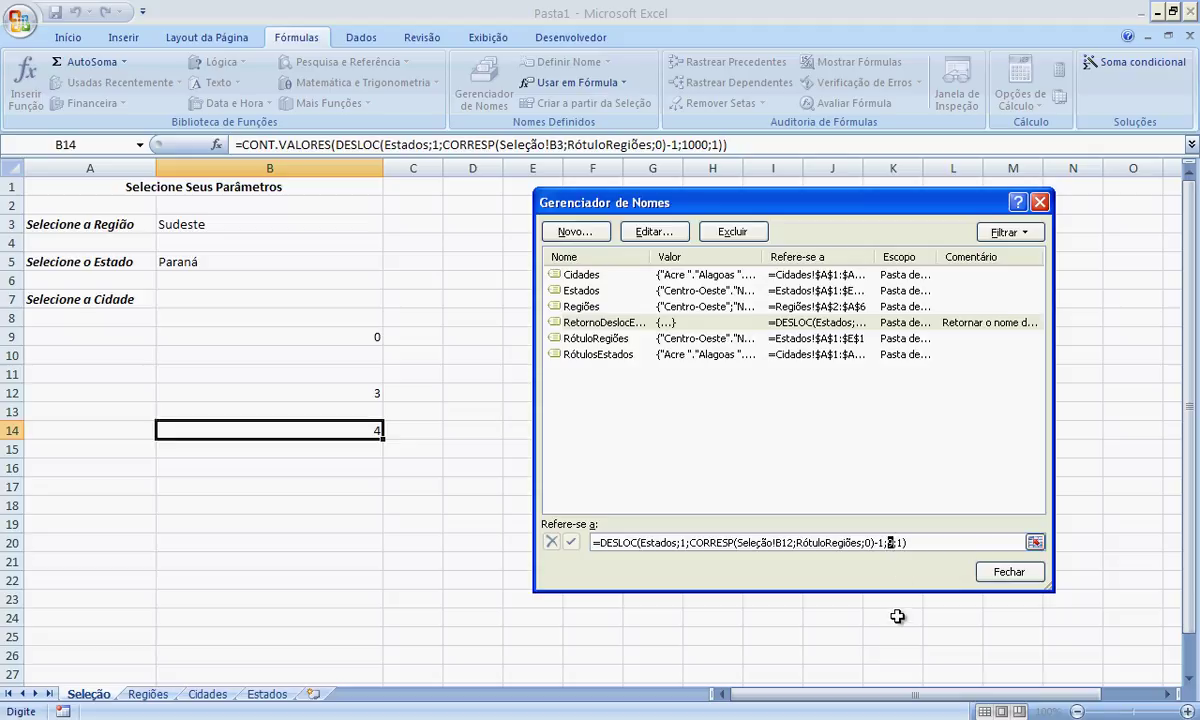
{"action": "key", "text": "ctrl+v"}
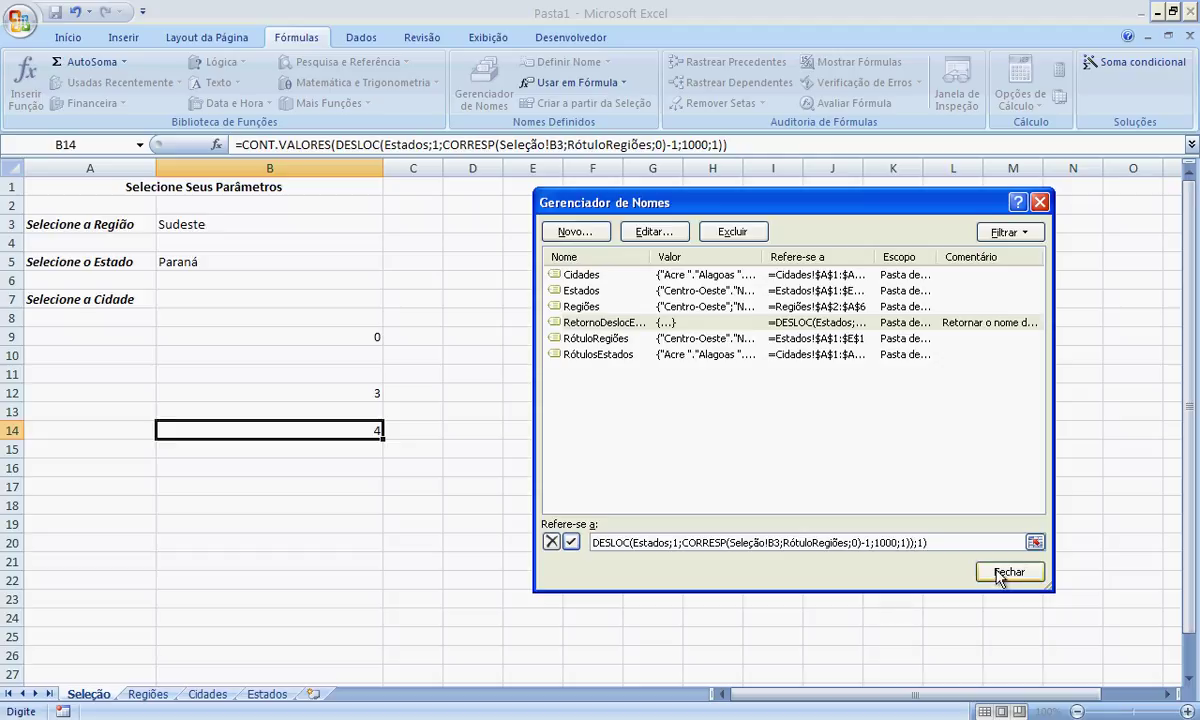
{"action": "left_click", "coordinate": [571, 542]}
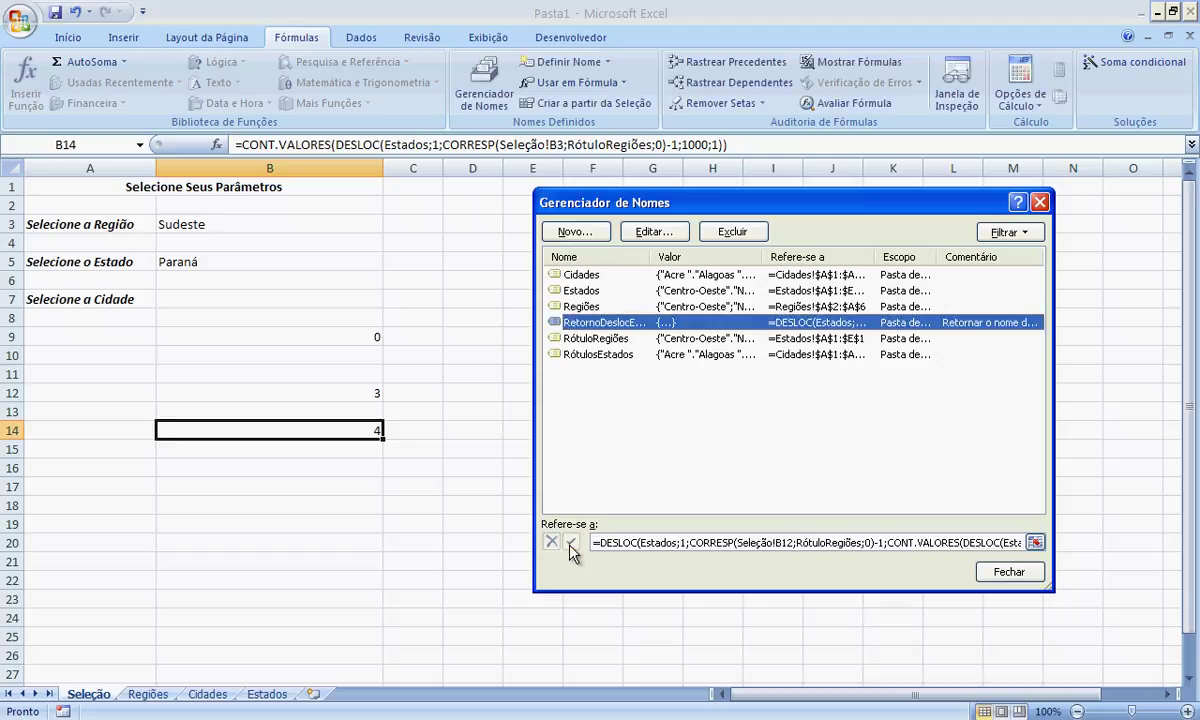
{"action": "left_click", "coordinate": [1027, 575]}
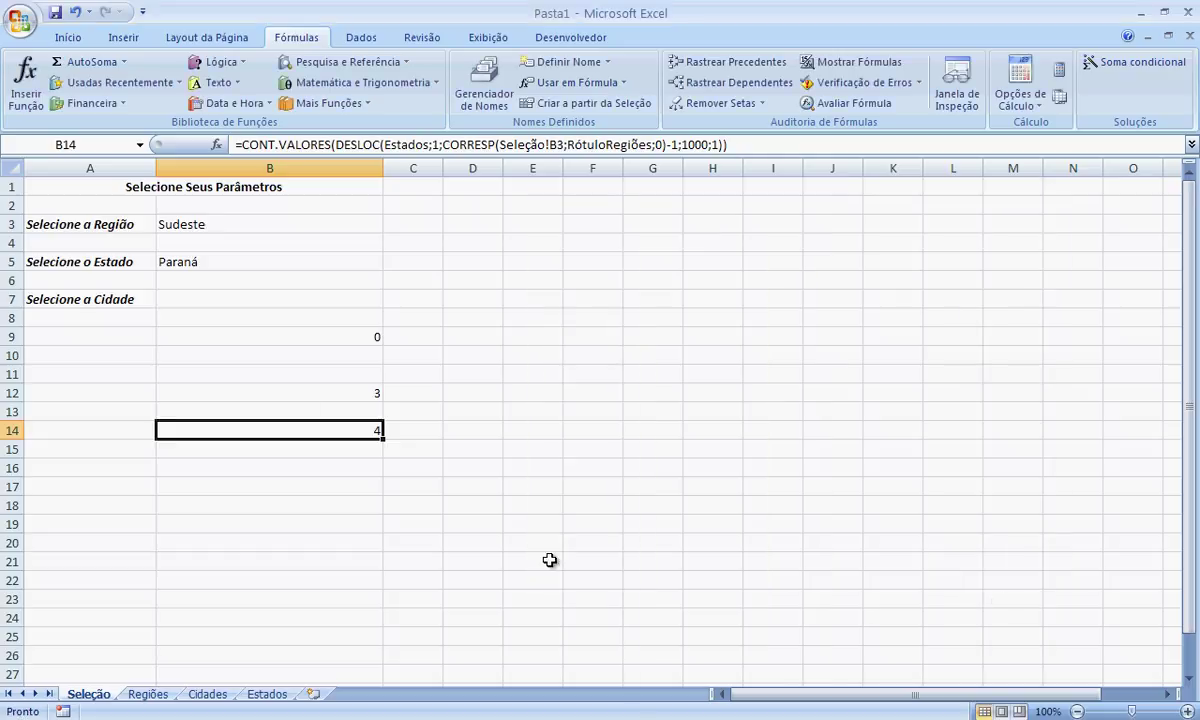
Choose Sul as the region in B3 and check the state list offered in B5
{"action": "left_click", "coordinate": [230, 223]}
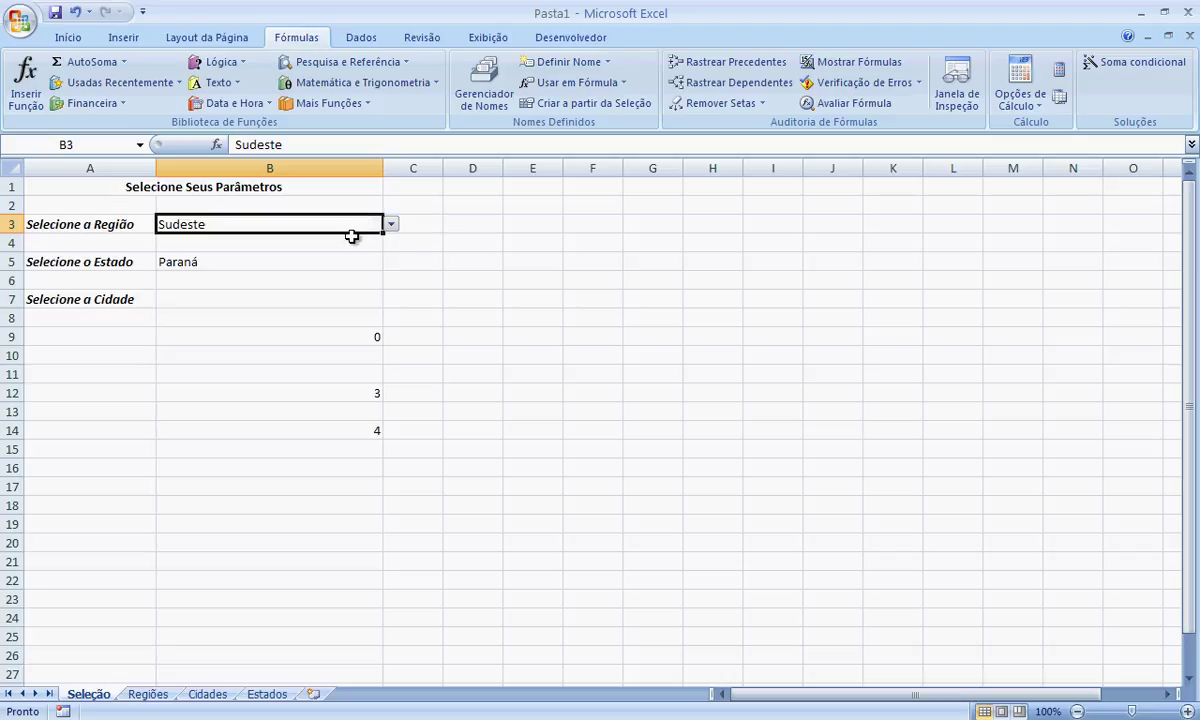
{"action": "left_click", "coordinate": [390, 226]}
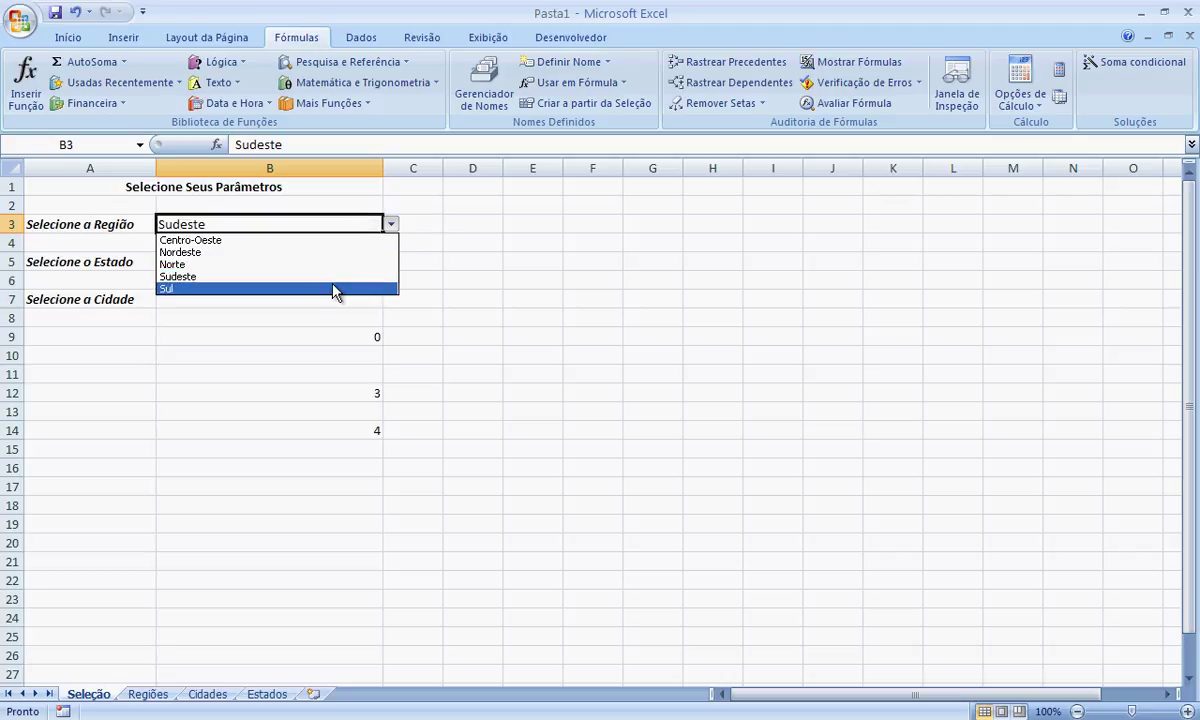
{"action": "left_click", "coordinate": [333, 287]}
{"action": "left_click", "coordinate": [343, 261]}
{"action": "left_click", "coordinate": [390, 262]}
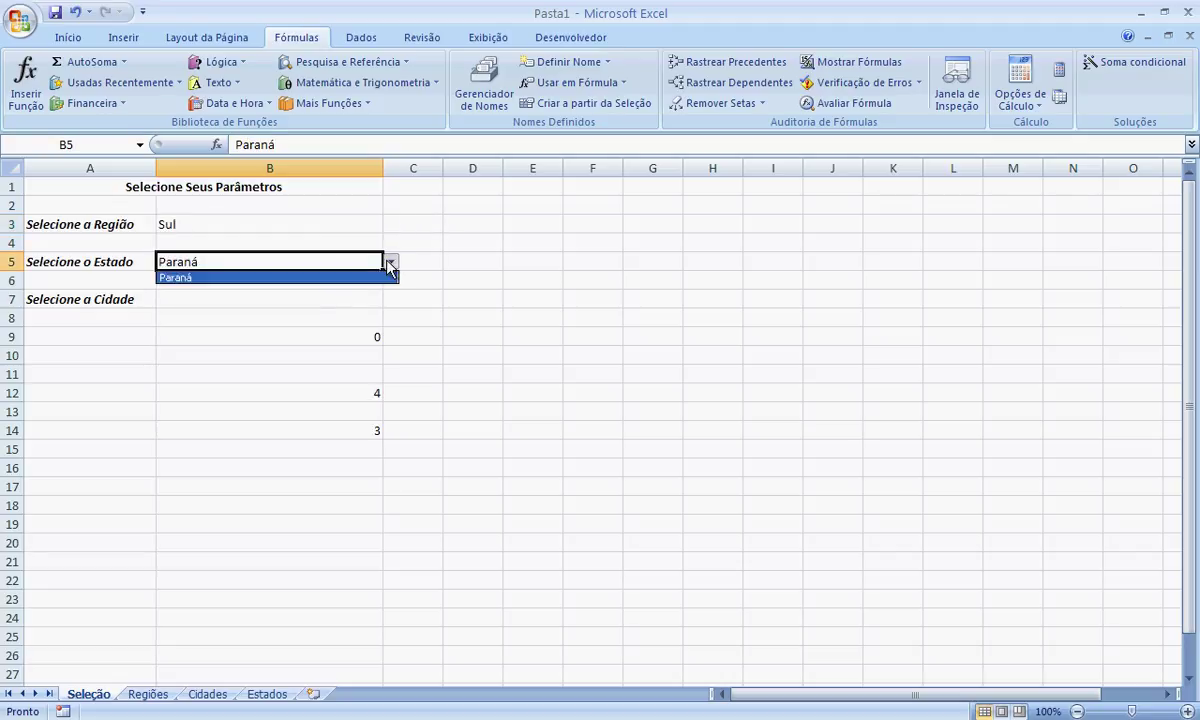
{"action": "left_click", "coordinate": [390, 263]}
{"action": "left_click", "coordinate": [390, 263]}
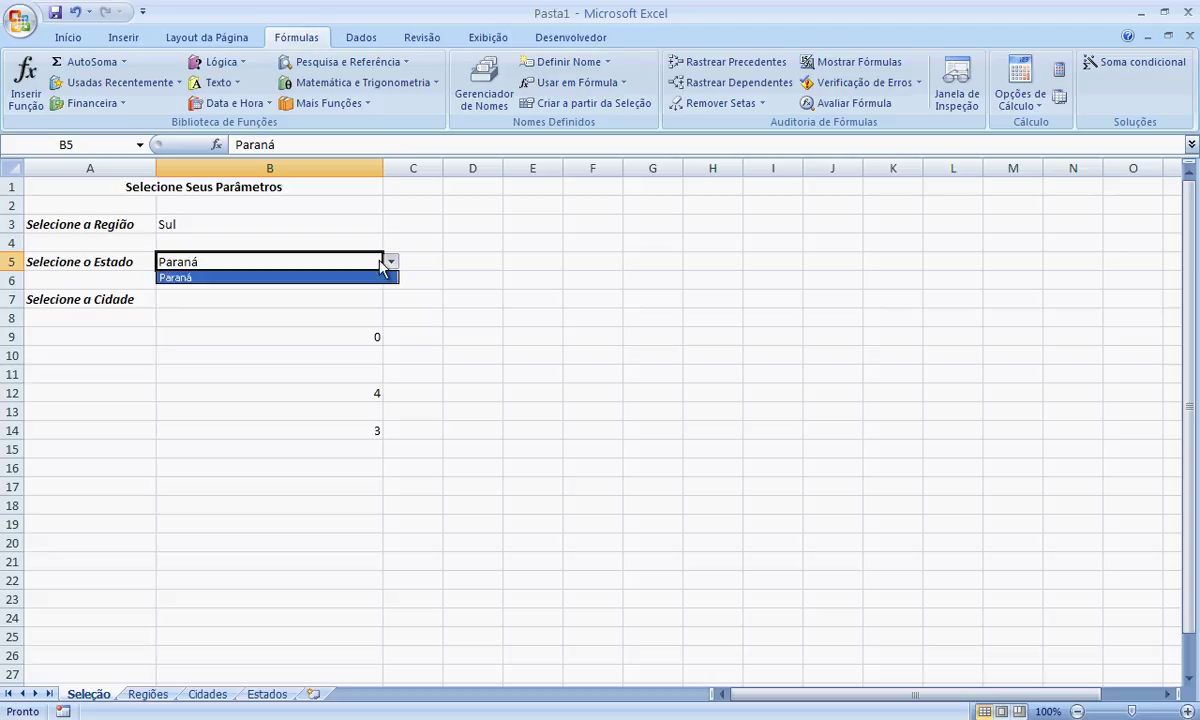
{"action": "left_click", "coordinate": [221, 264]}
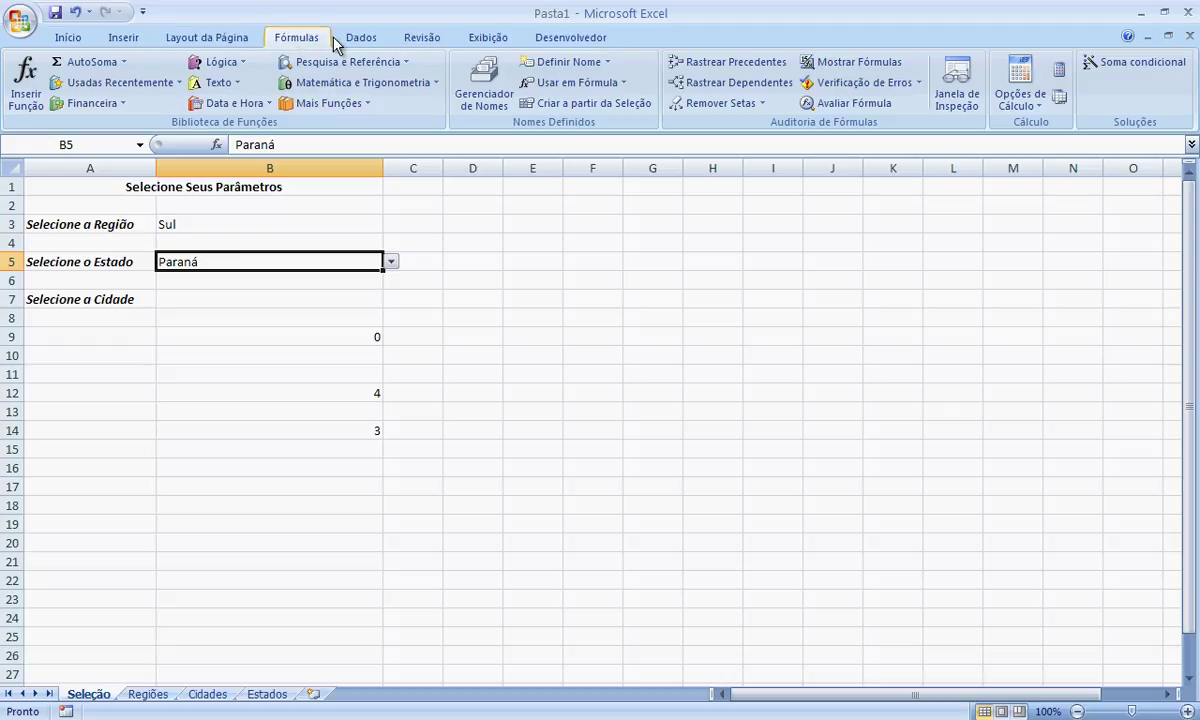
{"action": "left_click", "coordinate": [476, 92]}
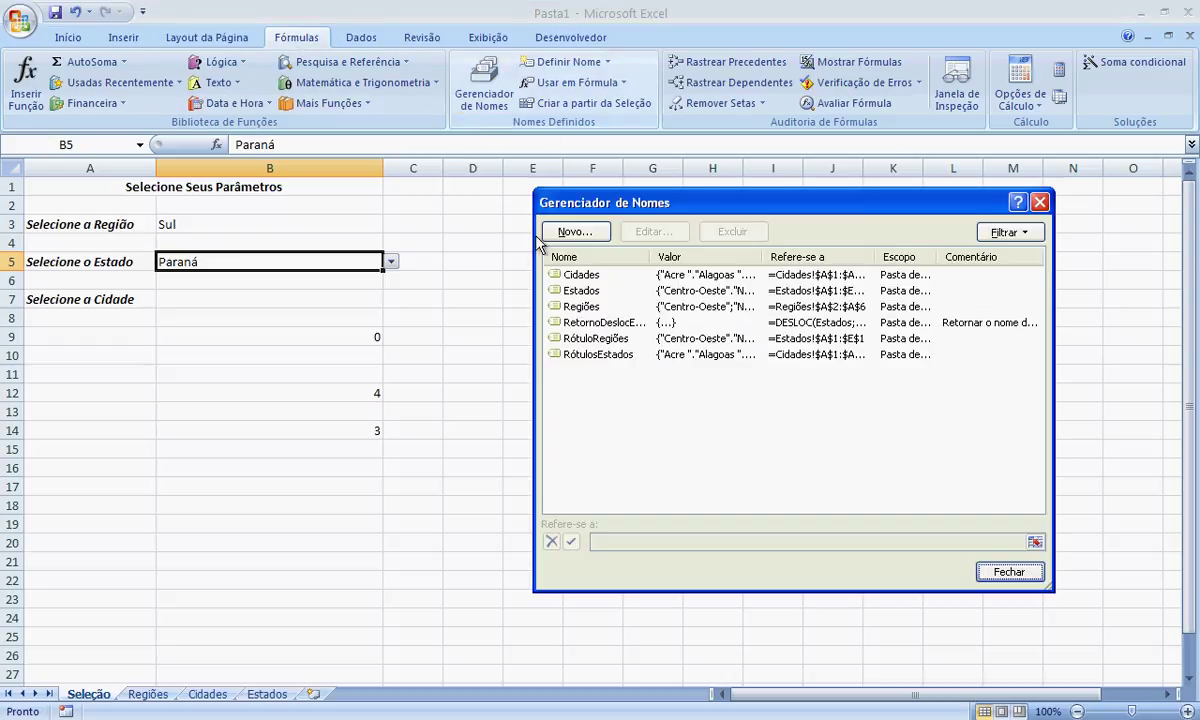
{"action": "left_click", "coordinate": [612, 326]}
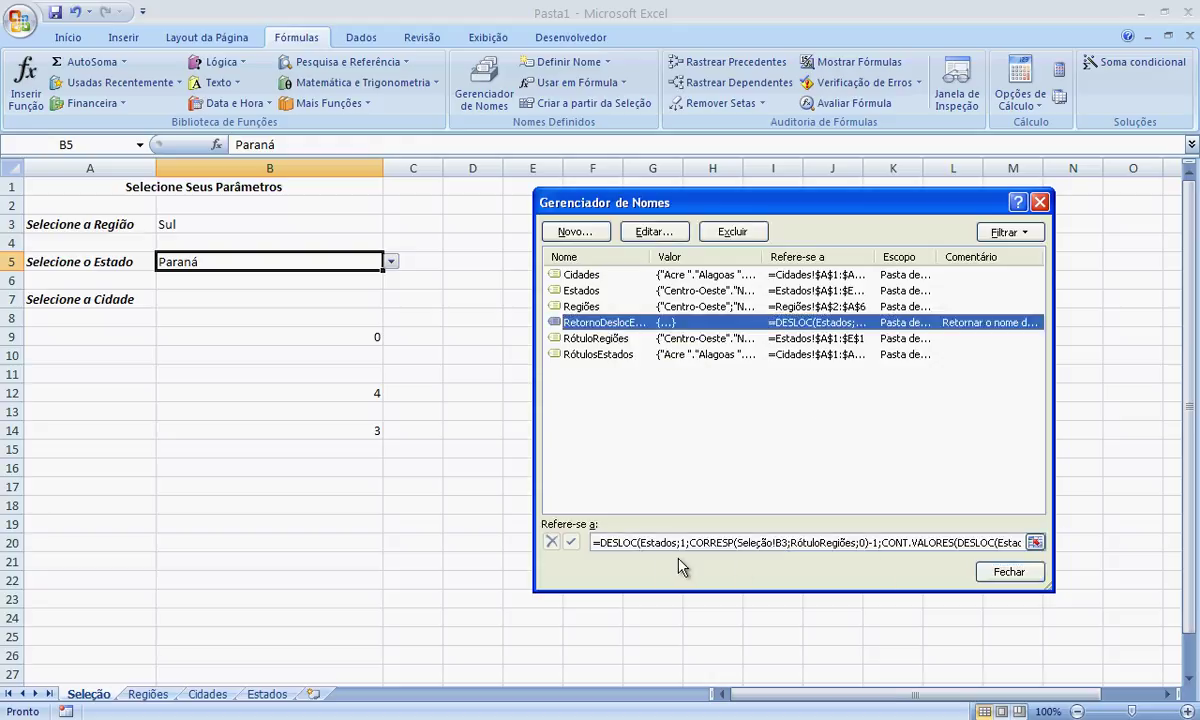
{"action": "left_click", "coordinate": [781, 542]}
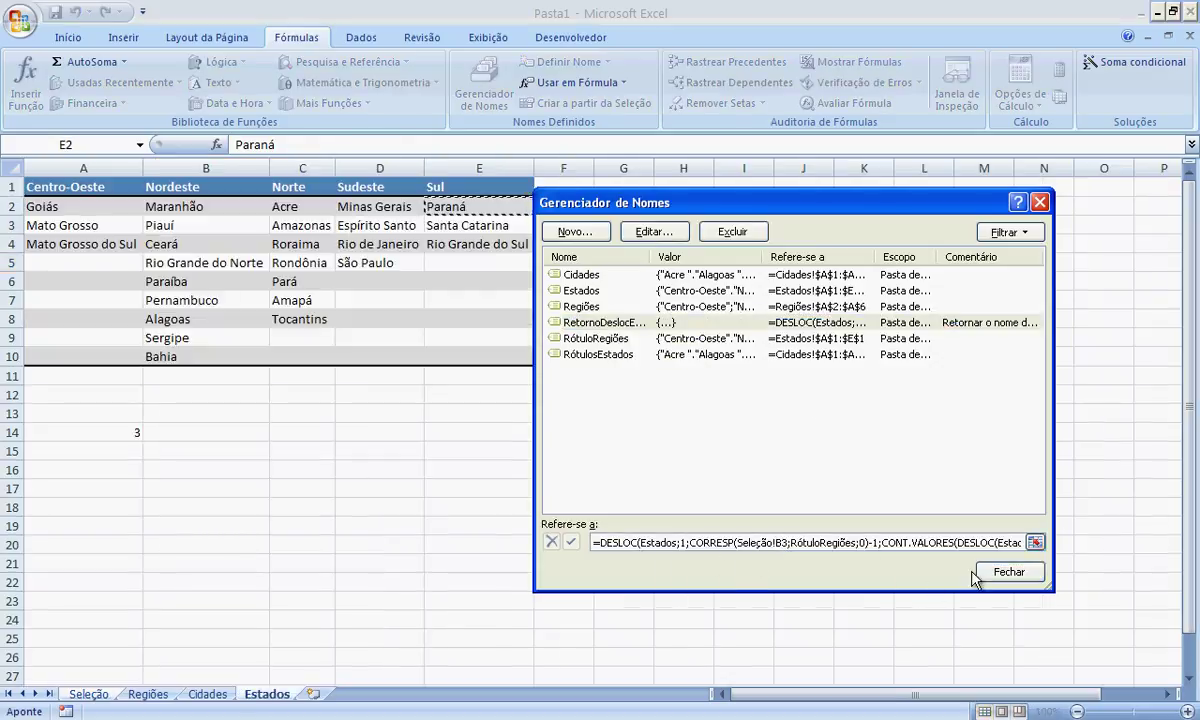
{"action": "left_click_drag", "start_coordinate": [1003, 542], "coordinate": [985, 542]}
{"action": "left_click", "coordinate": [853, 542]}
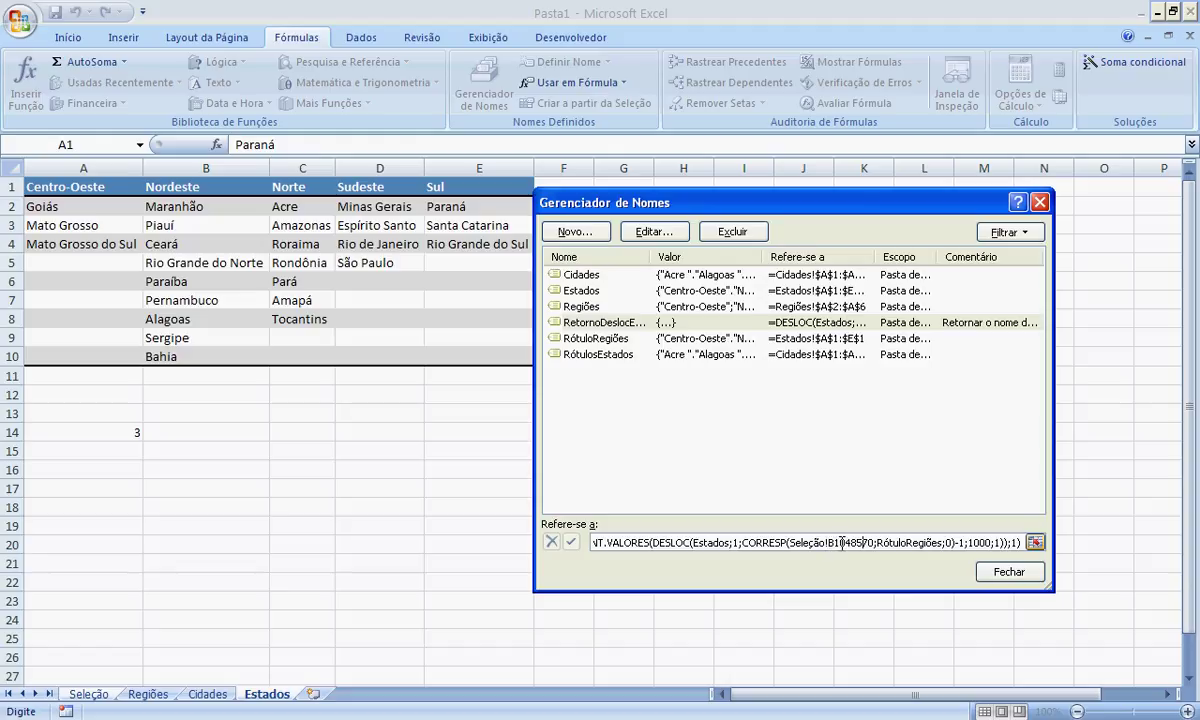
{"action": "left_click_drag", "start_coordinate": [766, 542], "coordinate": [830, 542]}
{"action": "left_click", "coordinate": [88, 693]}
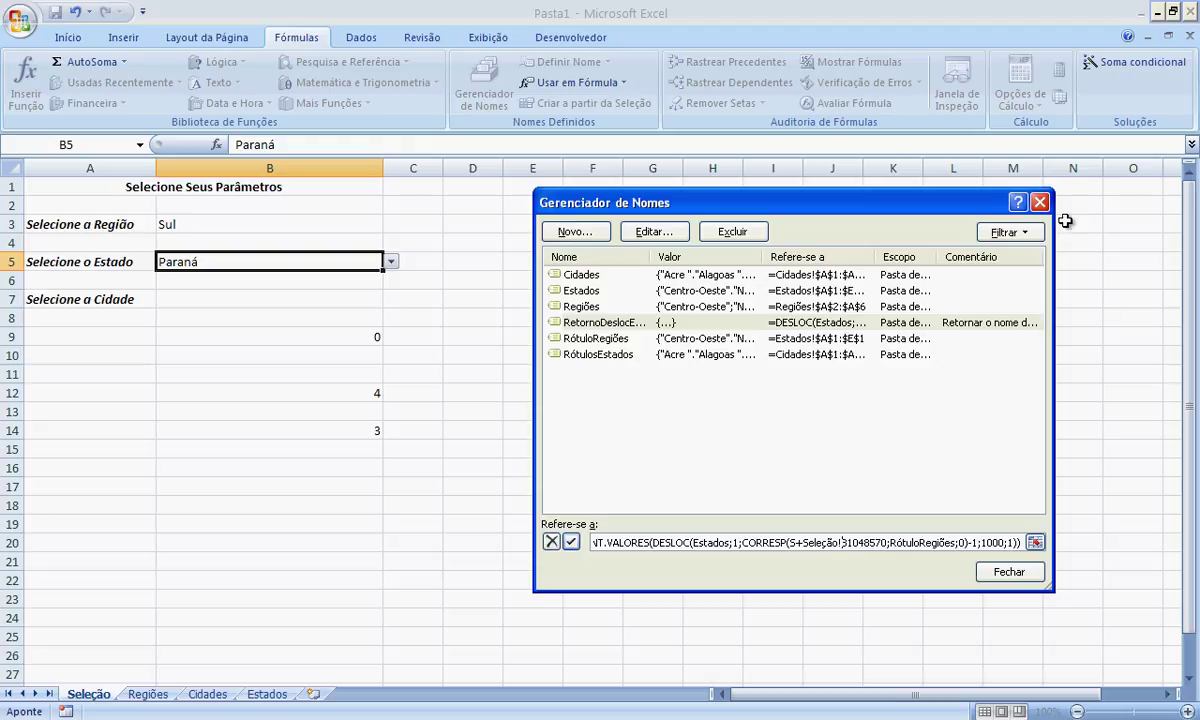
{"action": "left_click", "coordinate": [1040, 203]}
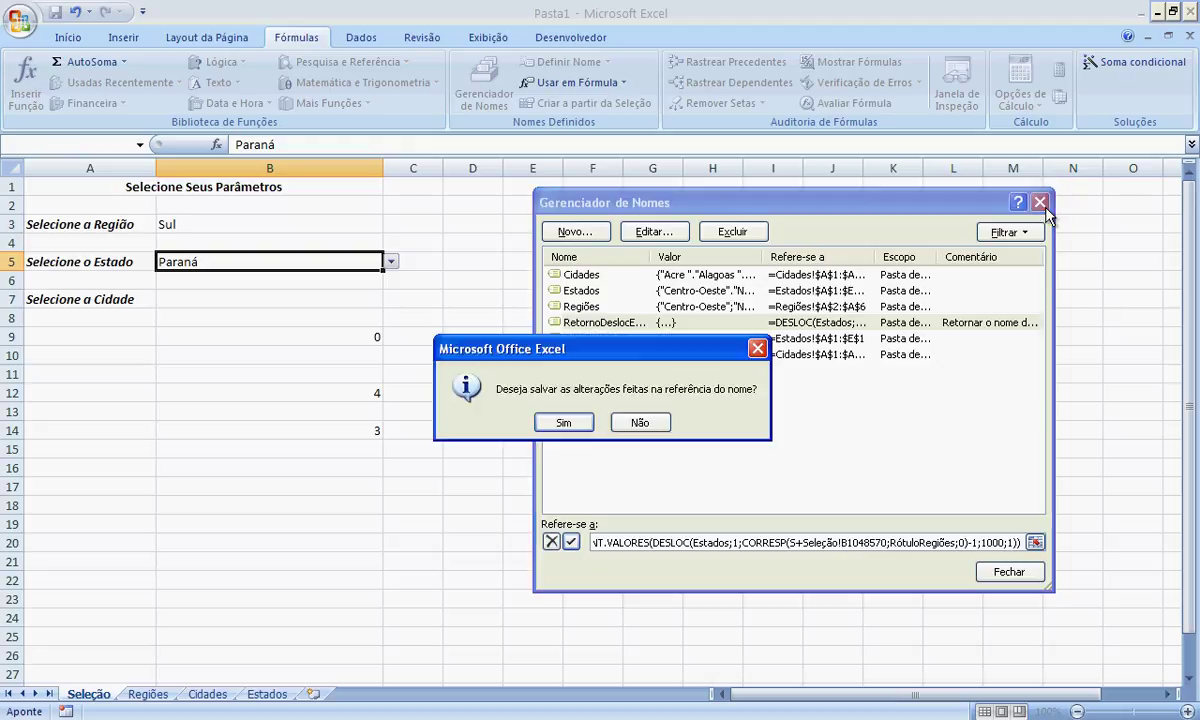
{"action": "left_click", "coordinate": [640, 423]}
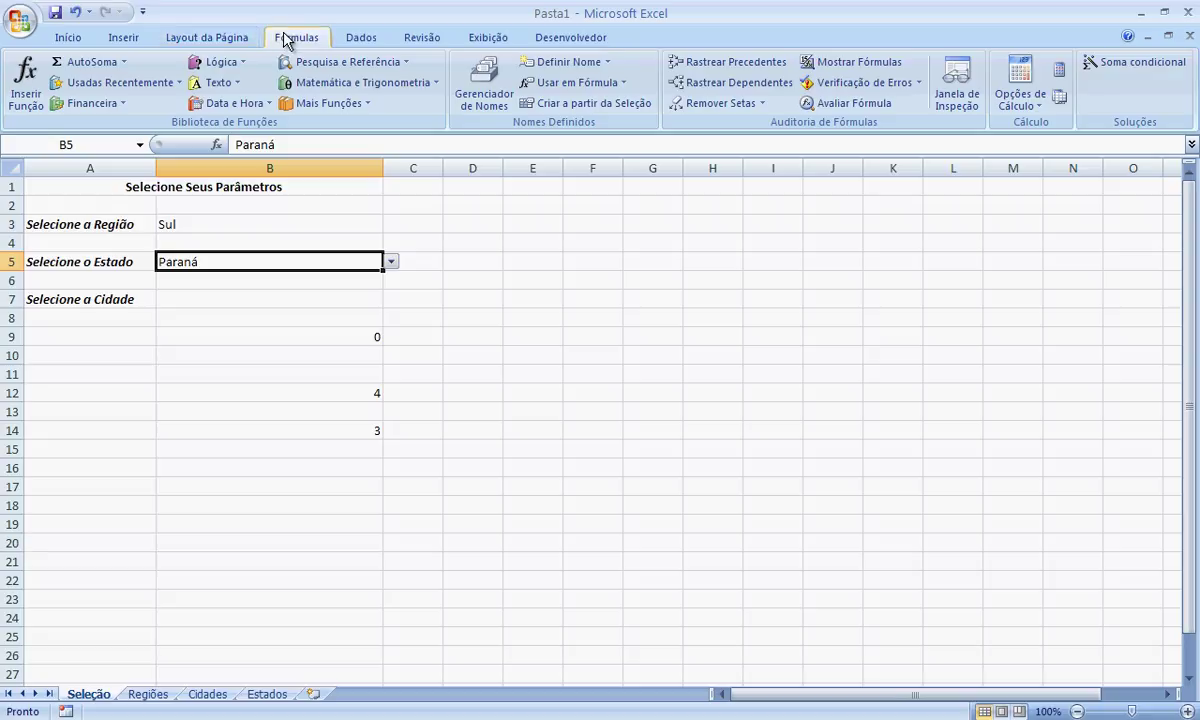
In the RetornoDeslocE... name, replace the shifted cell reference inside the nested CONT.VALORES expression with the absolute reference Seleção!$B$3
{"action": "left_click", "coordinate": [476, 88]}
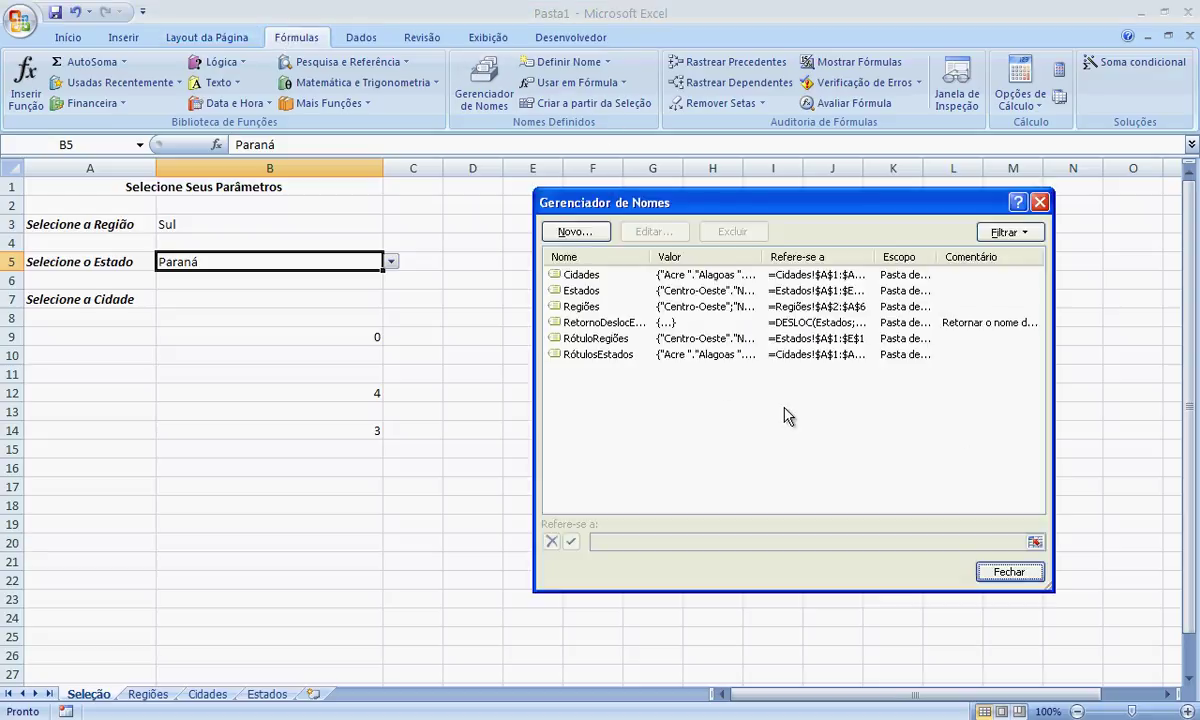
{"action": "left_click", "coordinate": [600, 322]}
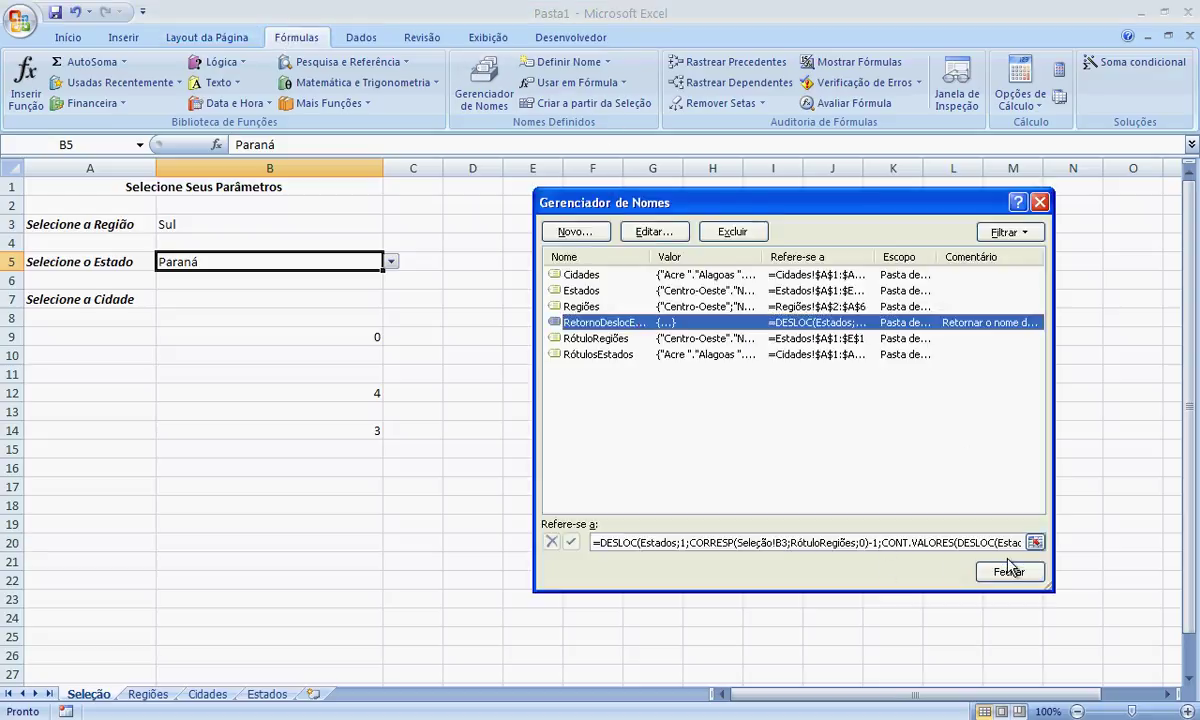
{"action": "left_click_drag", "start_coordinate": [1008, 543], "coordinate": [1016, 543]}
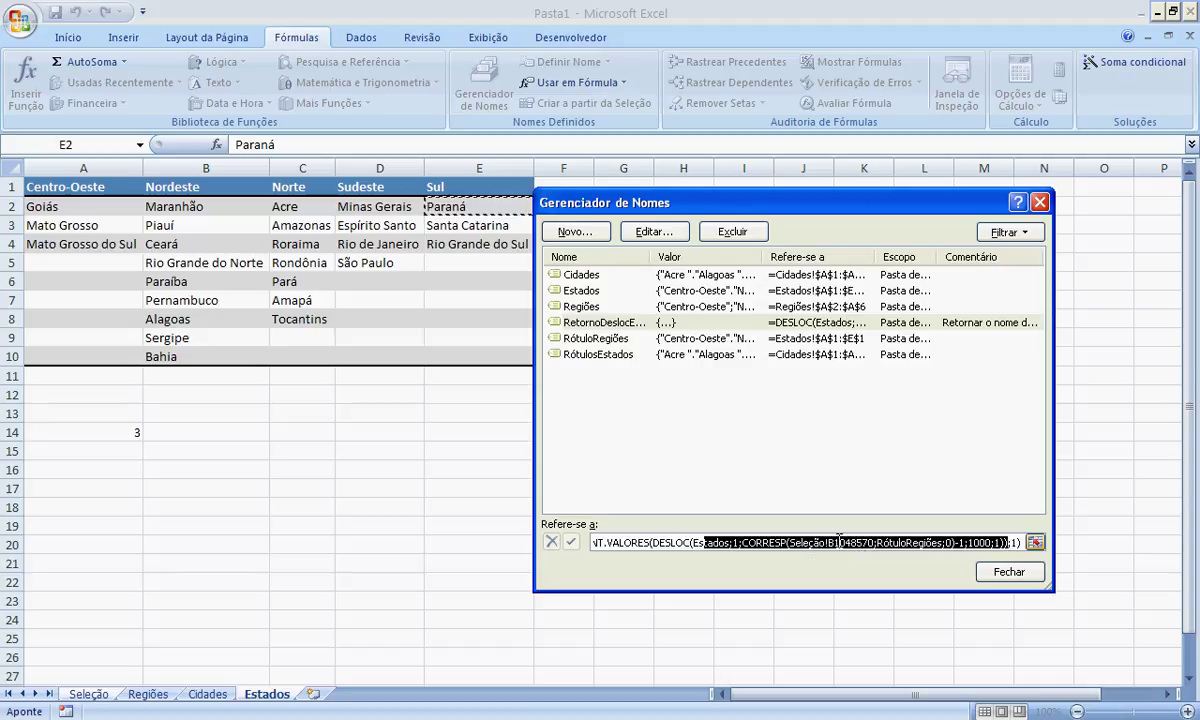
{"action": "left_click", "coordinate": [838, 542]}
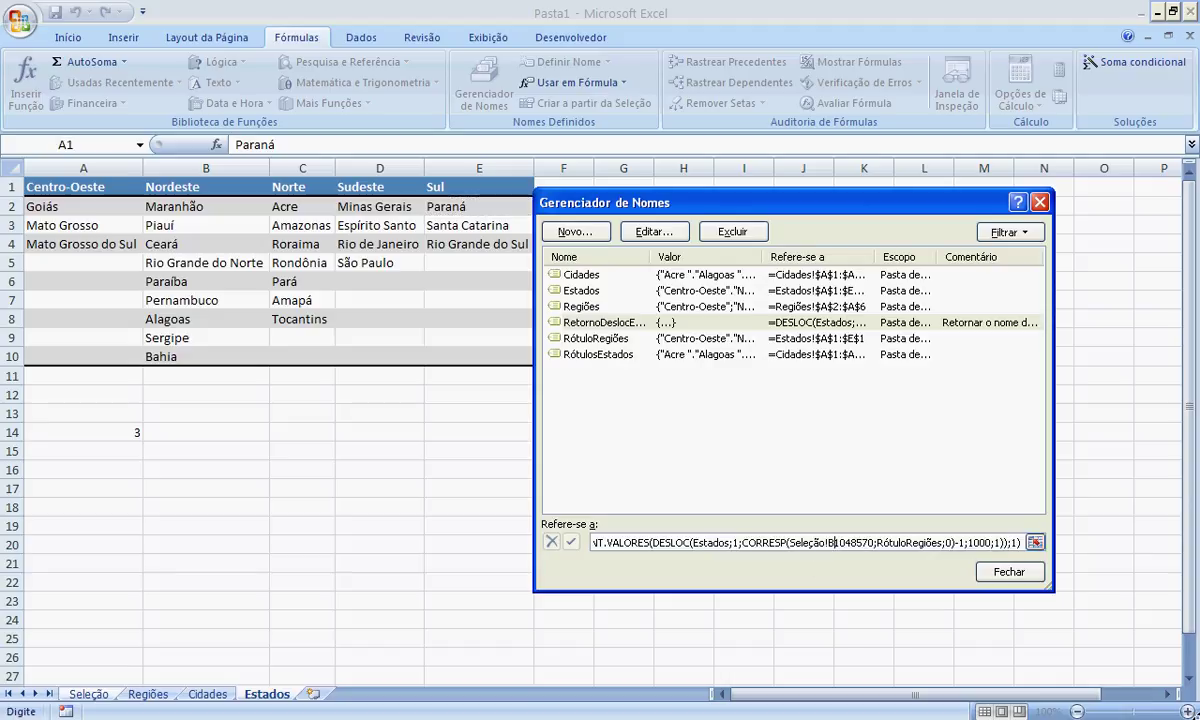
{"action": "key", "text": "Delete"}
{"action": "key", "text": "Delete"}
{"action": "key", "text": "Delete"}
{"action": "key", "text": "Delete"}
{"action": "key", "text": "Delete"}
{"action": "key", "text": "Delete"}
{"action": "key", "text": "Delete"}
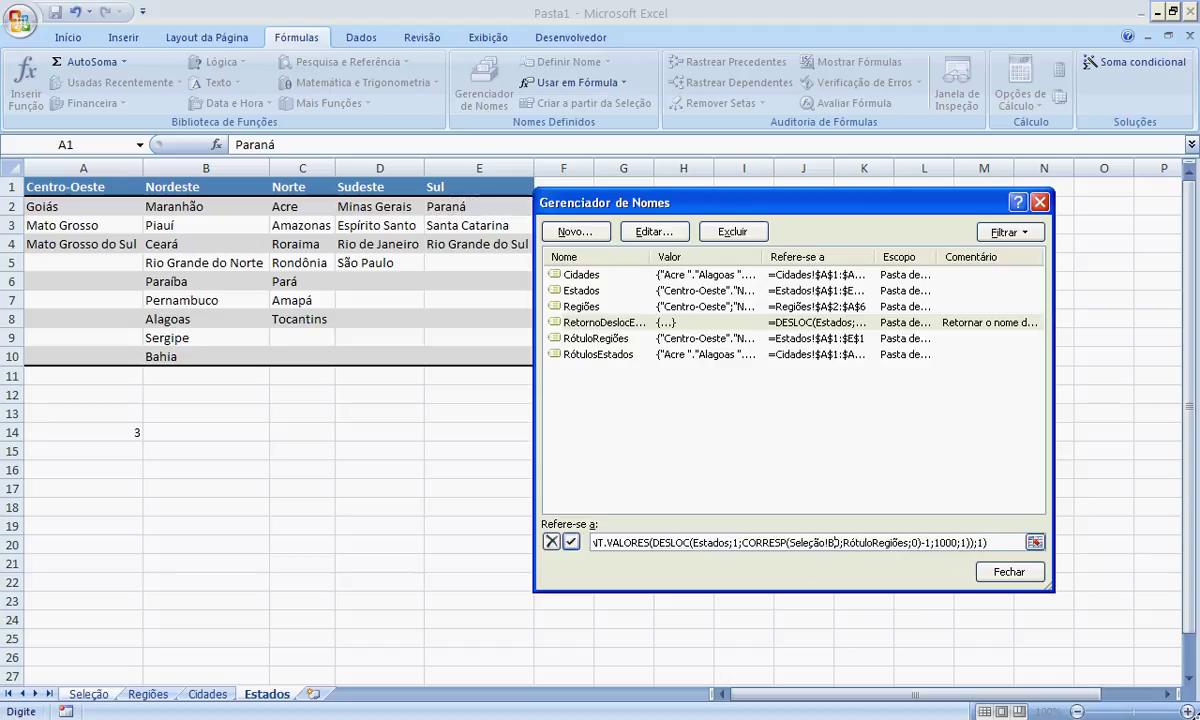
{"action": "key", "text": "Delete"}
{"action": "type", "text": "3"}
{"action": "key", "text": "F4"}
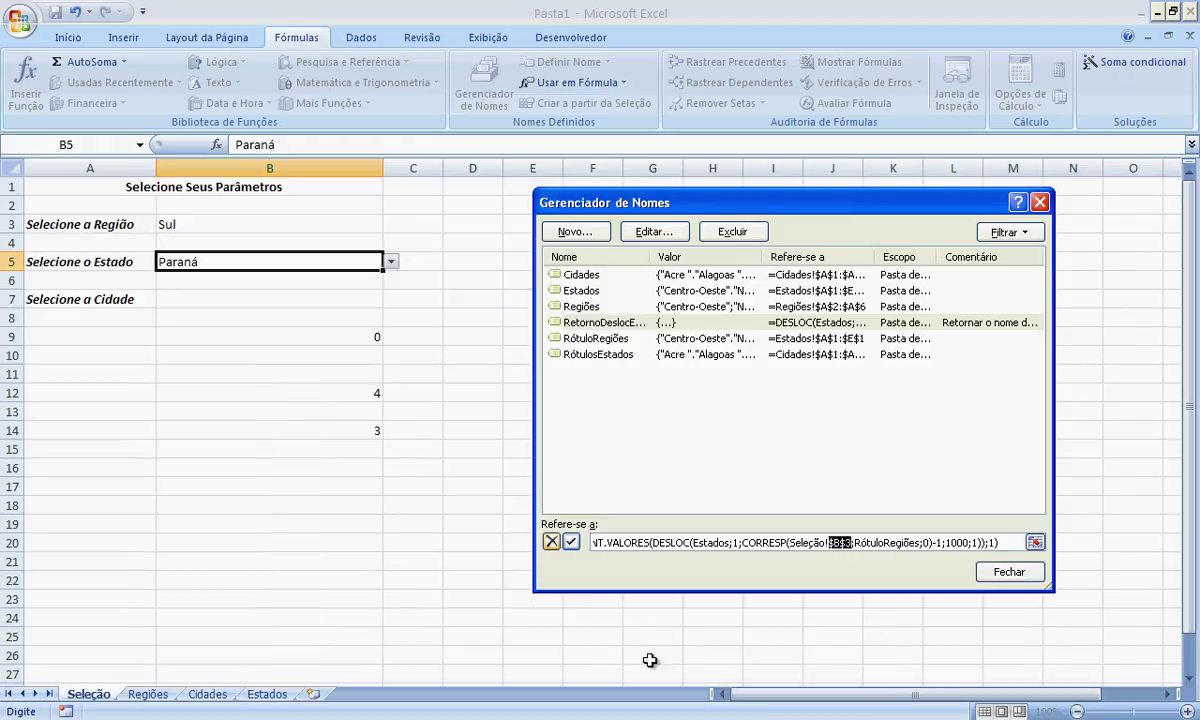
Make the first CORRESP reference in the name absolute as Seleção!$B$3, save the change, check the resulting range, and close the Gerenciador de Nomes
{"action": "left_click_drag", "start_coordinate": [609, 542], "coordinate": [560, 552]}
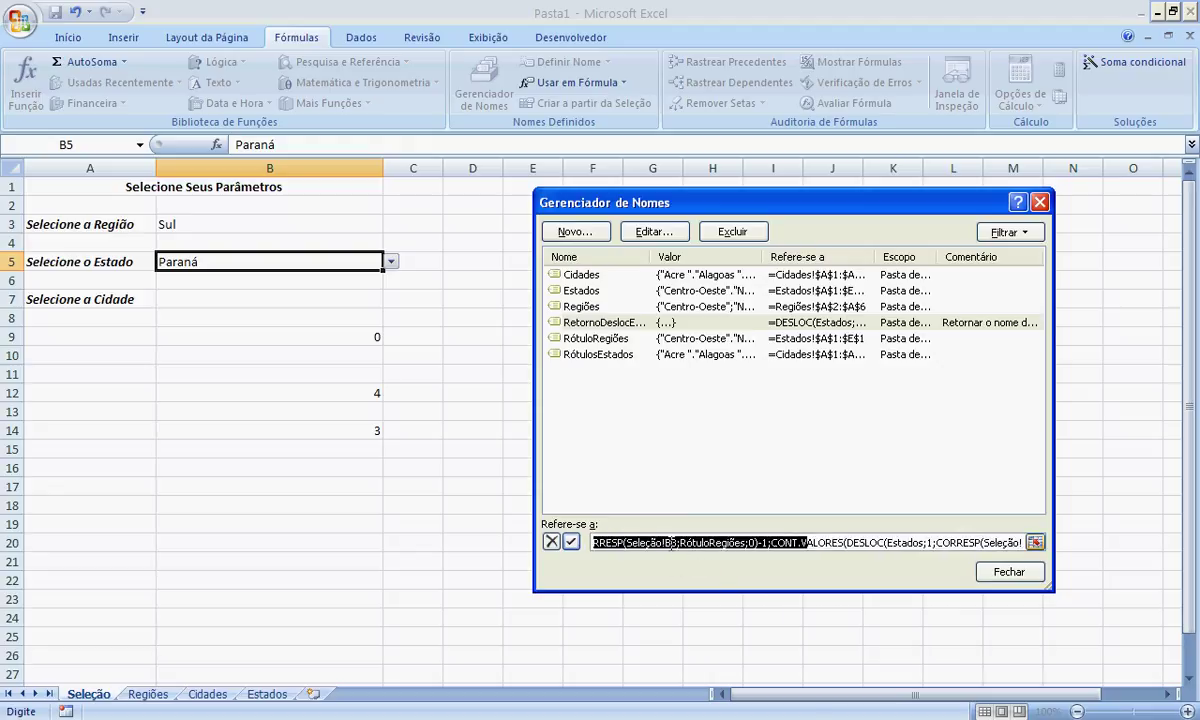
{"action": "left_click", "coordinate": [672, 546]}
{"action": "key", "text": "F4"}
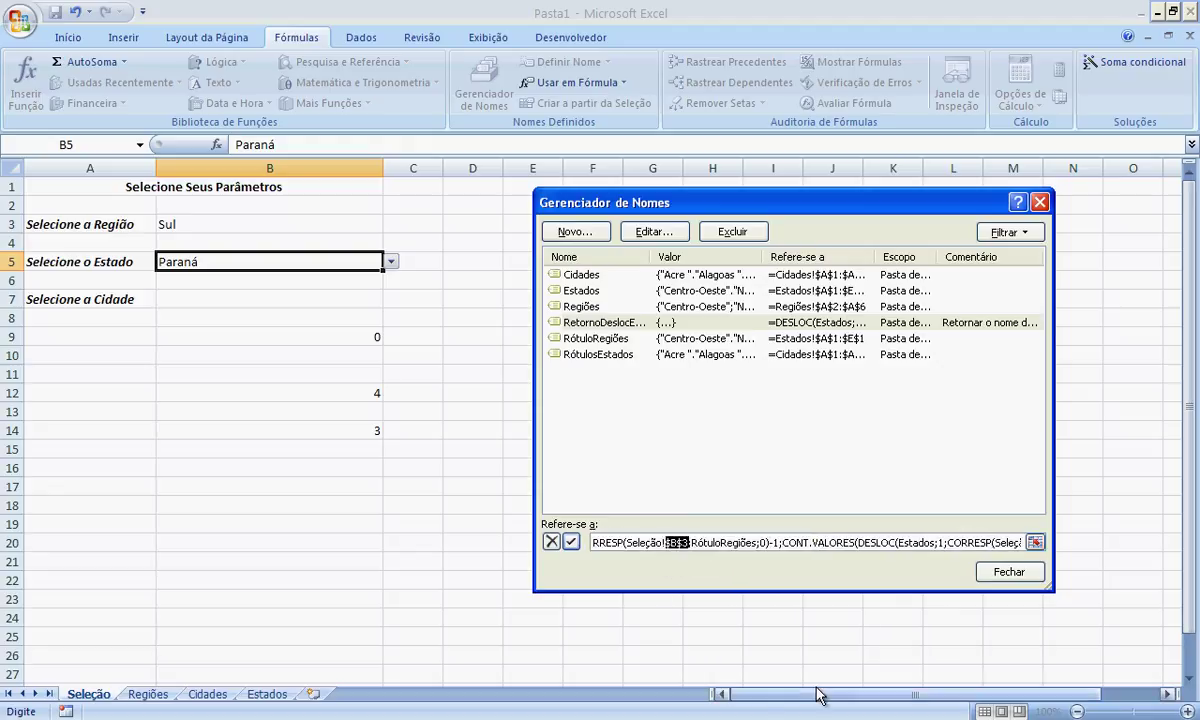
{"action": "left_click_drag", "start_coordinate": [619, 542], "coordinate": [550, 508]}
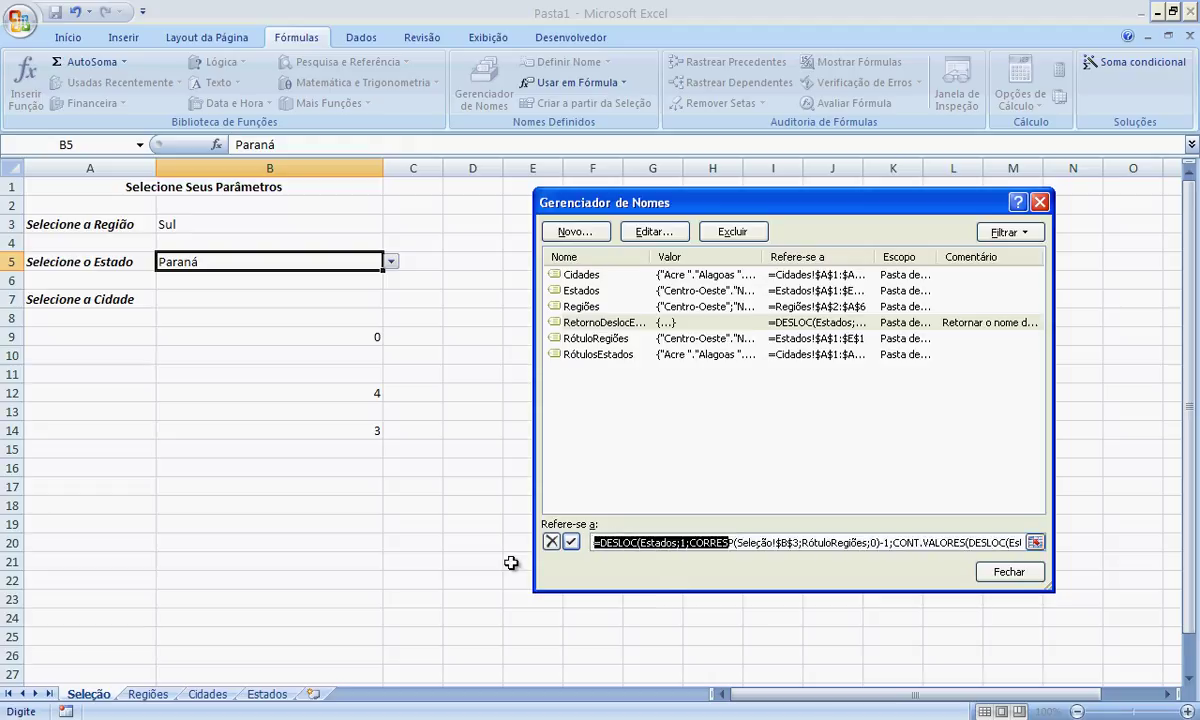
{"action": "left_click", "coordinate": [571, 541]}
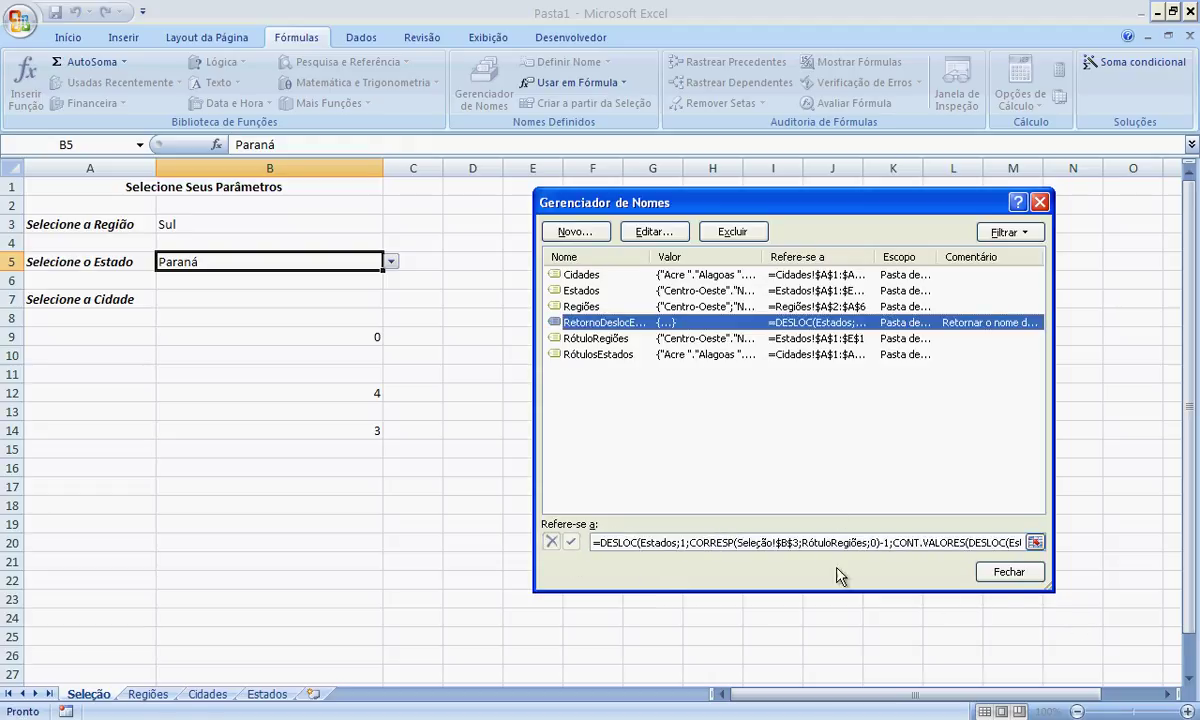
{"action": "left_click_drag", "start_coordinate": [1008, 542], "coordinate": [1035, 544]}
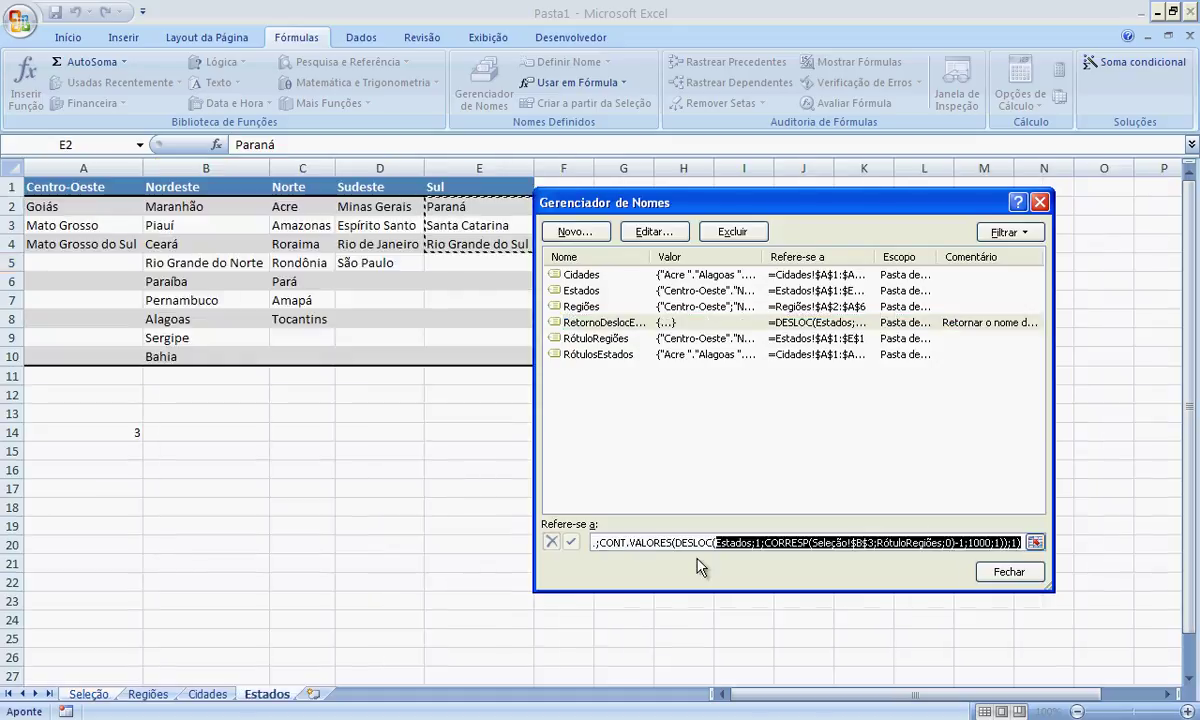
{"action": "left_click", "coordinate": [1009, 571]}
Check the state list in B5 for Sul, and again after switching the region in B3 to Sudeste
{"action": "left_click", "coordinate": [391, 262]}
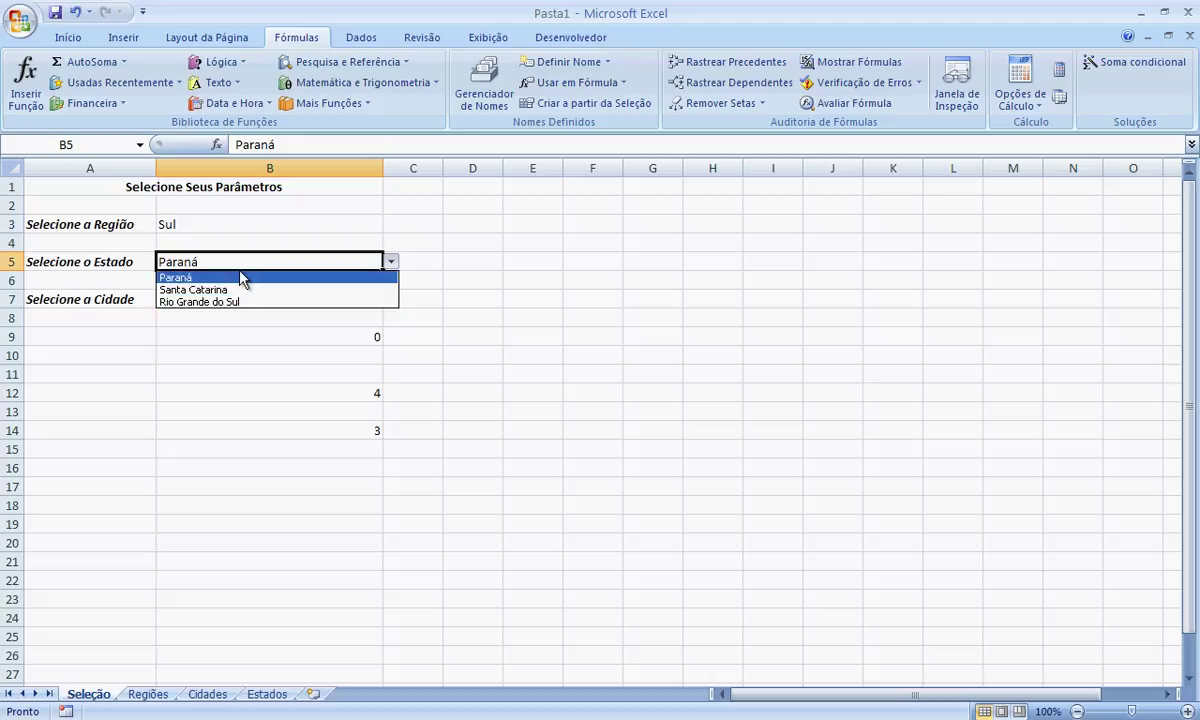
{"action": "left_click", "coordinate": [270, 218]}
{"action": "left_click", "coordinate": [281, 225]}
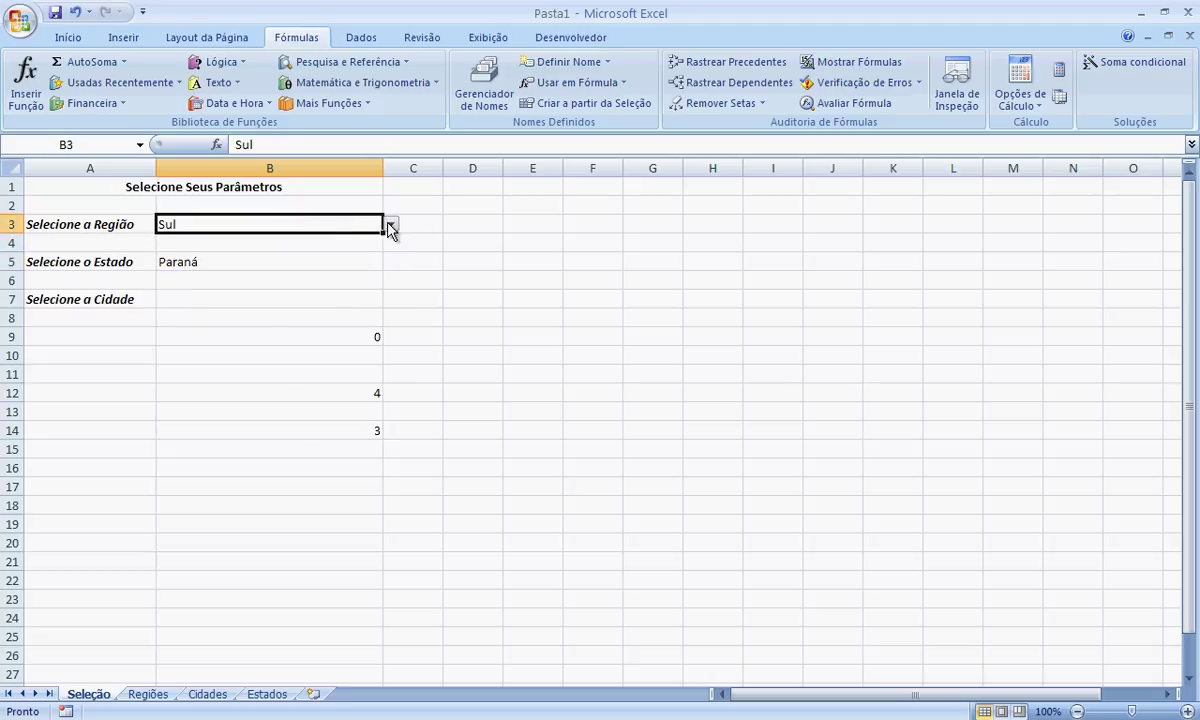
{"action": "left_click", "coordinate": [389, 225]}
{"action": "left_click", "coordinate": [320, 278]}
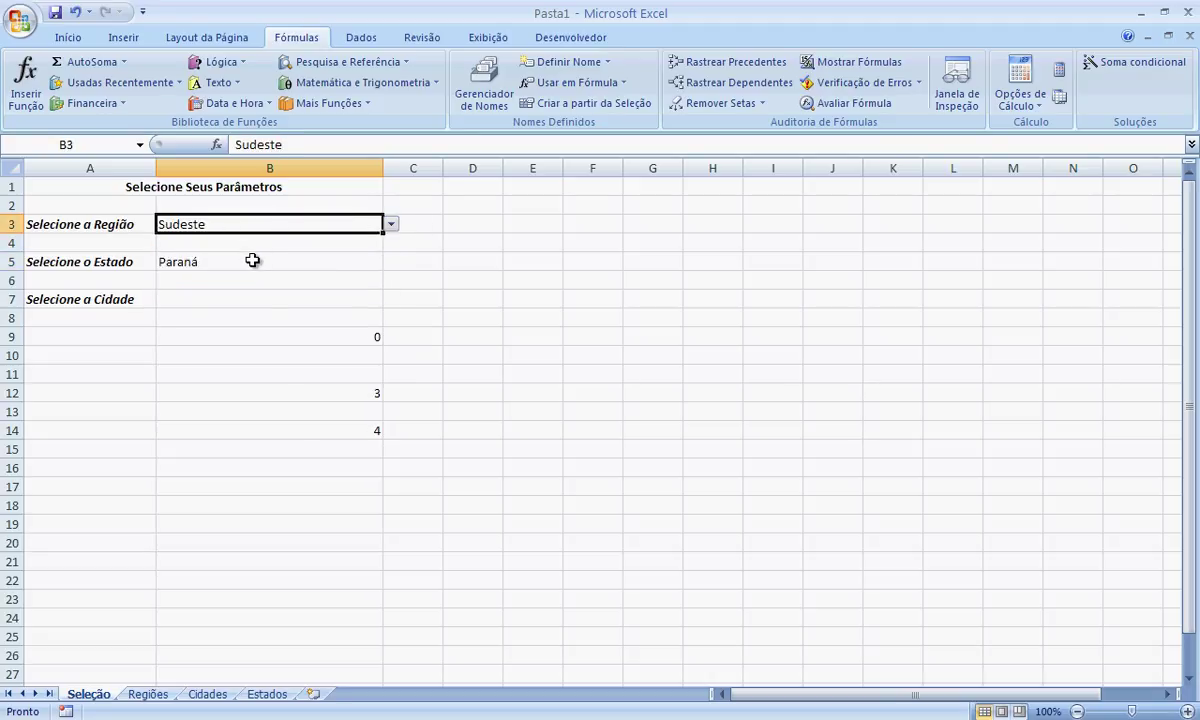
{"action": "left_click", "coordinate": [250, 260]}
{"action": "left_click", "coordinate": [390, 261]}
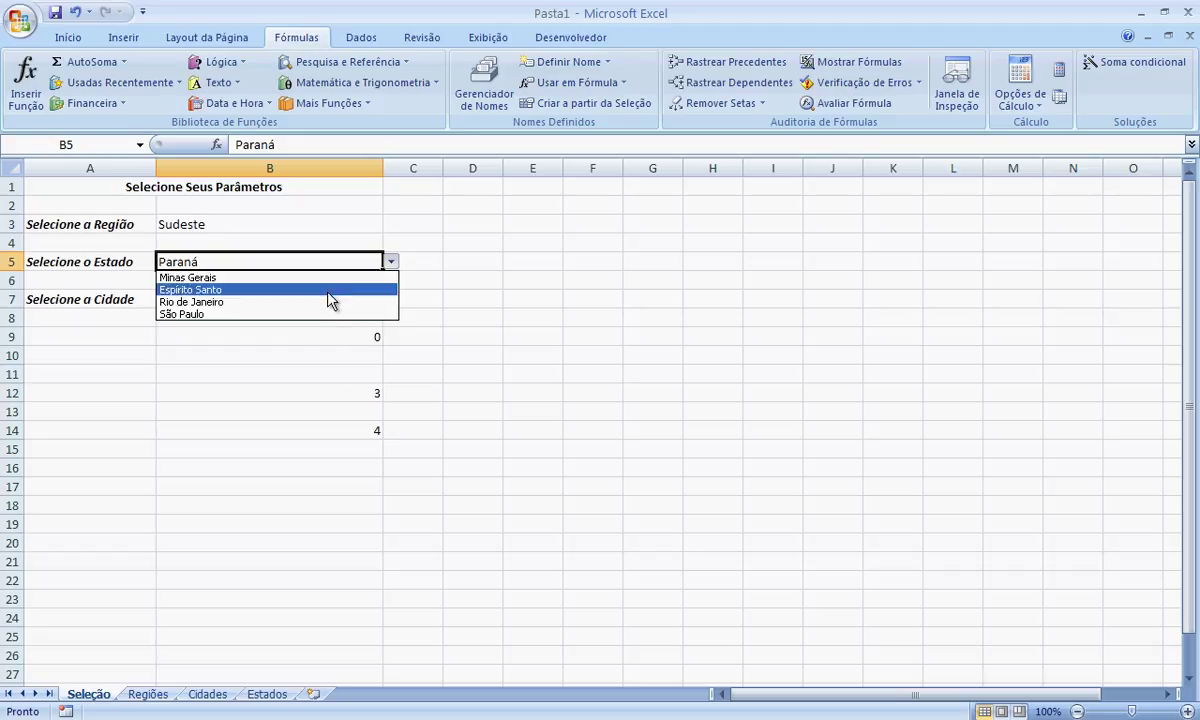
Switch the region in B3 to Nordeste and check the full state list offered in B5
{"action": "left_click", "coordinate": [291, 224]}
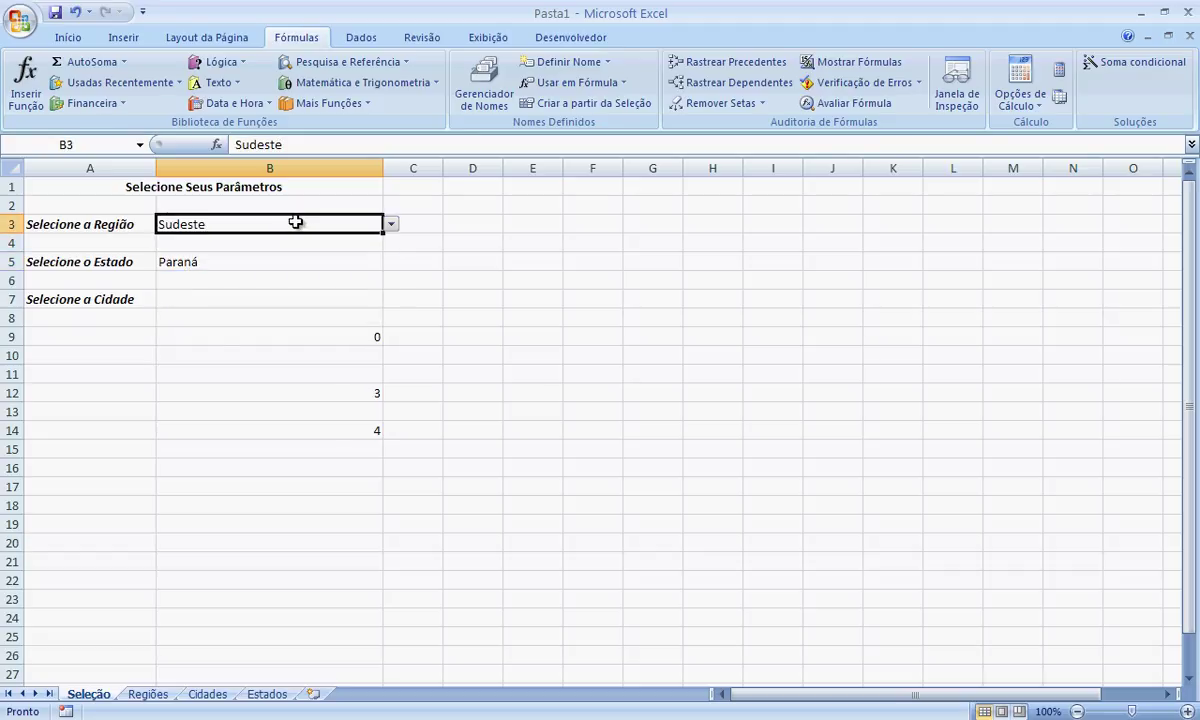
{"action": "left_click", "coordinate": [391, 224]}
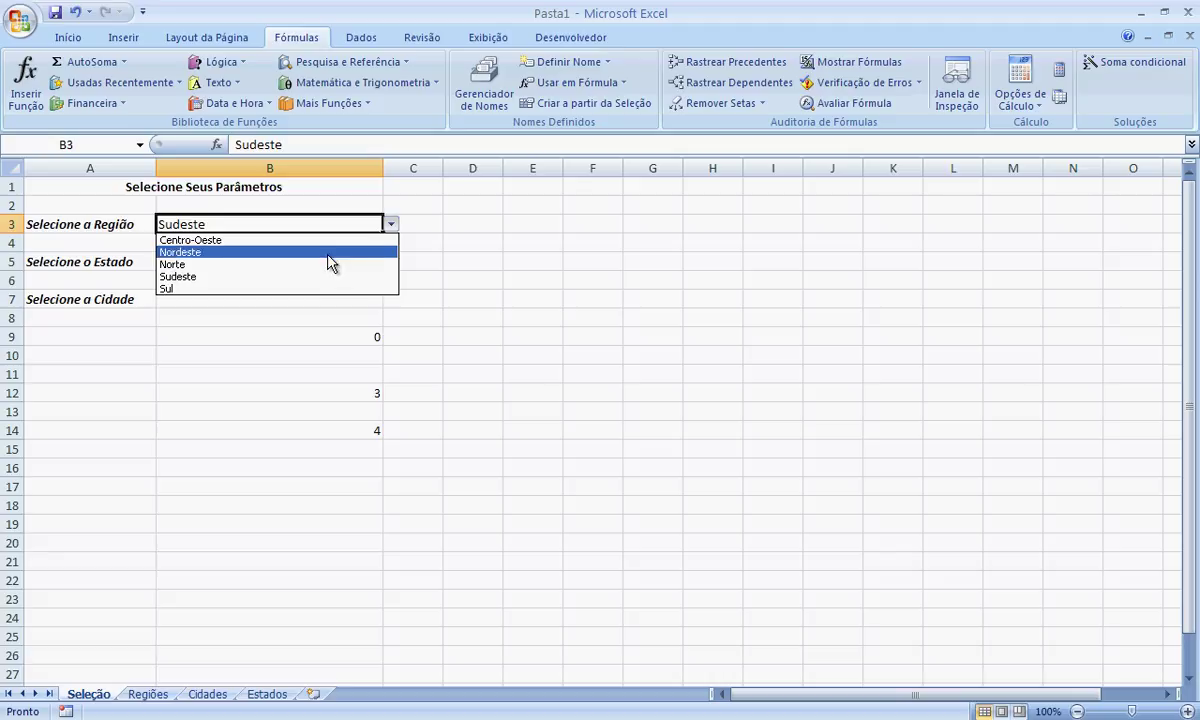
{"action": "left_click", "coordinate": [327, 252]}
{"action": "left_click", "coordinate": [315, 261]}
{"action": "left_click", "coordinate": [386, 262]}
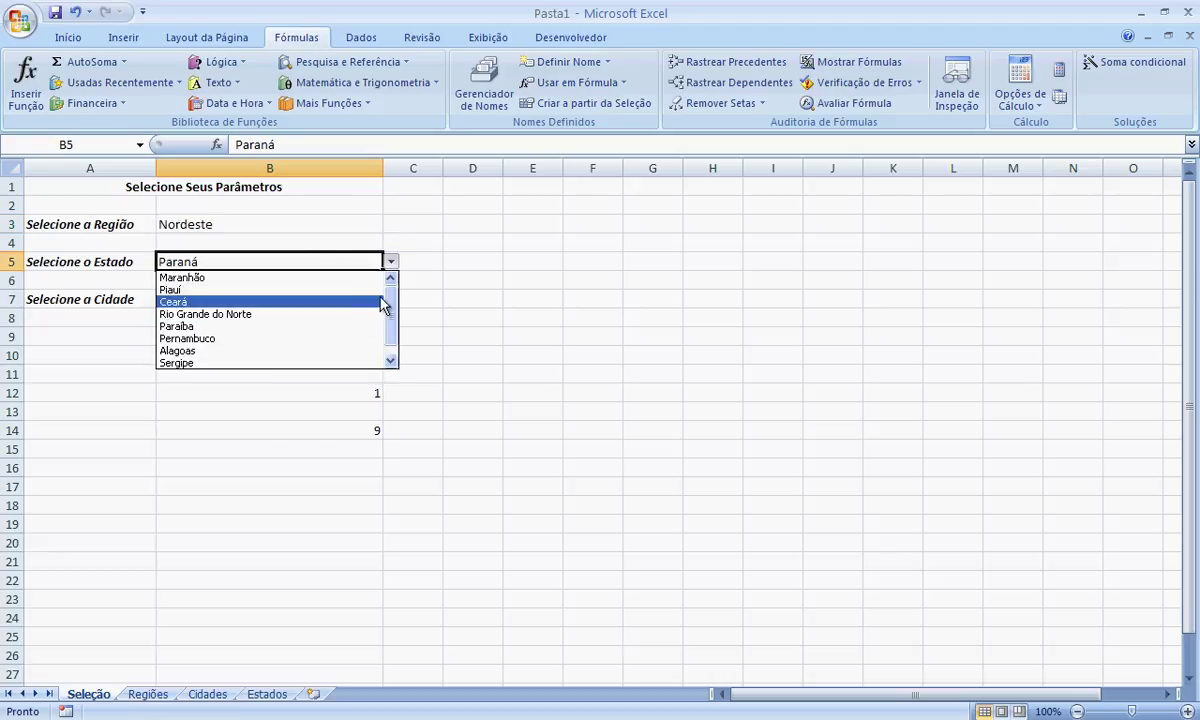
{"action": "left_click_drag", "start_coordinate": [389, 304], "coordinate": [389, 338]}
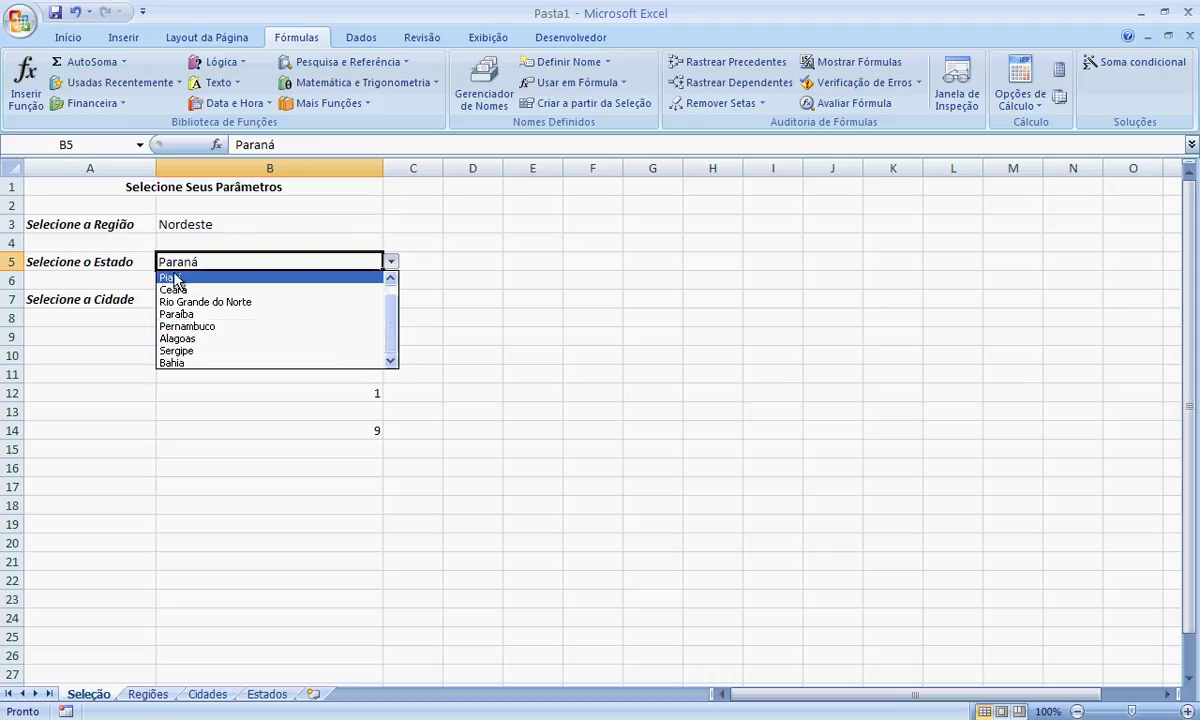
Set the region in B3 back to Sul and check the state list offered in B5
{"action": "left_click", "coordinate": [204, 221]}
{"action": "left_click", "coordinate": [249, 229]}
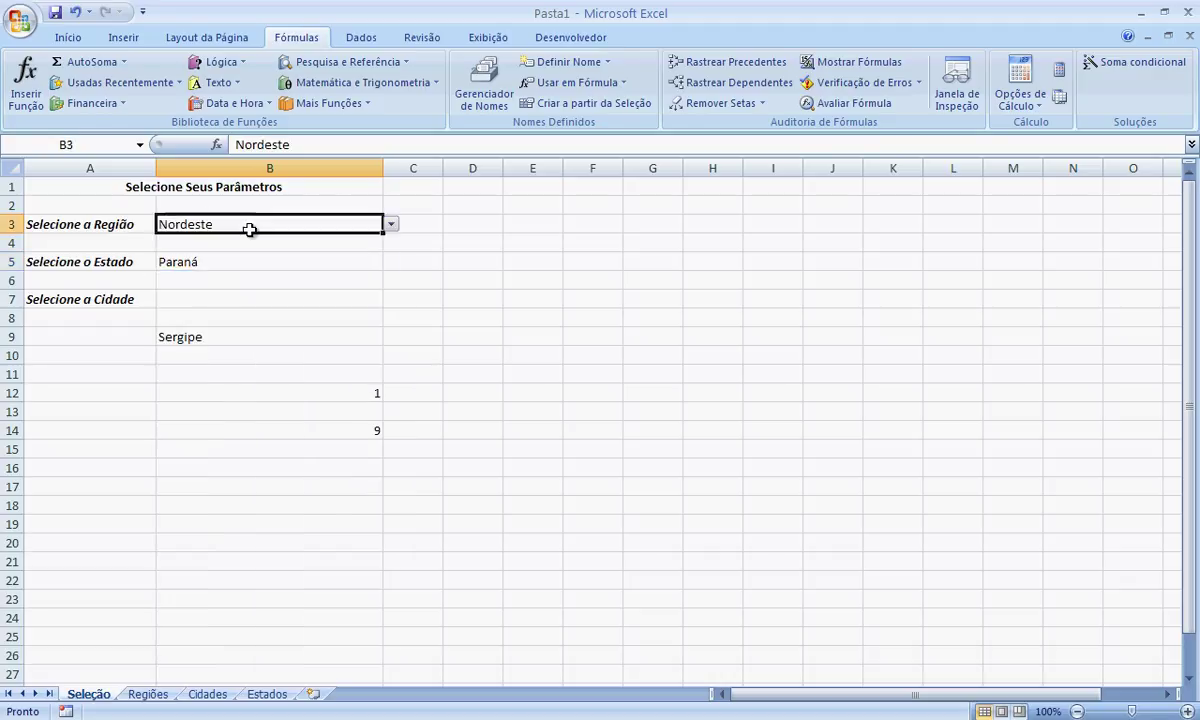
{"action": "left_click", "coordinate": [391, 226]}
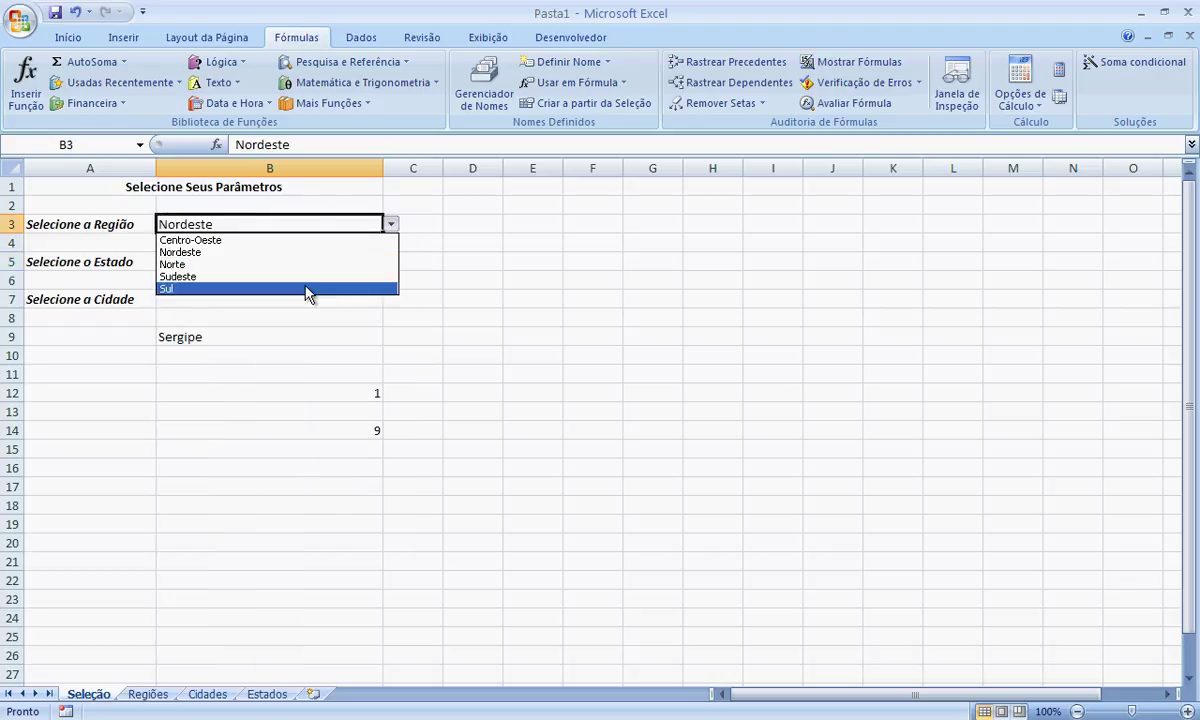
{"action": "left_click", "coordinate": [307, 290]}
{"action": "left_click", "coordinate": [250, 262]}
{"action": "left_click", "coordinate": [391, 261]}
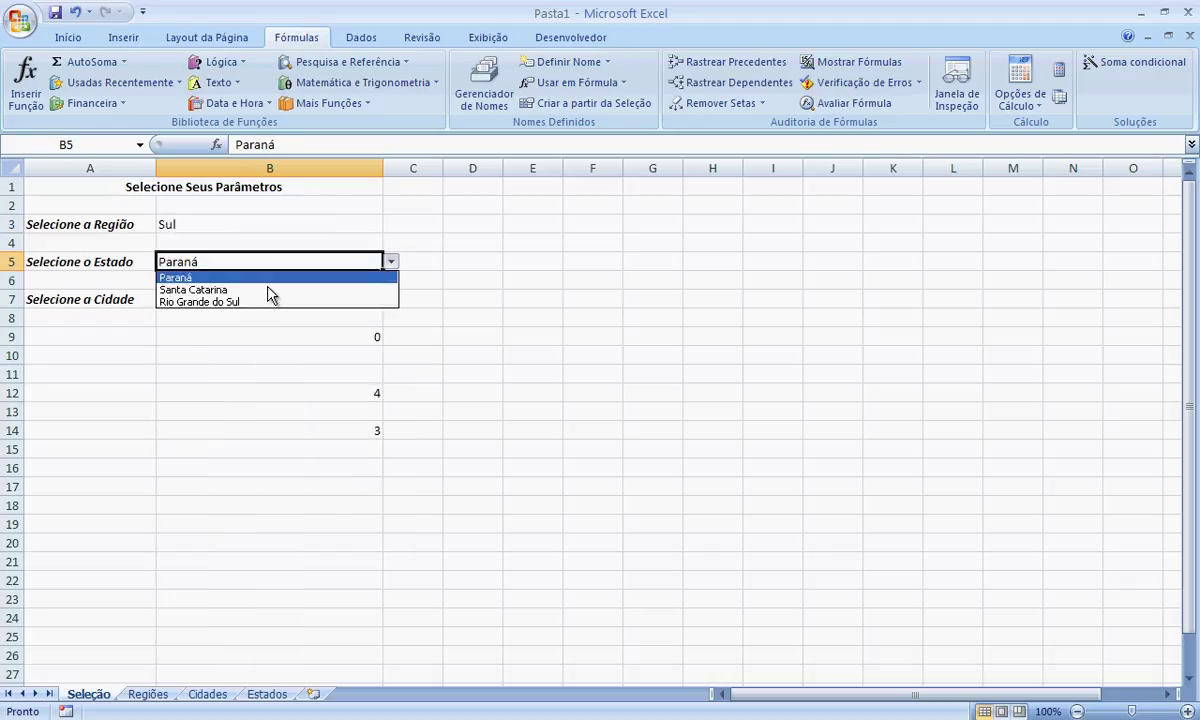
Close the state list without choosing and clear the test formulas in B9:B17 on the Seleção sheet
{"action": "left_click", "coordinate": [488, 292]}
{"action": "left_click_drag", "start_coordinate": [367, 337], "coordinate": [366, 487]}
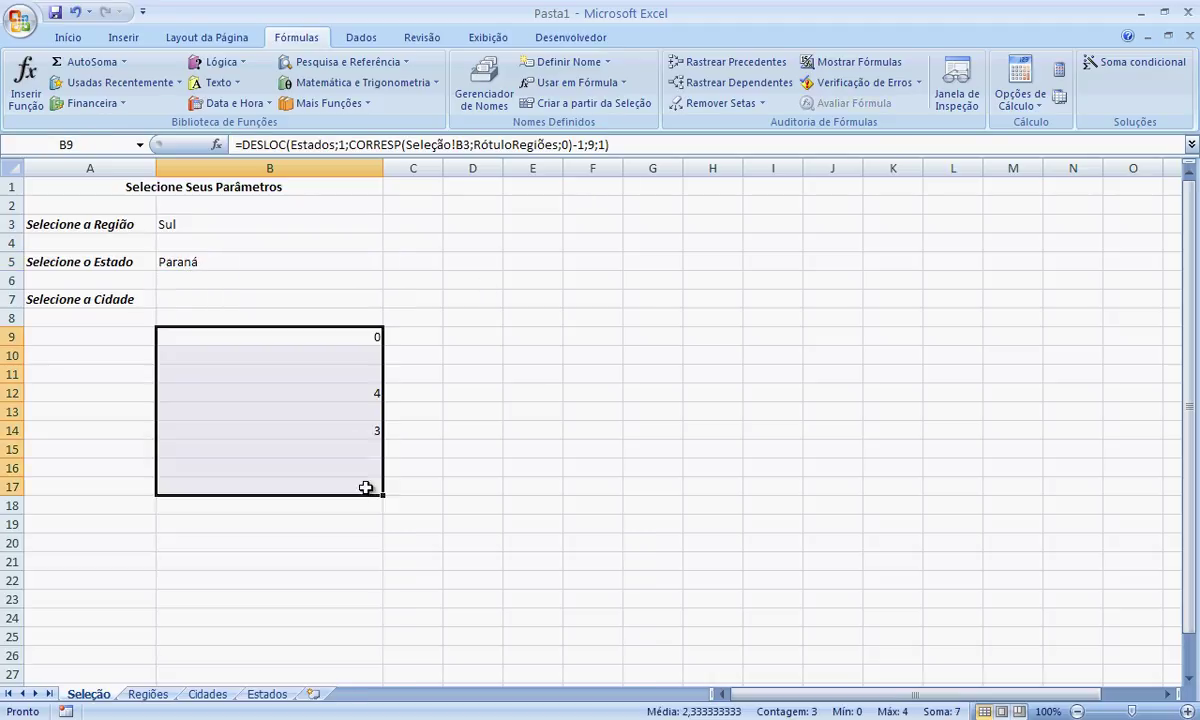
{"action": "key", "text": "Delete"}
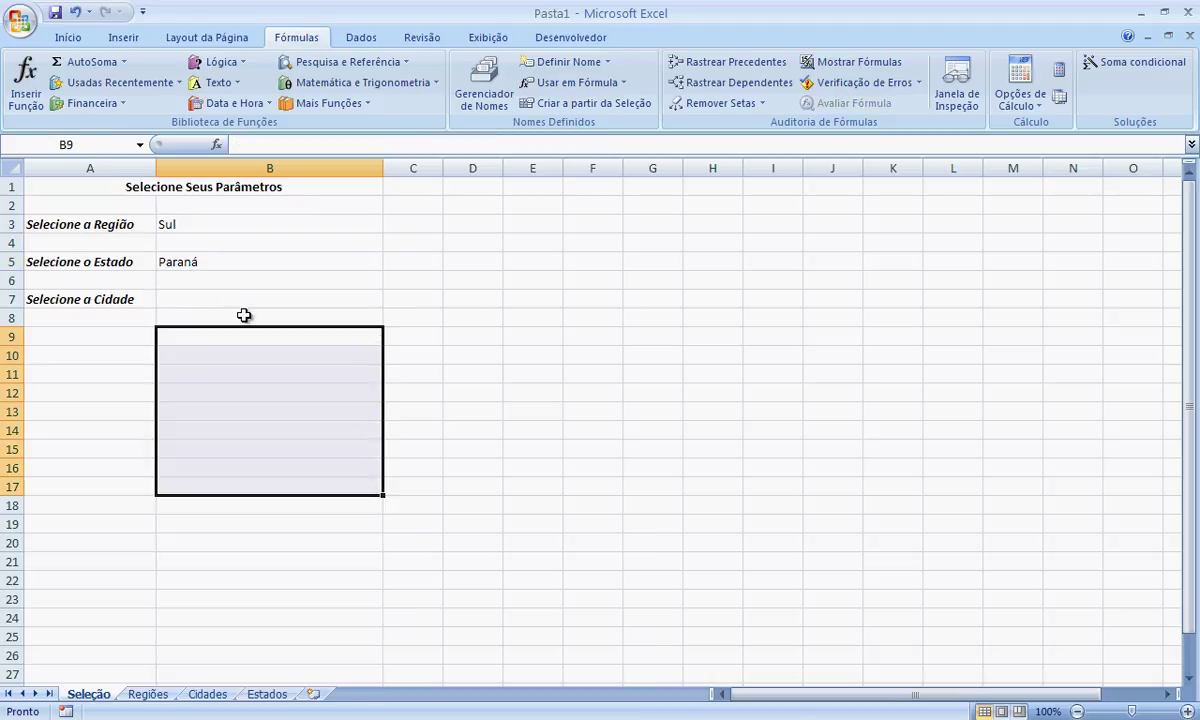
Examine the state headers and their cities on the Cidades sheet, and return to the selected state on Seleção
{"action": "left_click", "coordinate": [215, 299]}
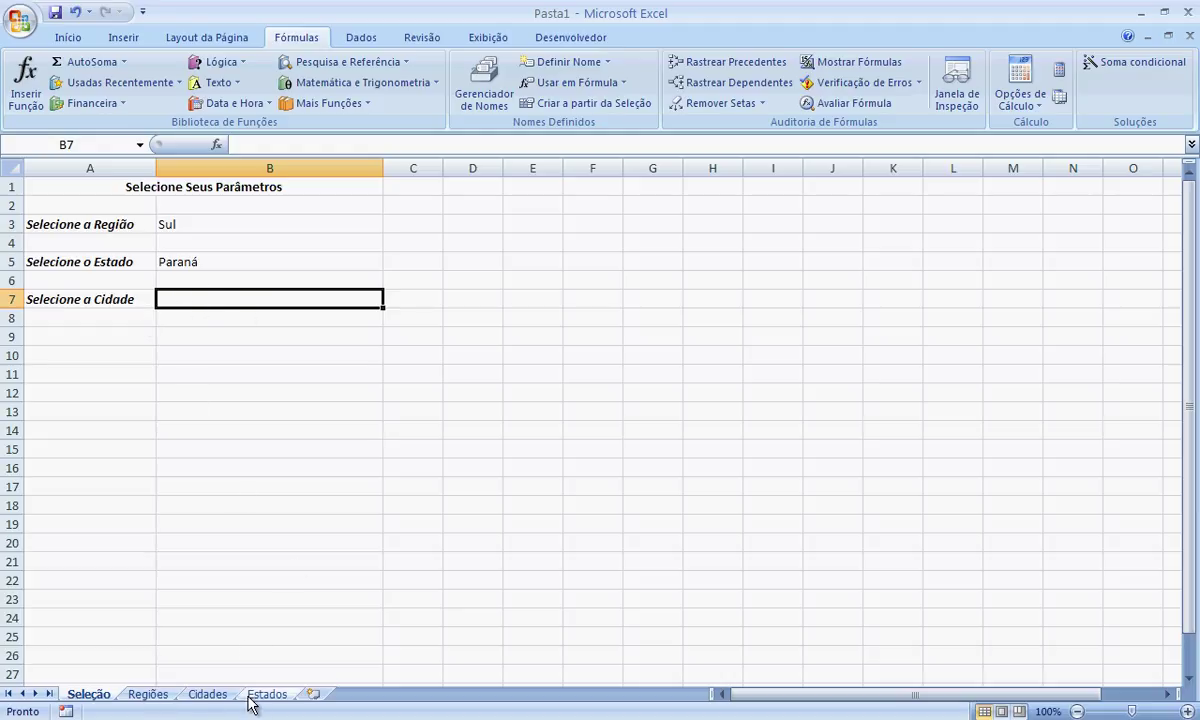
{"action": "left_click", "coordinate": [208, 694]}
{"action": "left_click", "coordinate": [72, 186]}
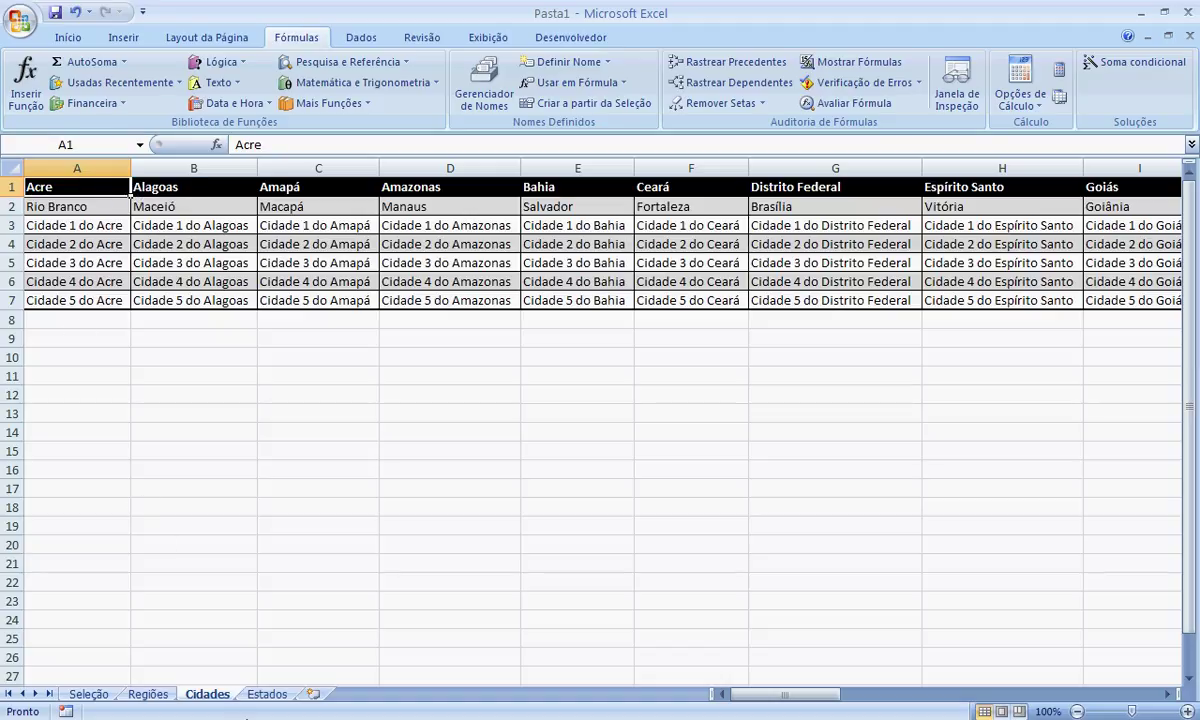
{"action": "left_click", "coordinate": [88, 694]}
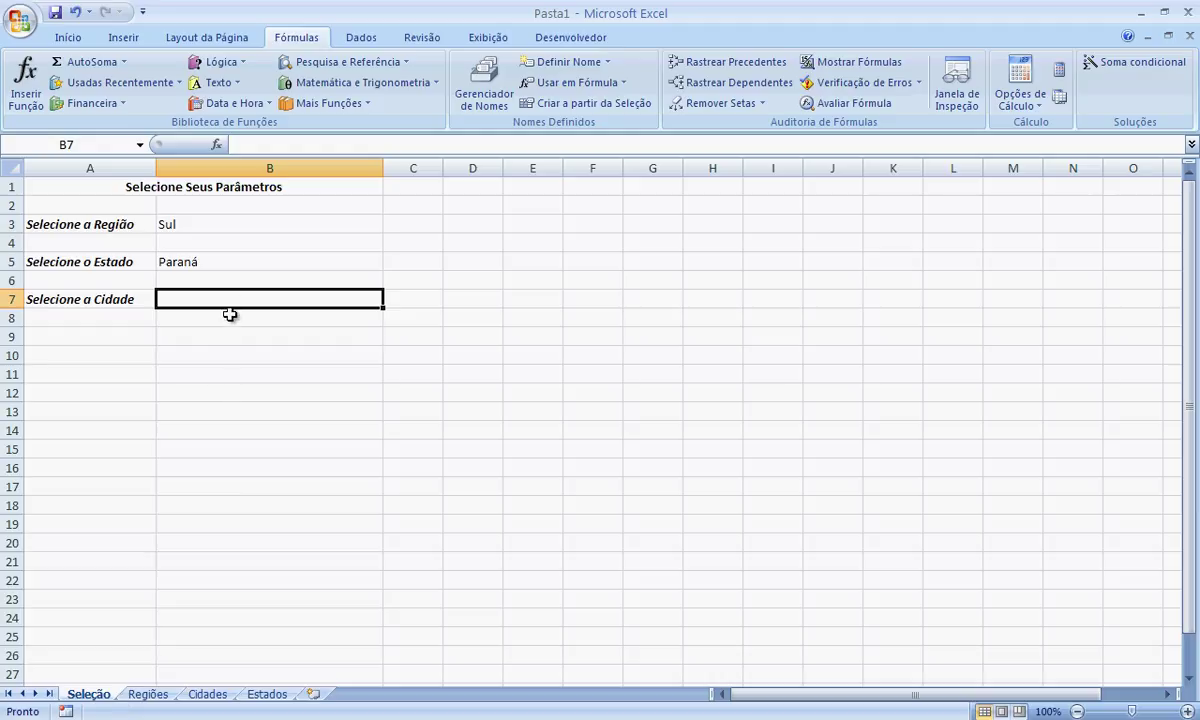
{"action": "left_click", "coordinate": [200, 258]}
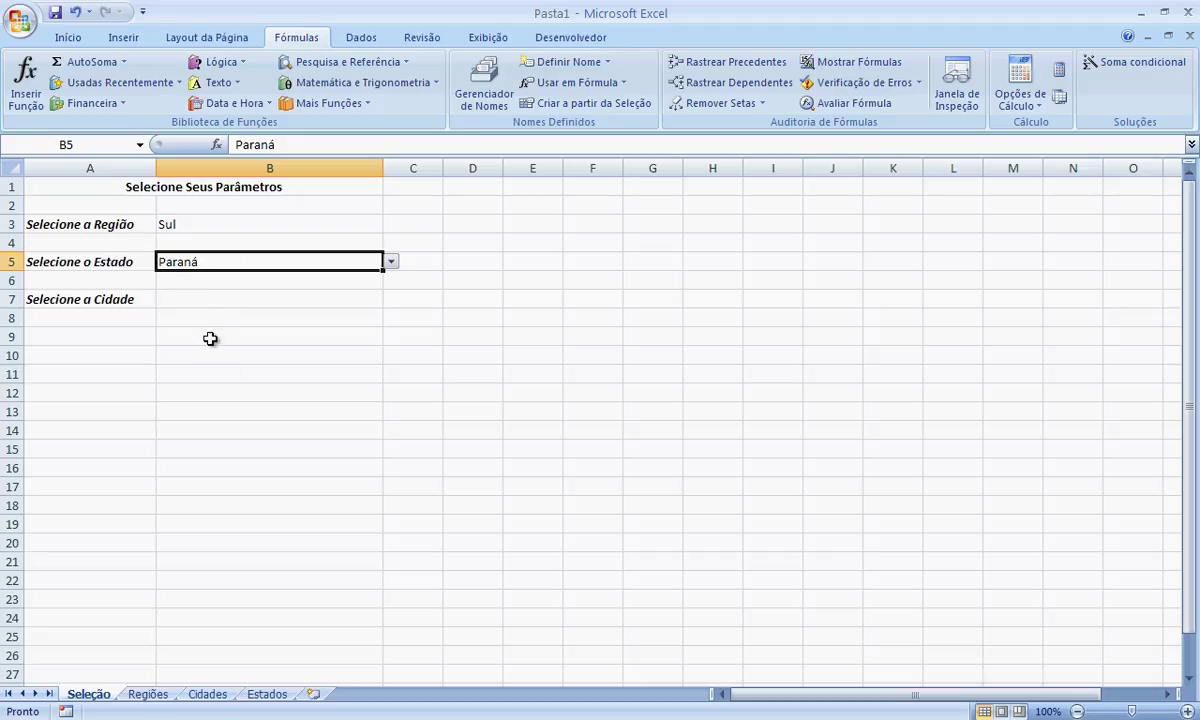
Enter the test formula =DESLOC(Cidades;1;1;3;1) in B12 of the Seleção sheet
{"action": "left_click", "coordinate": [220, 392]}
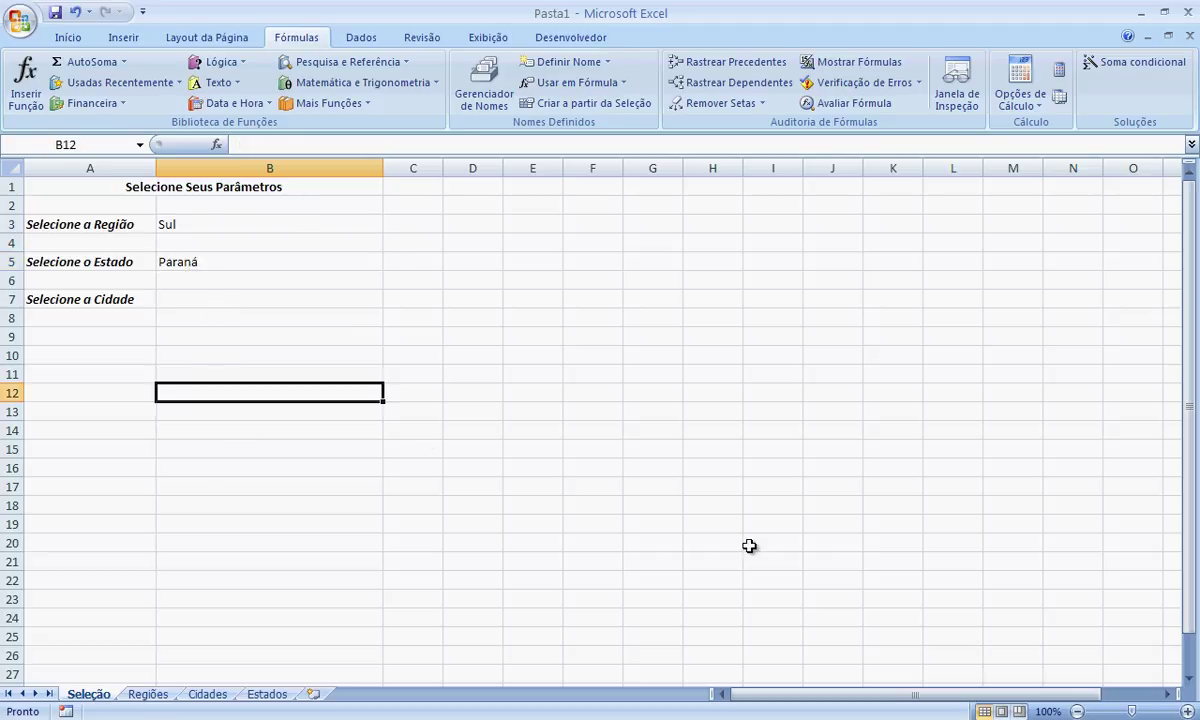
{"action": "type", "text": "=deslo"}
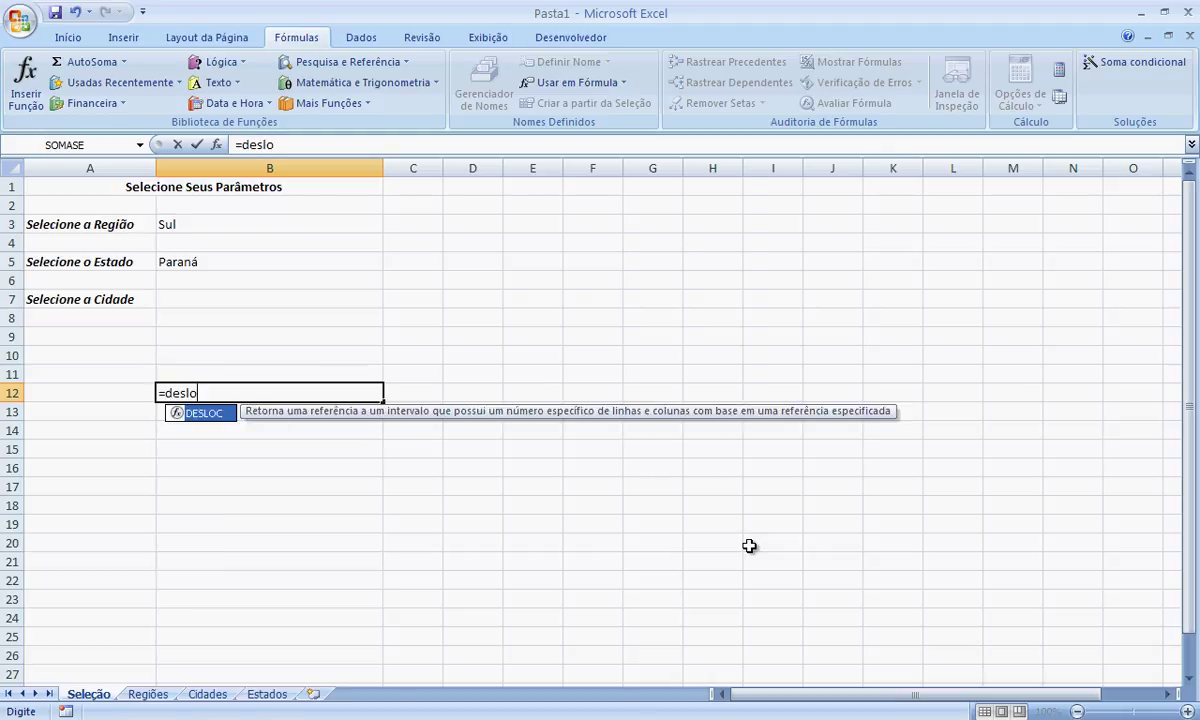
{"action": "type", "text": "c("}
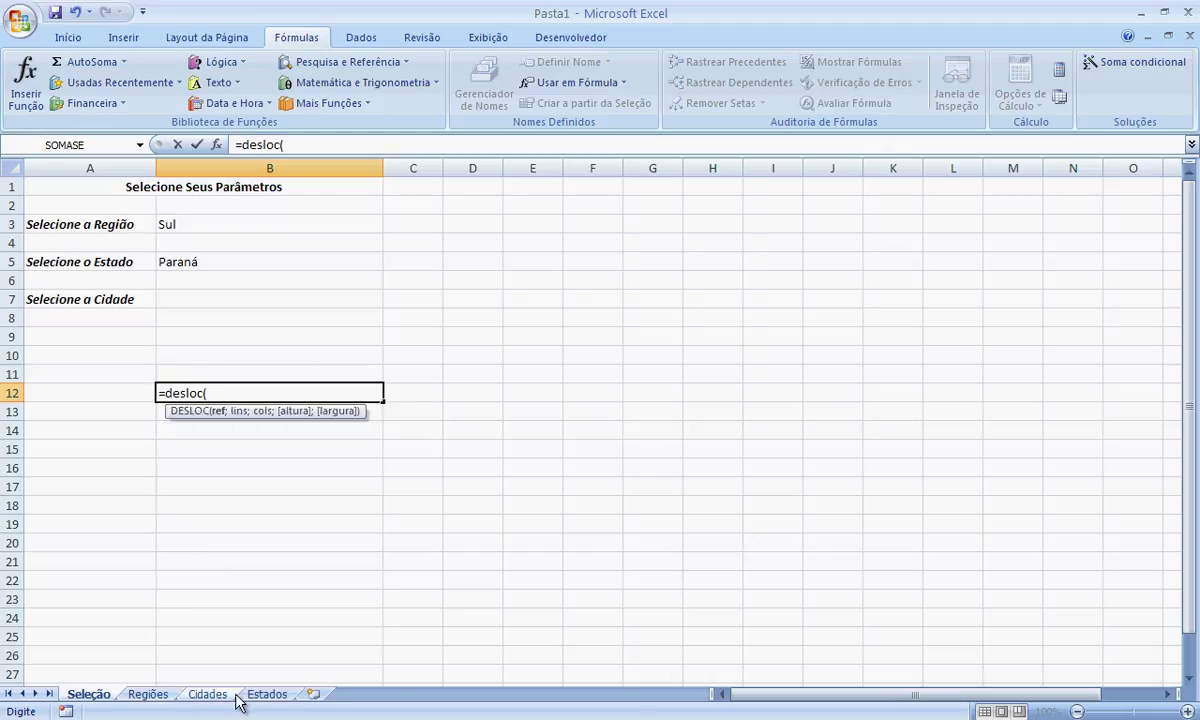
{"action": "type", "text": "cida"}
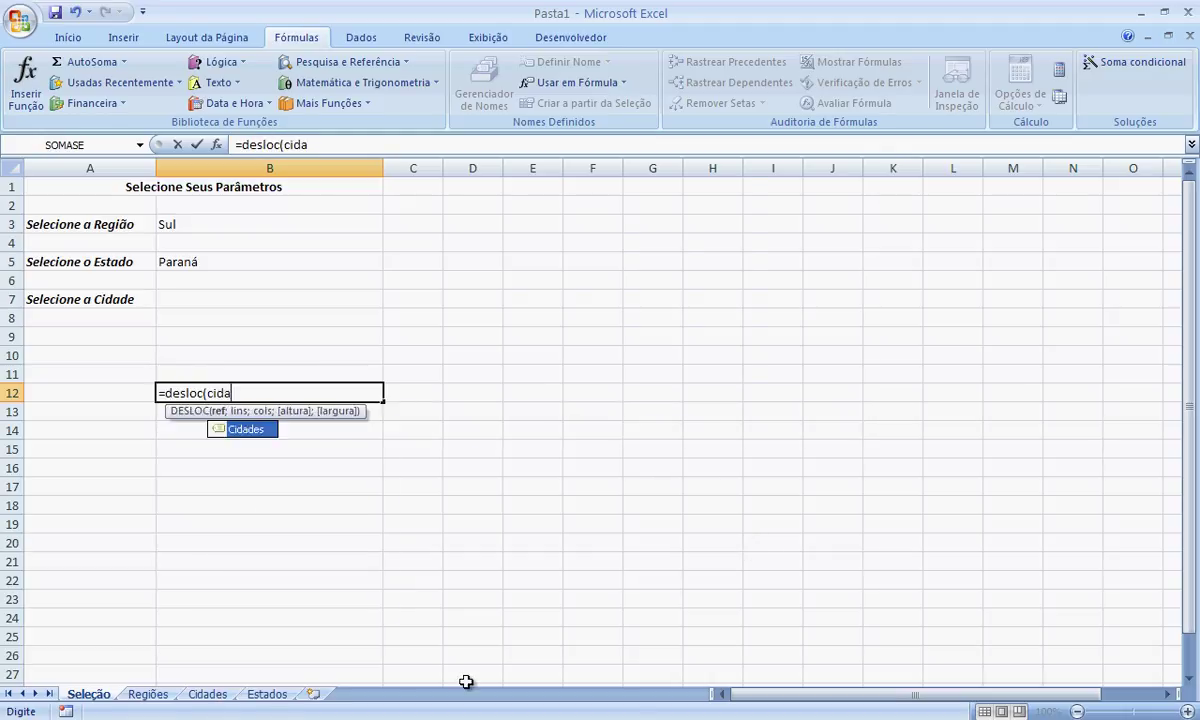
{"action": "double_click", "coordinate": [265, 432]}
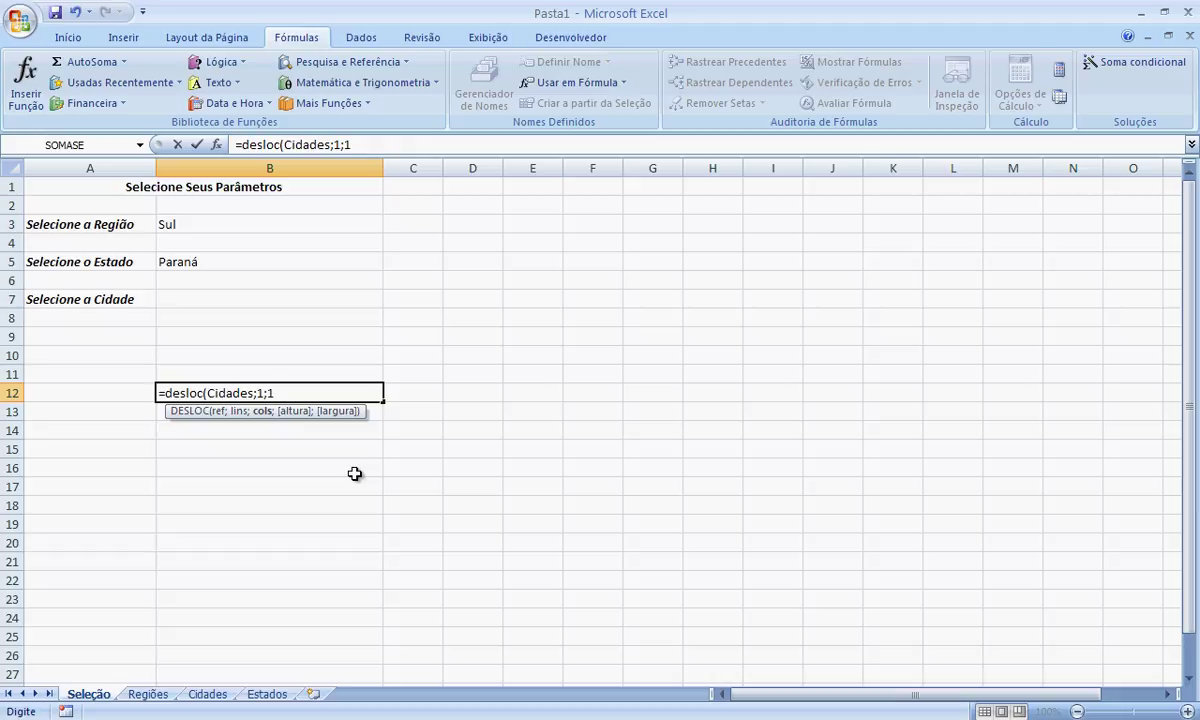
{"action": "type", "text": ";"}
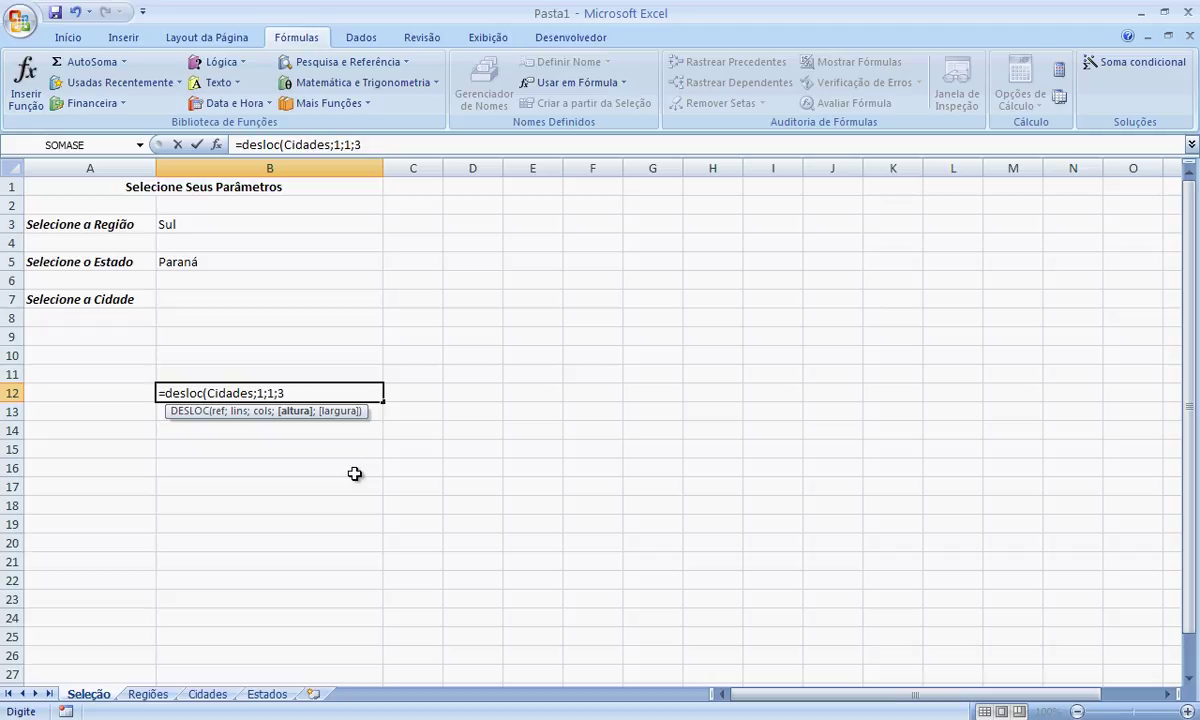
{"action": "type", "text": "3;1"}
{"action": "key", "text": "Return"}
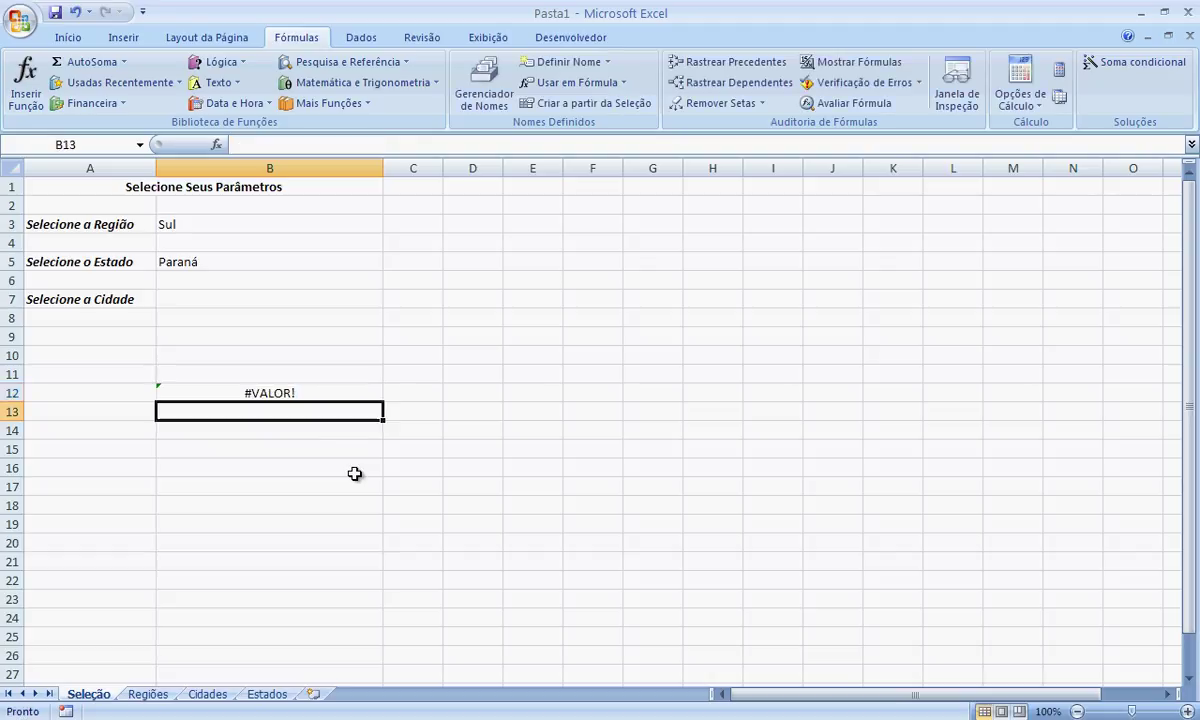
Copy the whole DESLOC formula text from B12 and leave the cell's edit mode
{"action": "key", "text": "Up"}
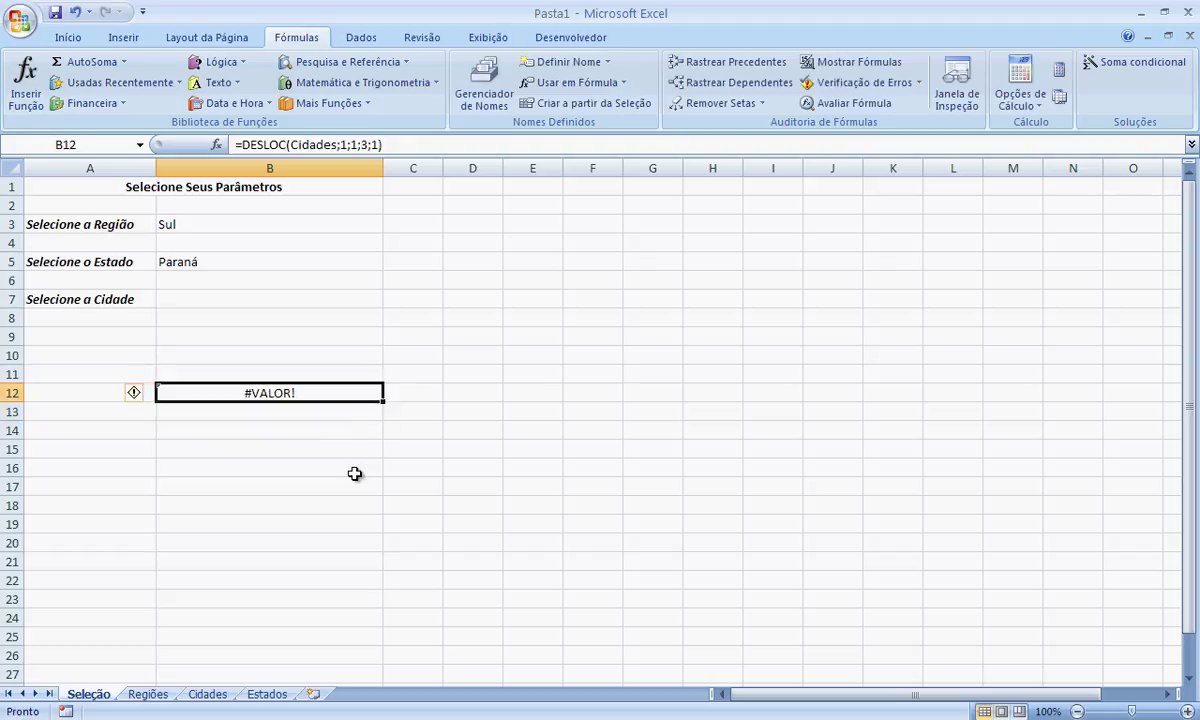
{"action": "left_click_drag", "start_coordinate": [400, 142], "coordinate": [194, 145]}
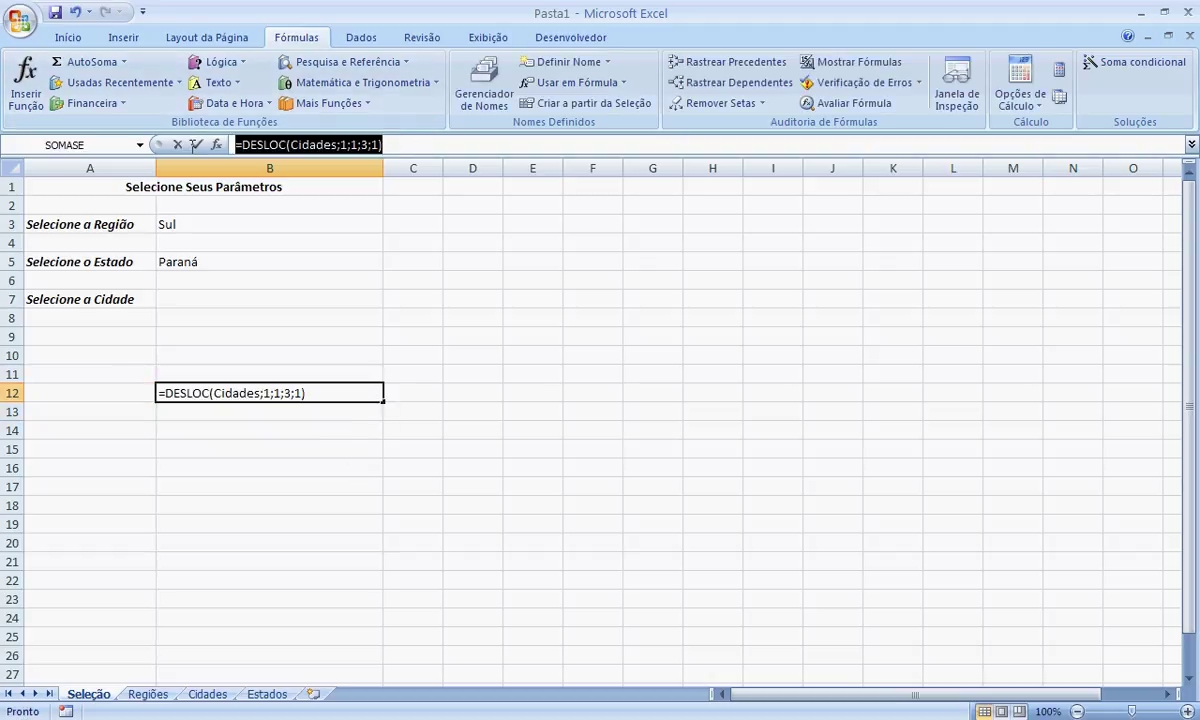
{"action": "right_click", "coordinate": [290, 146]}
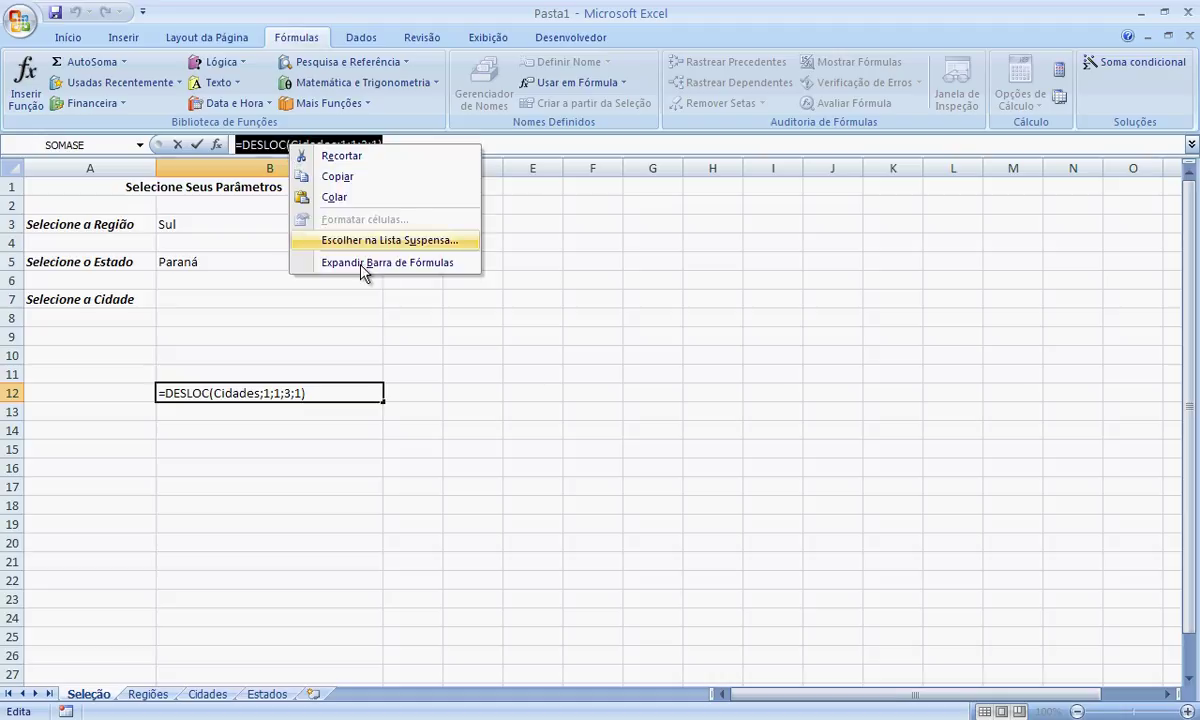
{"action": "left_click", "coordinate": [353, 179]}
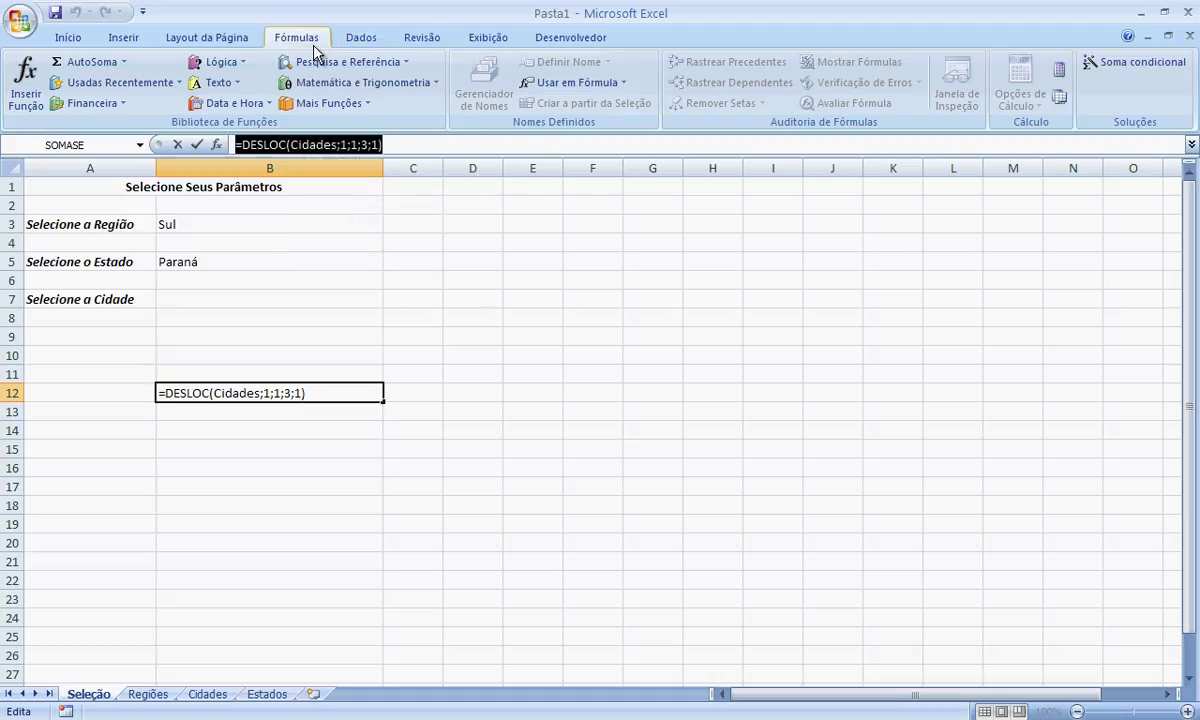
{"action": "key", "text": "Escape"}
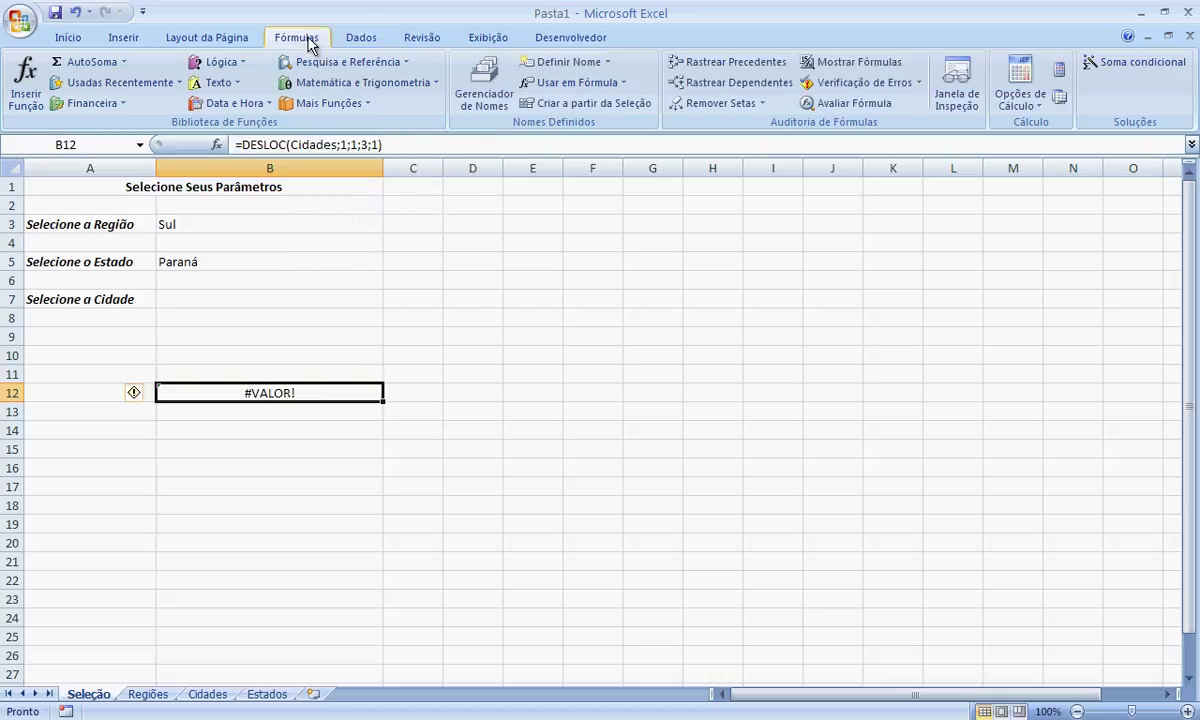
Define the name RetornoDeslocCidade with the comment "retornar a cidade conforme o estados selecionado", referring to the copied =DESLOC(Cidades;1;1;3;1), and close the Gerenciador de Nomes
{"action": "left_click", "coordinate": [484, 88]}
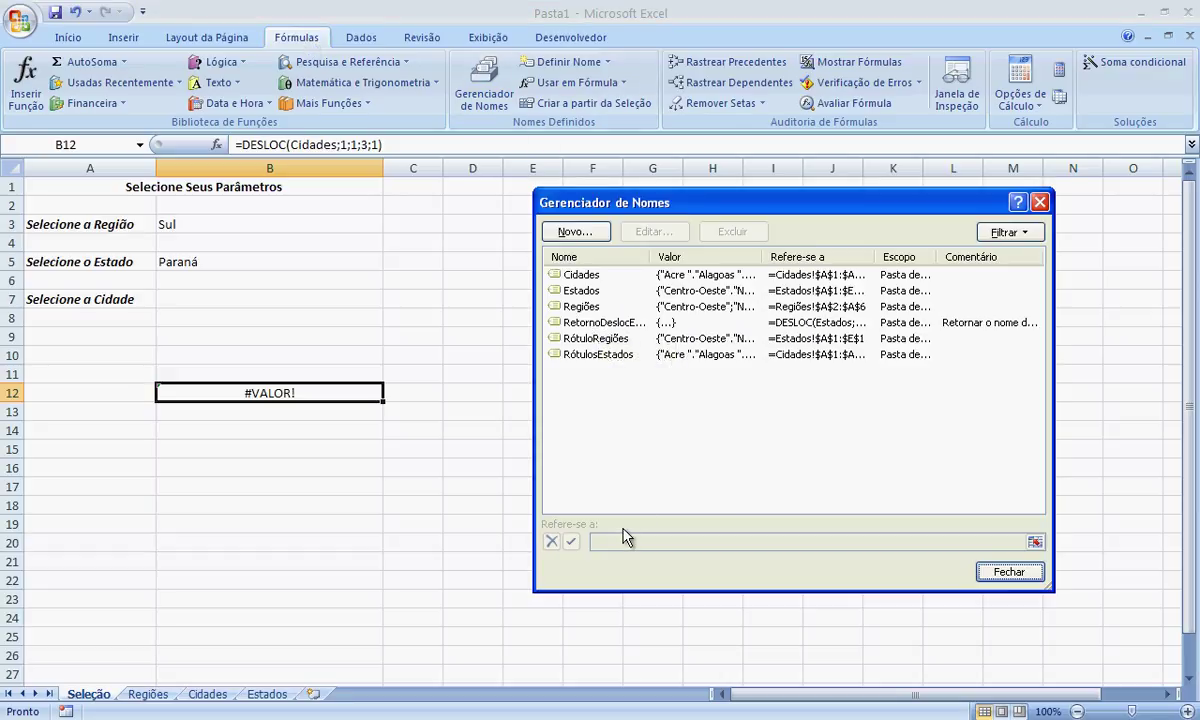
{"action": "left_click", "coordinate": [575, 231]}
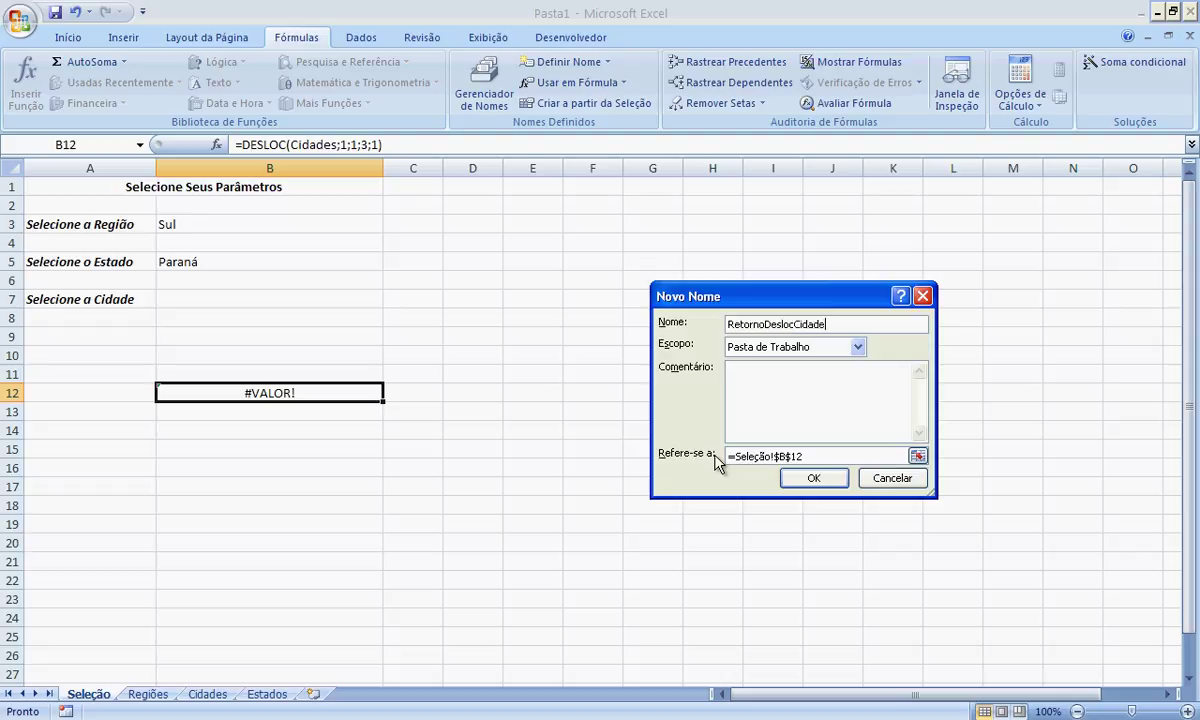
{"action": "left_click", "coordinate": [783, 399]}
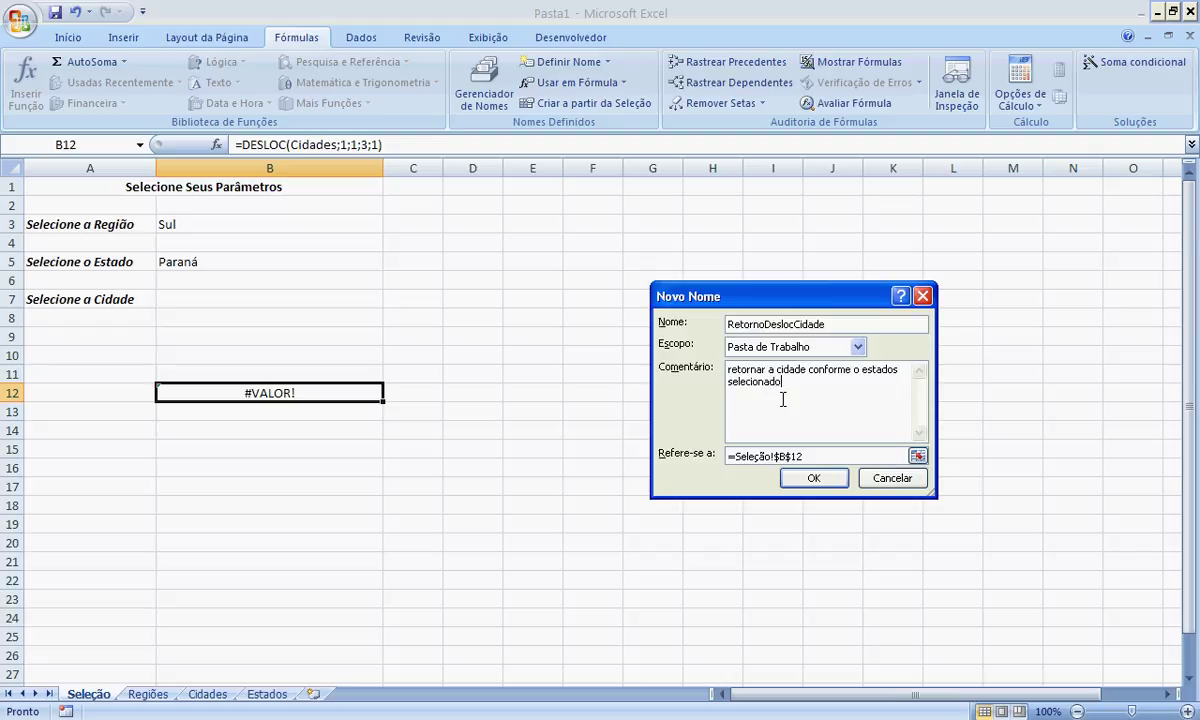
{"action": "key", "text": "Tab"}
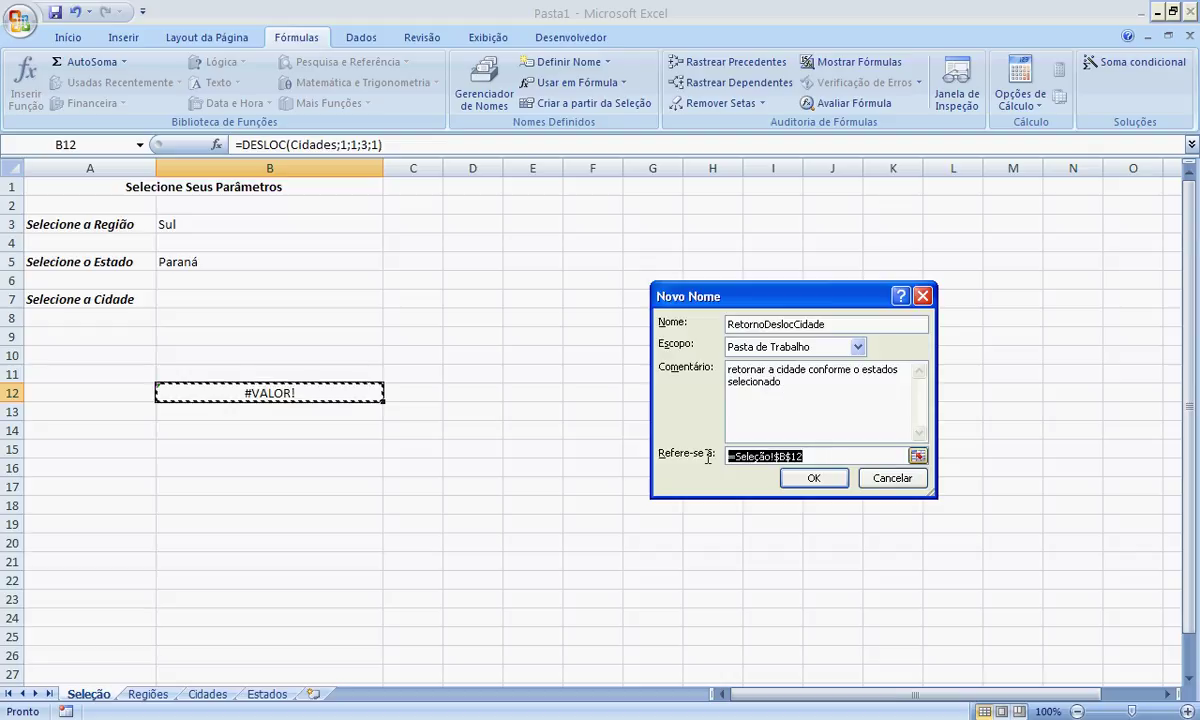
{"action": "key", "text": "ctrl+v"}
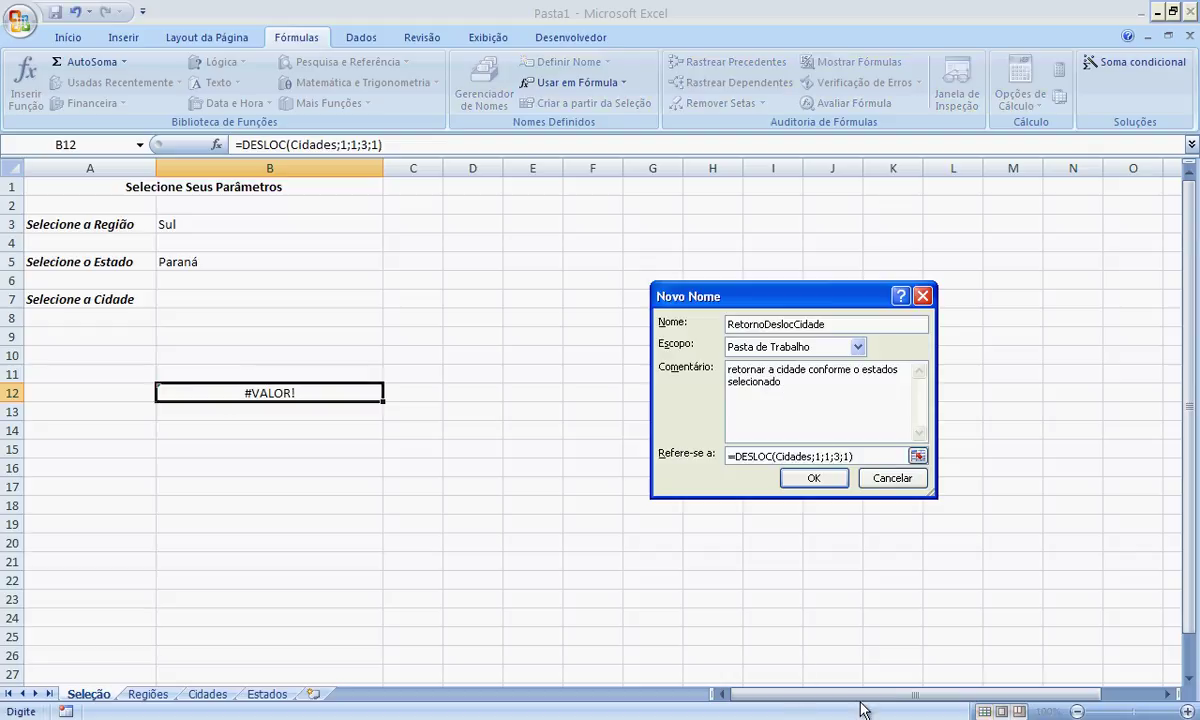
{"action": "left_click", "coordinate": [812, 480]}
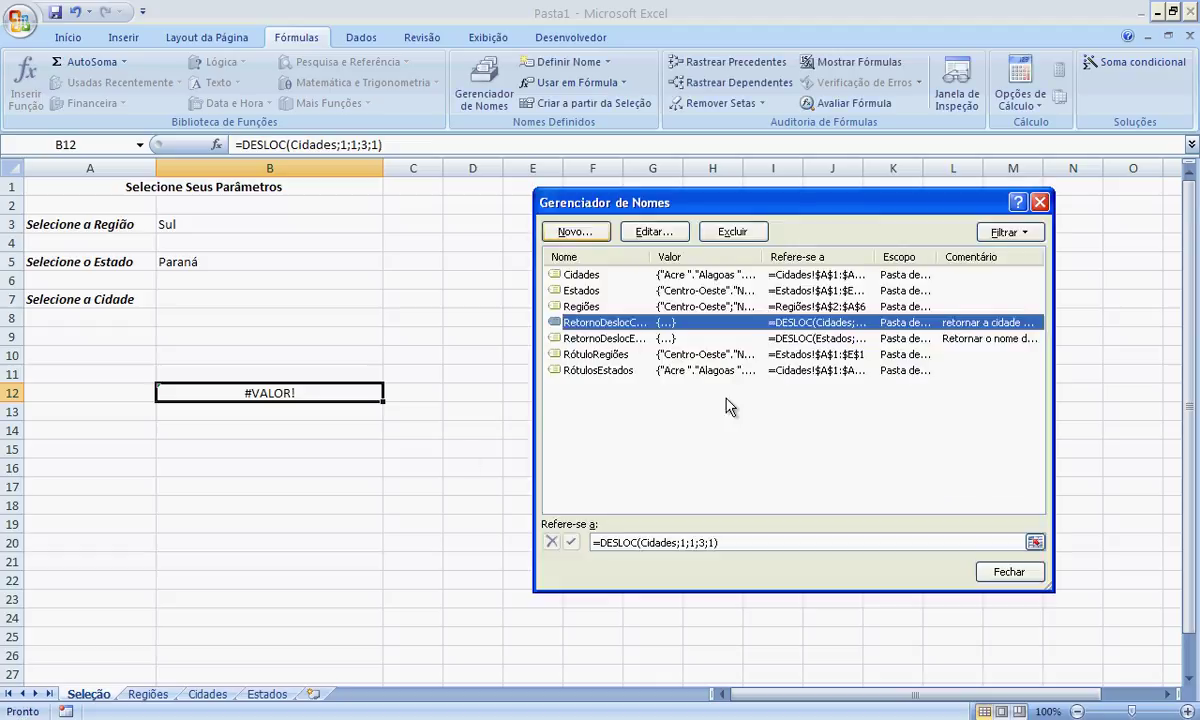
{"action": "left_click", "coordinate": [940, 541]}
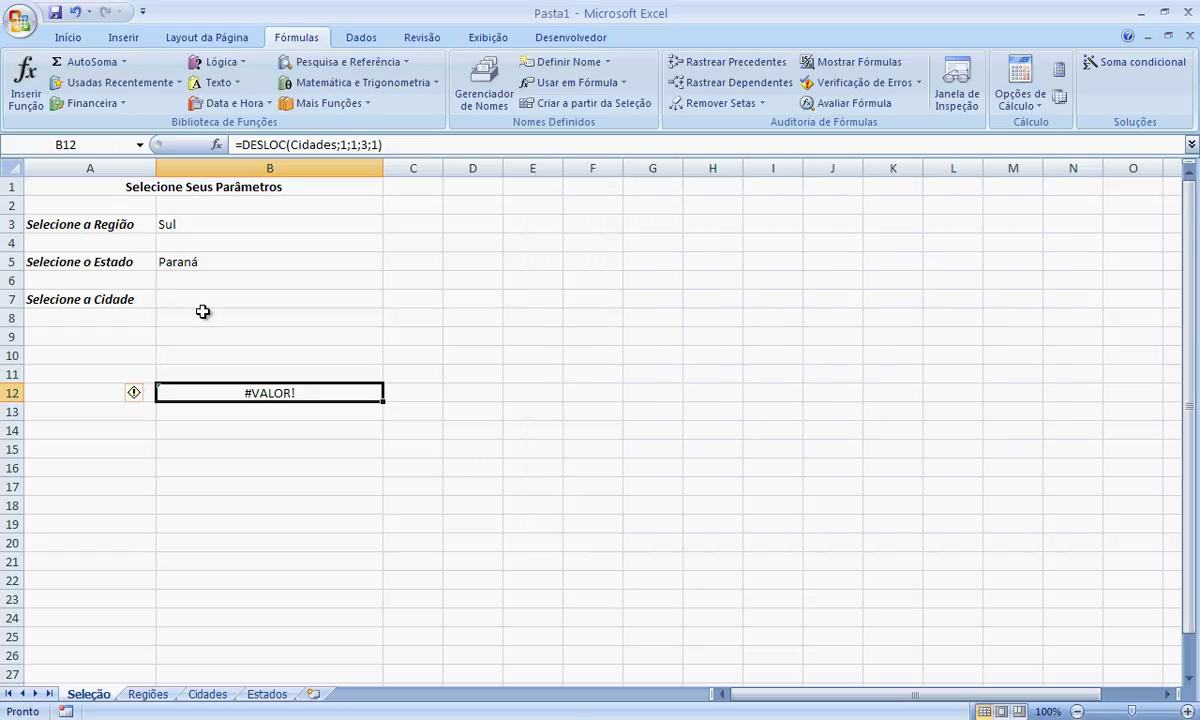
Add list data validation to the city cell B7 with the source =retornodesloccidade and ignoring blanks turned off
{"action": "left_click", "coordinate": [255, 297]}
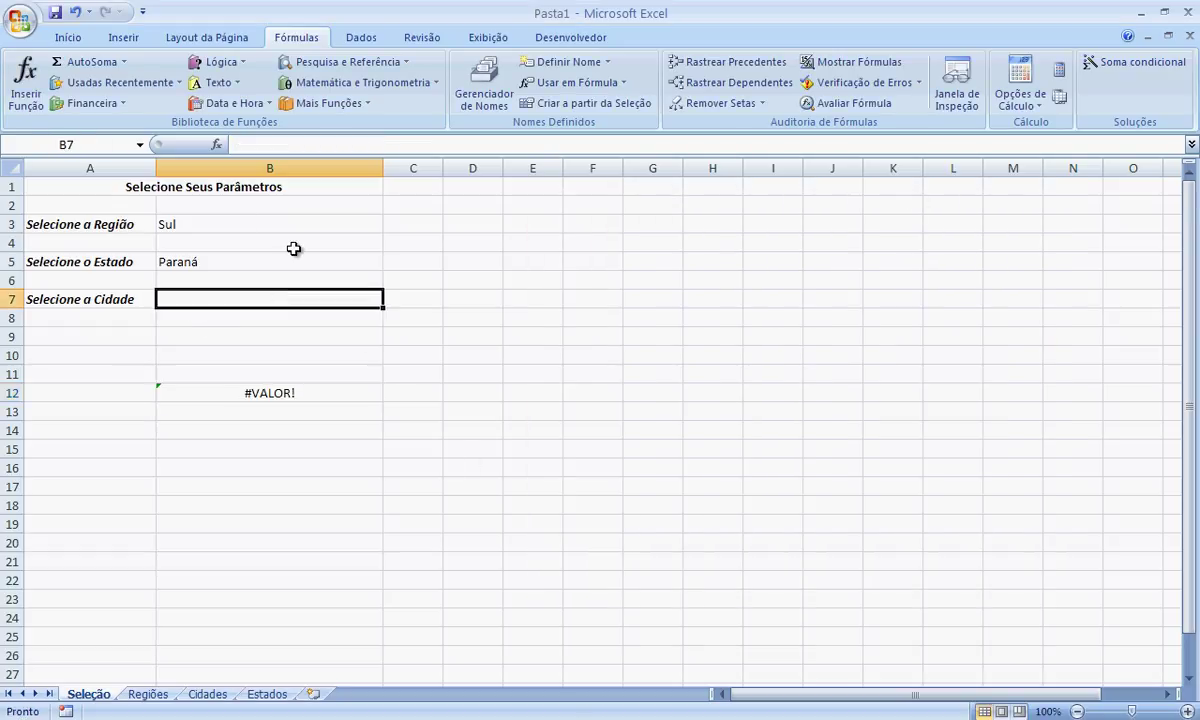
{"action": "left_click", "coordinate": [360, 37]}
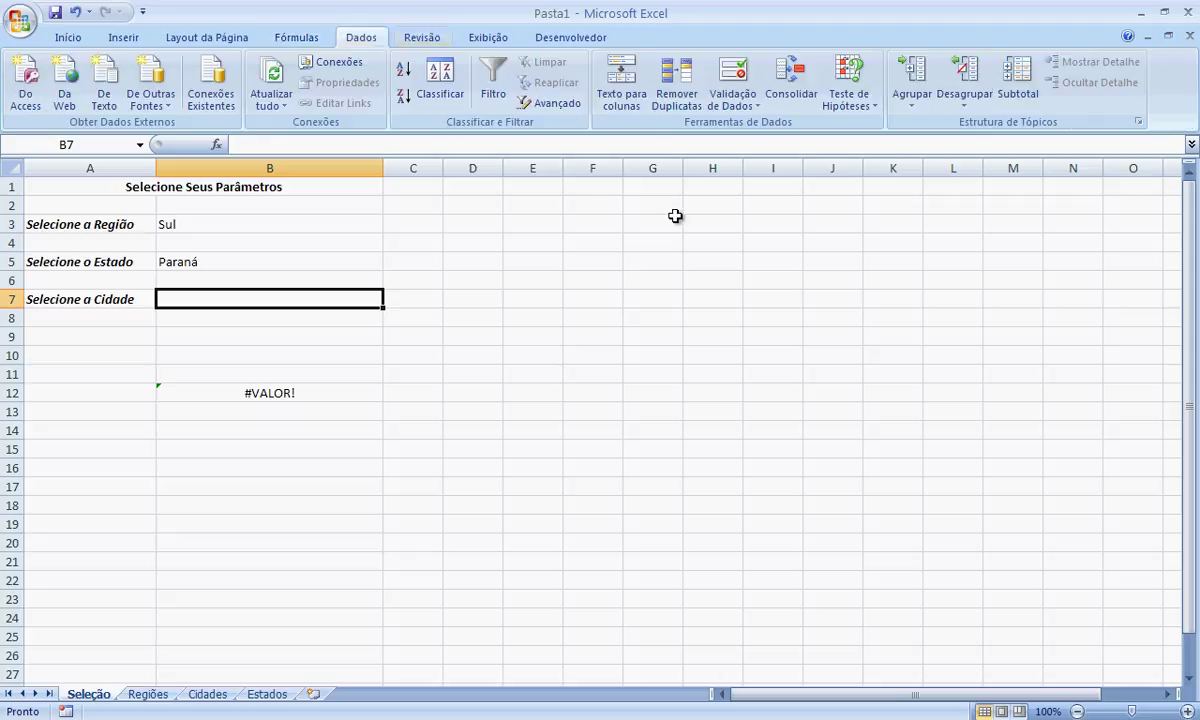
{"action": "left_click", "coordinate": [731, 100]}
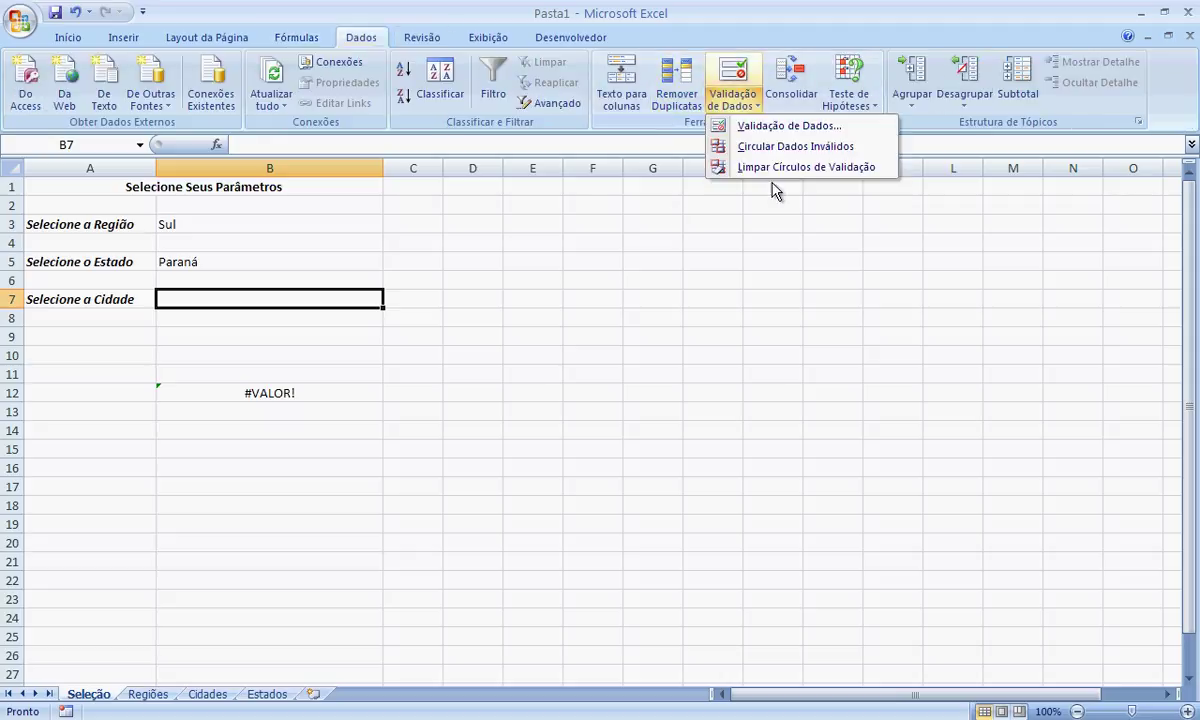
{"action": "left_click", "coordinate": [775, 122]}
{"action": "left_click", "coordinate": [667, 347]}
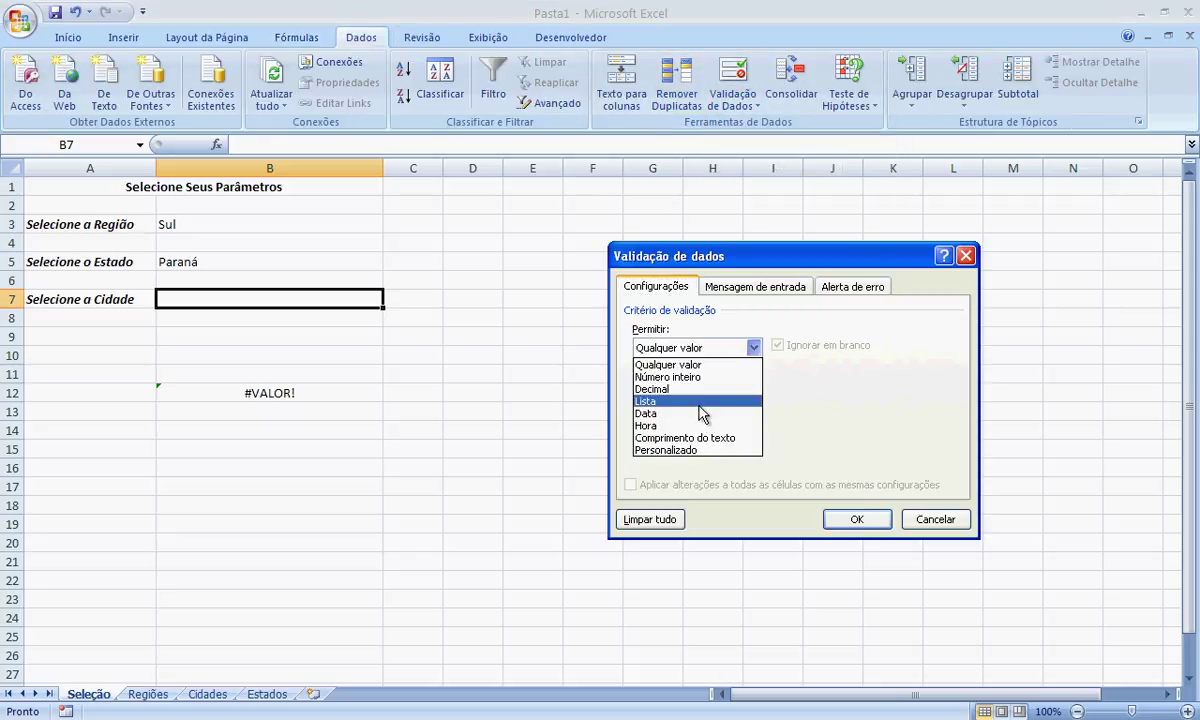
{"action": "left_click", "coordinate": [660, 399]}
{"action": "left_click", "coordinate": [671, 423]}
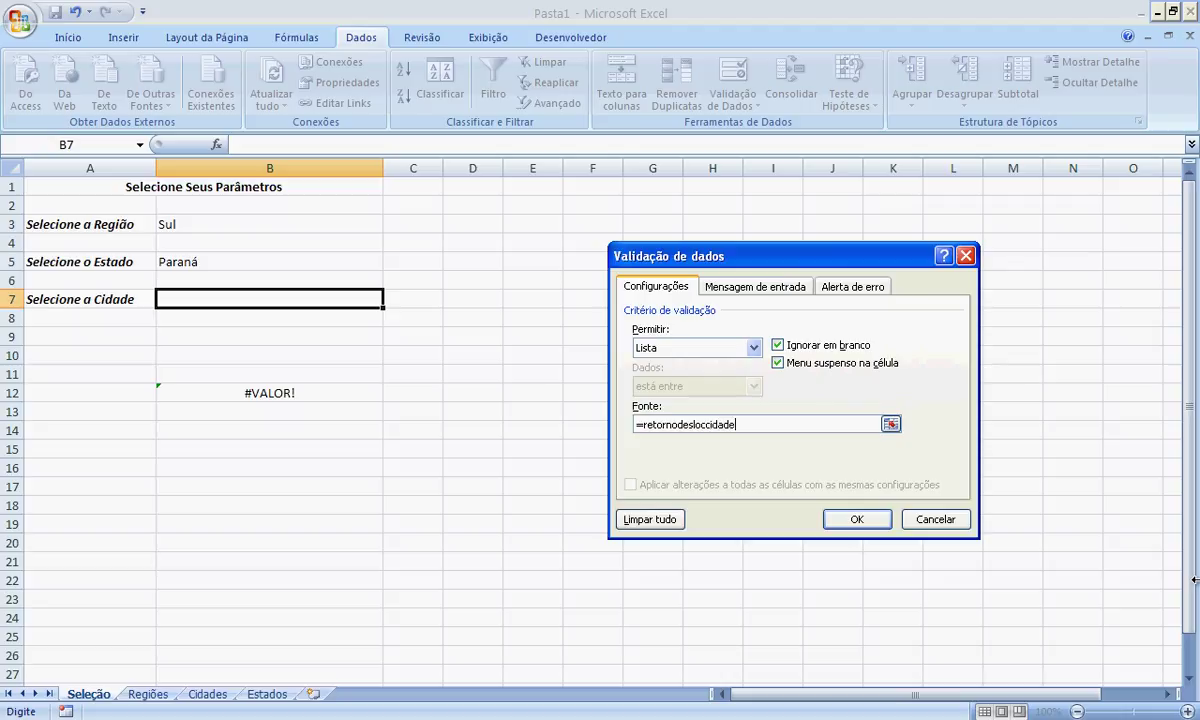
{"action": "left_click", "coordinate": [778, 345]}
{"action": "left_click", "coordinate": [838, 518]}
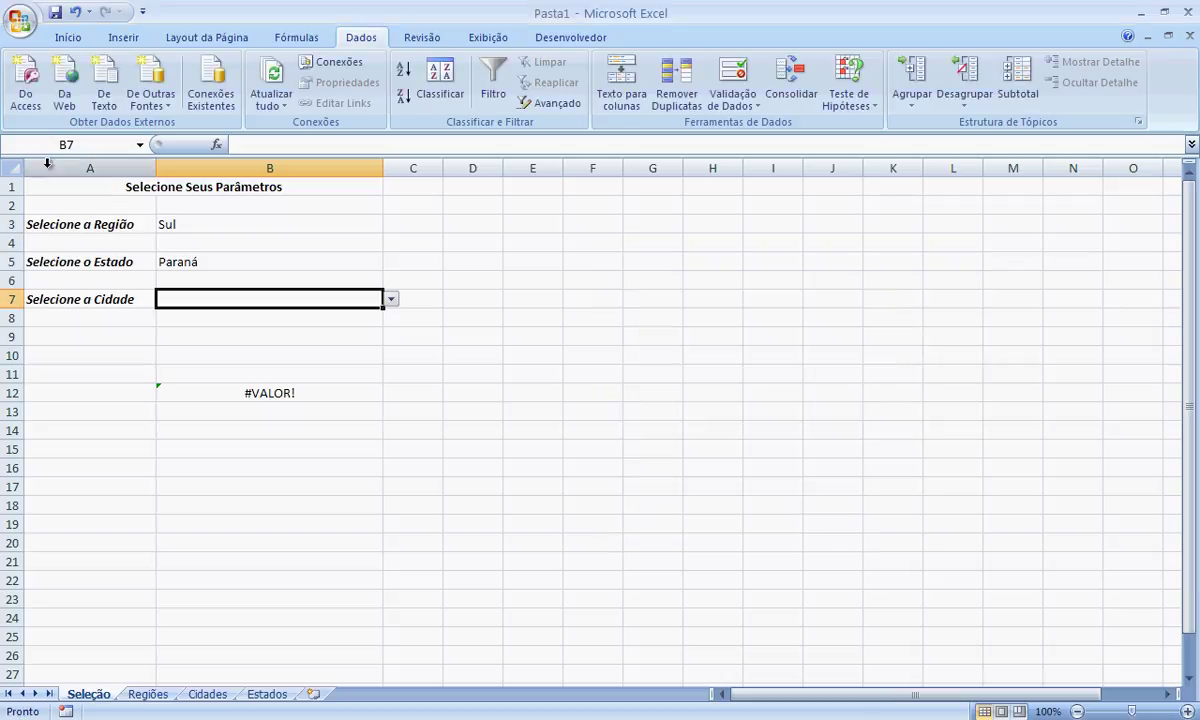
Check the cities offered in B7's drop-down and inspect the height argument of the DESLOC formula in B12
{"action": "left_click", "coordinate": [391, 299]}
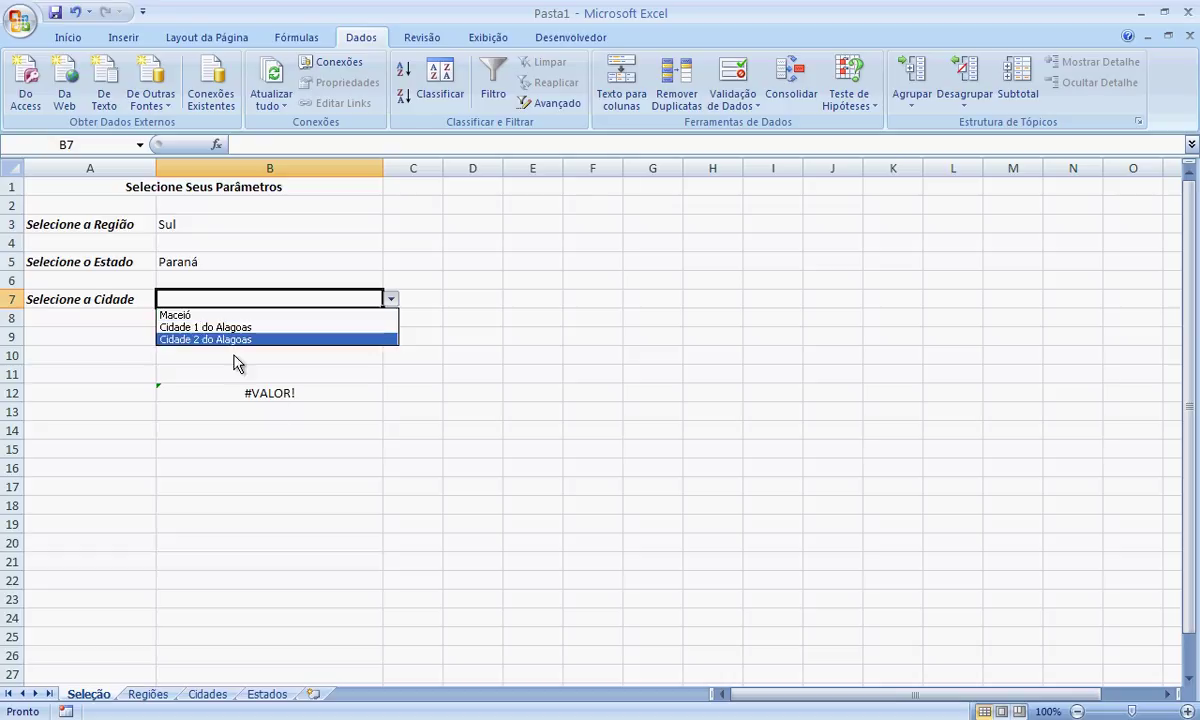
{"action": "key", "text": "Escape"}
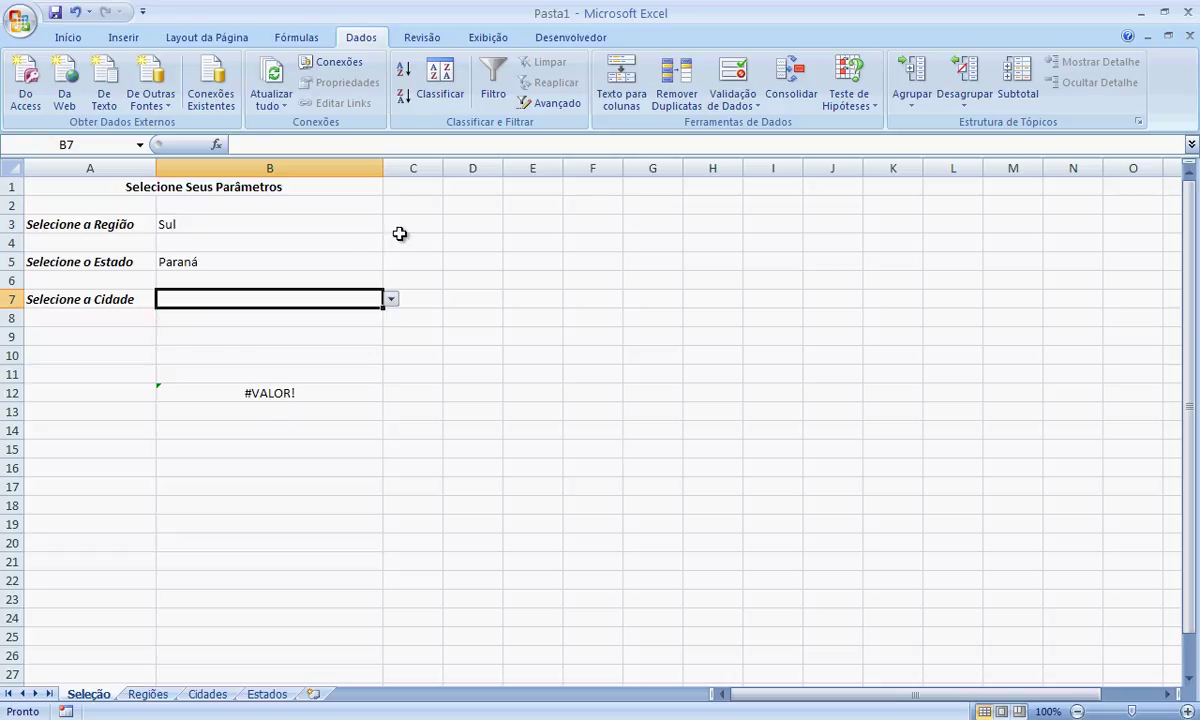
{"action": "left_click", "coordinate": [272, 393]}
{"action": "double_click", "coordinate": [364, 145]}
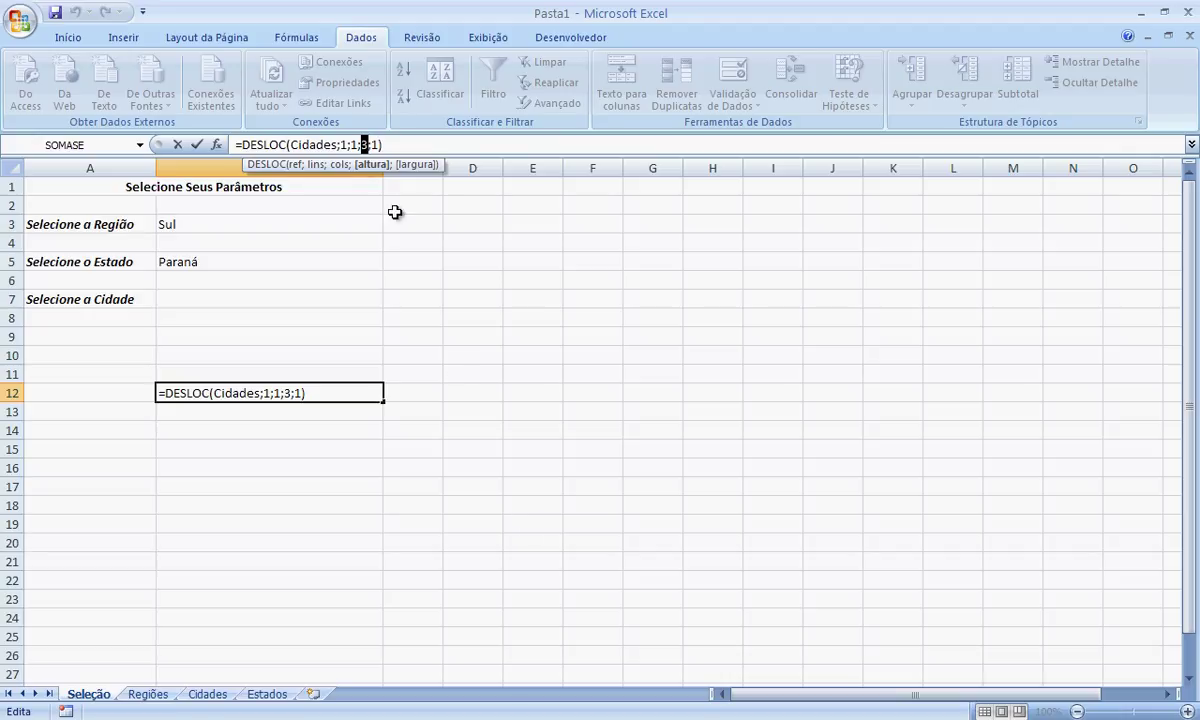
{"action": "key", "text": "ctrl+Return"}
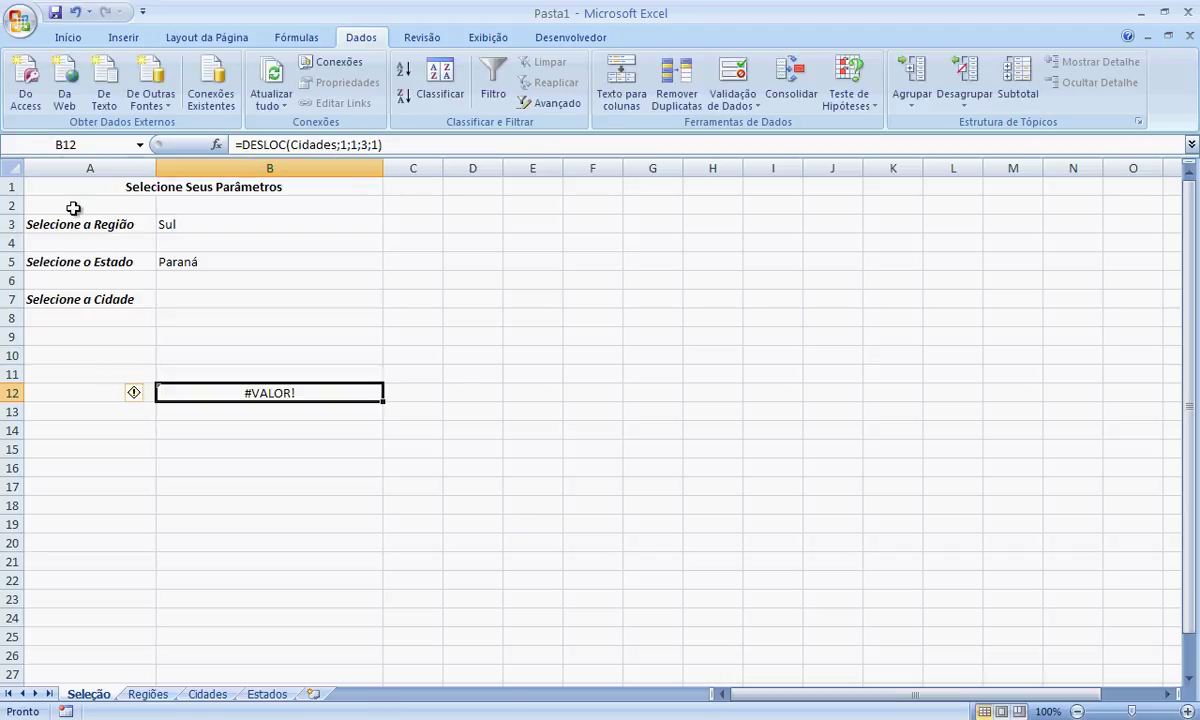
Examine the range covered by the name Cidades and its cell A2, and return to the Seleção sheet
{"action": "left_click", "coordinate": [139, 145]}
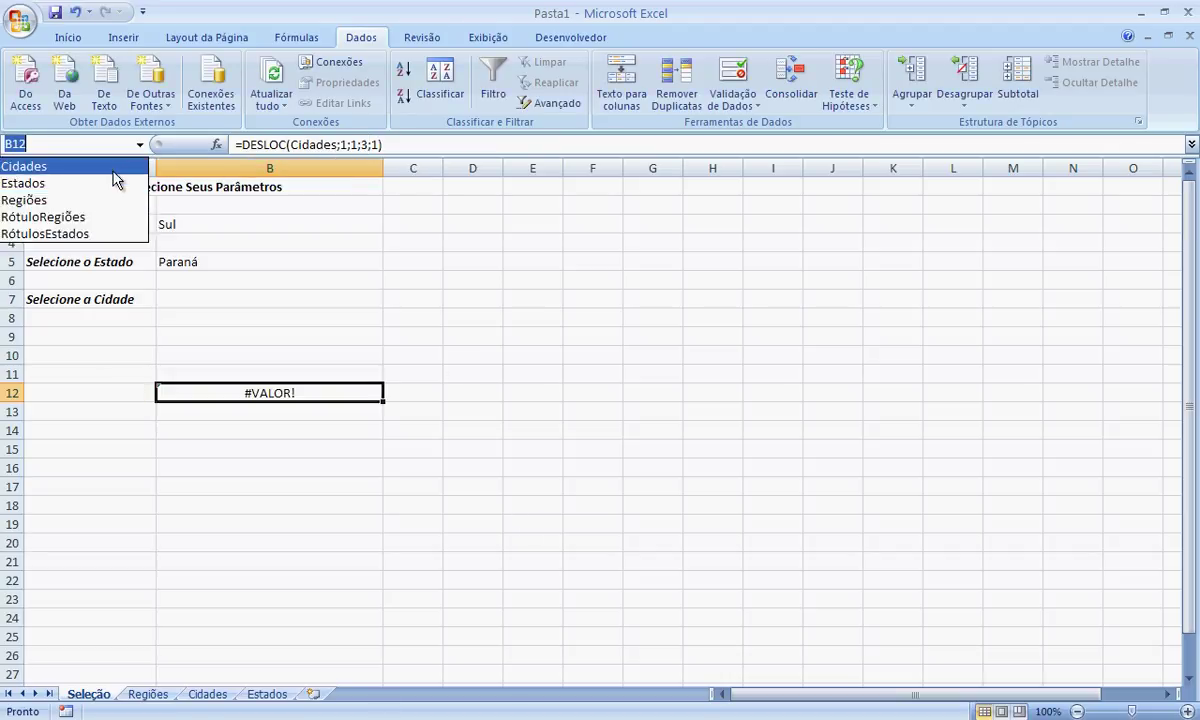
{"action": "left_click", "coordinate": [115, 164]}
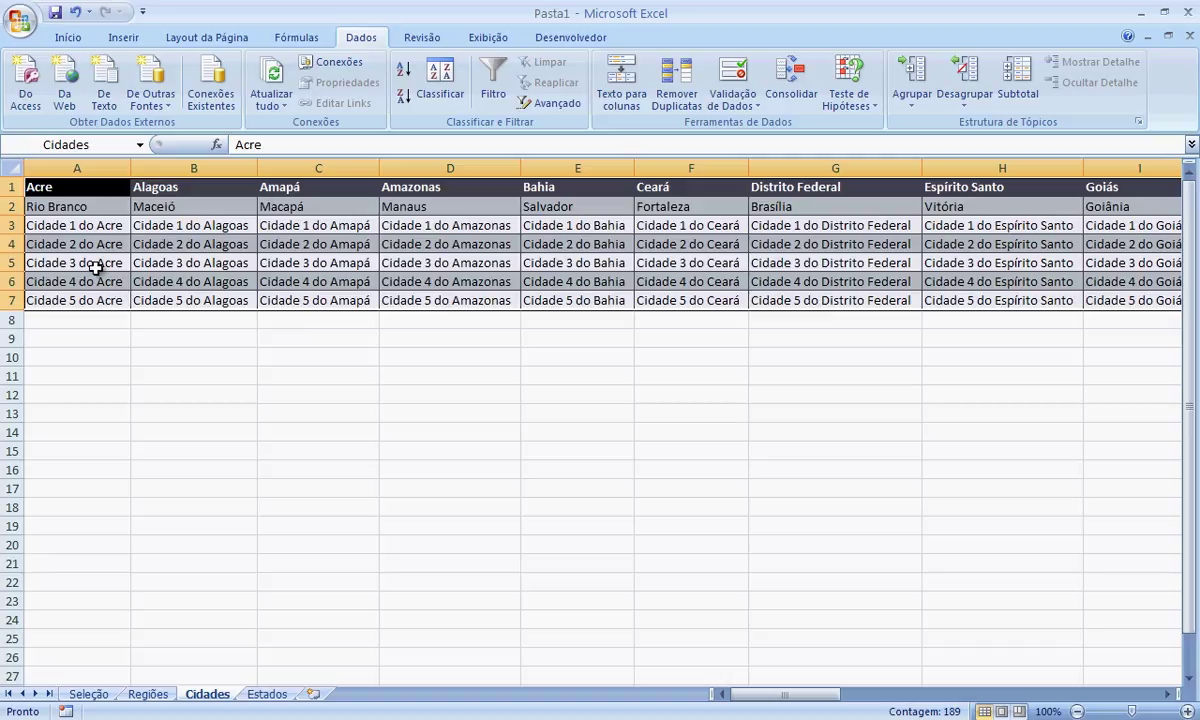
{"action": "left_click", "coordinate": [92, 694]}
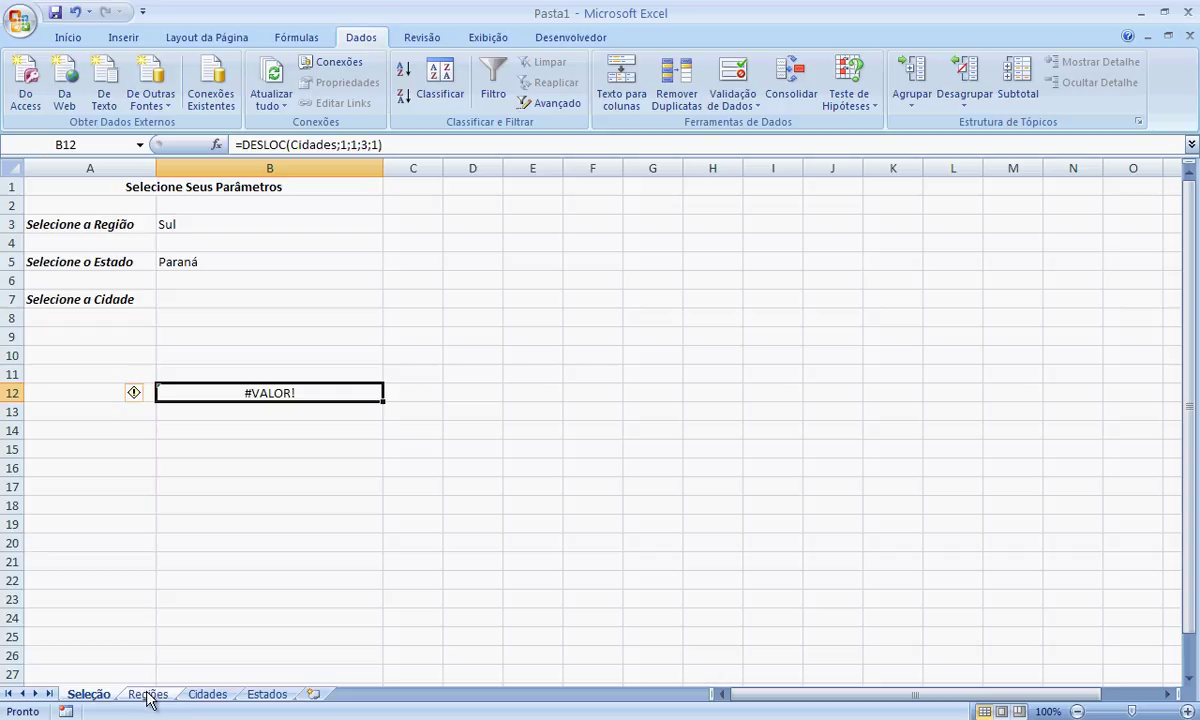
{"action": "left_click", "coordinate": [208, 694]}
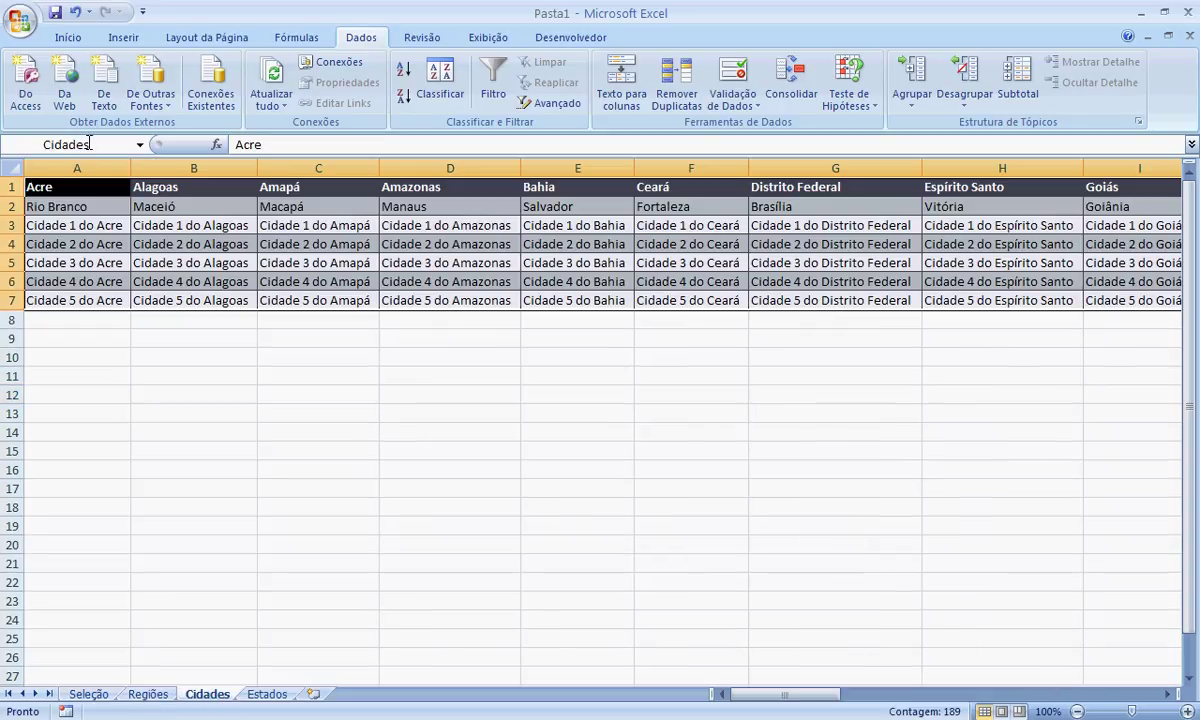
{"action": "left_click", "coordinate": [62, 204]}
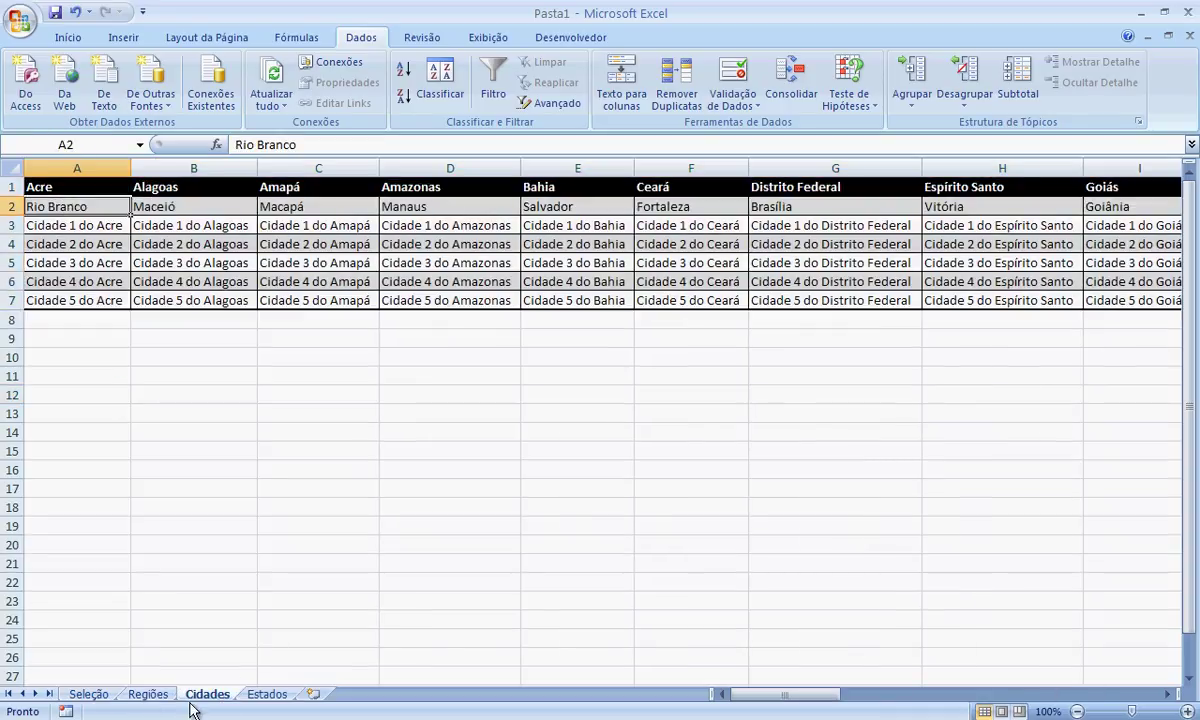
{"action": "left_click", "coordinate": [92, 694]}
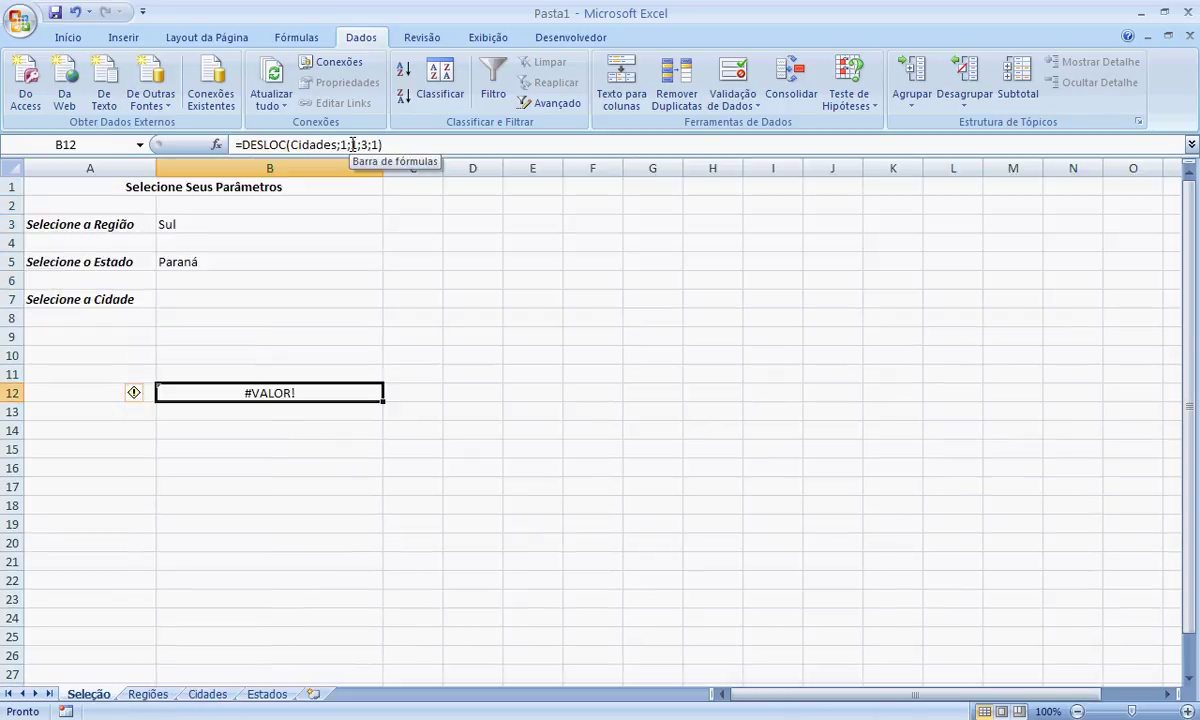
{"action": "double_click", "coordinate": [352, 145]}
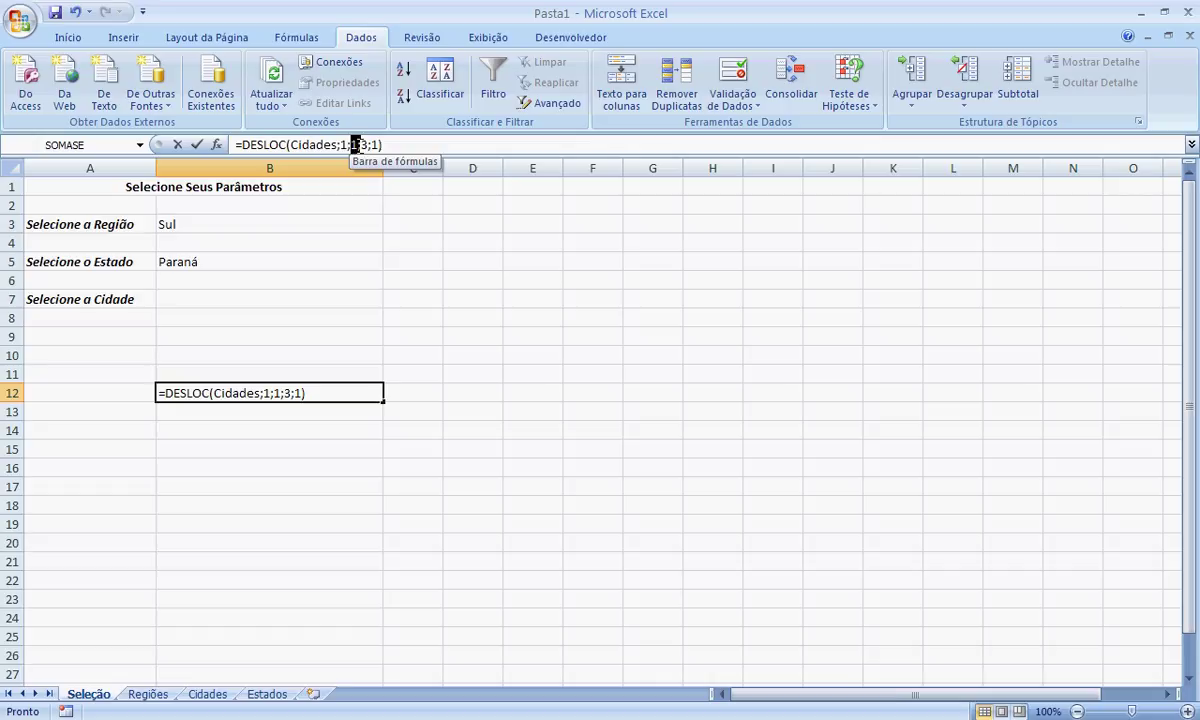
{"action": "left_click", "coordinate": [210, 694]}
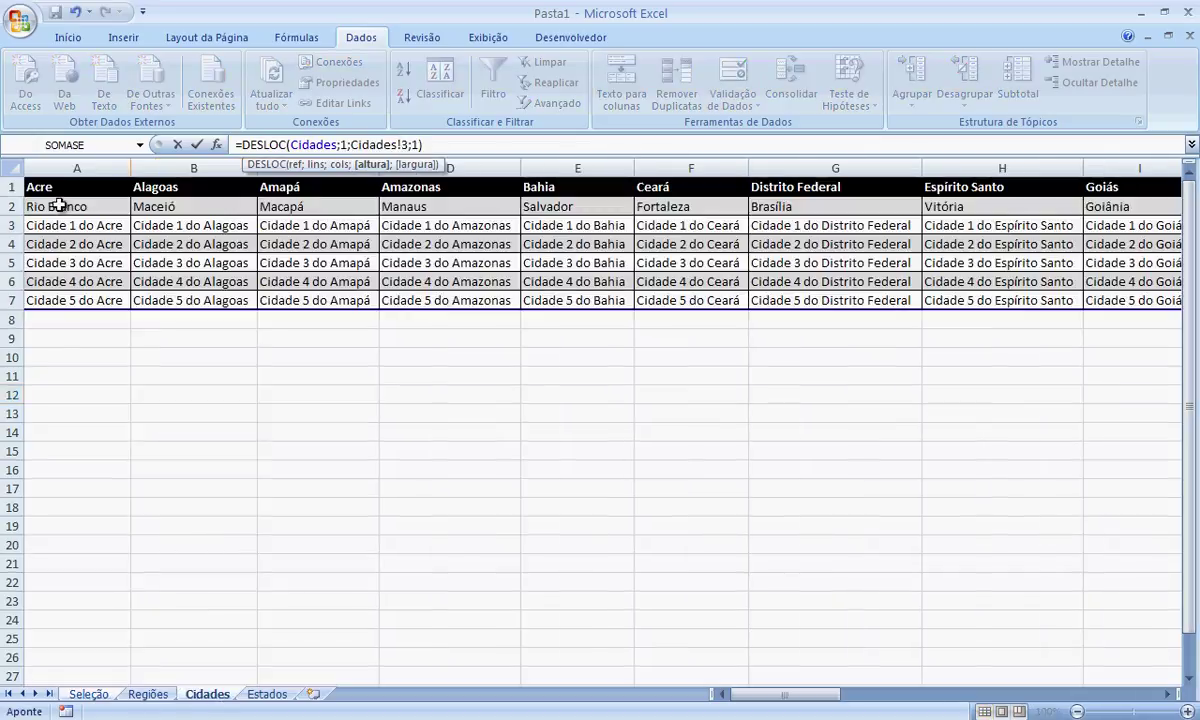
{"action": "left_click", "coordinate": [162, 200]}
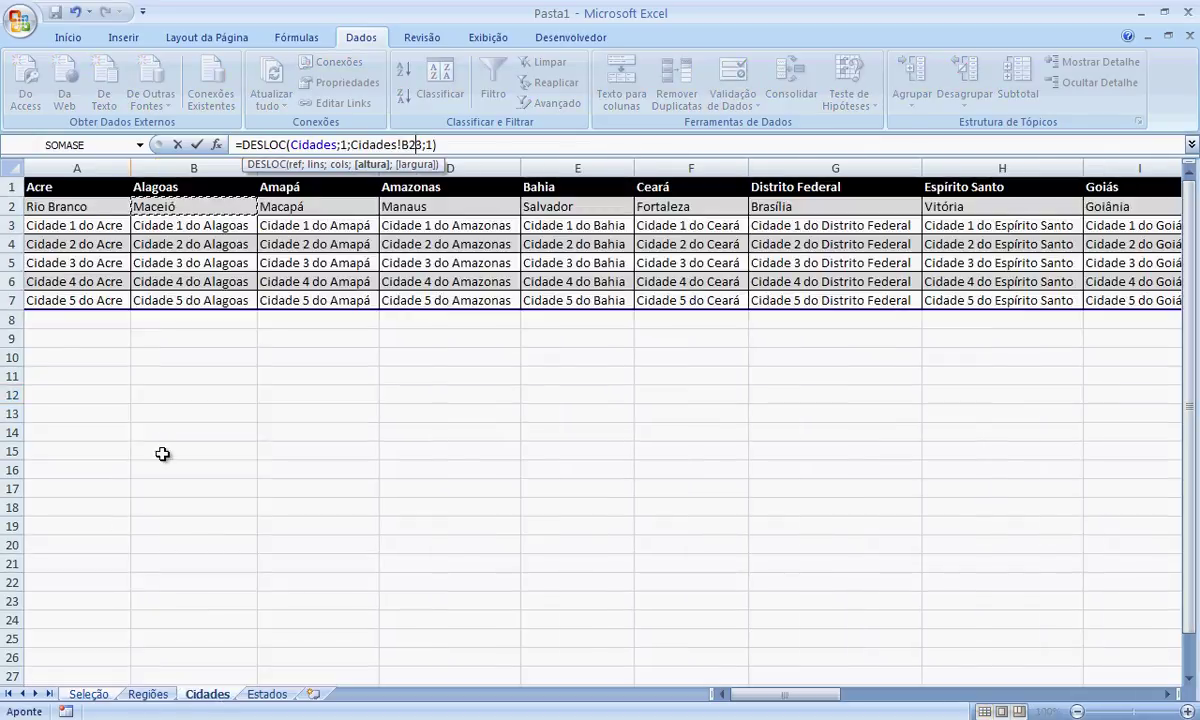
{"action": "key", "text": "Escape"}
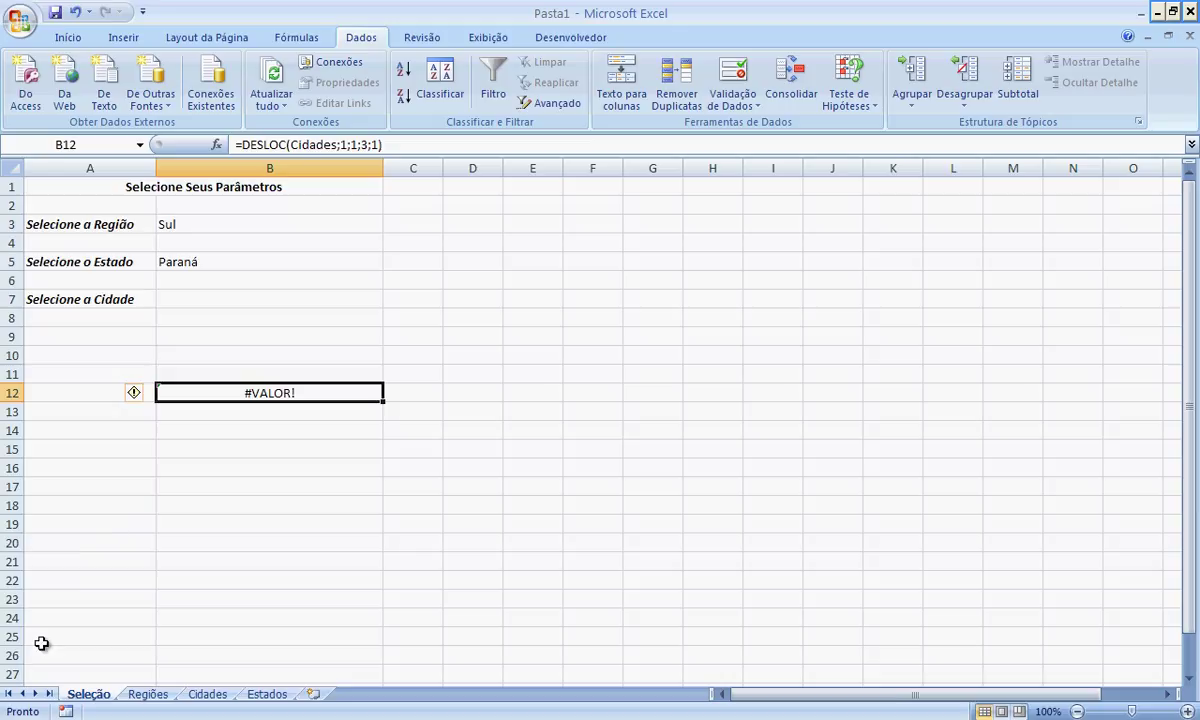
{"action": "left_click", "coordinate": [362, 144]}
{"action": "key", "text": "Escape"}
Compare the Alagoas cities in B2:B4 of the Cidades sheet with the city drop-down in B7 of Seleção
{"action": "left_click", "coordinate": [207, 693]}
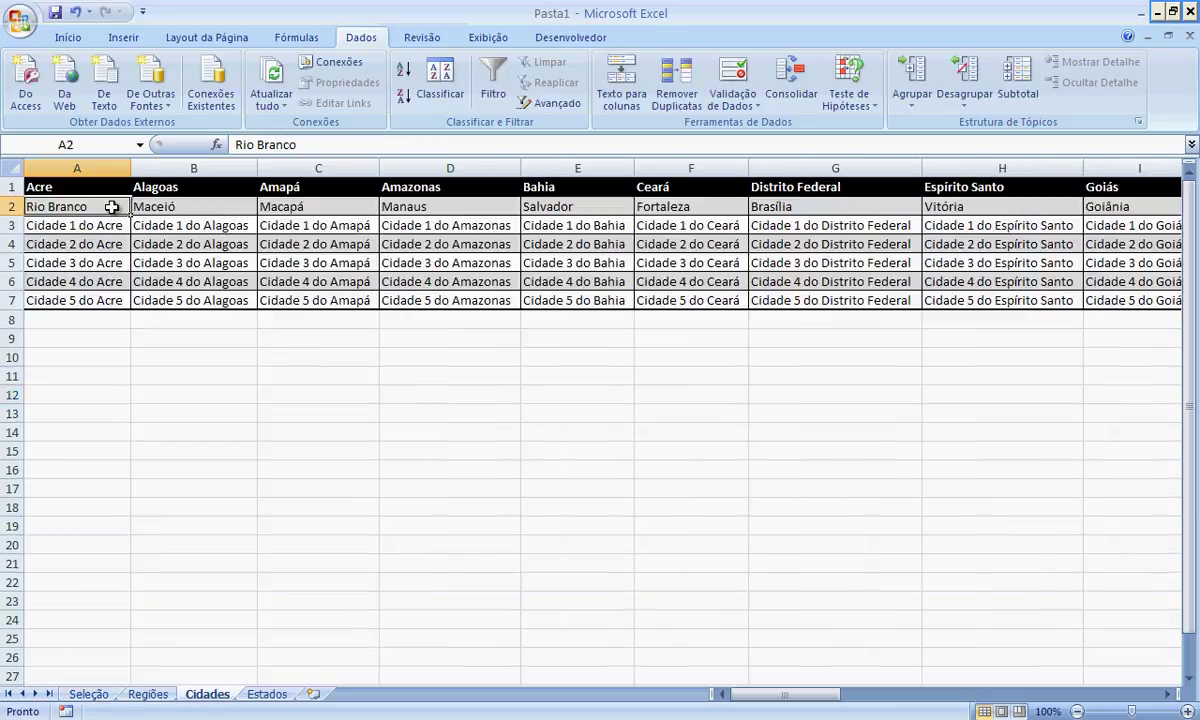
{"action": "left_click_drag", "start_coordinate": [170, 207], "coordinate": [171, 246]}
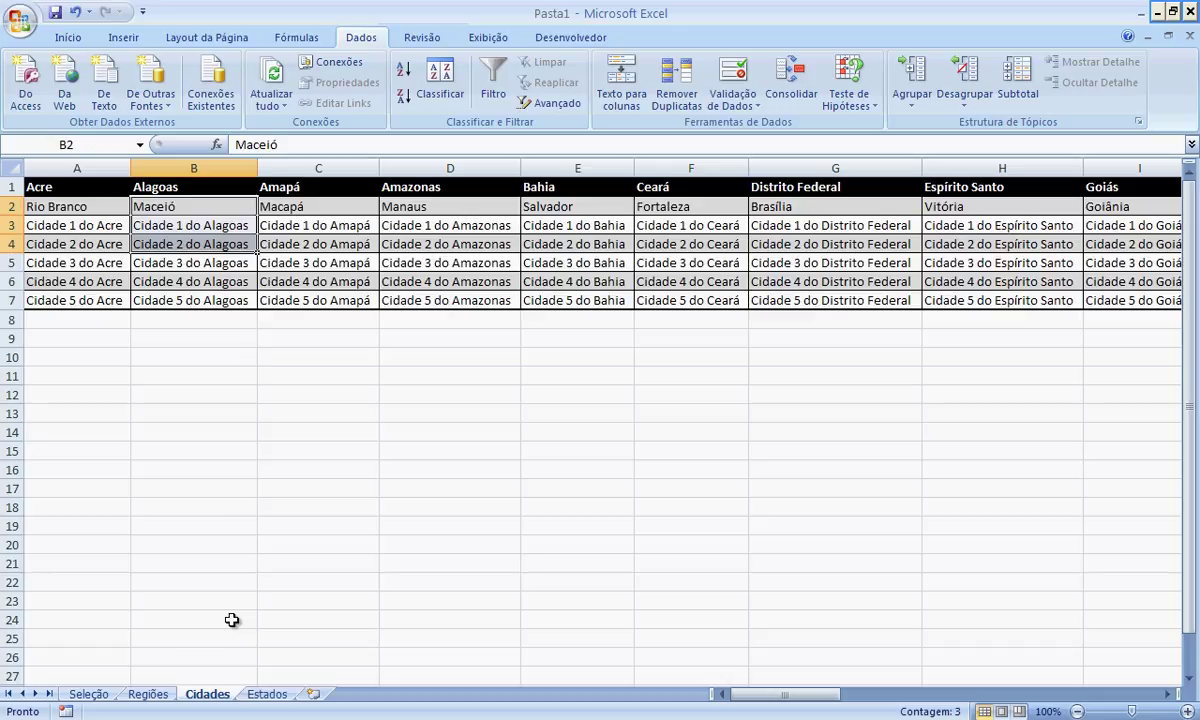
{"action": "left_click", "coordinate": [95, 695]}
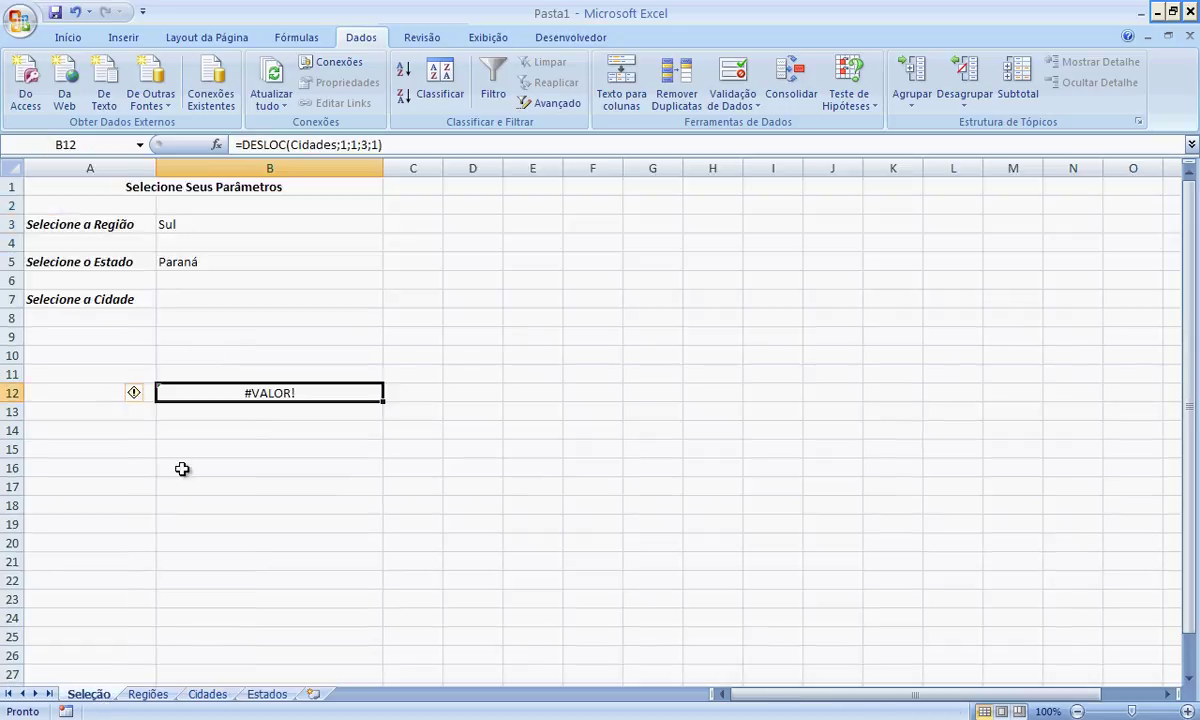
{"action": "left_click", "coordinate": [272, 296]}
{"action": "left_click", "coordinate": [390, 300]}
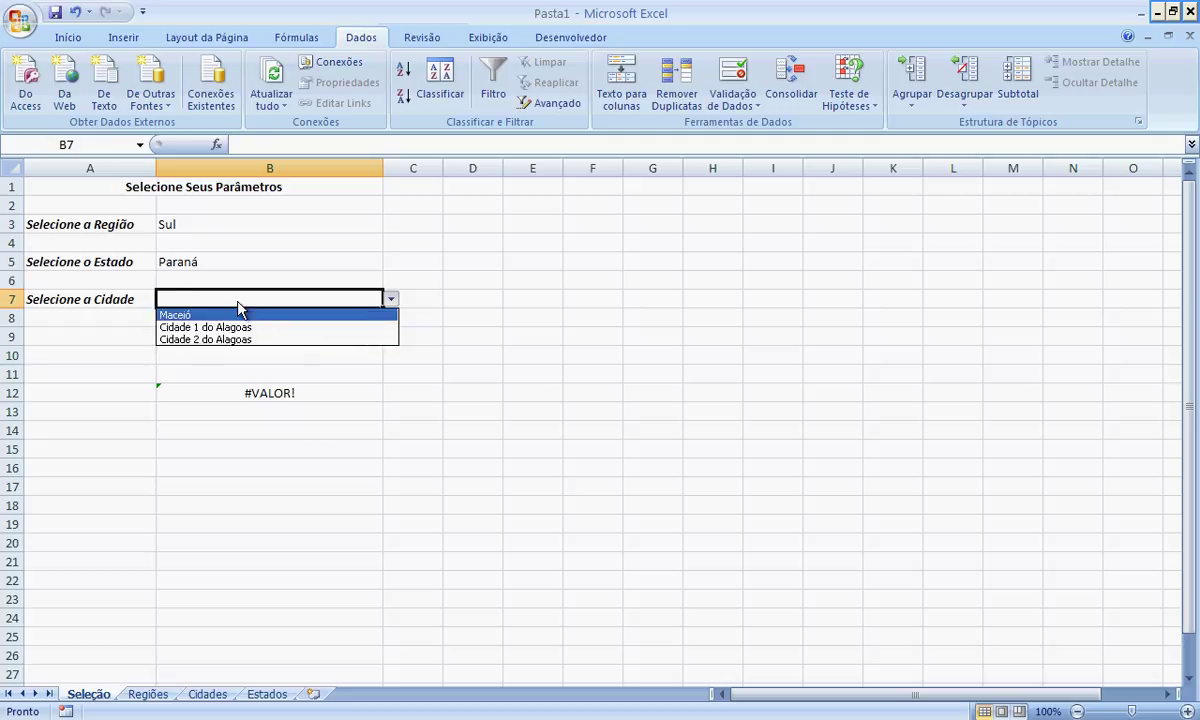
{"action": "key", "text": "Escape"}
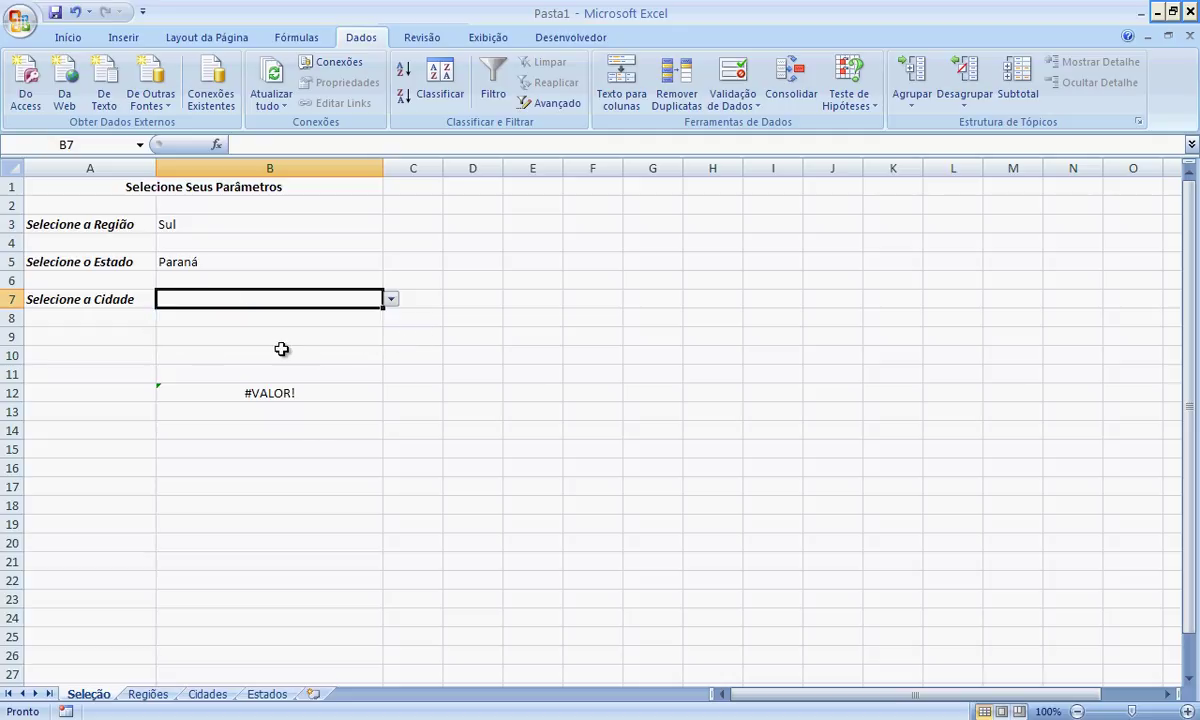
Enter the formula =CORRESP($B$5;RótulosEstados;0)-1 in B14 of the Seleção sheet
{"action": "left_click", "coordinate": [276, 434]}
{"action": "type", "text": "=c"}
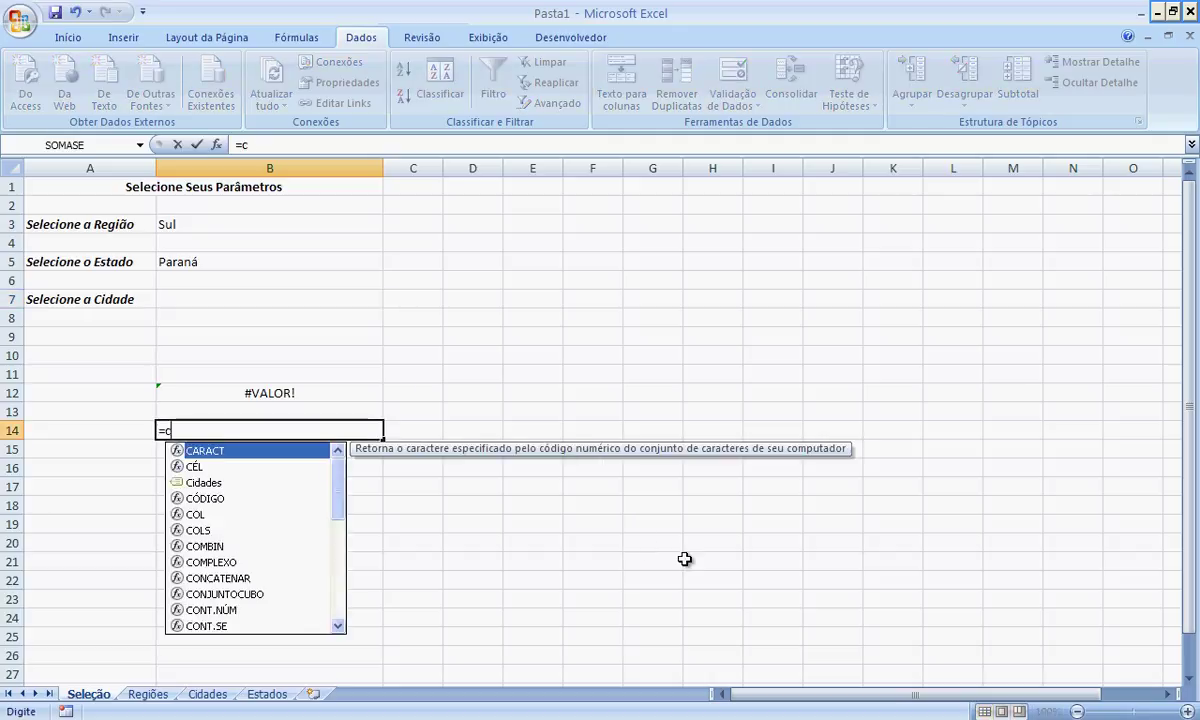
{"action": "type", "text": "orresp"}
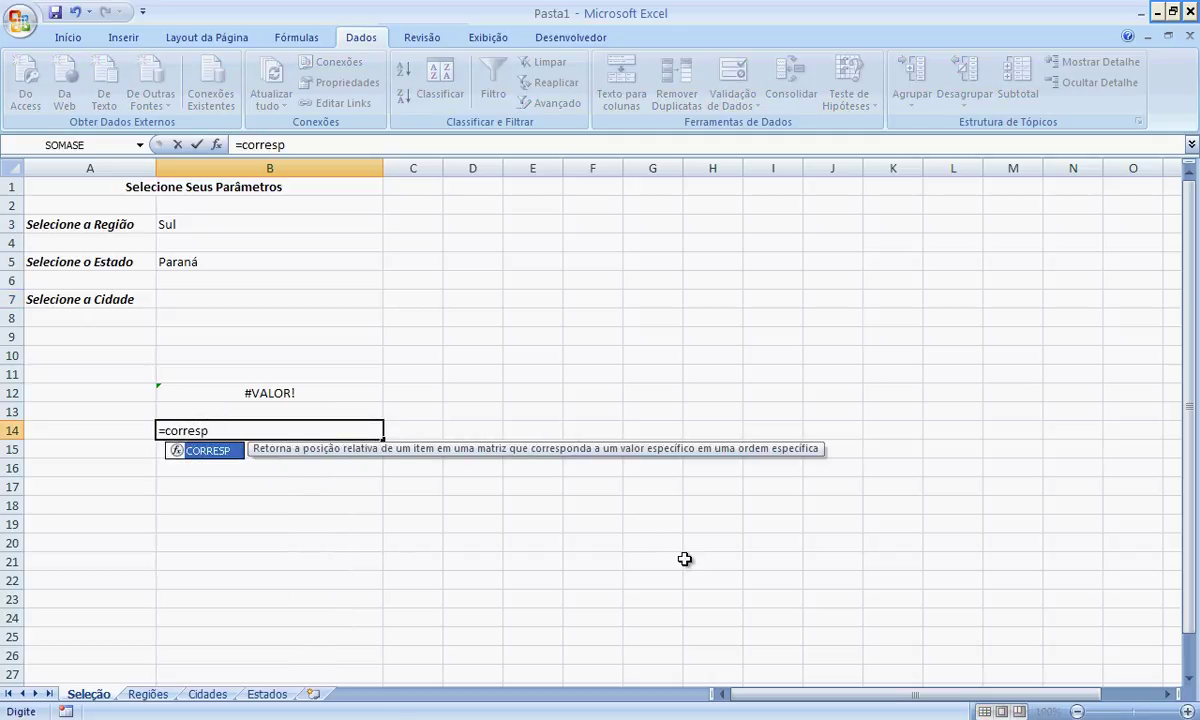
{"action": "type", "text": "("}
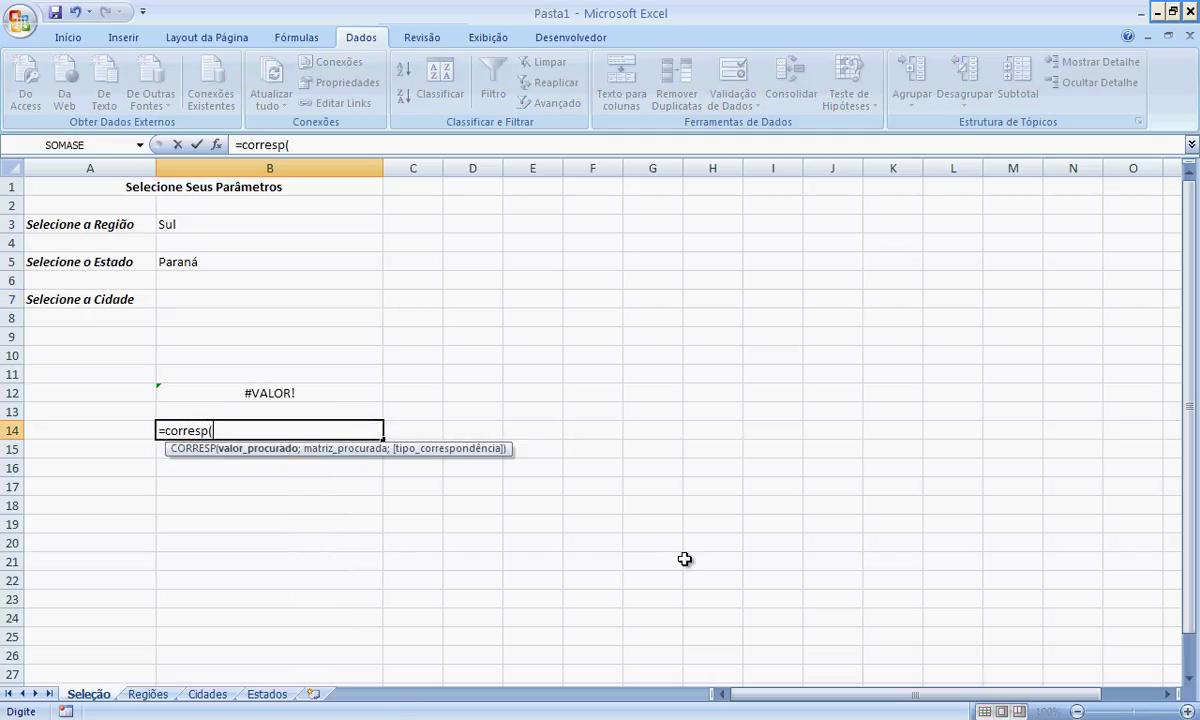
{"action": "left_click", "coordinate": [191, 263]}
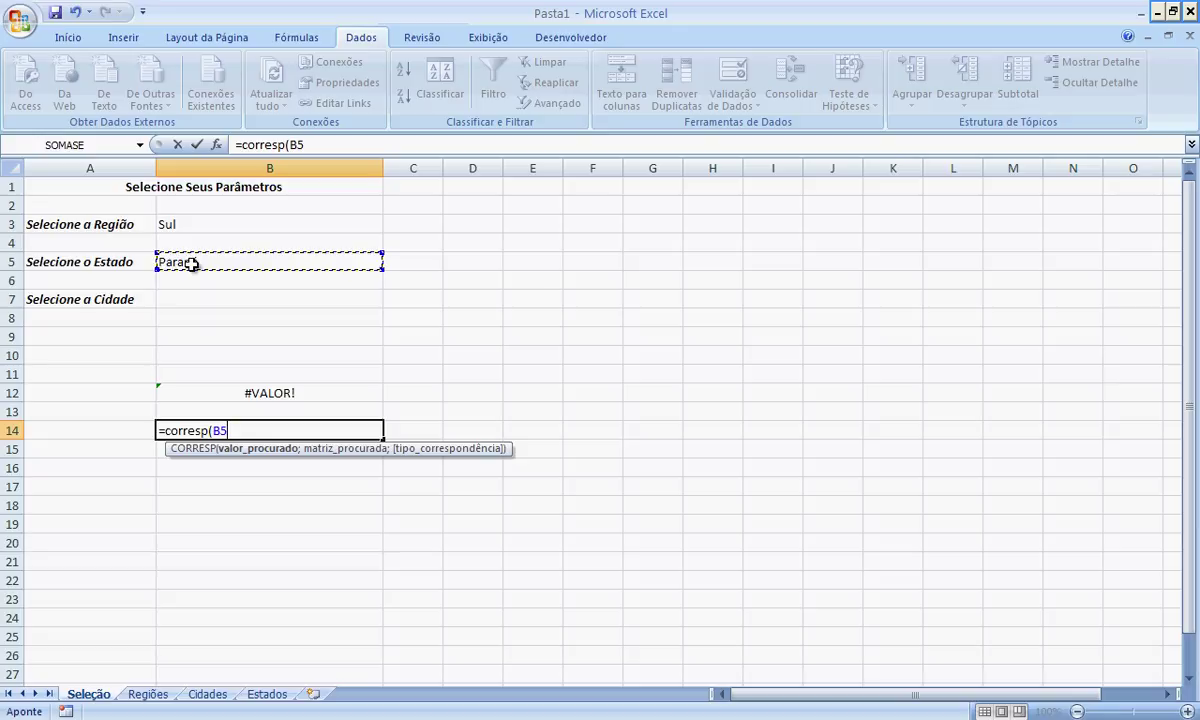
{"action": "key", "text": "F4"}
{"action": "type", "text": ";rótu"}
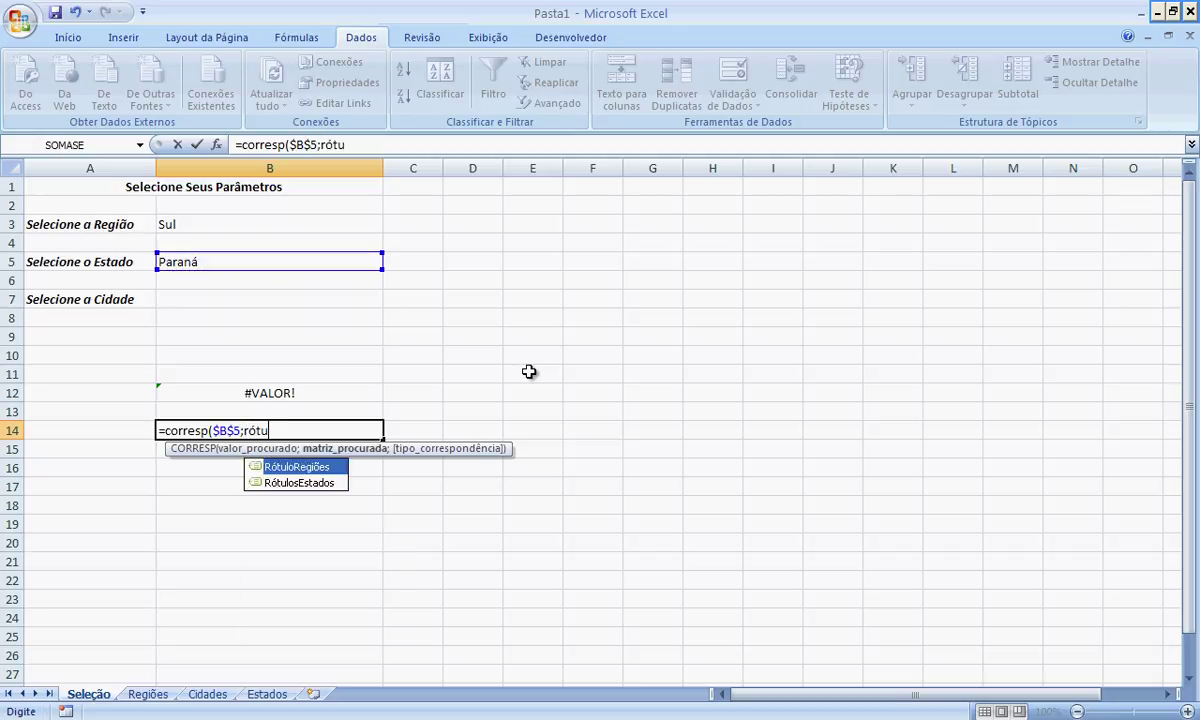
{"action": "type", "text": "lo"}
{"action": "double_click", "coordinate": [312, 481]}
{"action": "type", "text": ";0"}
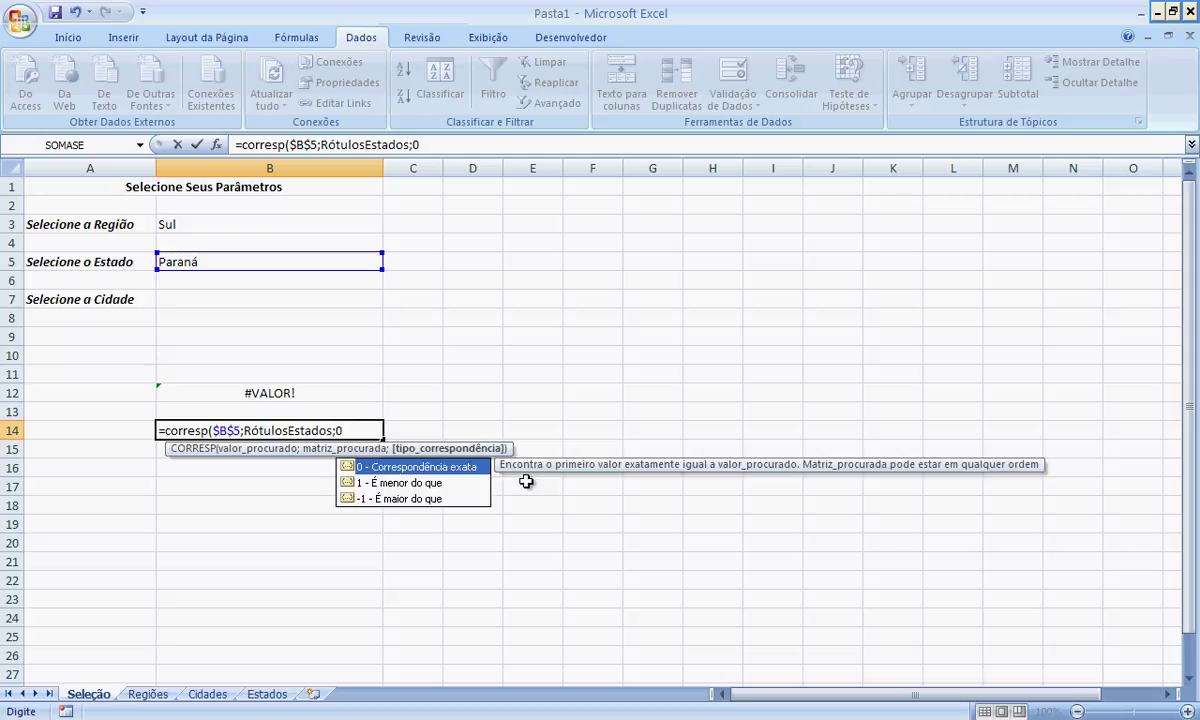
{"action": "type", "text": ")-1"}
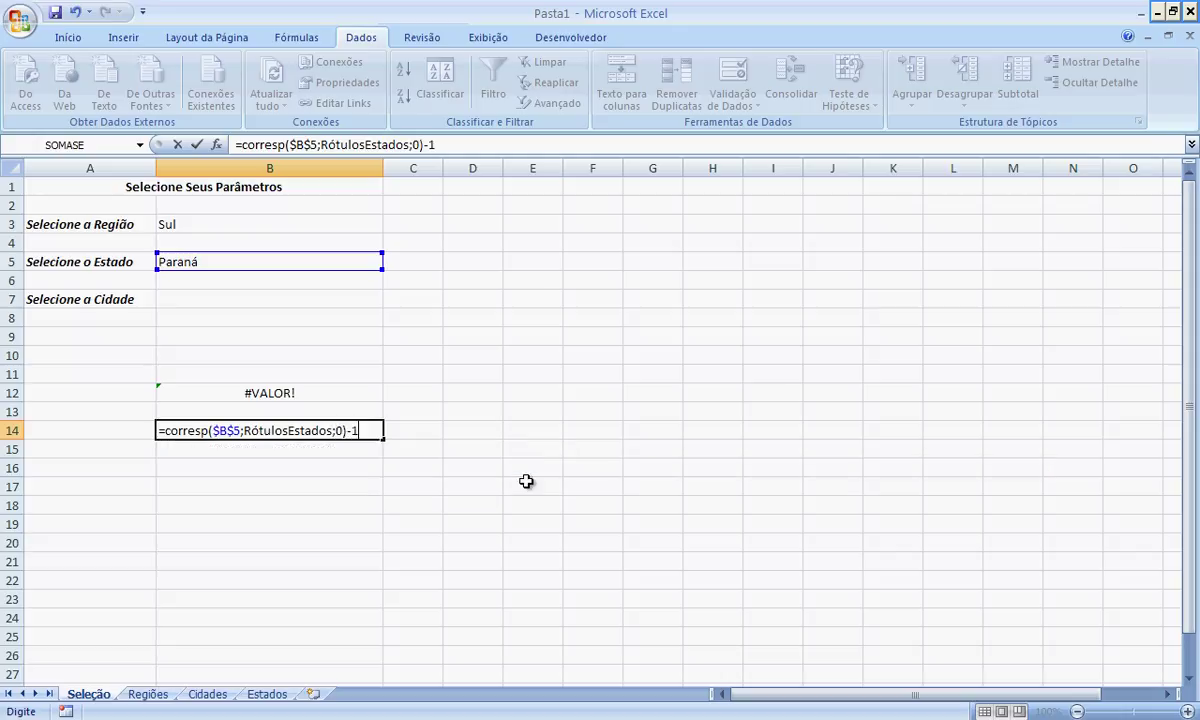
{"action": "key", "text": "Return"}
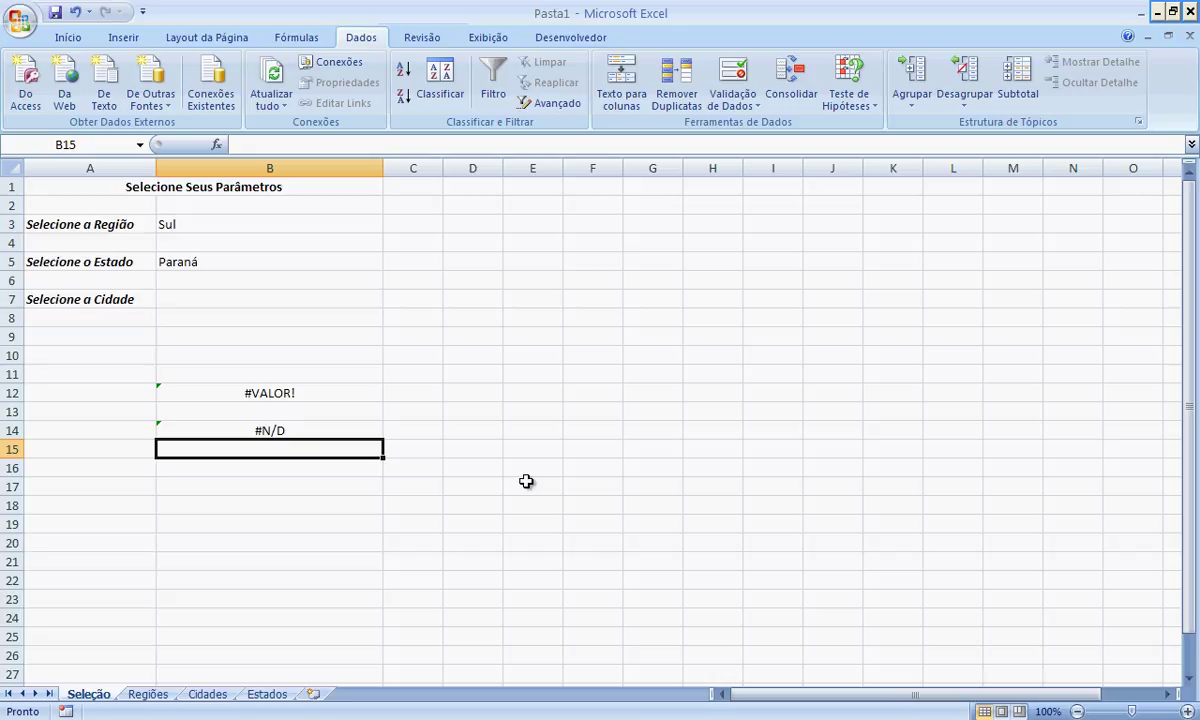
Inspect the CORRESP formula in B14 of Seleção and the state in B5 that it looks up
{"action": "left_click", "coordinate": [286, 431]}
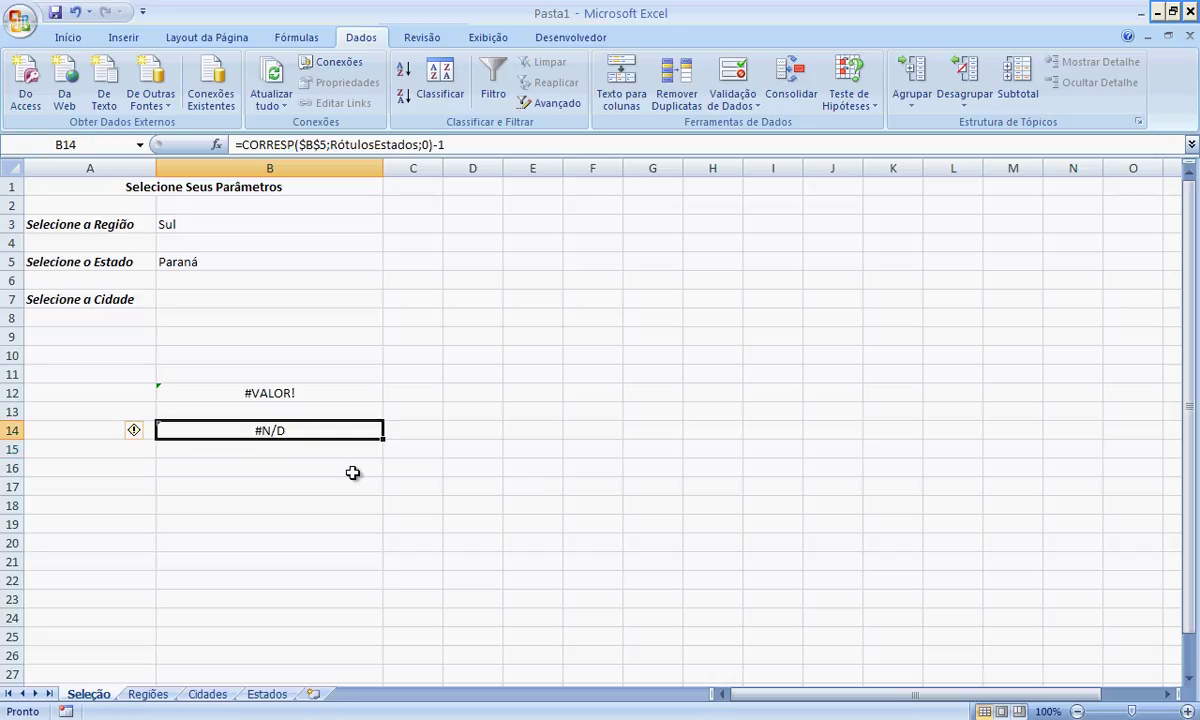
{"action": "key", "text": "F2"}
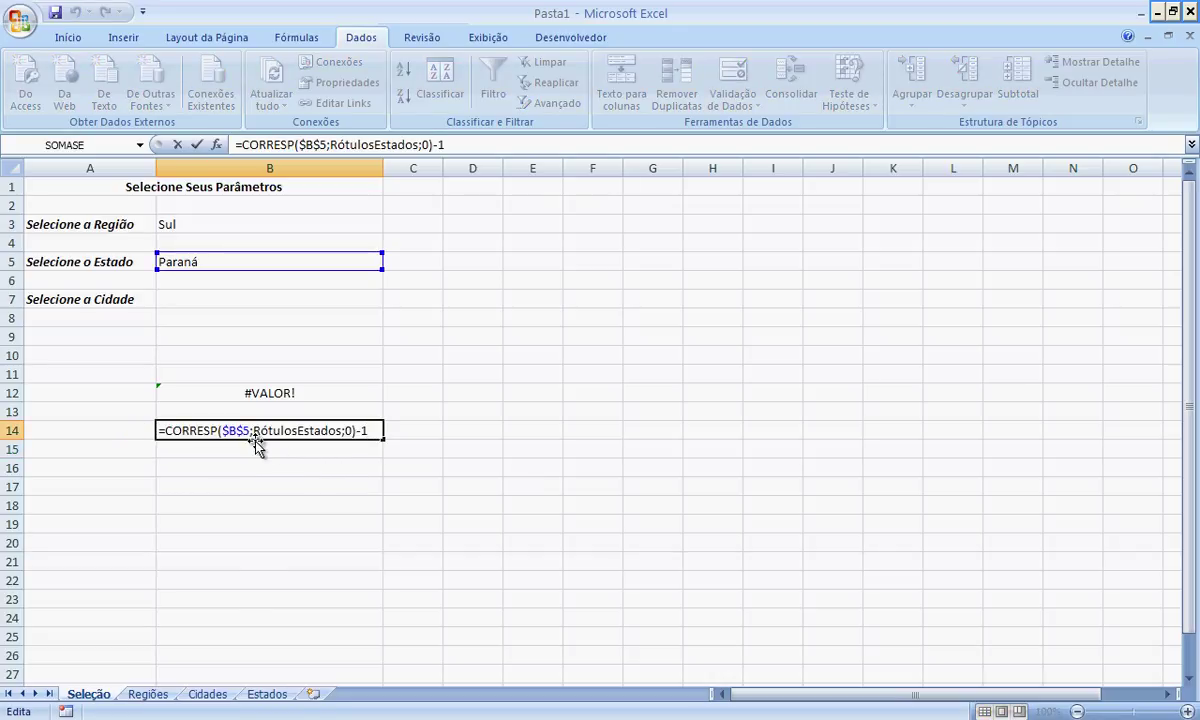
{"action": "key", "text": "Escape"}
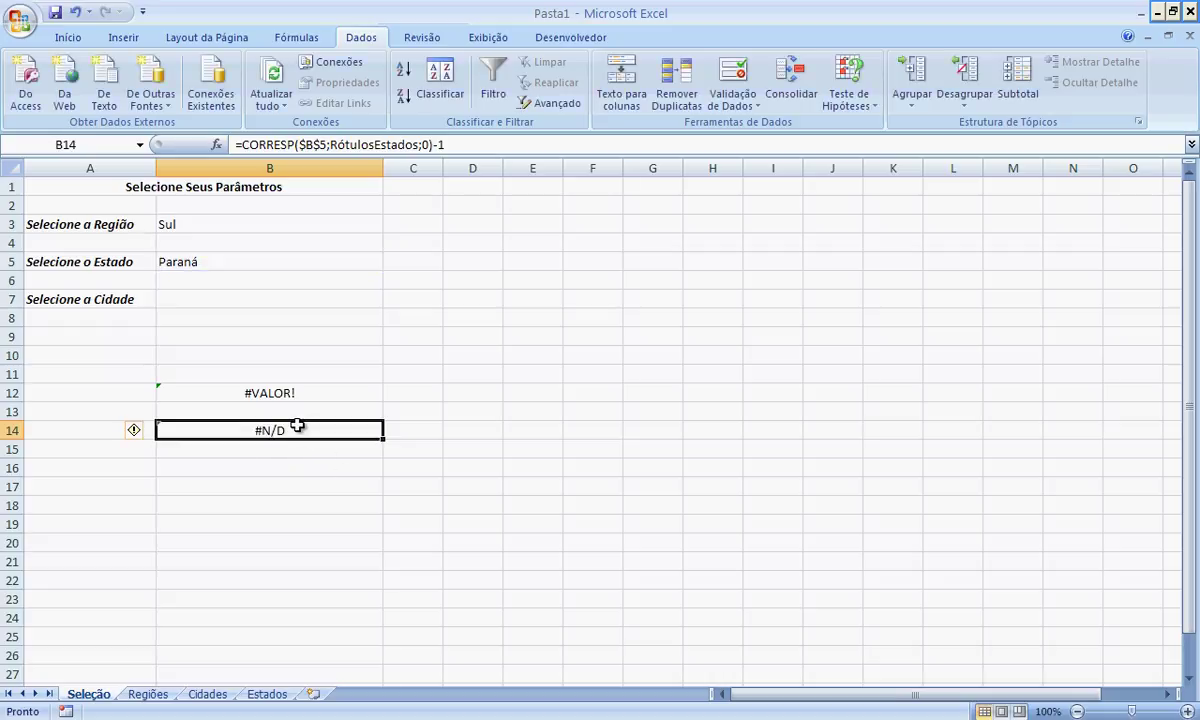
{"action": "left_click", "coordinate": [185, 258]}
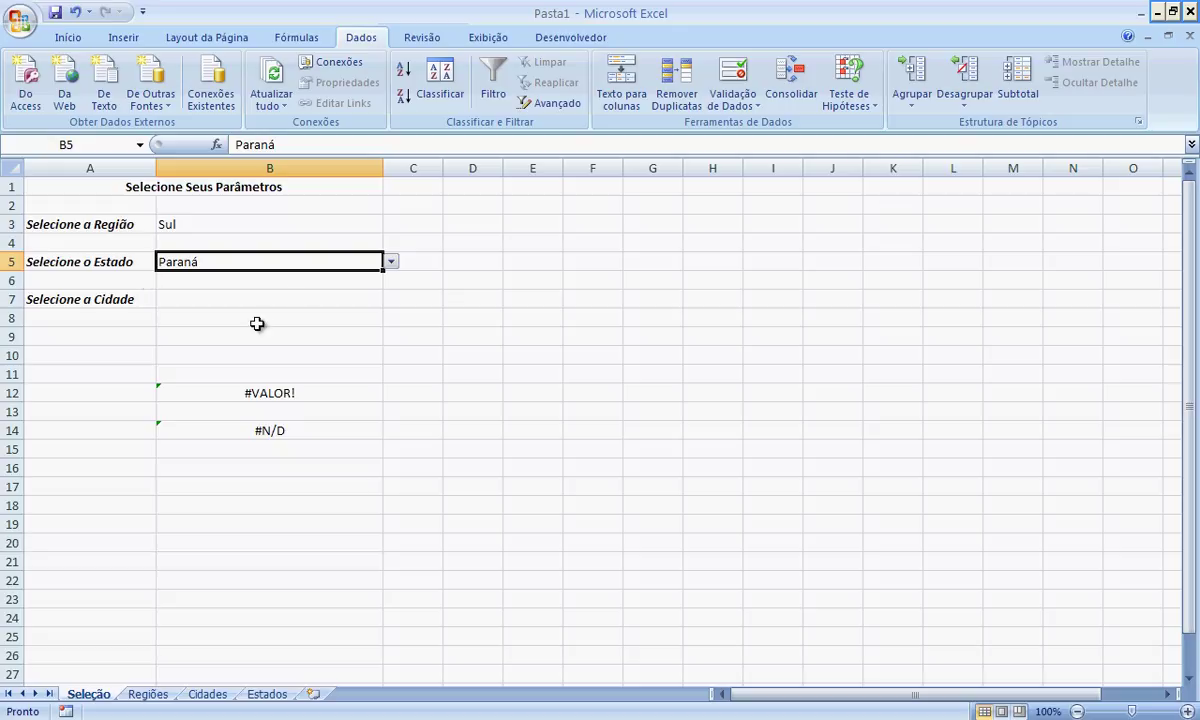
{"action": "left_click", "coordinate": [232, 430]}
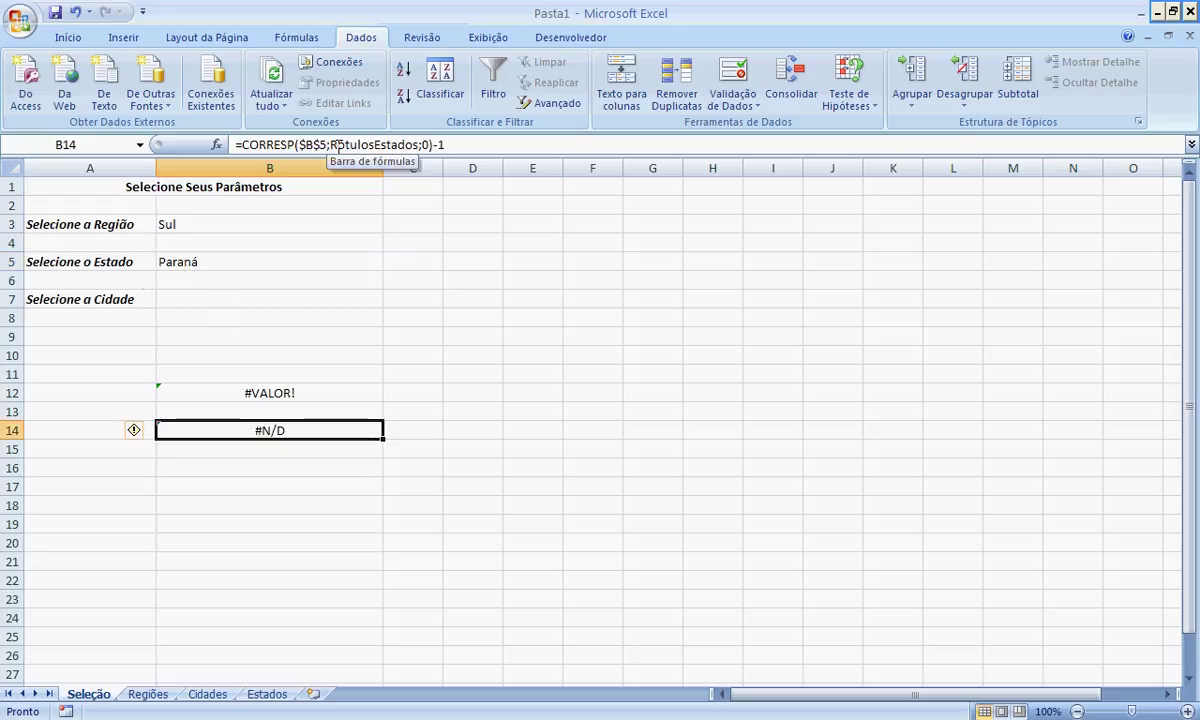
Go to the range named RótulosEstados and inspect the header text in A1 of Cidades for extra spaces
{"action": "left_click", "coordinate": [140, 145]}
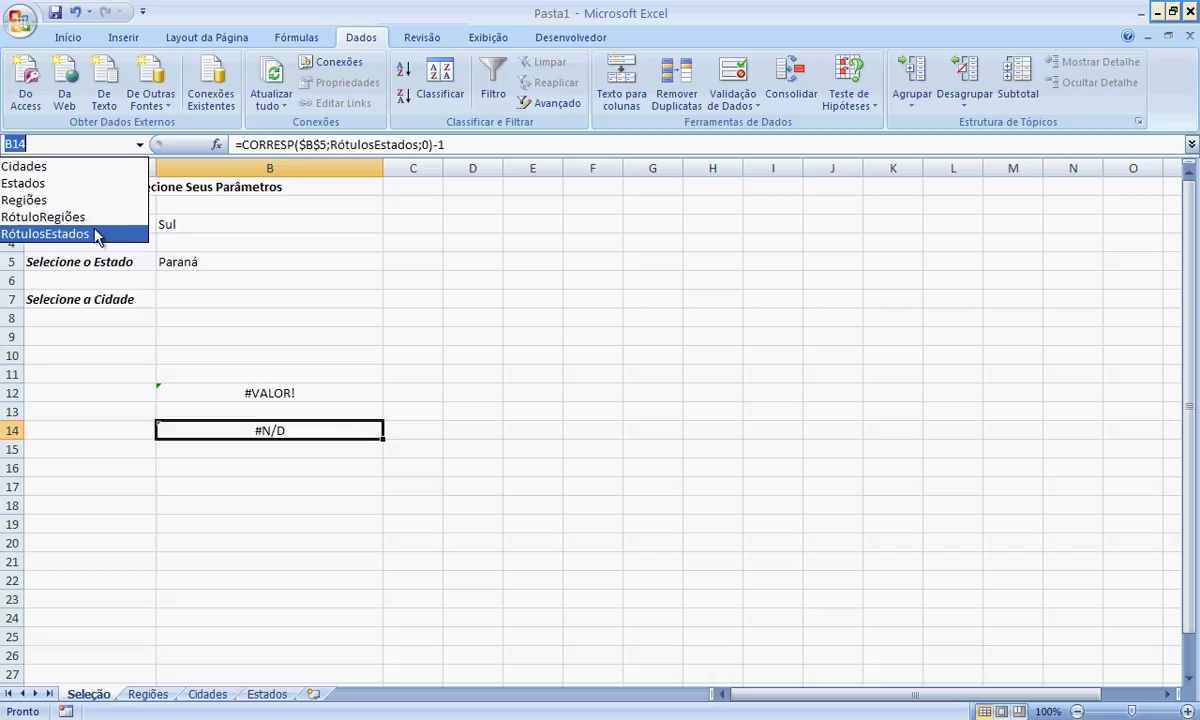
{"action": "left_click", "coordinate": [97, 233]}
{"action": "left_click", "coordinate": [87, 186]}
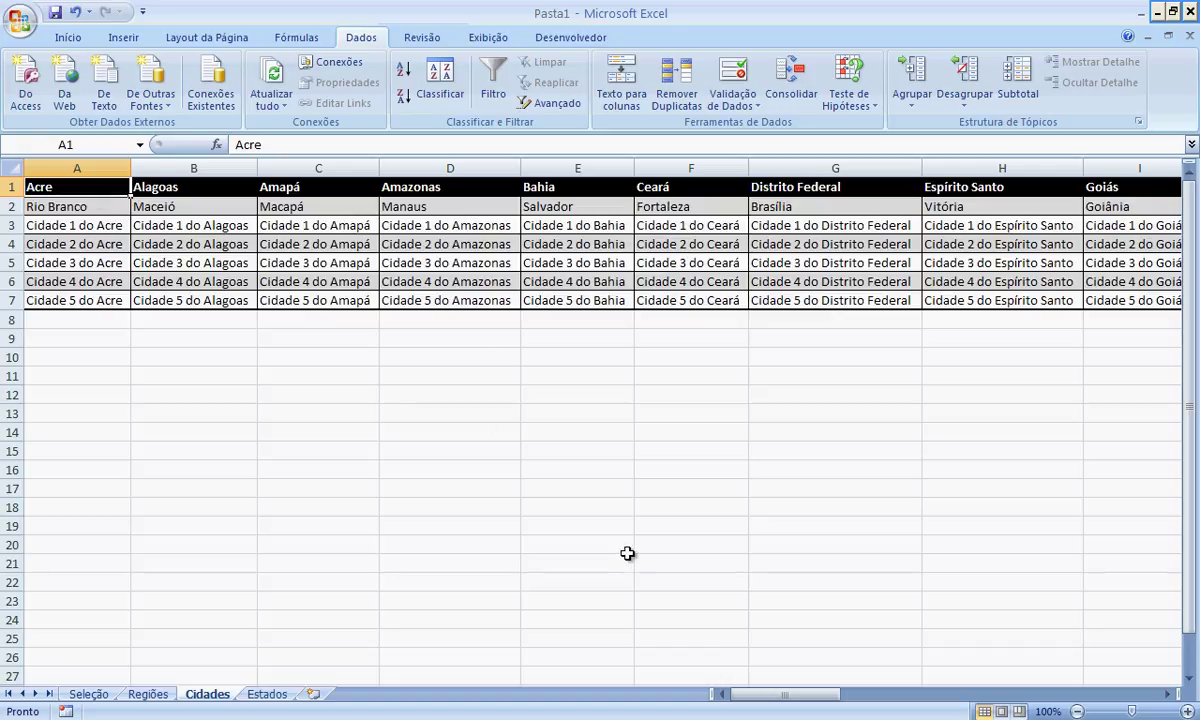
{"action": "key", "text": "F2"}
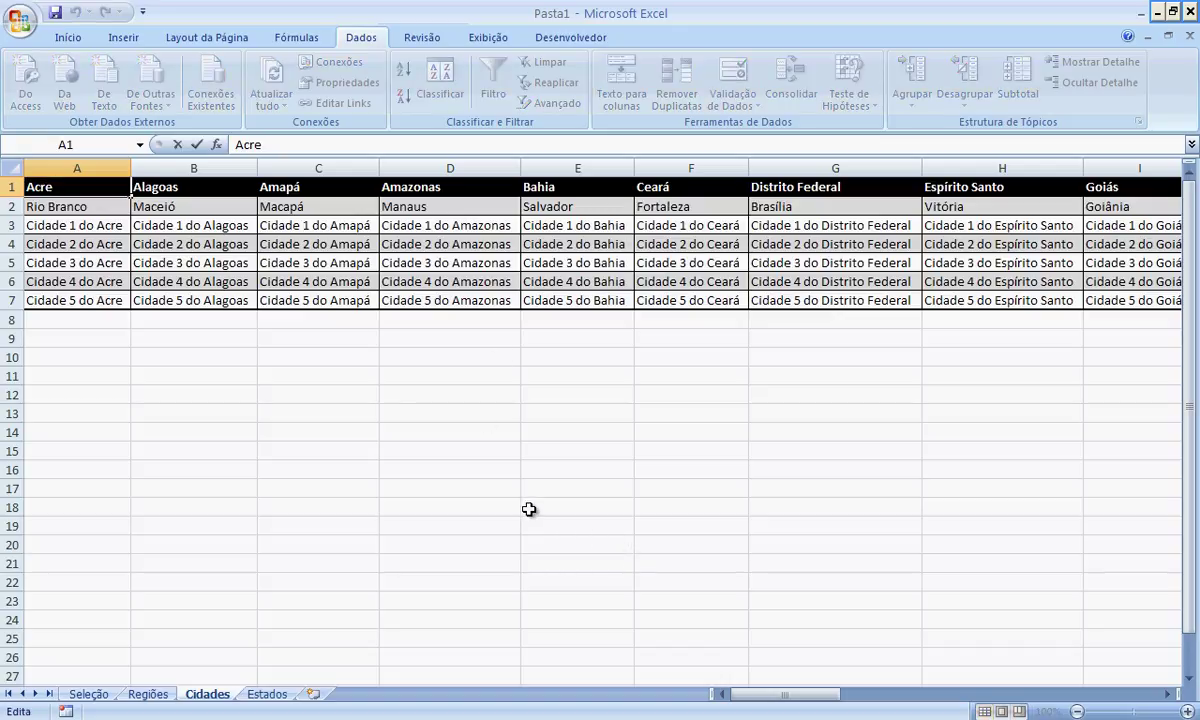
{"action": "key", "text": "Escape"}
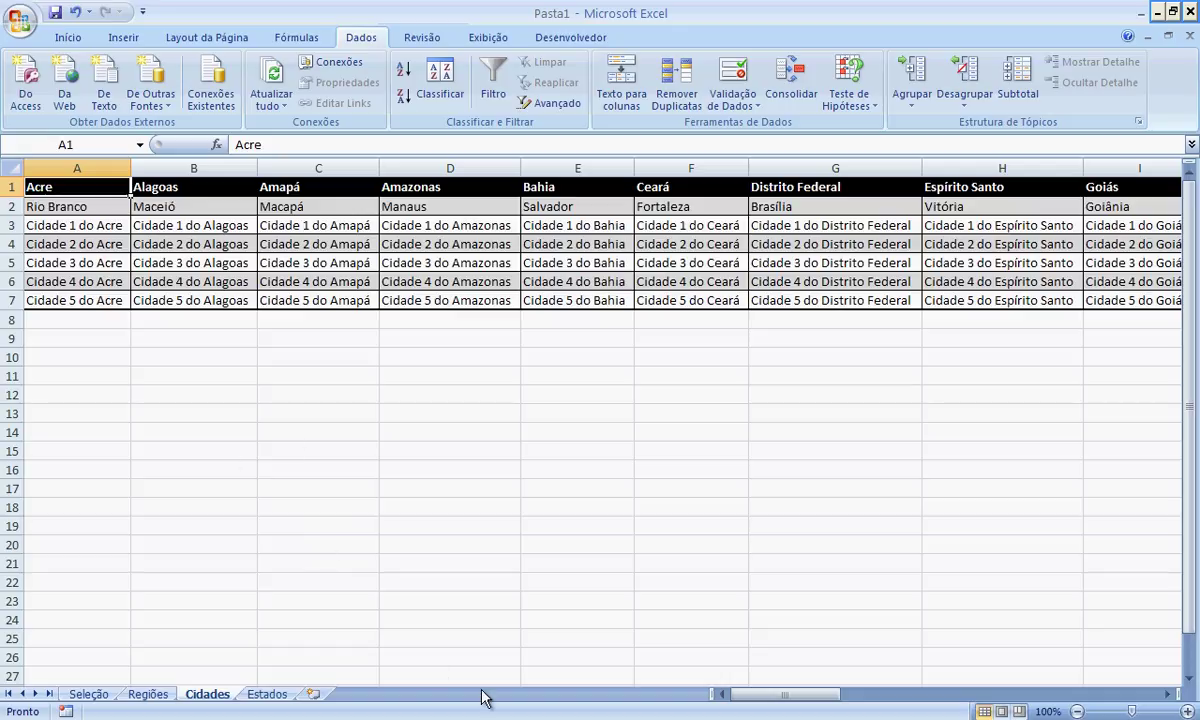
Inspect the state text in B5 of the Seleção sheet for trailing spaces
{"action": "left_click", "coordinate": [90, 694]}
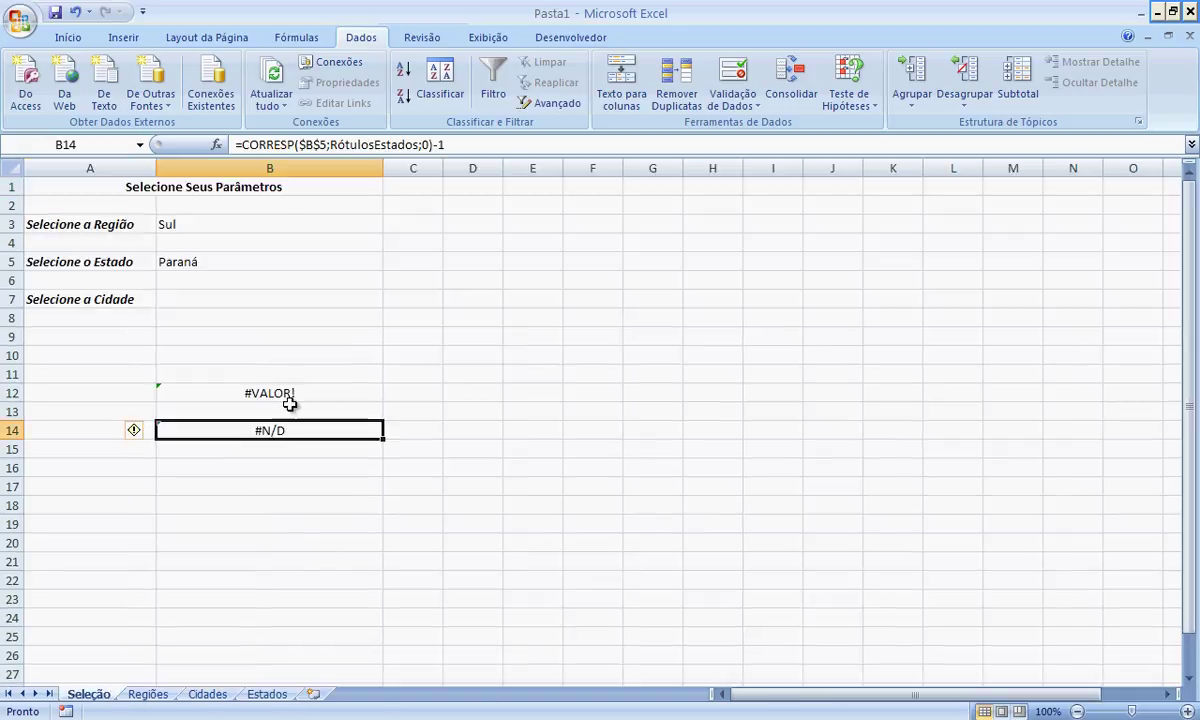
{"action": "left_click", "coordinate": [238, 262]}
{"action": "key", "text": "F2"}
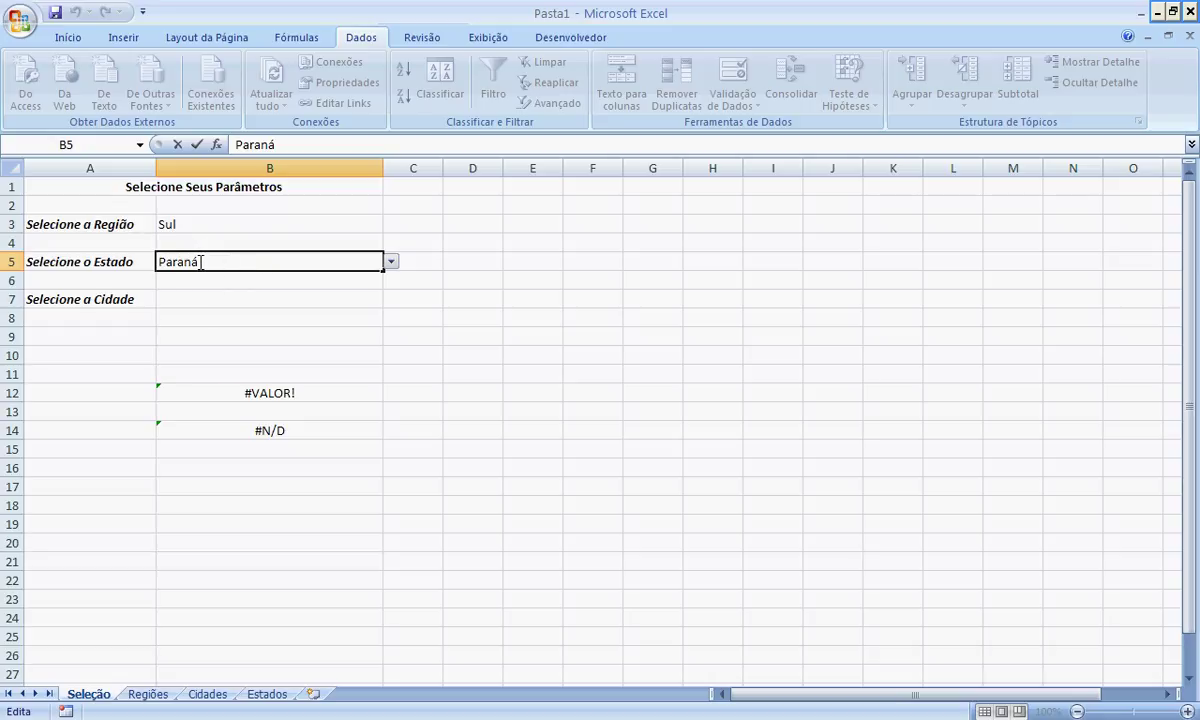
{"action": "key", "text": "Escape"}
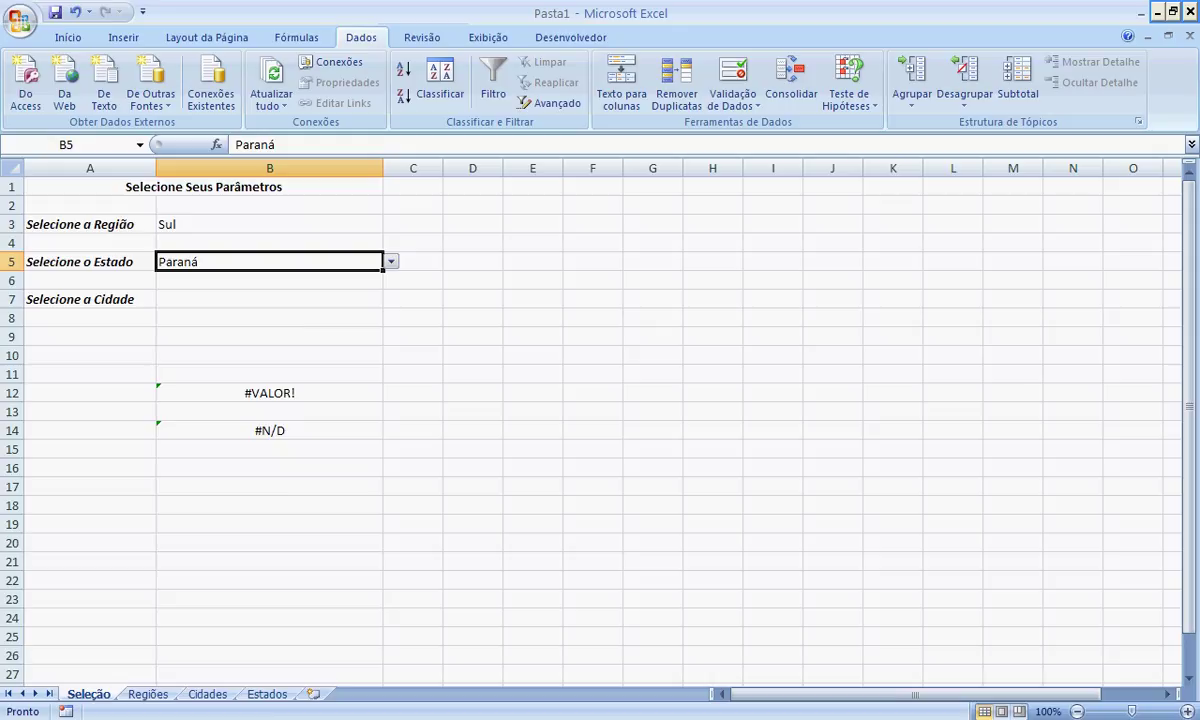
Check the Acre header in A1 and the Paraná header in P1 of the Cidades sheet for trailing spaces
{"action": "left_click", "coordinate": [214, 697]}
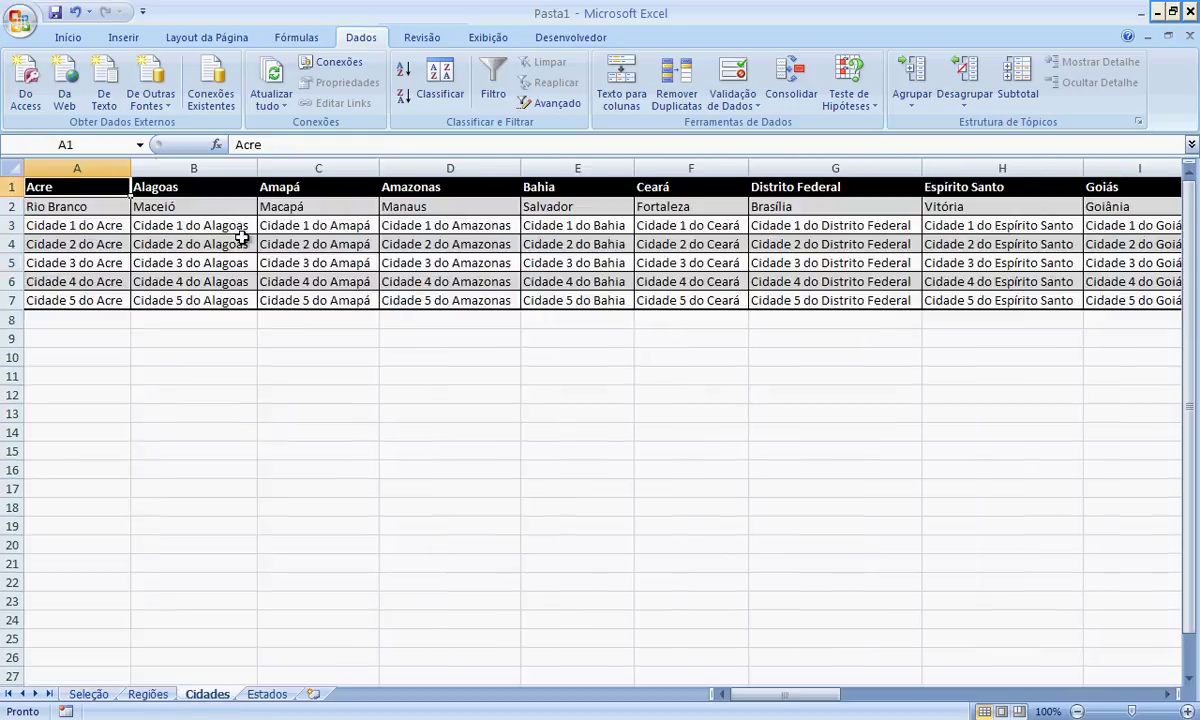
{"action": "key", "text": "F2"}
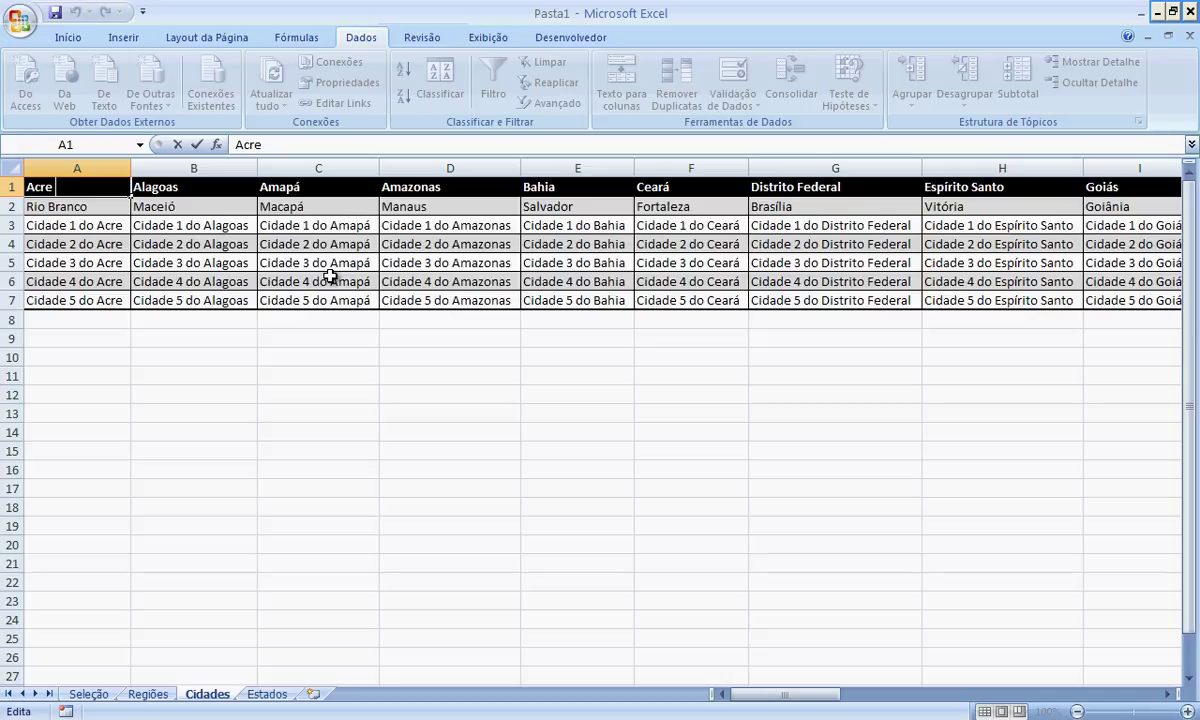
{"action": "key", "text": "Escape"}
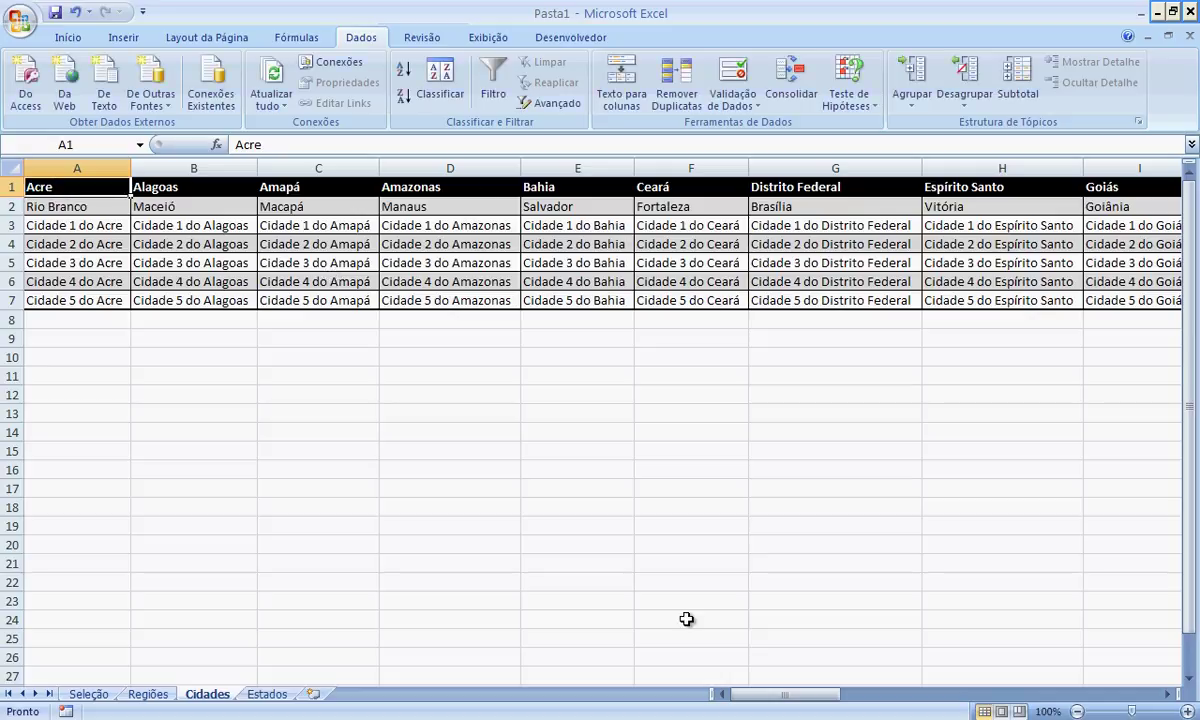
{"action": "left_click_drag", "start_coordinate": [785, 694], "coordinate": [944, 694]}
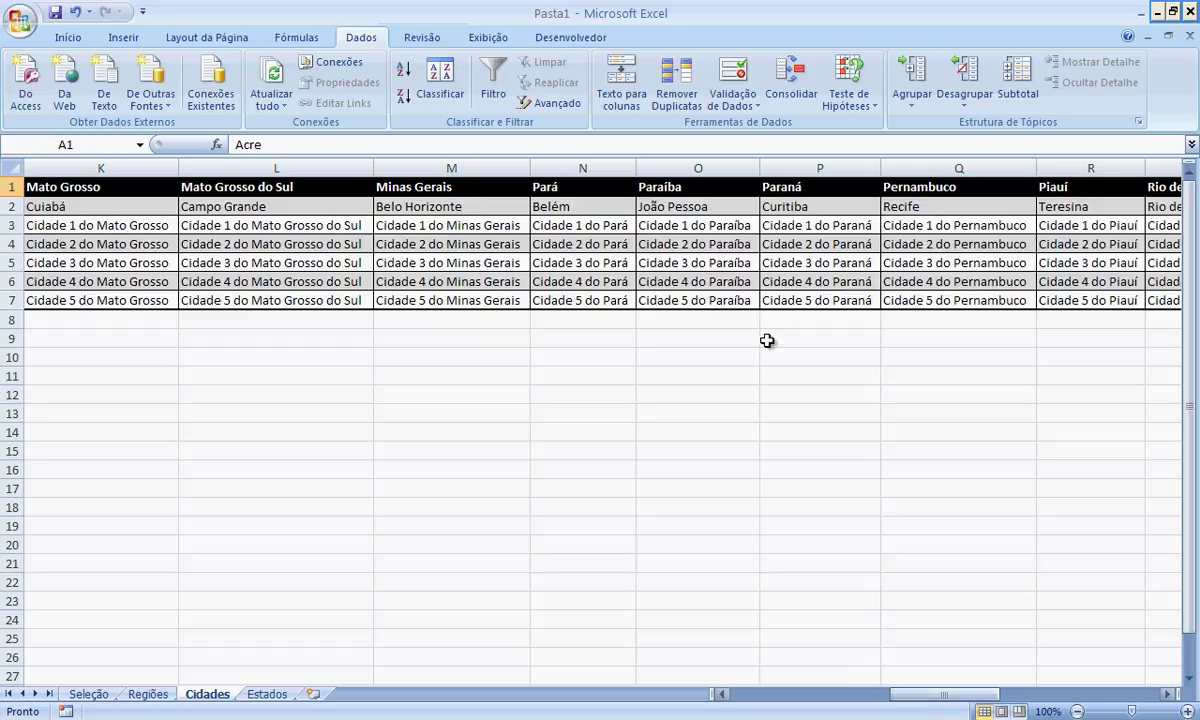
{"action": "left_click", "coordinate": [828, 183]}
{"action": "key", "text": "F2"}
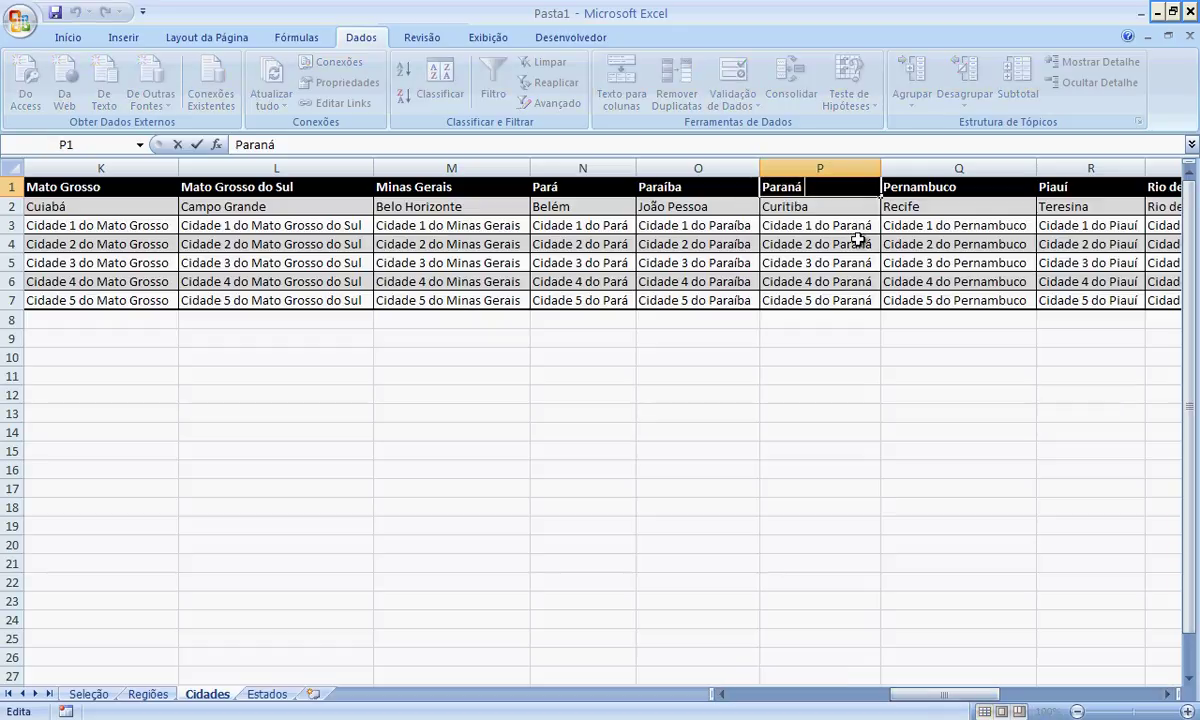
{"action": "key", "text": "Escape"}
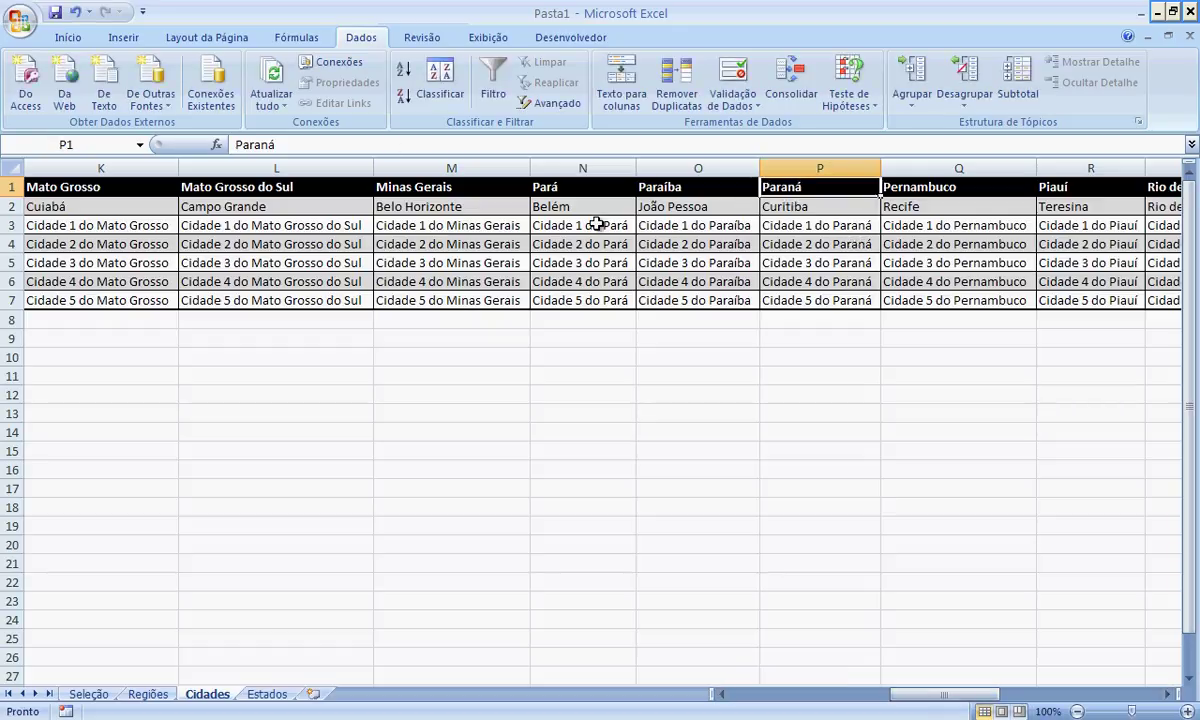
Enter the formula =ARRUMAR(A1) in A11 of the Cidades sheet
{"action": "left_click_drag", "start_coordinate": [944, 694], "coordinate": [702, 694]}
{"action": "left_click", "coordinate": [79, 373]}
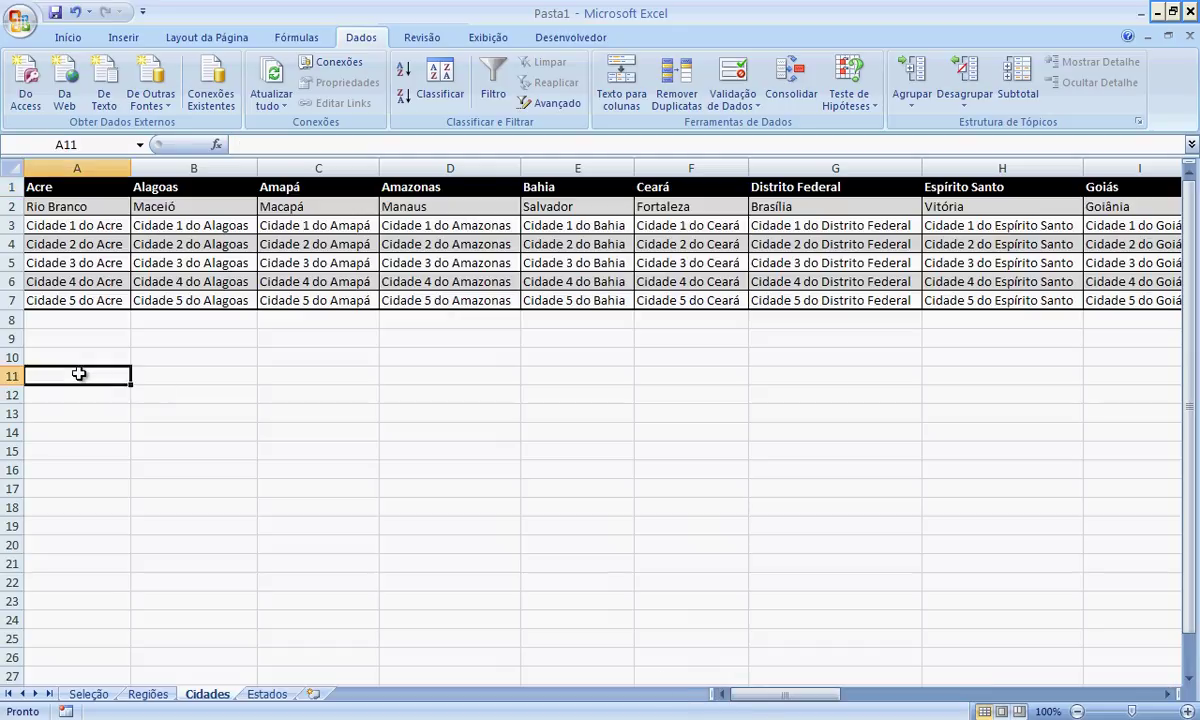
{"action": "type", "text": "=arrumar"}
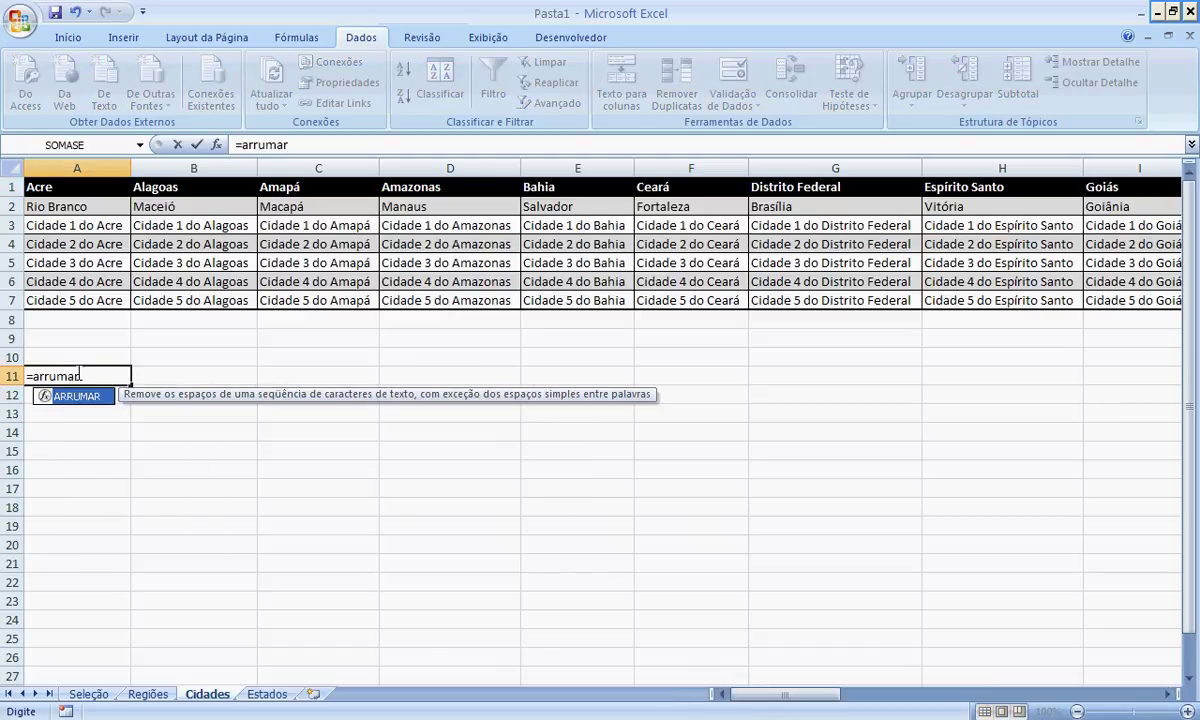
{"action": "type", "text": "("}
{"action": "left_click", "coordinate": [63, 185]}
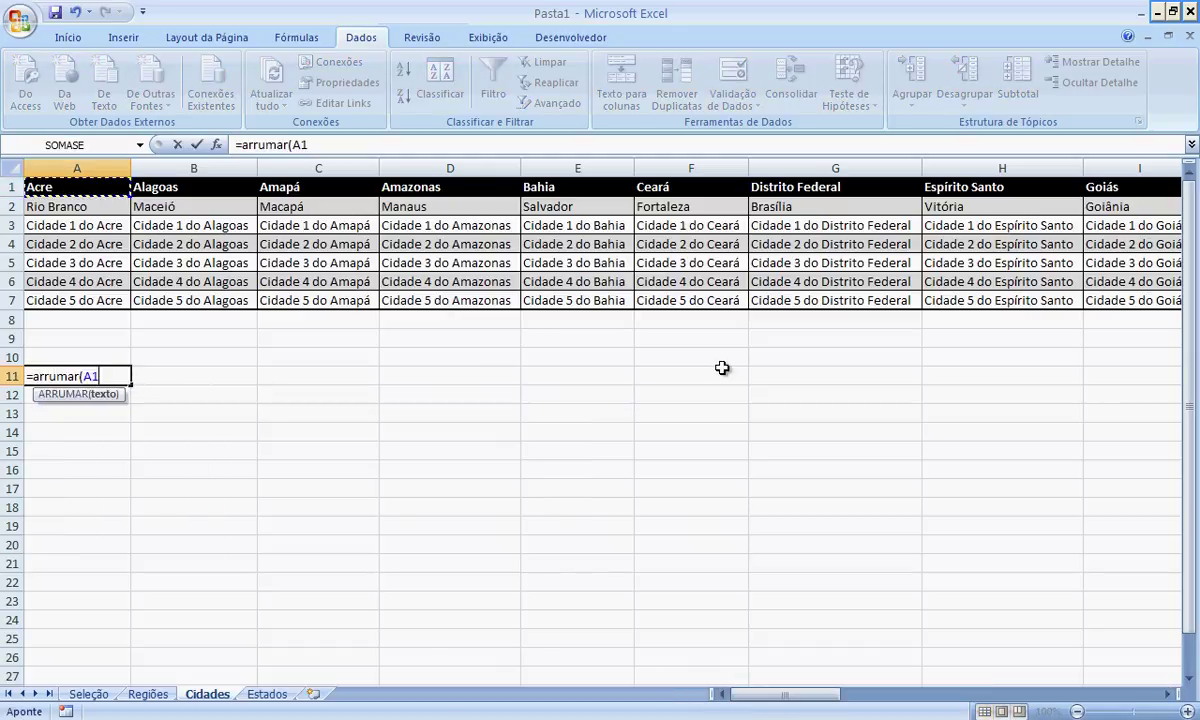
{"action": "key", "text": "Return"}
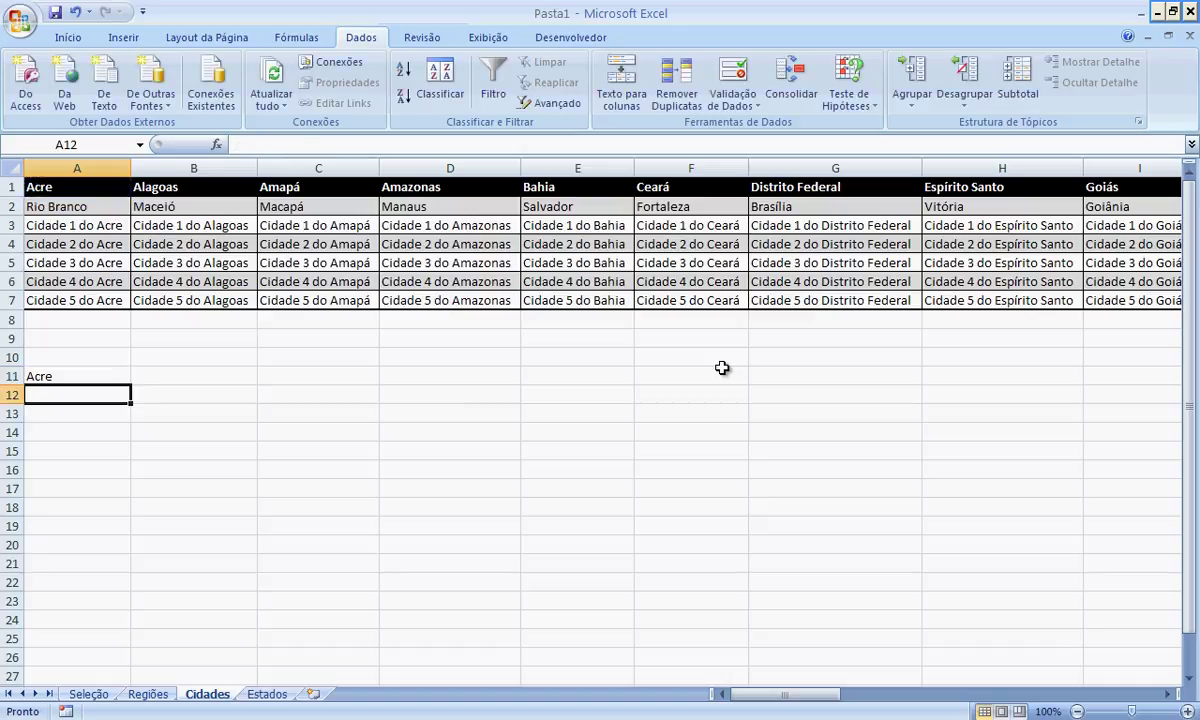
Fill the ARRUMAR formula from A11 across to AA11 and copy the whole range A11:AA11
{"action": "key", "text": "Up"}
{"action": "key", "text": "shift+Right"}
{"action": "key", "text": "shift+Right"}
{"action": "key", "text": "shift+Right"}
{"action": "key", "text": "shift+Right"}
{"action": "key", "text": "shift+Right"}
{"action": "key", "text": "shift+Right"}
{"action": "key", "text": "shift+Right"}
{"action": "key", "text": "shift+Right"}
{"action": "key", "text": "shift+Right"}
{"action": "key", "text": "shift+Right"}
{"action": "key", "text": "shift+Right"}
{"action": "key", "text": "shift+Right"}
{"action": "key", "text": "shift+Right"}
{"action": "key", "text": "shift+Right"}
{"action": "key", "text": "shift+Right"}
{"action": "key", "text": "shift+Right"}
{"action": "key", "text": "shift+Right"}
{"action": "key", "text": "shift+Right"}
{"action": "key", "text": "shift+Right"}
{"action": "key", "text": "shift+Right"}
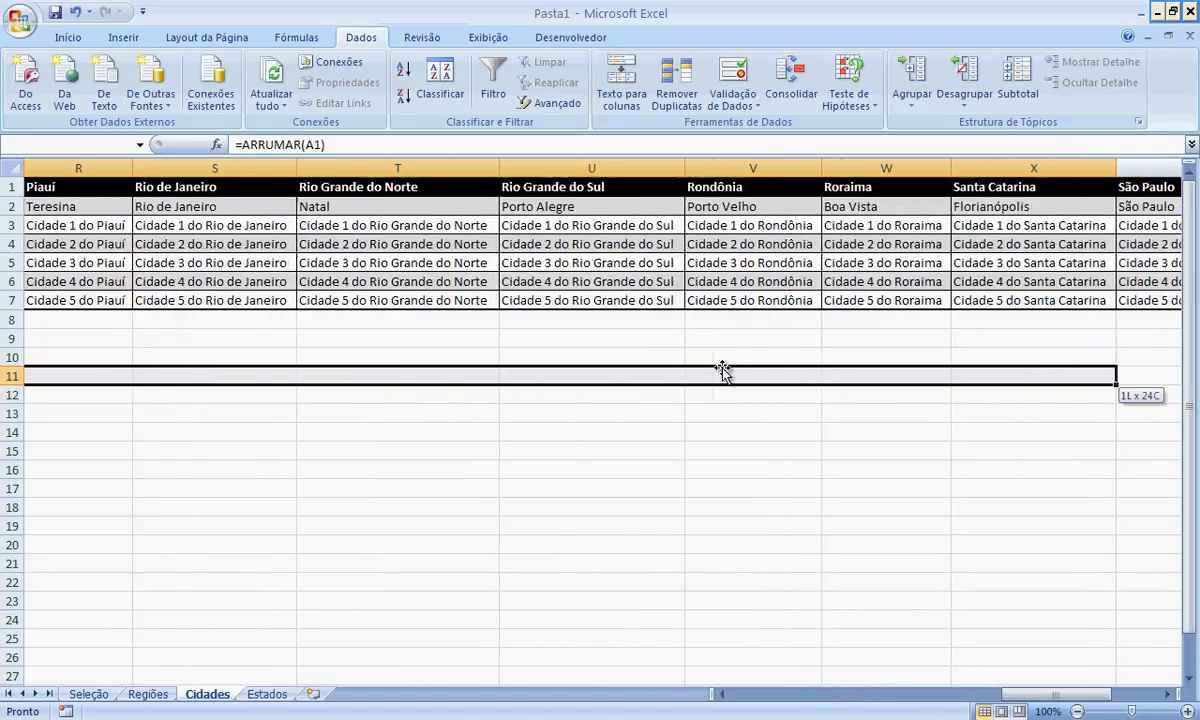
{"action": "key", "text": "shift+Right"}
{"action": "key", "text": "shift+Right"}
{"action": "key", "text": "shift+Right"}
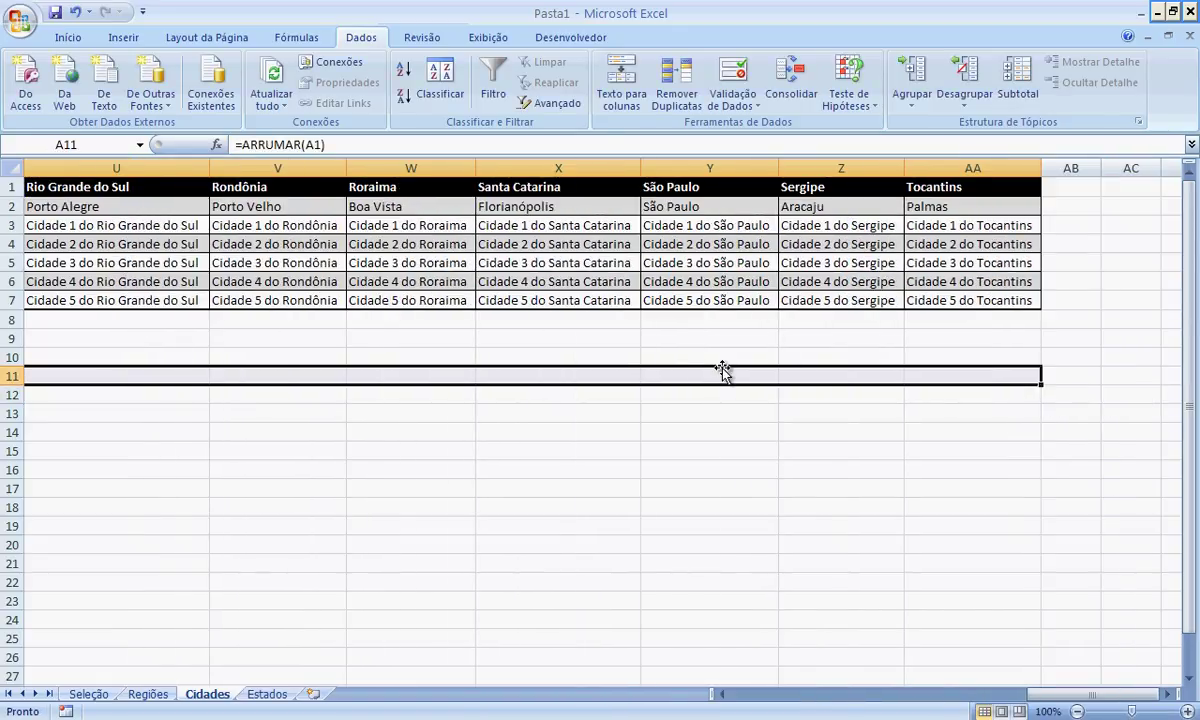
{"action": "key", "text": "ctrl+r"}
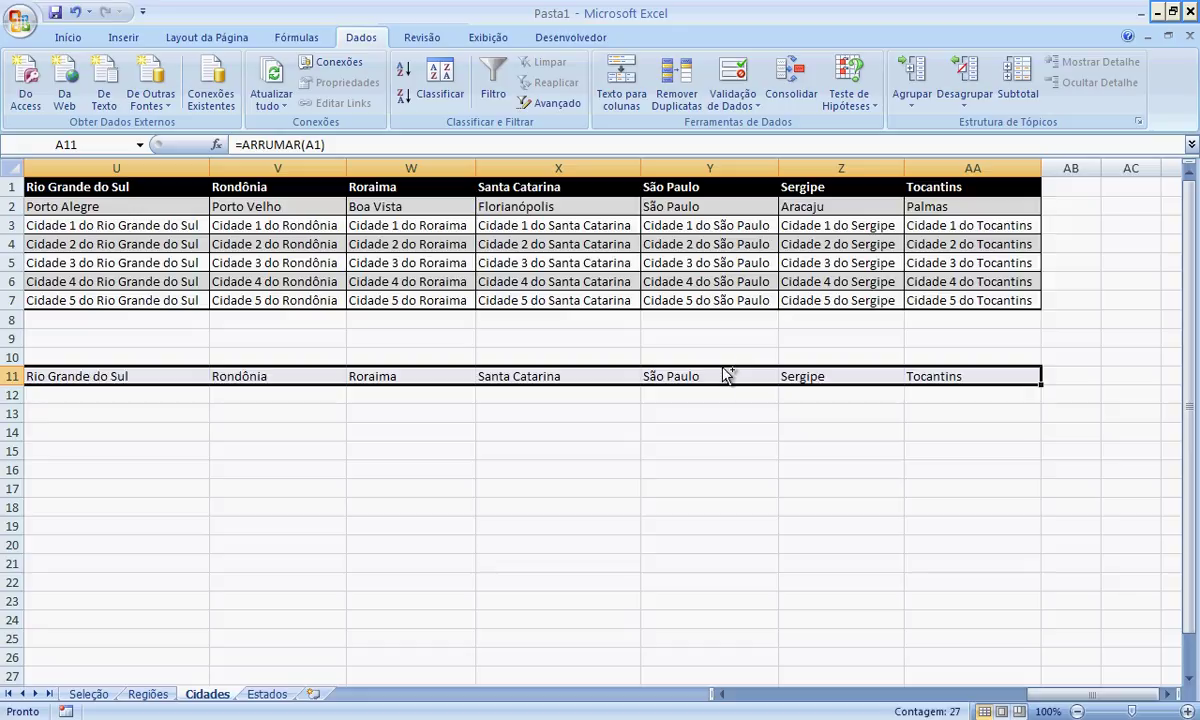
{"action": "key", "text": "ctrl+c"}
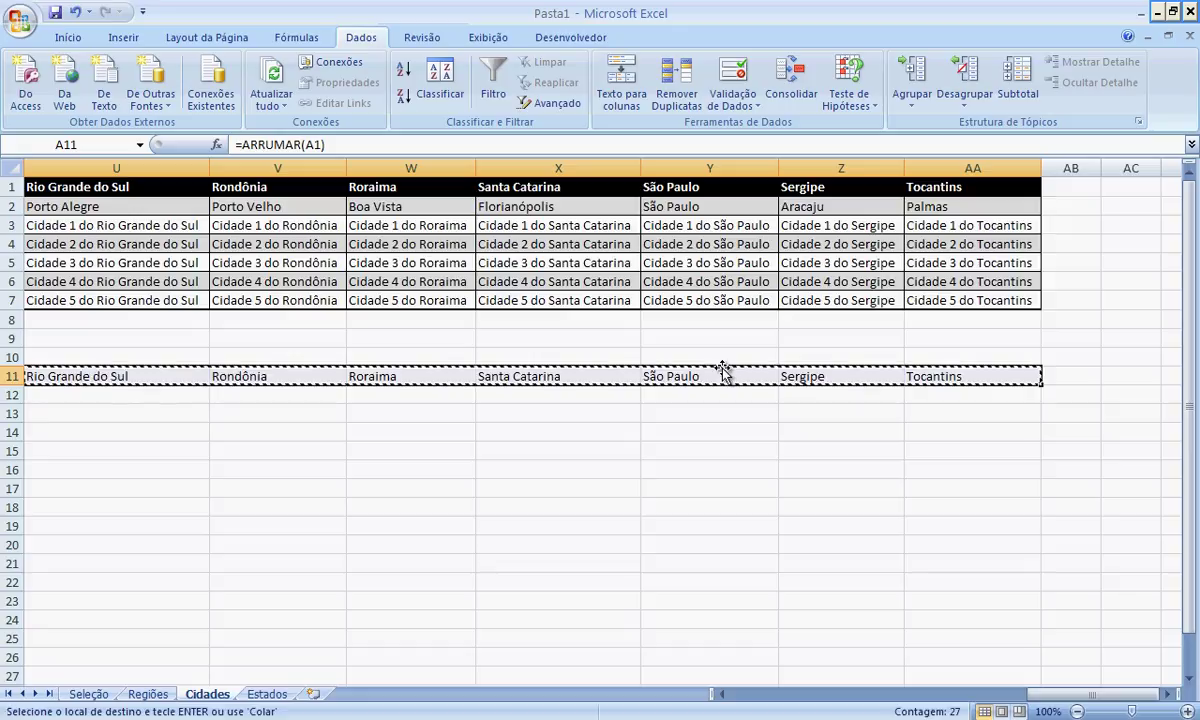
{"action": "left_click_drag", "start_coordinate": [1079, 694], "coordinate": [712, 694]}
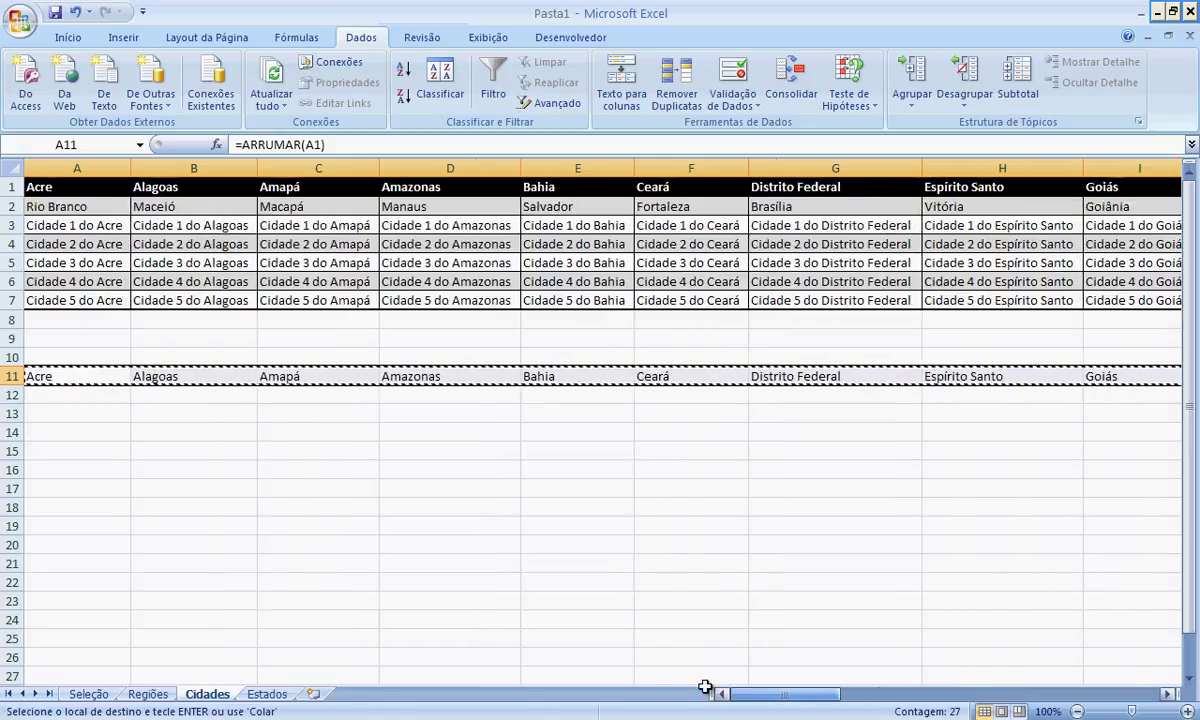
Try to paste the copied row, formulas included, over the state headers starting at A1, and undo the paste
{"action": "left_click", "coordinate": [79, 191]}
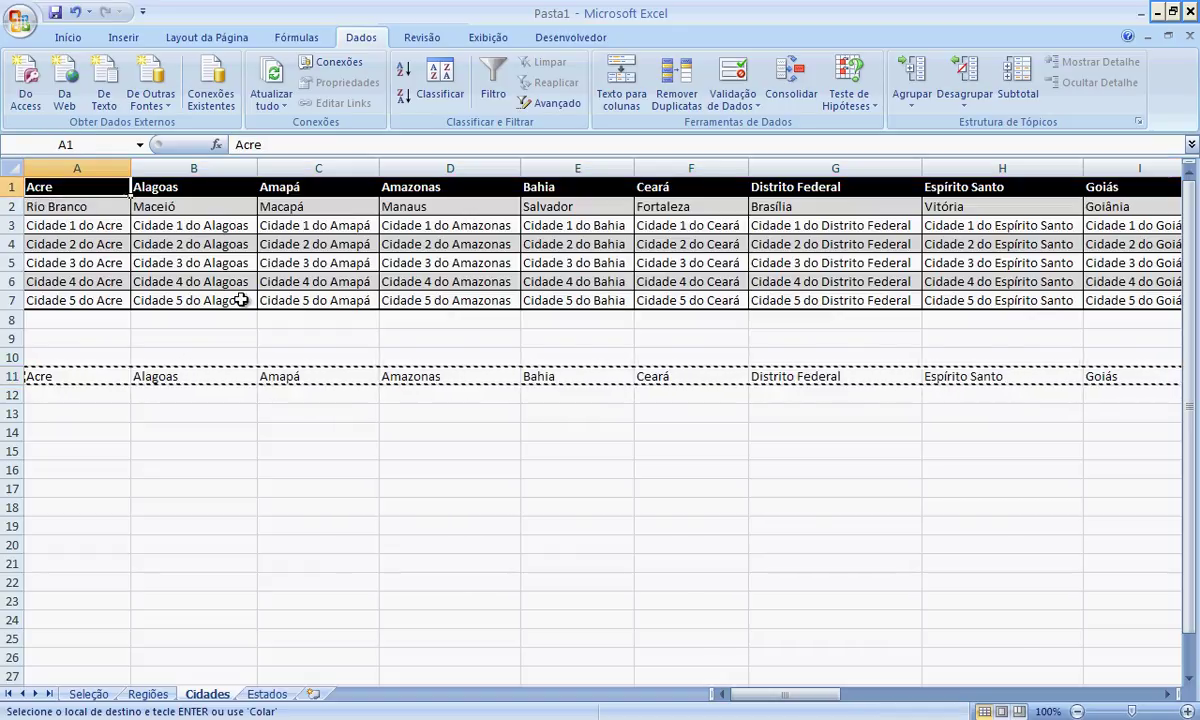
{"action": "key", "text": "Return"}
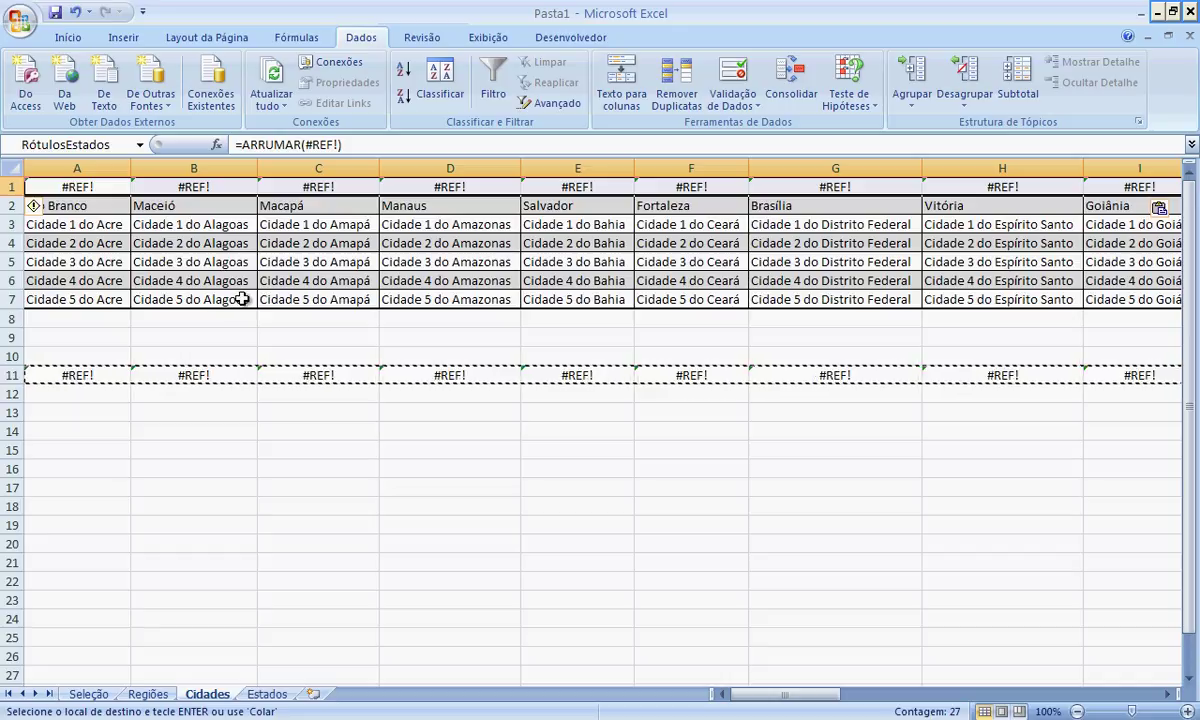
{"action": "left_click", "coordinate": [75, 12]}
Paste the copied state names over the headers starting at A1 as values only (Valores)
{"action": "left_click", "coordinate": [31, 186]}
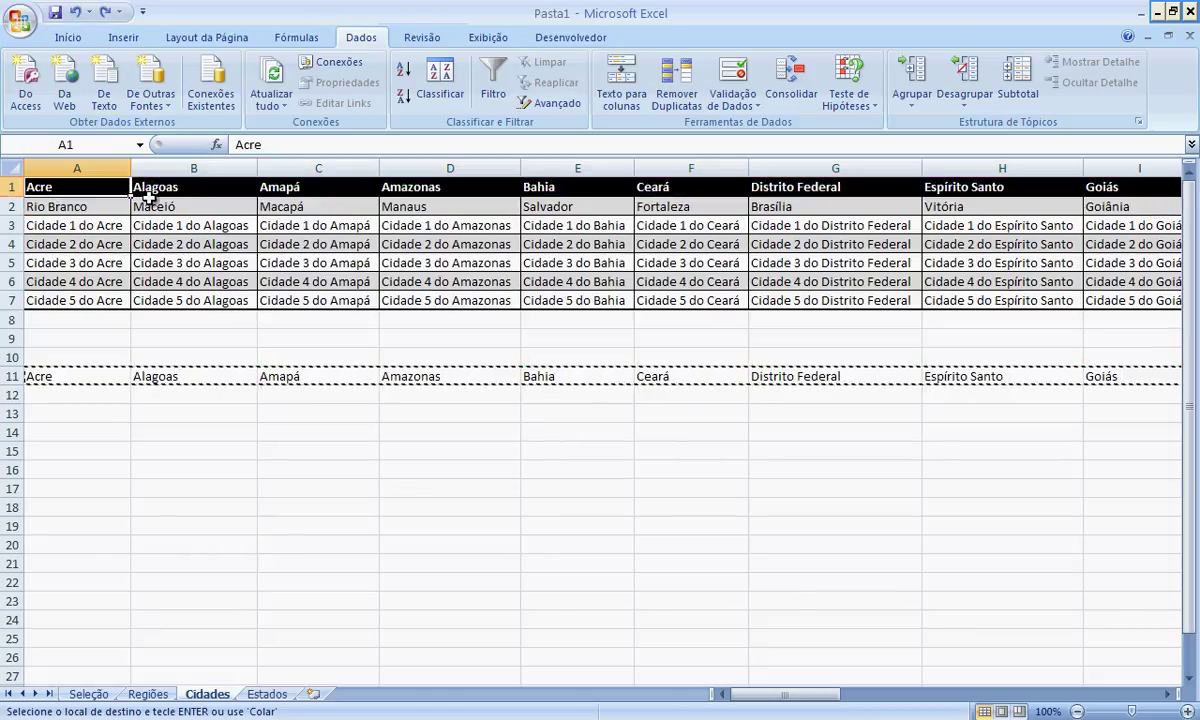
{"action": "right_click", "coordinate": [67, 187]}
{"action": "left_click", "coordinate": [130, 260]}
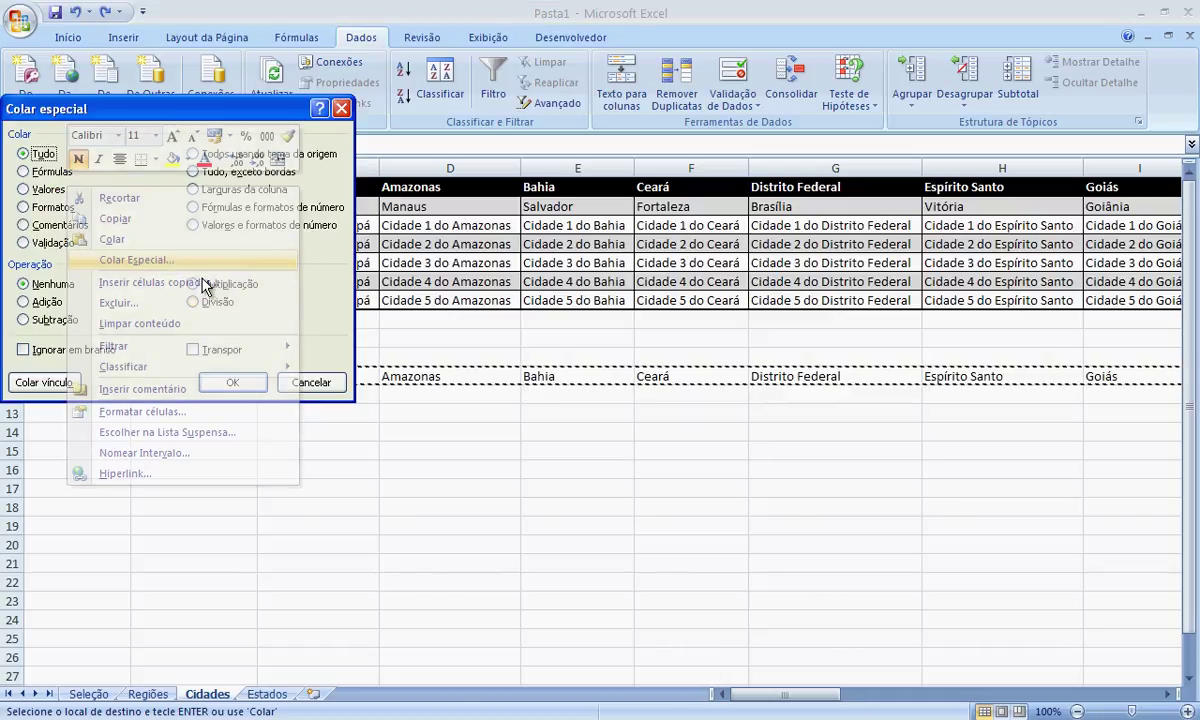
{"action": "left_click", "coordinate": [45, 189]}
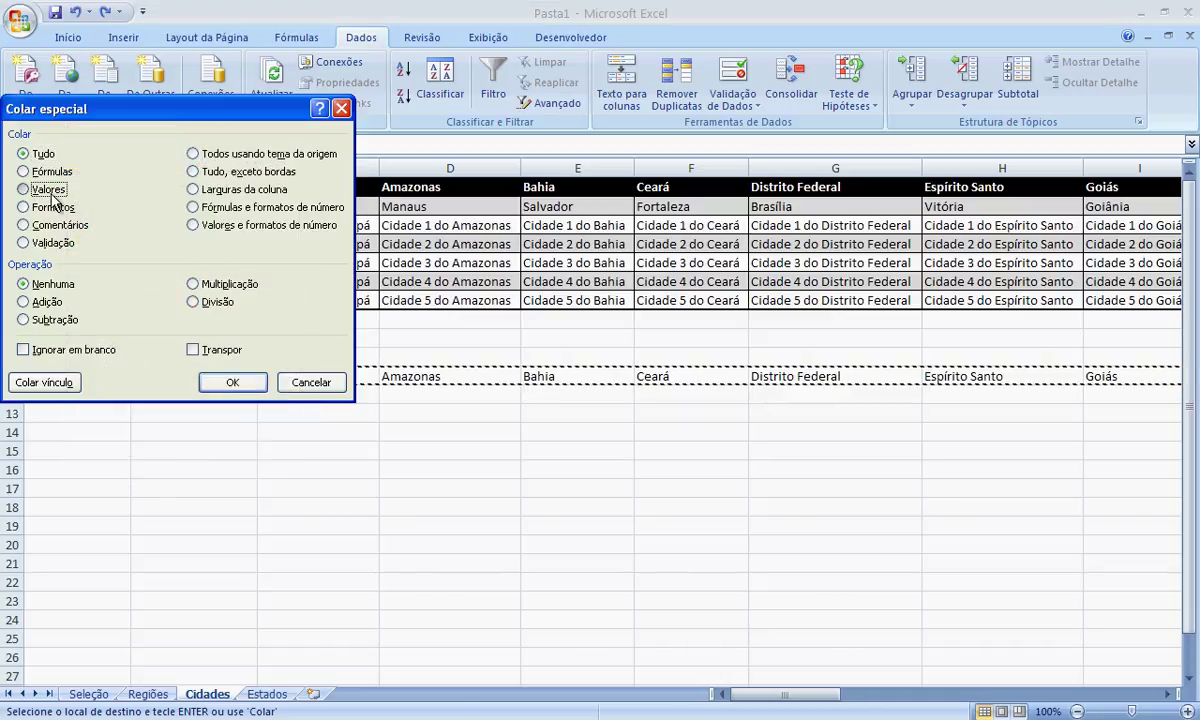
{"action": "left_click", "coordinate": [228, 382]}
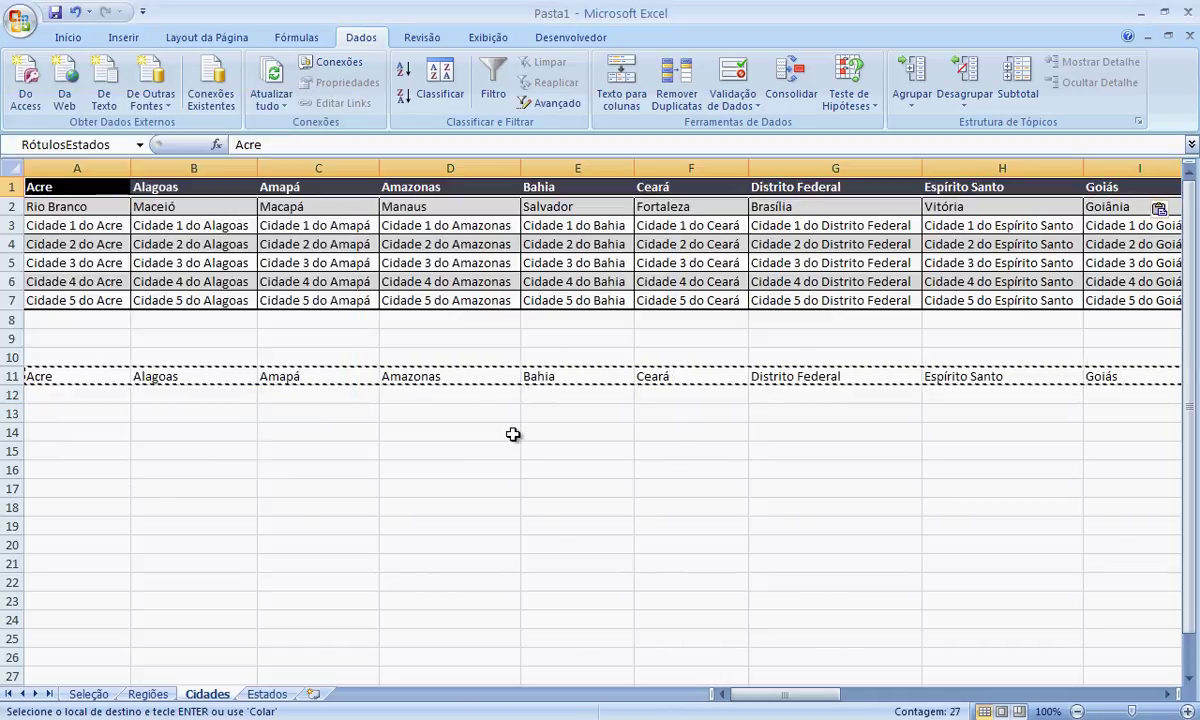
End the copy mode and clear the helper formulas in row 11 of the Cidades sheet
{"action": "key", "text": "Escape"}
{"action": "left_click", "coordinate": [12, 376]}
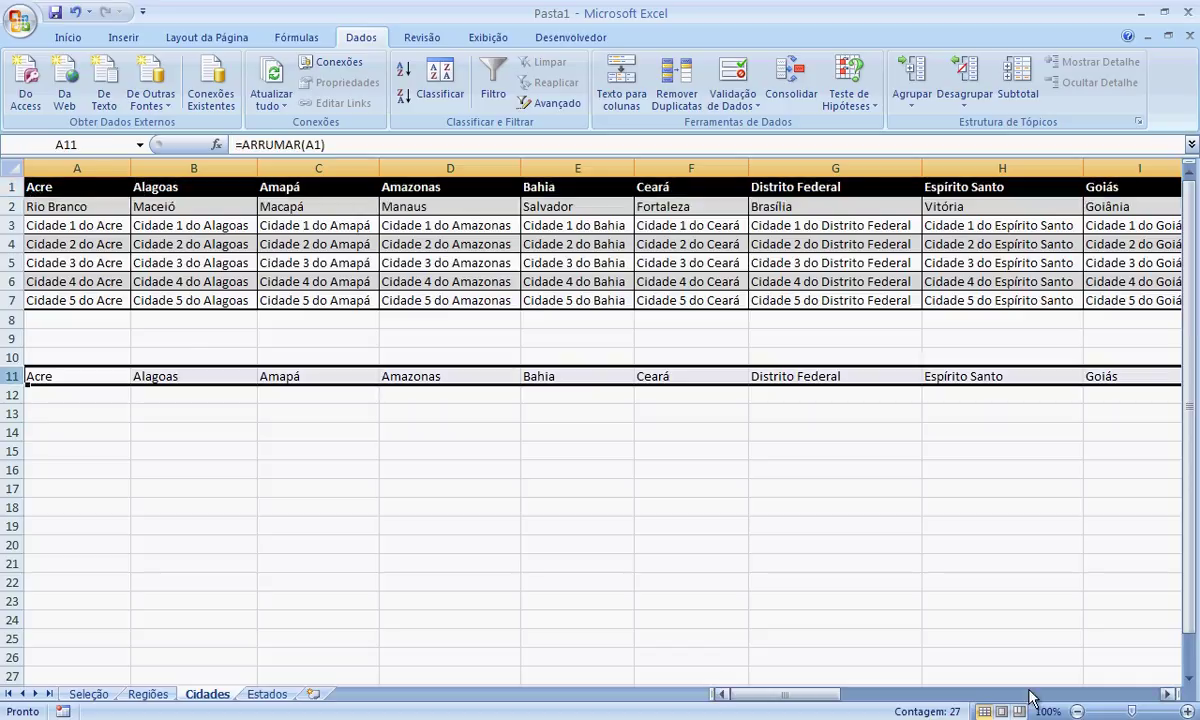
{"action": "key", "text": "Delete"}
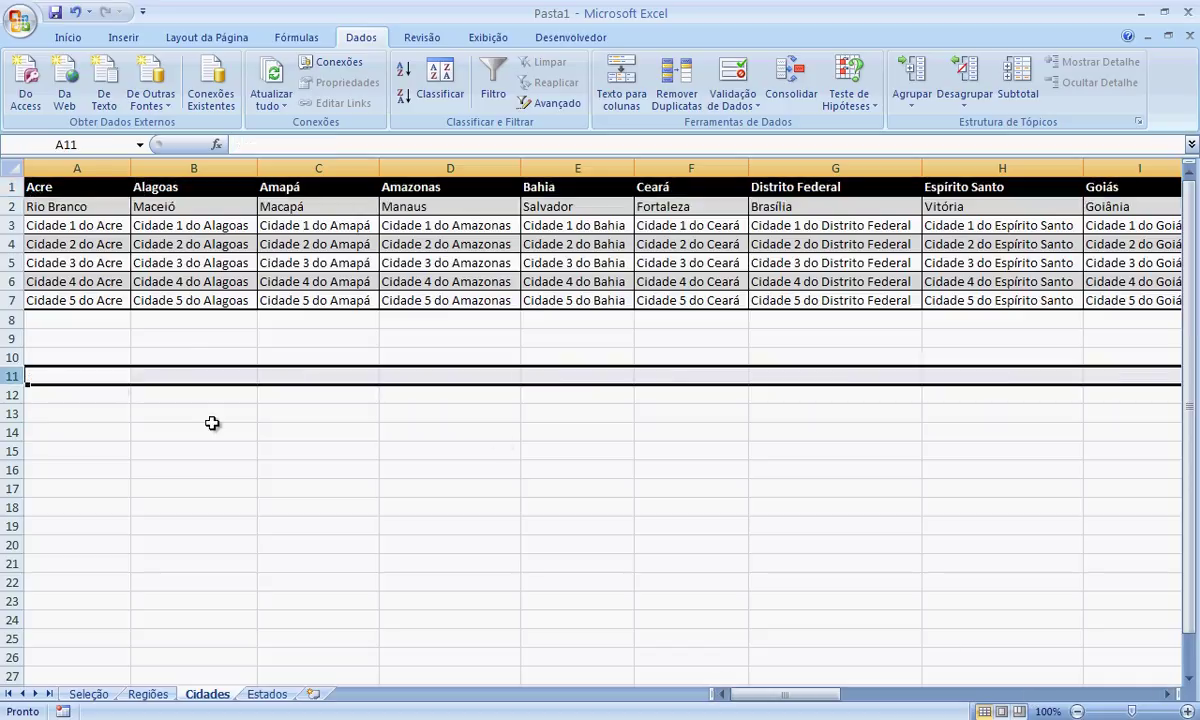
Check the CORRESP formula in B14 of Seleção, including its -1, against the position of Paraná among the state headers on Cidades
{"action": "left_click", "coordinate": [100, 372]}
{"action": "left_click", "coordinate": [88, 694]}
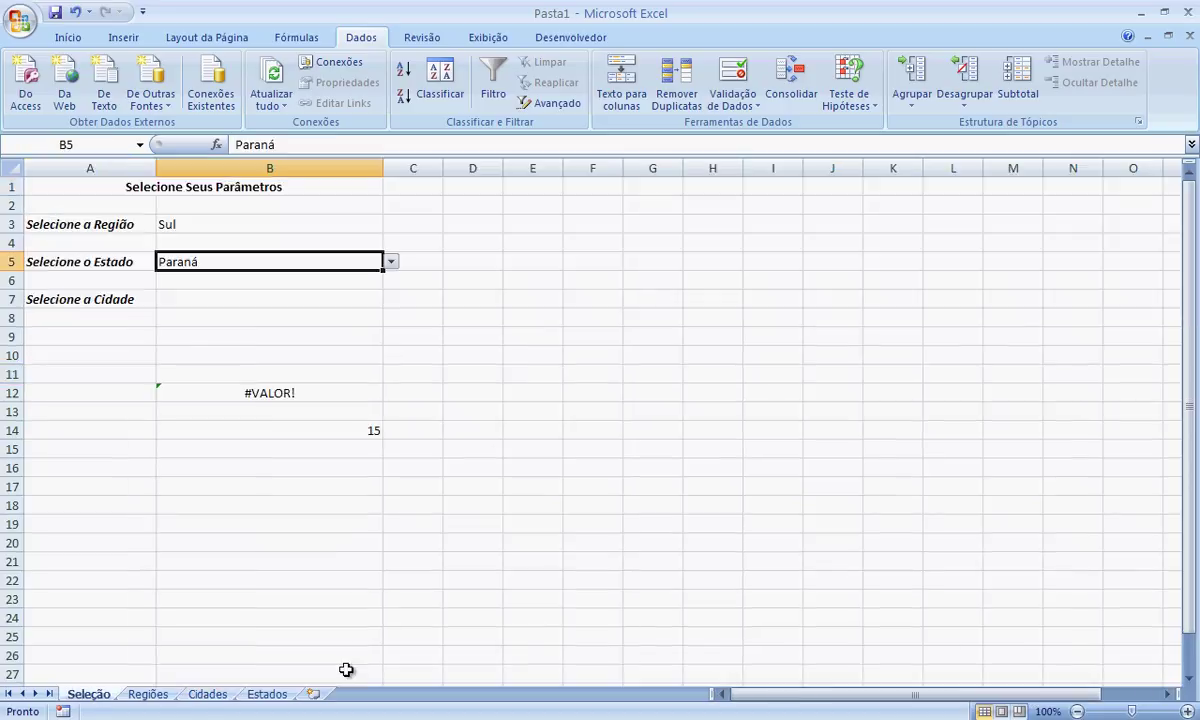
{"action": "left_click", "coordinate": [365, 428]}
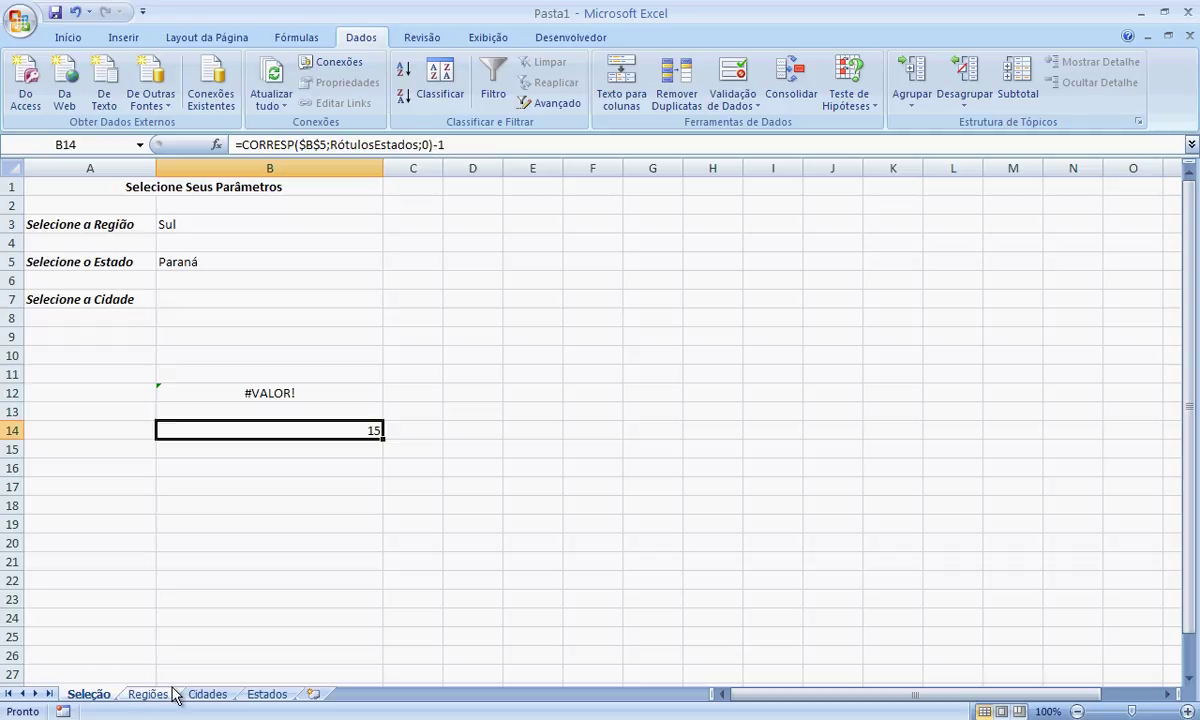
{"action": "left_click", "coordinate": [207, 694]}
{"action": "left_click_drag", "start_coordinate": [100, 187], "coordinate": [260, 188]}
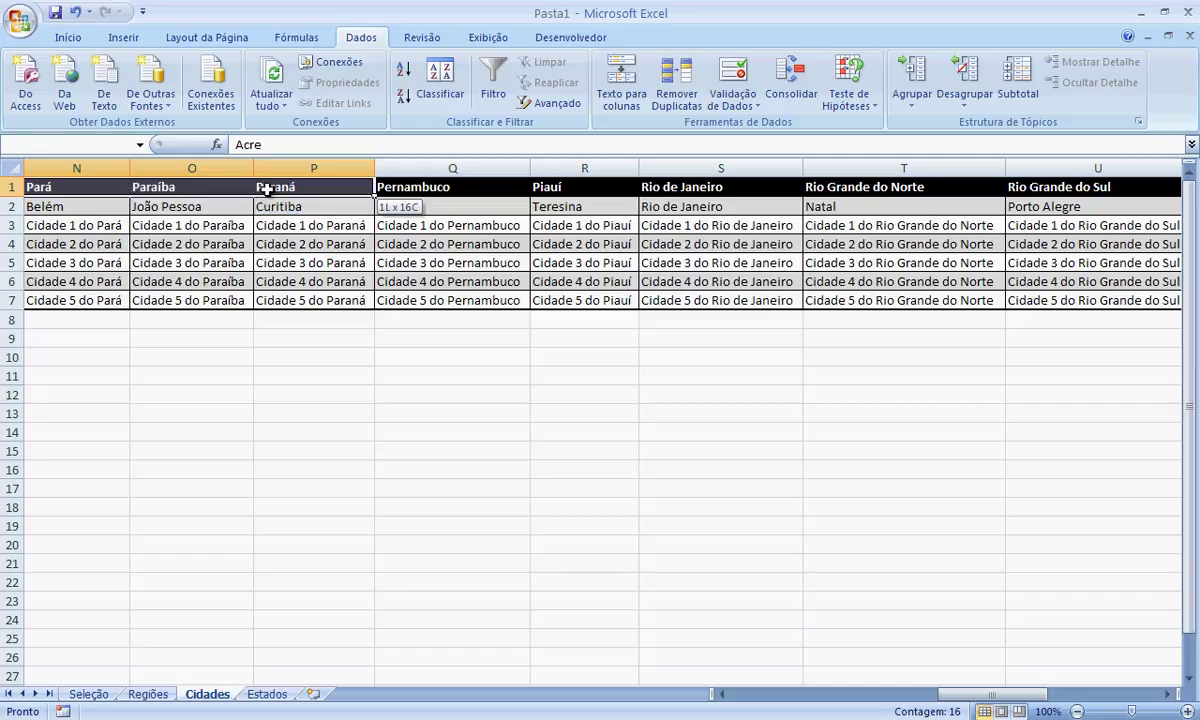
{"action": "left_click_drag", "start_coordinate": [266, 190], "coordinate": [293, 188]}
{"action": "left_click_drag", "start_coordinate": [293, 188], "coordinate": [297, 193]}
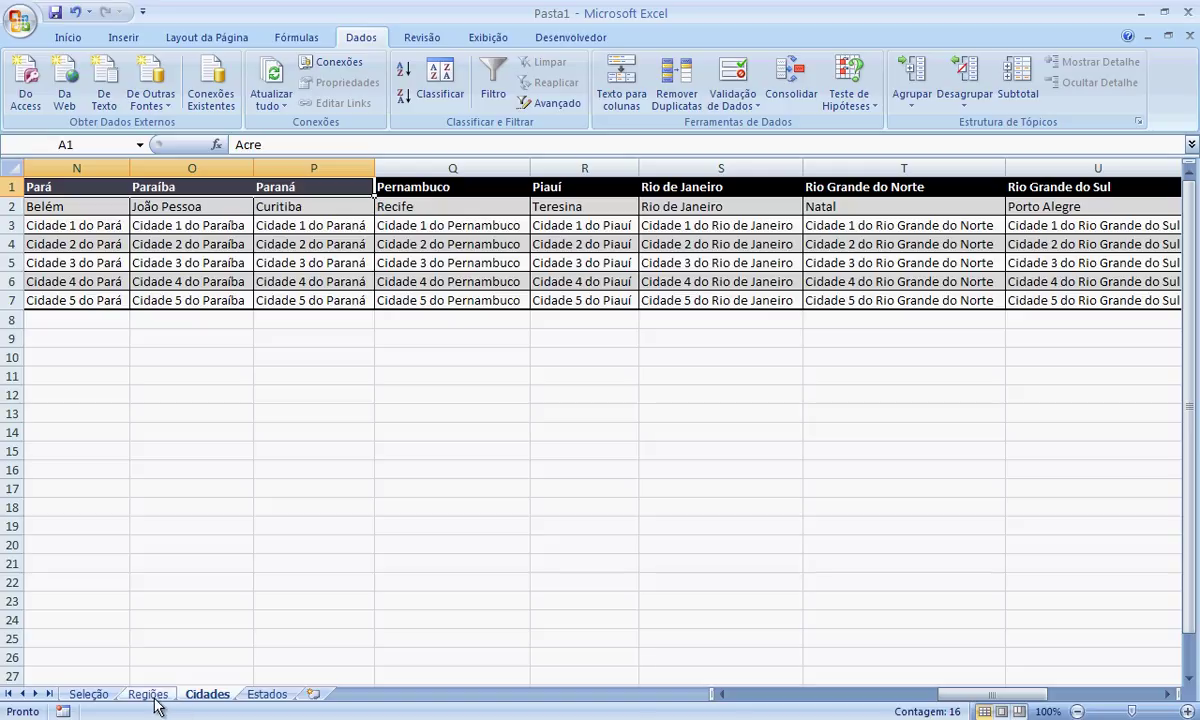
{"action": "left_click", "coordinate": [90, 695]}
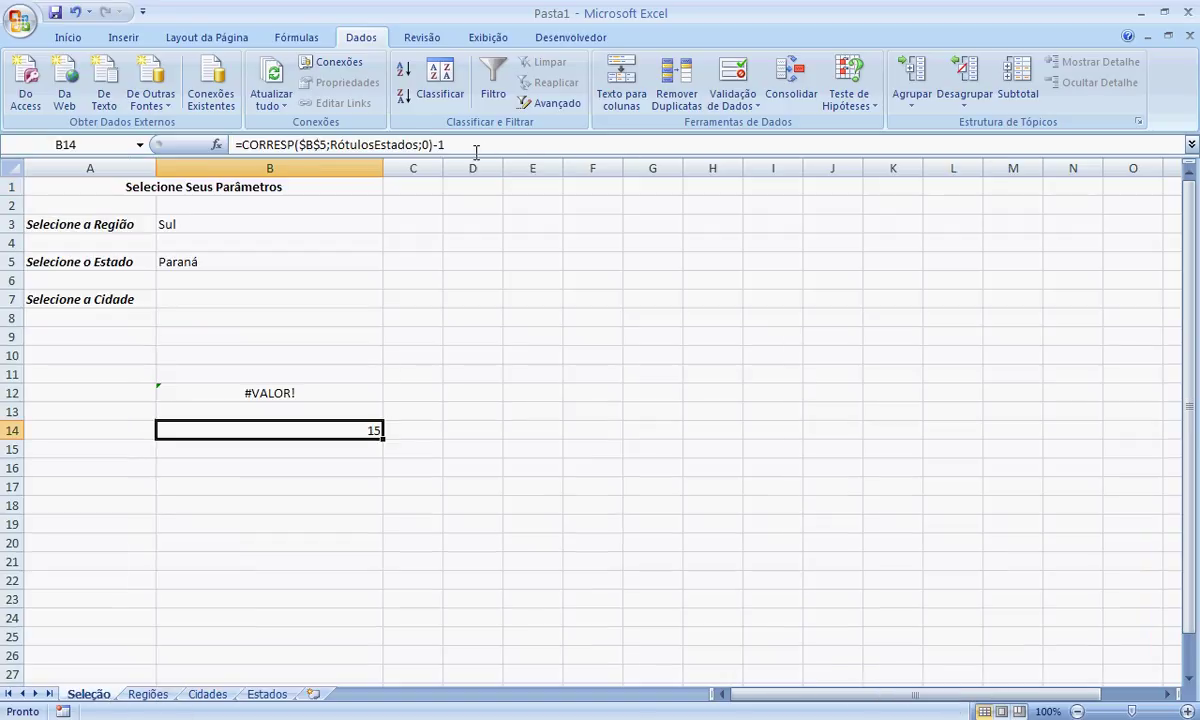
{"action": "left_click_drag", "start_coordinate": [462, 148], "coordinate": [435, 146]}
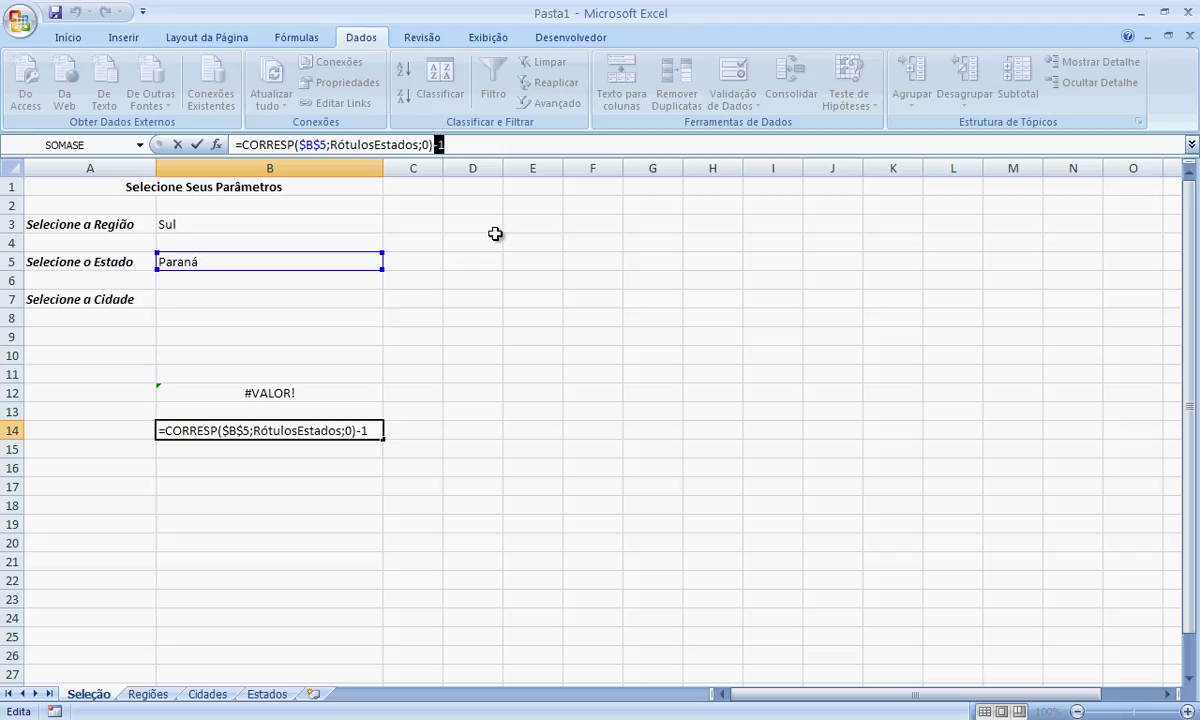
{"action": "key", "text": "Return"}
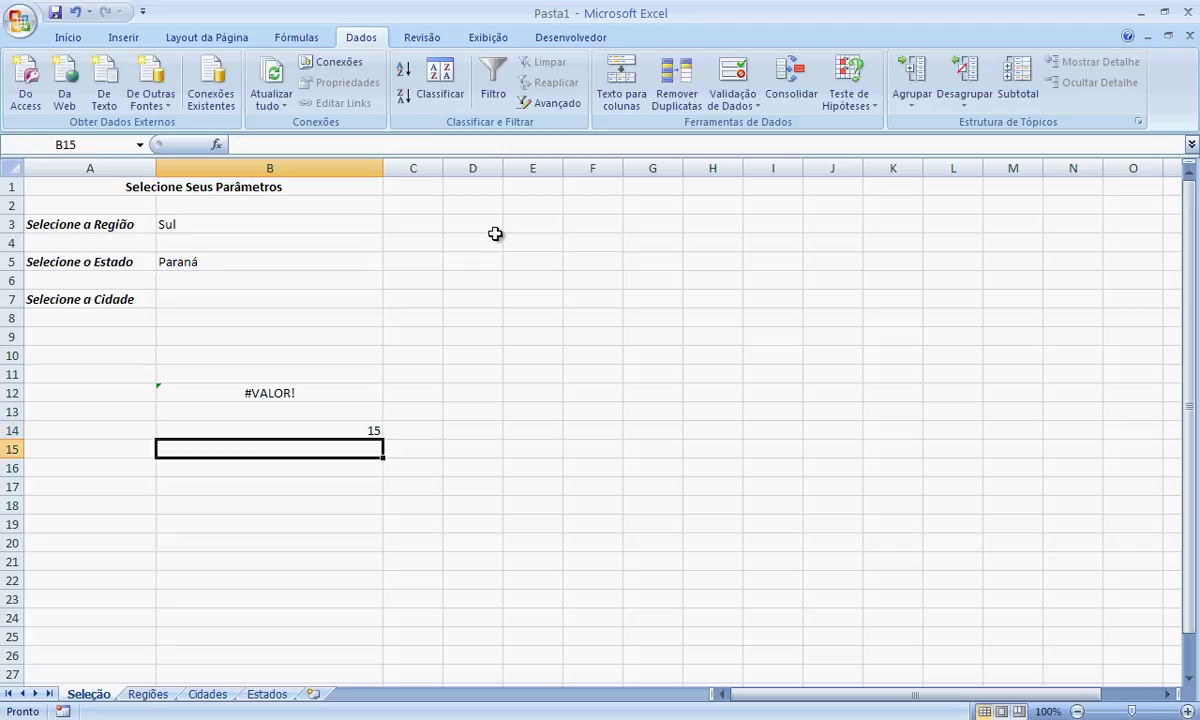
Copy the CORRESP expression with its -1, without the equals sign, from the formula in B14
{"action": "left_click", "coordinate": [254, 393]}
{"action": "left_click", "coordinate": [376, 430]}
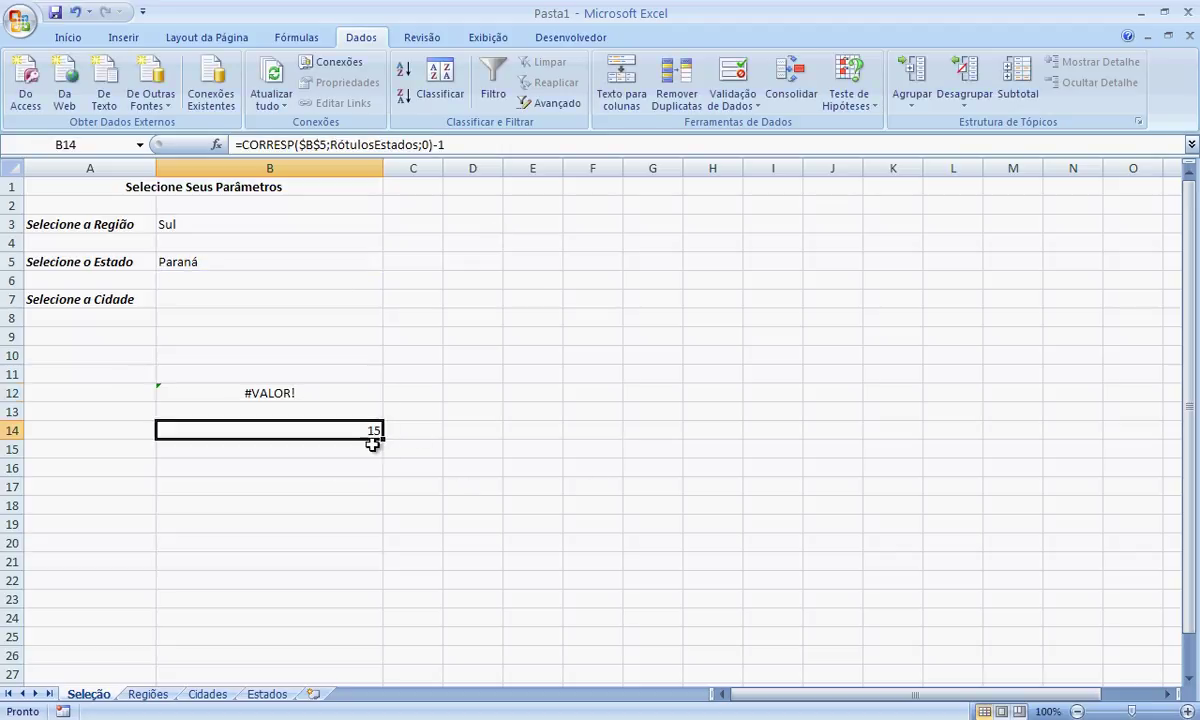
{"action": "key", "text": "F2"}
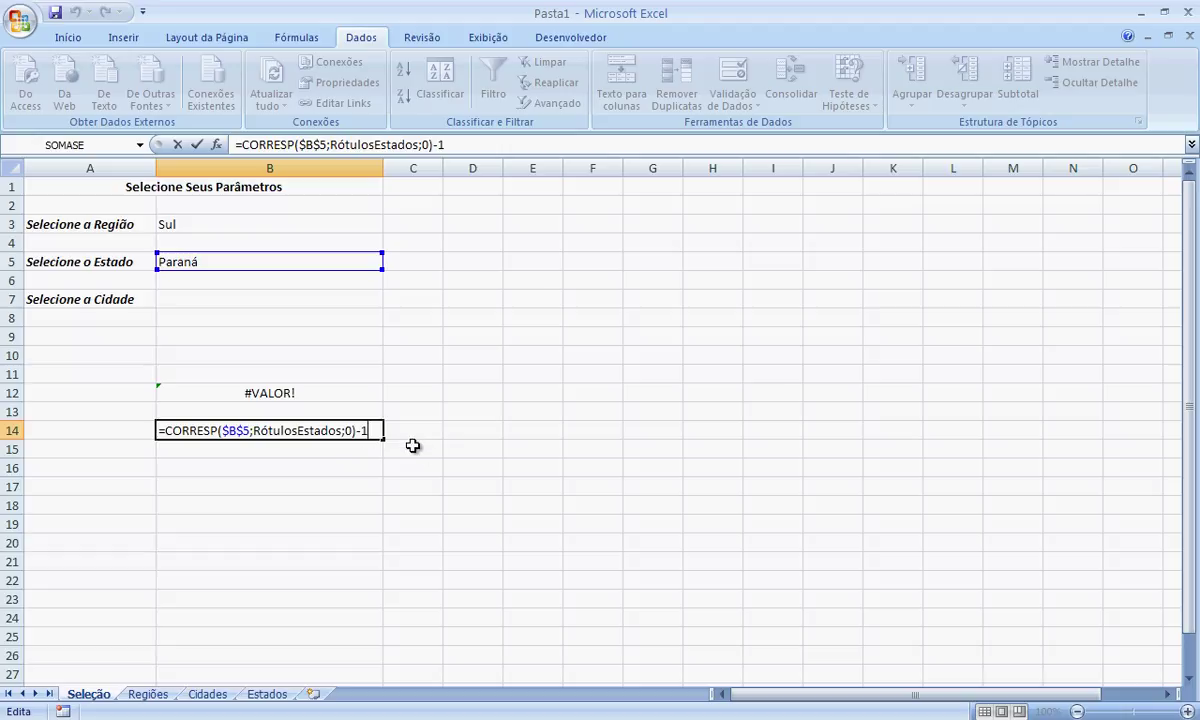
{"action": "left_click_drag", "start_coordinate": [376, 430], "coordinate": [173, 423]}
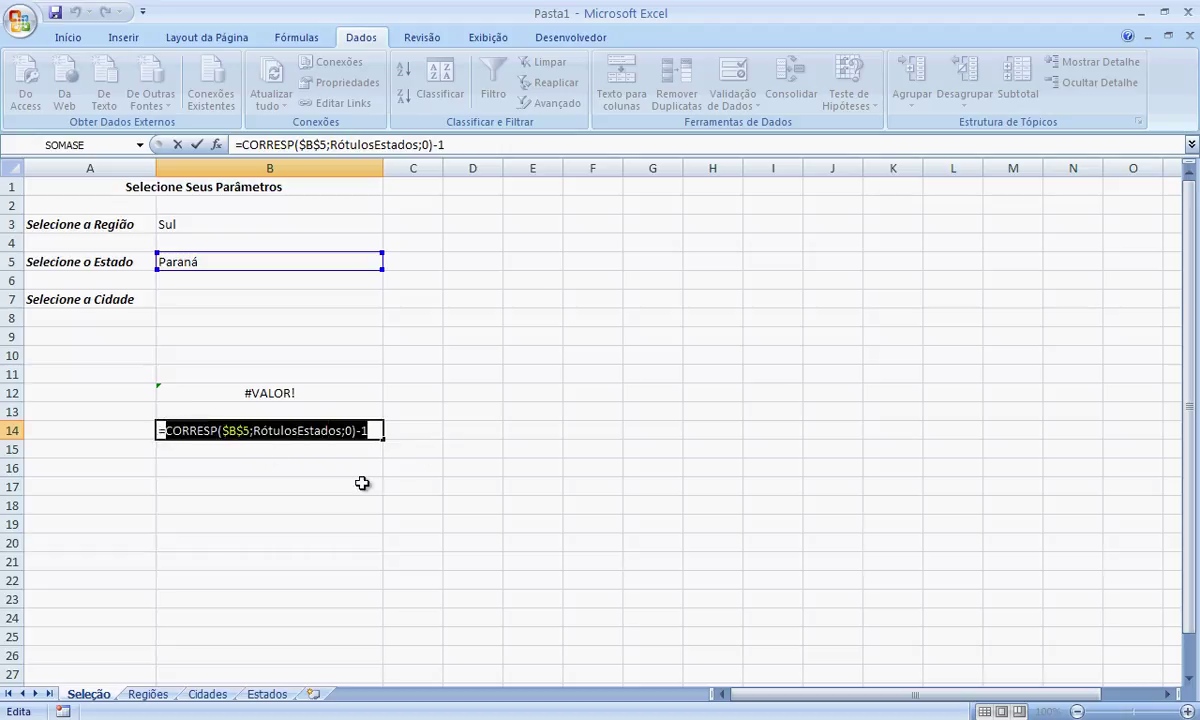
{"action": "key", "text": "Escape"}
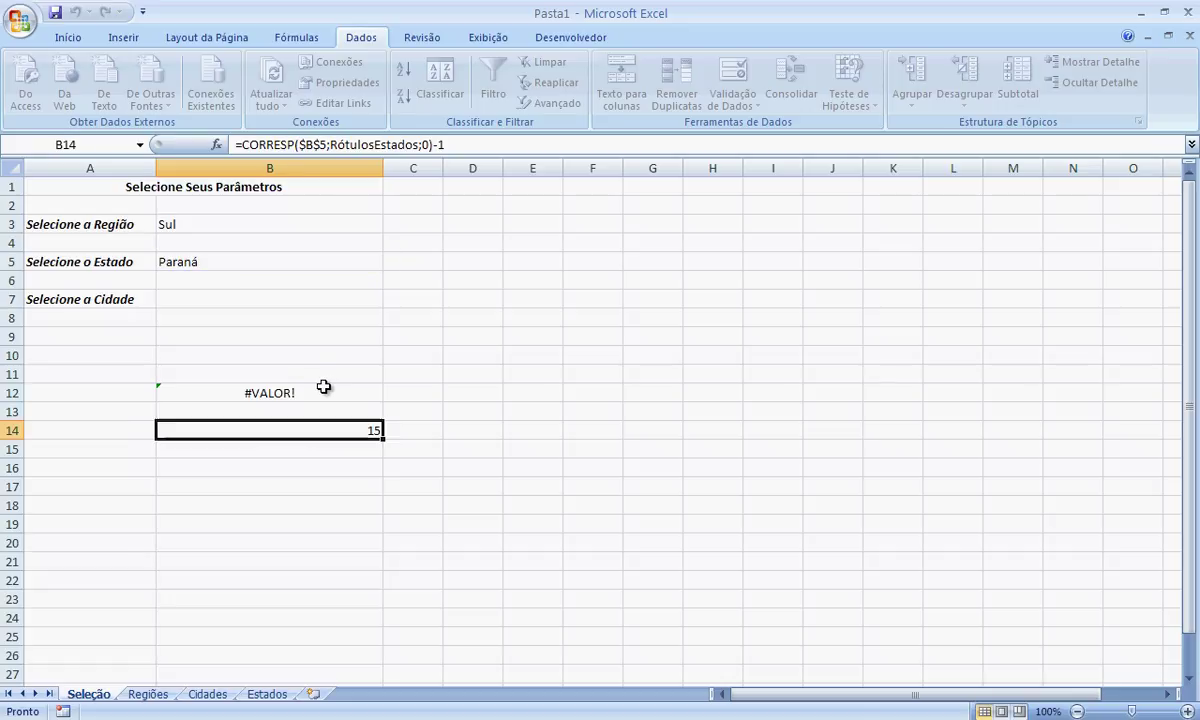
Replace the column argument of the DESLOC formula in B12 with CORRESP($B$5;RótulosEstados;0)-1
{"action": "left_click", "coordinate": [324, 390]}
{"action": "key", "text": "F2"}
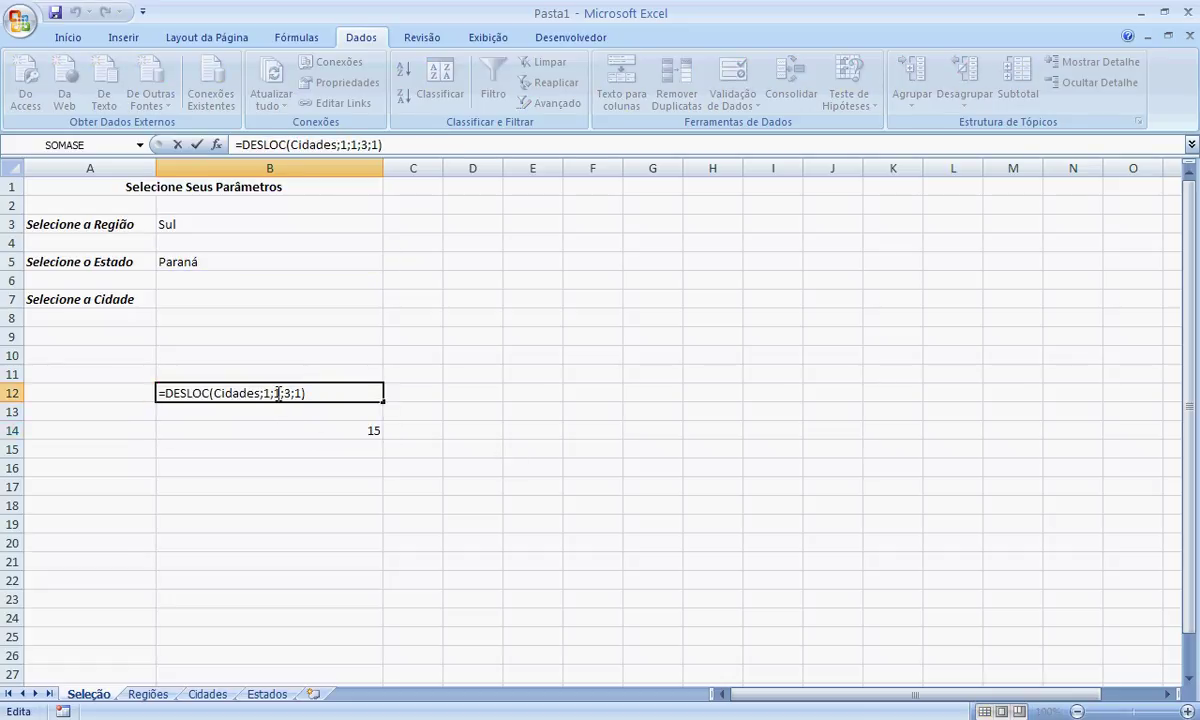
{"action": "double_click", "coordinate": [277, 393]}
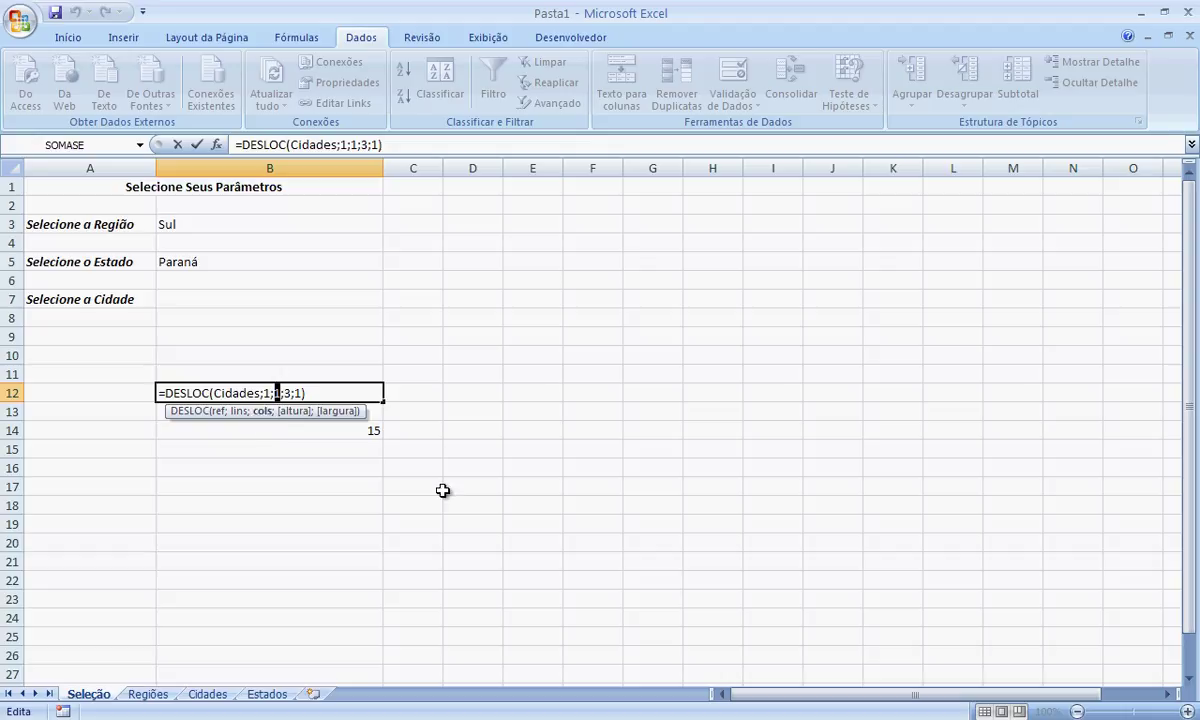
{"action": "type", "text": "CORRESP($B$5;RótulosEstados;0)-1"}
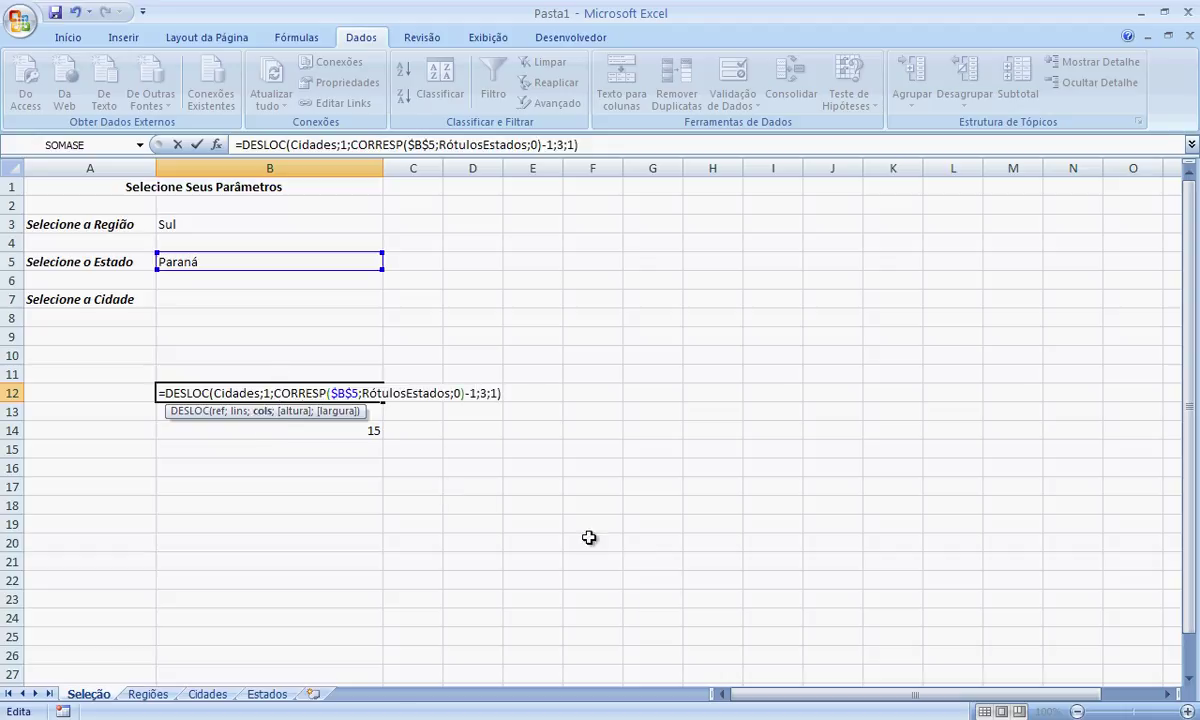
{"action": "key", "text": "Return"}
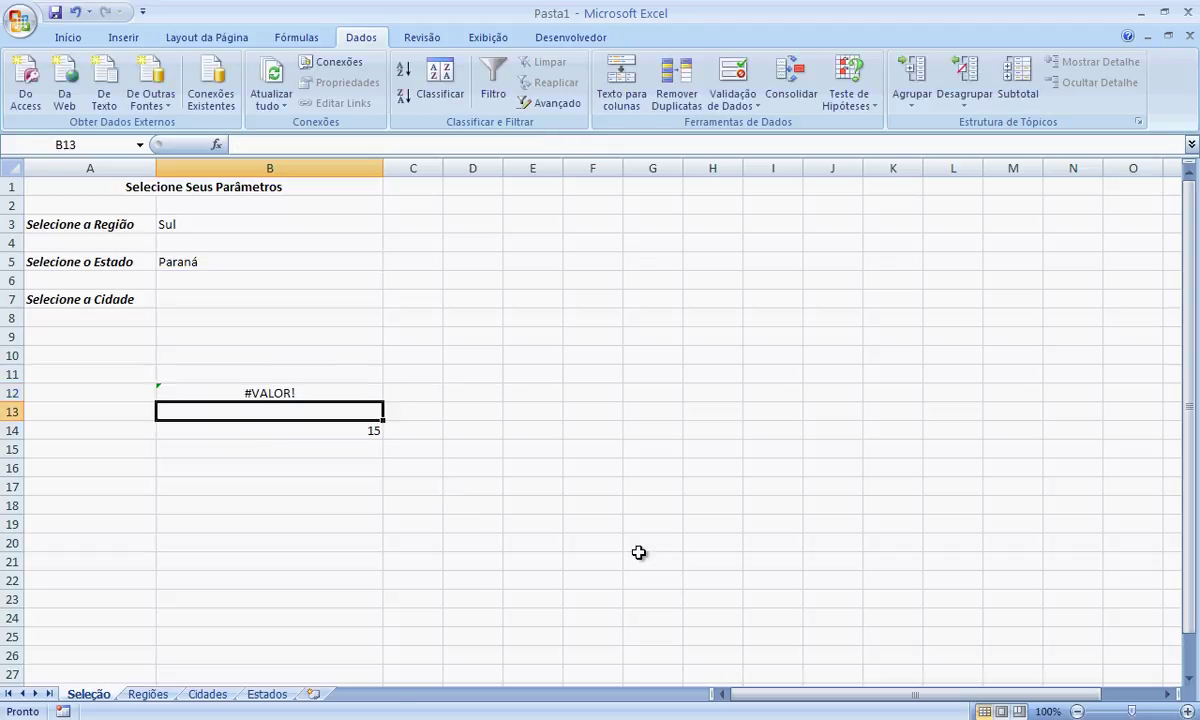
{"action": "left_click", "coordinate": [314, 392]}
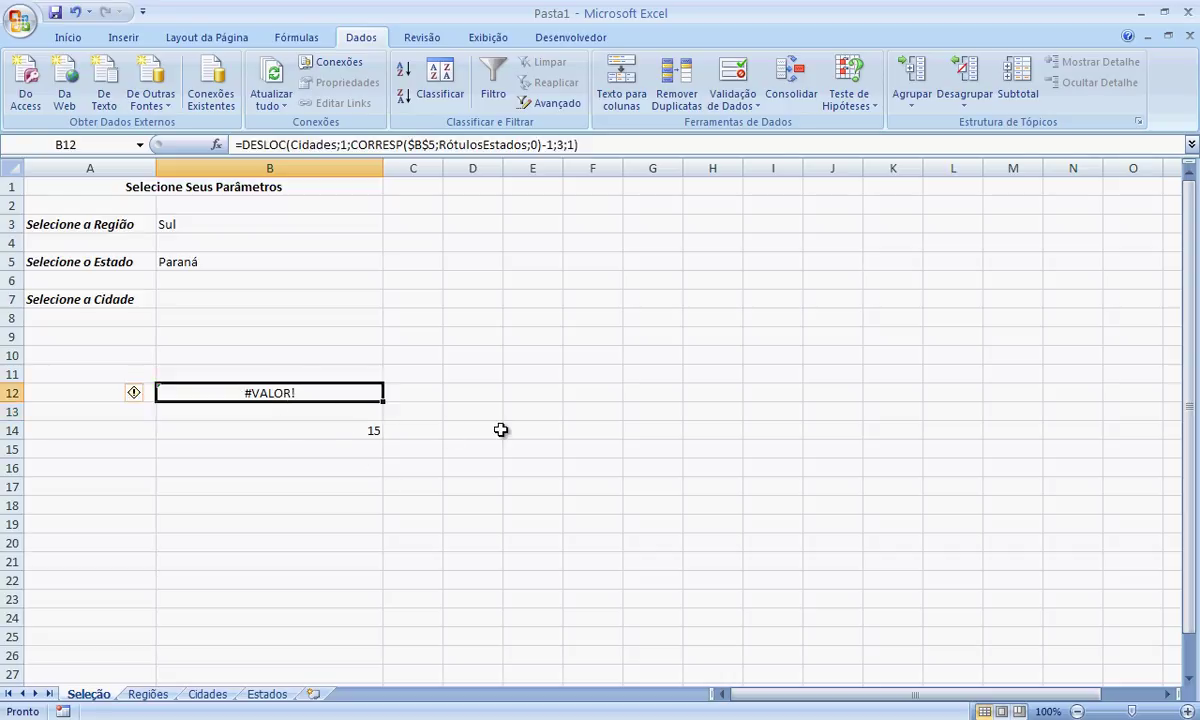
{"action": "left_click", "coordinate": [561, 145]}
{"action": "double_click", "coordinate": [561, 145]}
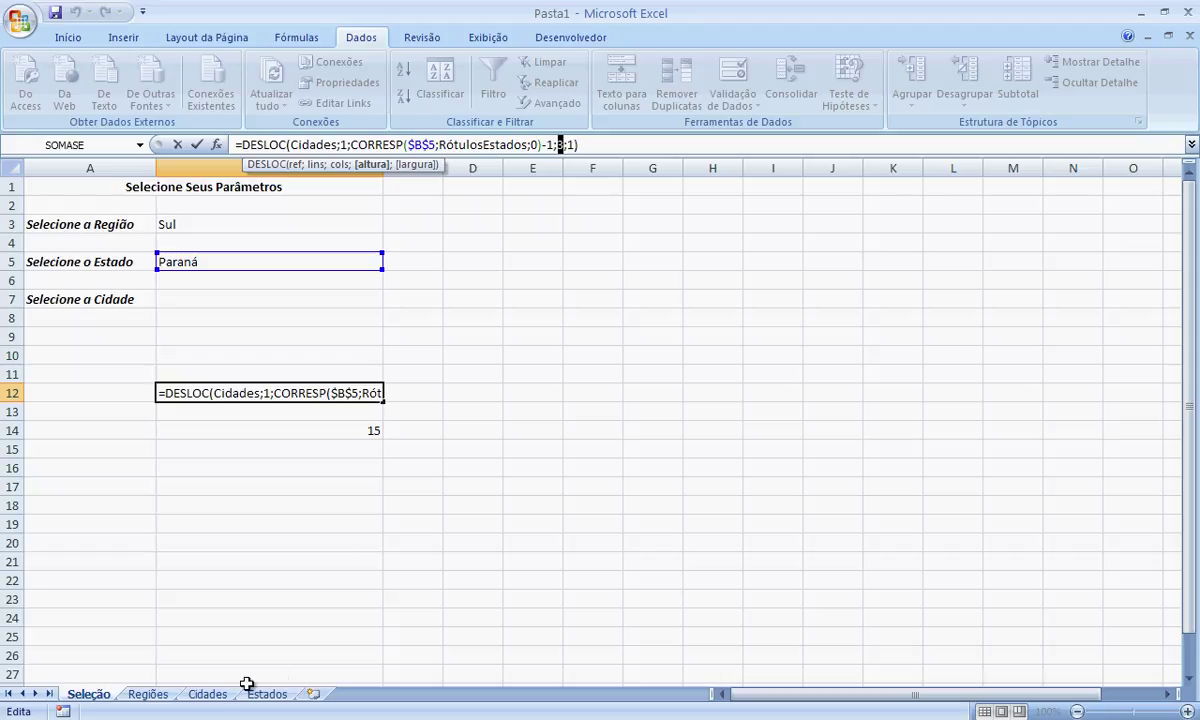
{"action": "left_click", "coordinate": [210, 694]}
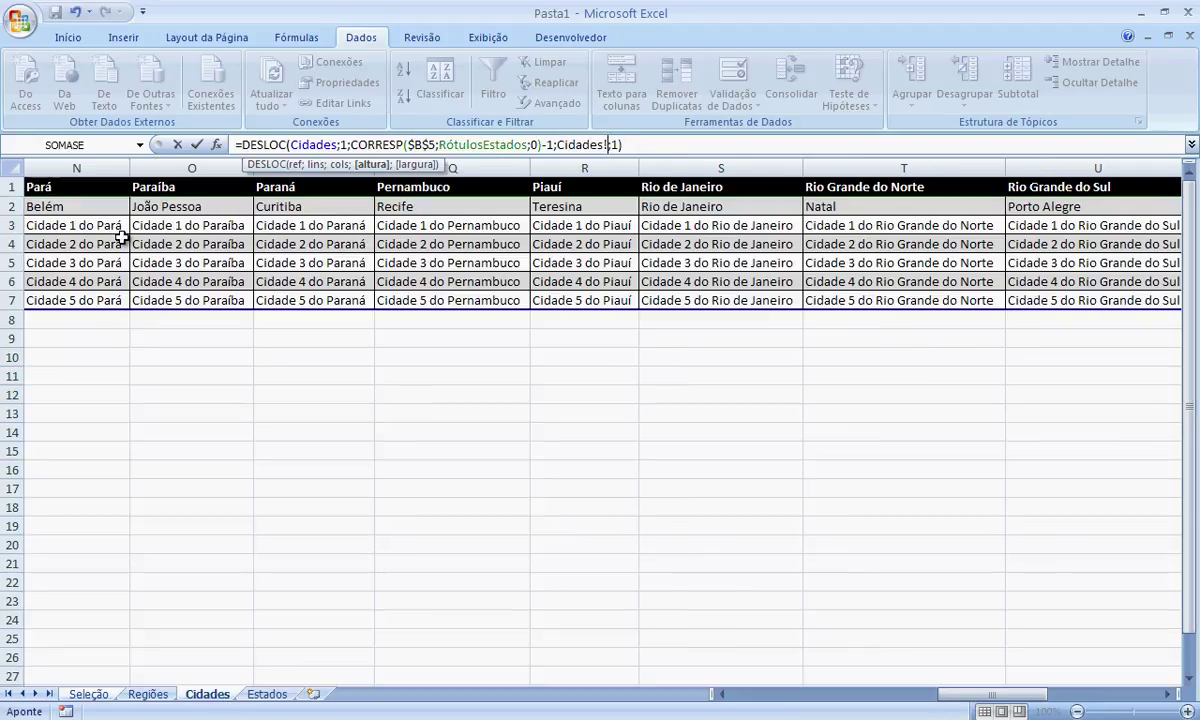
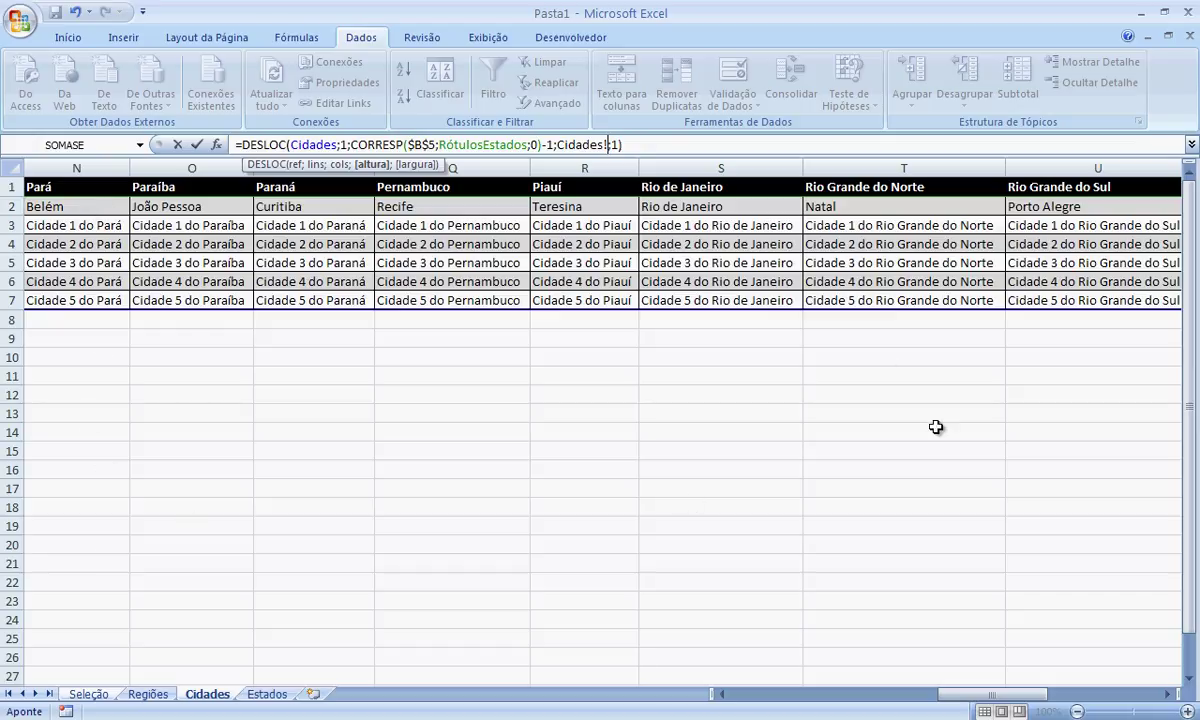
{"action": "key", "text": "Escape"}
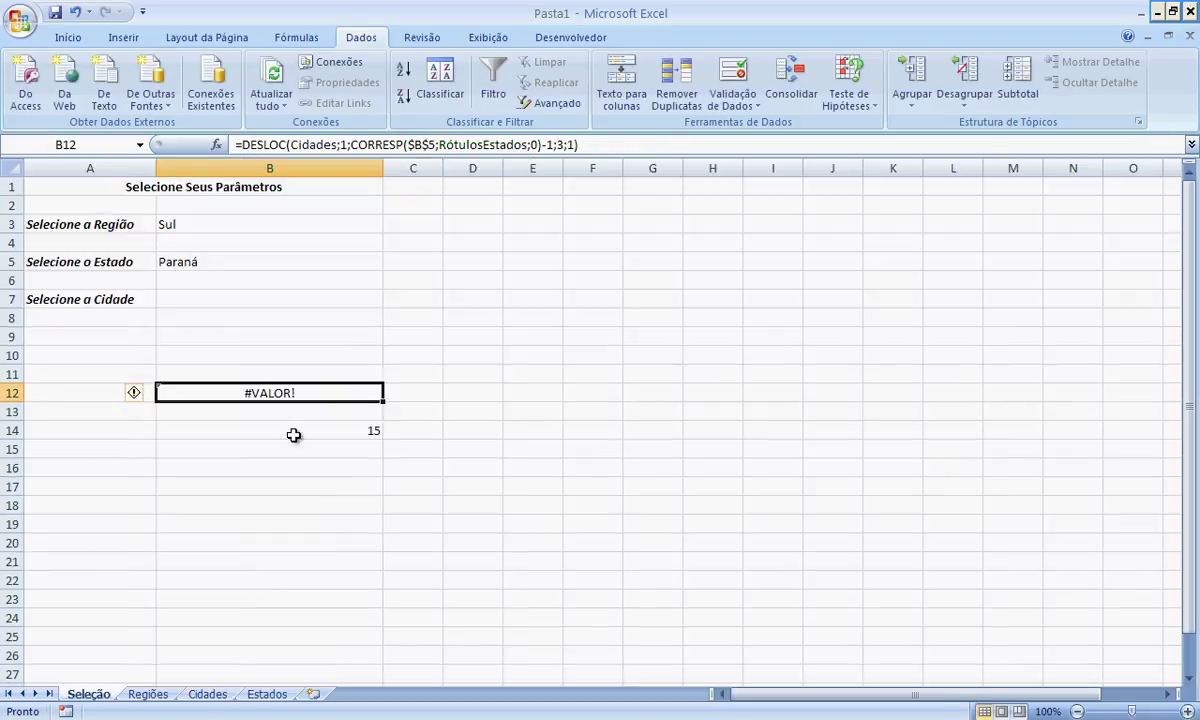
Copy the expression from DESLOC through the CORRESP column argument with its -1 out of the B12 formula
{"action": "left_click_drag", "start_coordinate": [557, 145], "coordinate": [565, 145]}
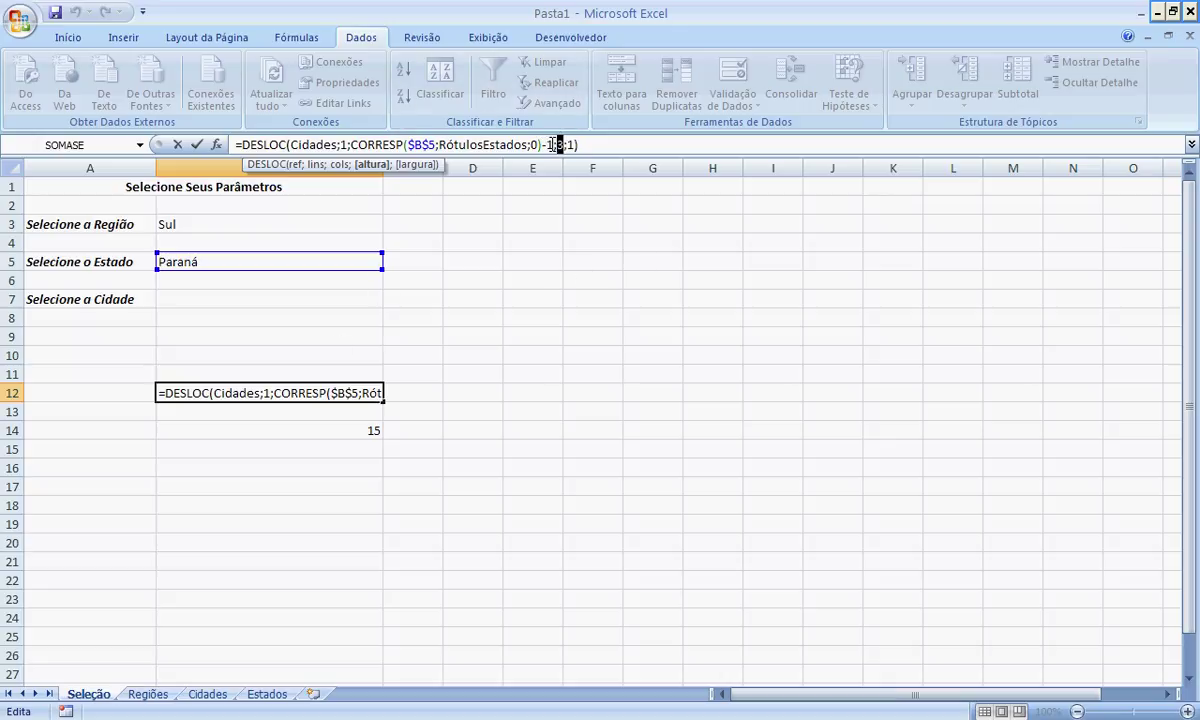
{"action": "left_click_drag", "start_coordinate": [546, 145], "coordinate": [247, 145]}
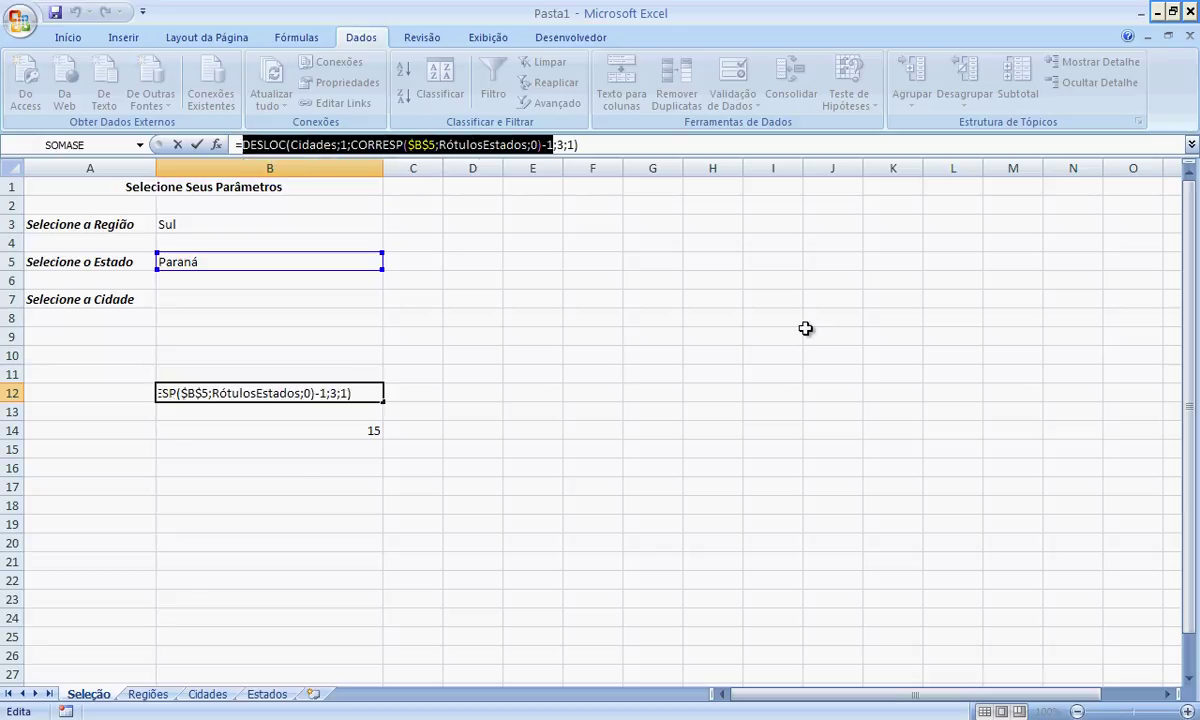
{"action": "key", "text": "ctrl+Return"}
Enter =CONT.VALORES(DESLOC(Cidades;1;CORRESP($B$5;RótulosEstados;0)-1;10000;1)) in B15 to count the selected state's cities
{"action": "left_click", "coordinate": [239, 450]}
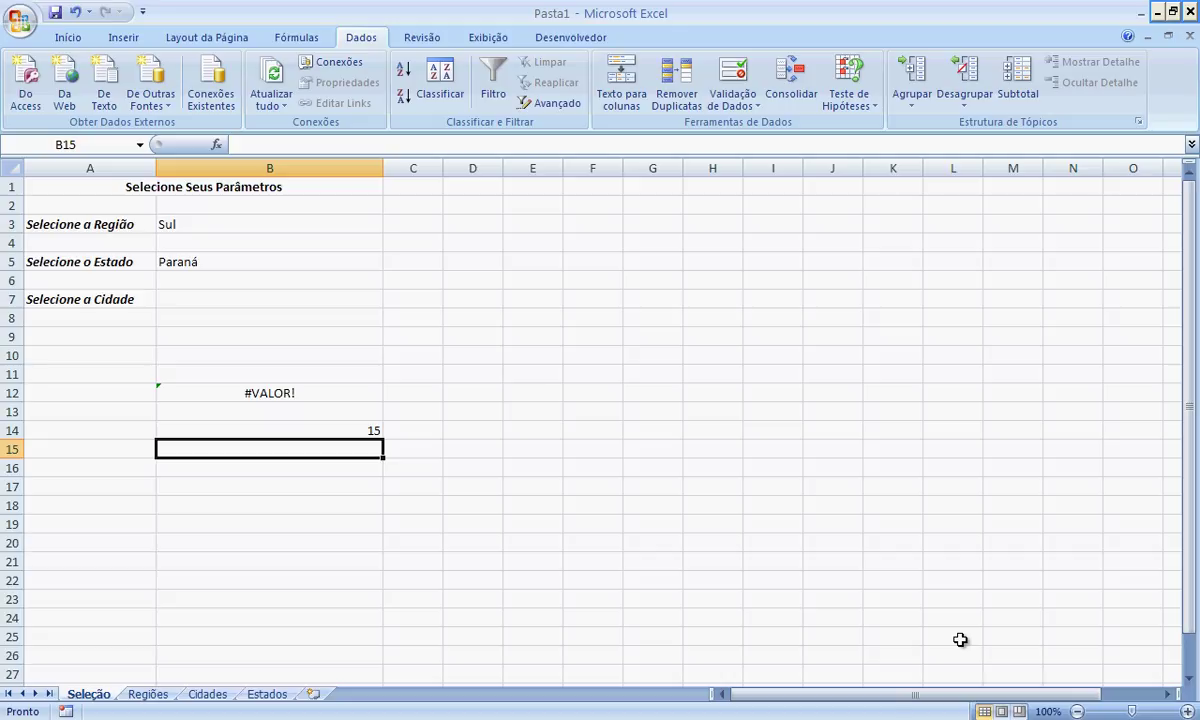
{"action": "type", "text": "=cont"}
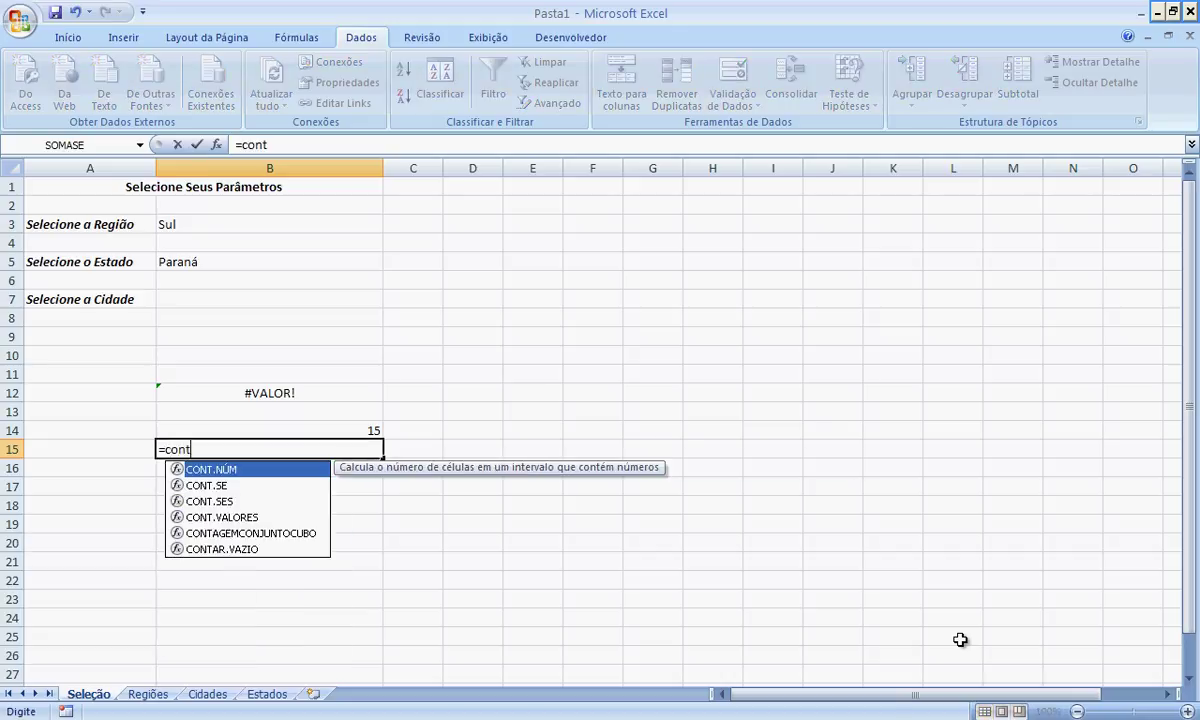
{"action": "type", "text": ".valores("}
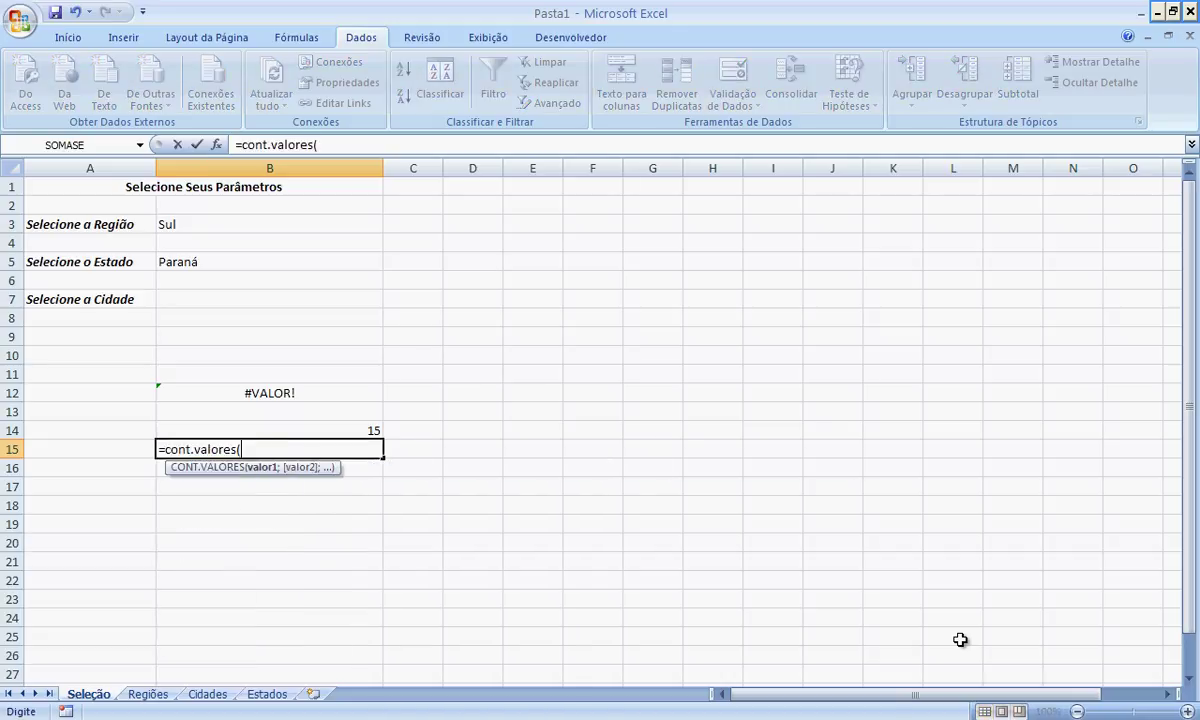
{"action": "type", "text": "DESLOC(Cidades;1;CORRESP($B$5;RótulosEstados;0)-1"}
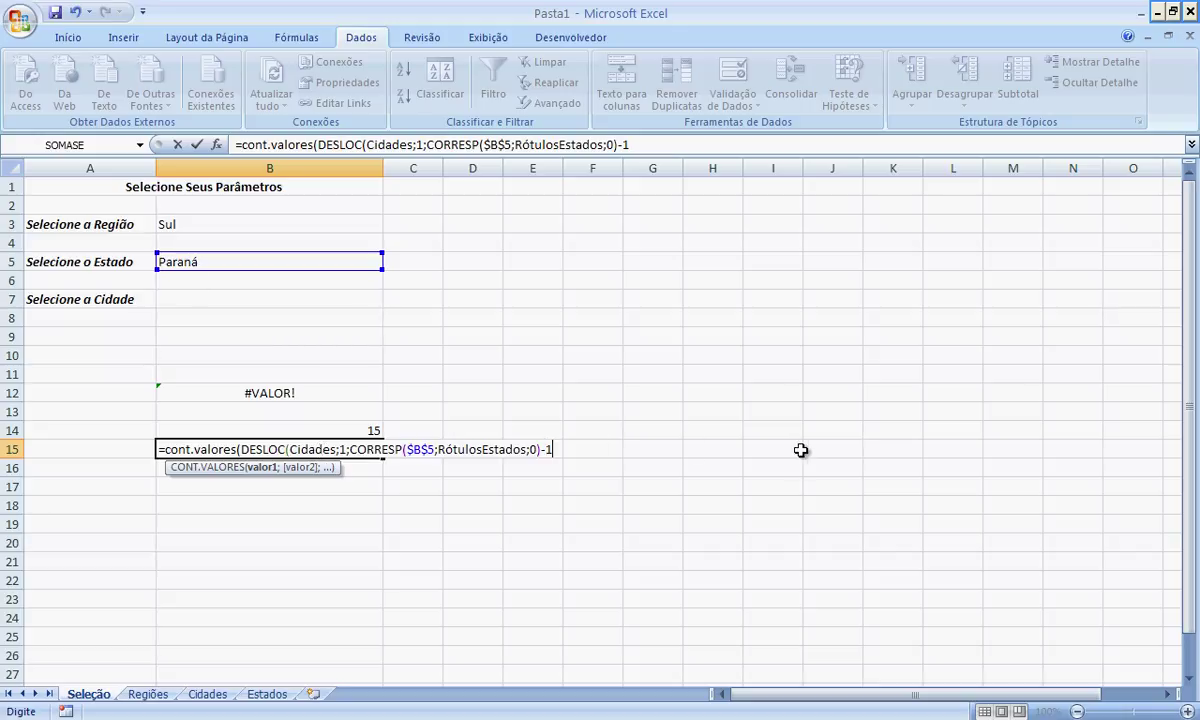
{"action": "type", "text": ";1"}
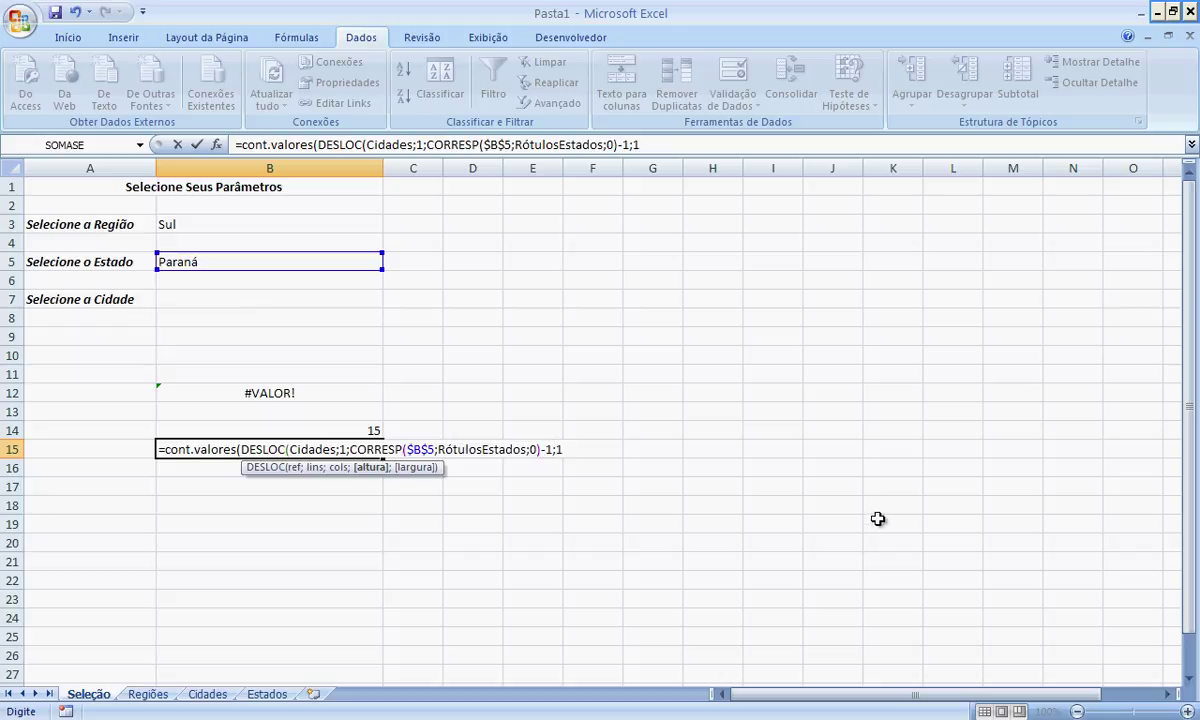
{"action": "type", "text": "0000"}
{"action": "type", "text": ";1"}
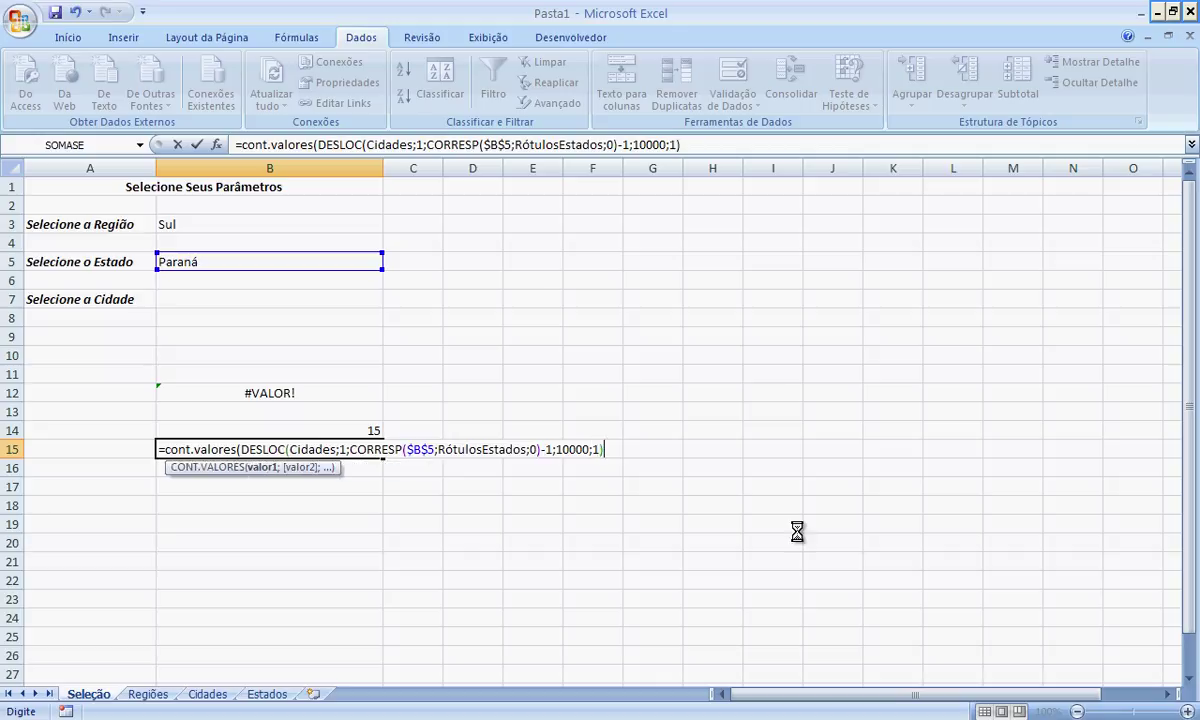
{"action": "key", "text": "Return"}
{"action": "key", "text": "Return"}
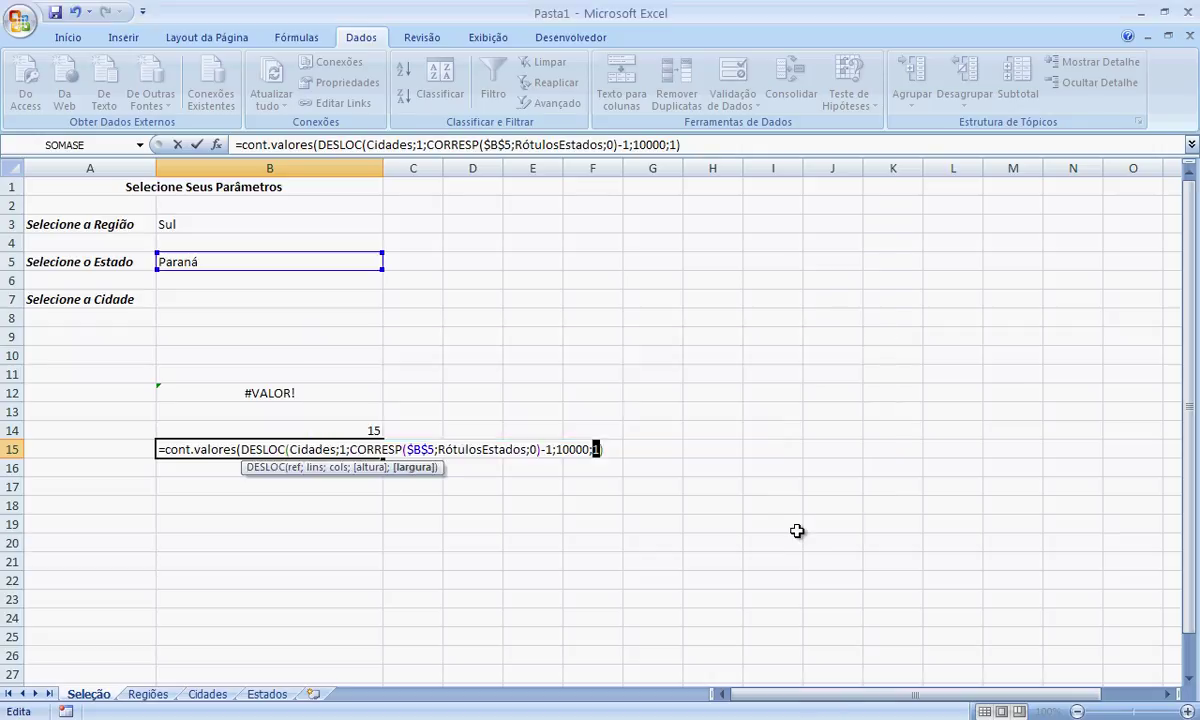
{"action": "key", "text": "End"}
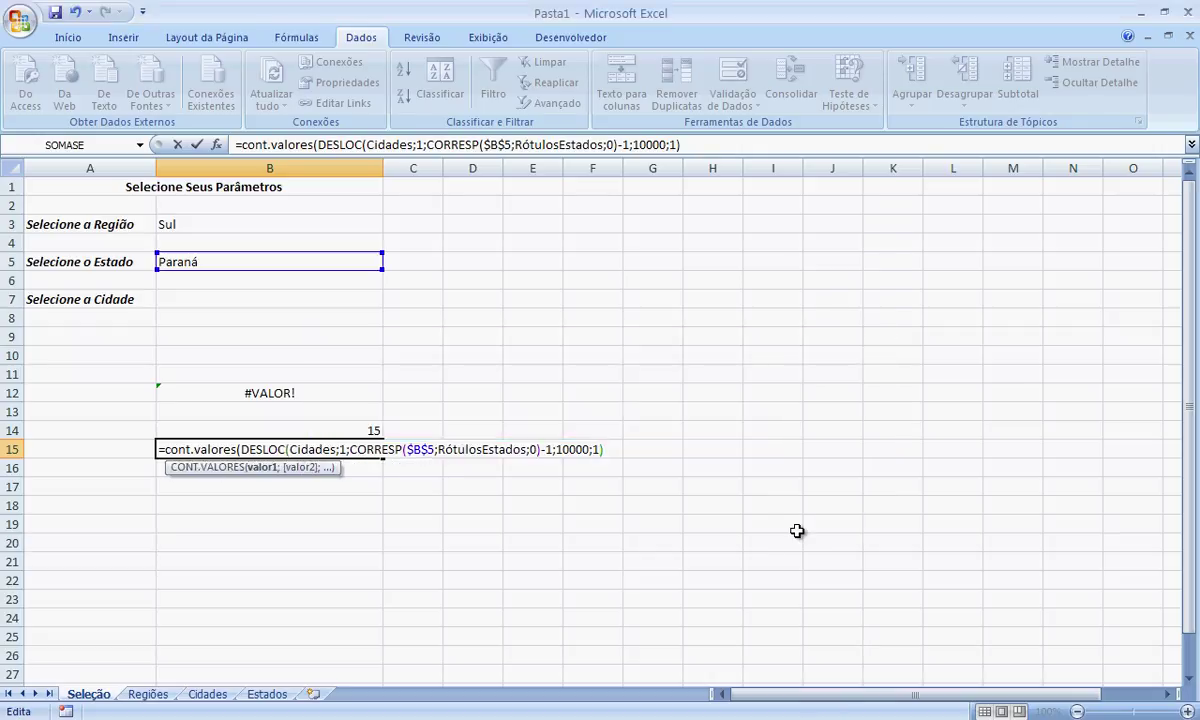
{"action": "key", "text": "Return"}
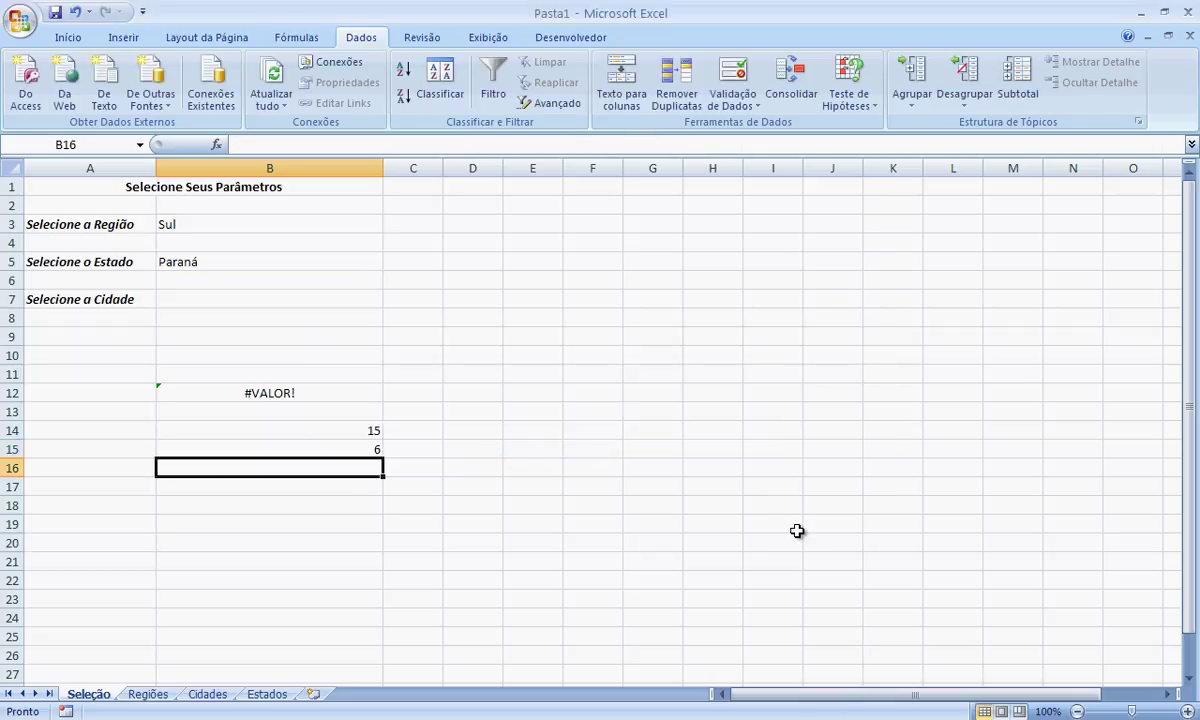
{"action": "key", "text": "Up"}
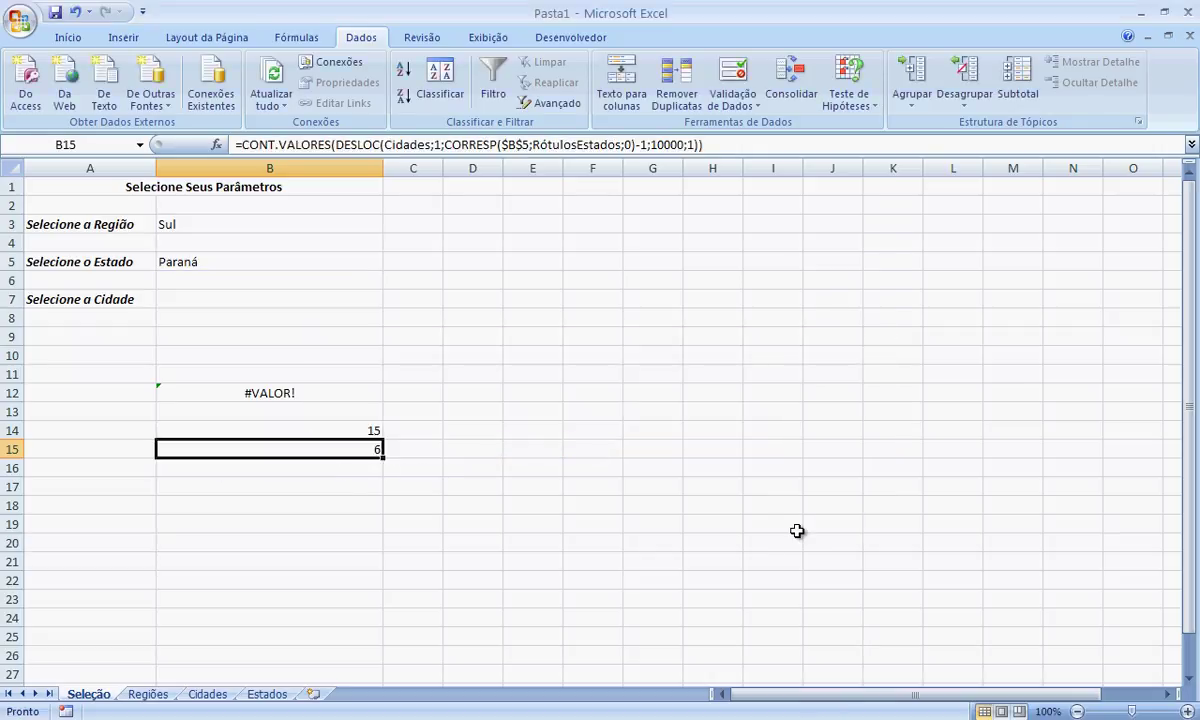
Test the formulas in B14 and B15 by switching the state in B5 to Santa Catarina and back to Paraná
{"action": "left_click", "coordinate": [195, 256]}
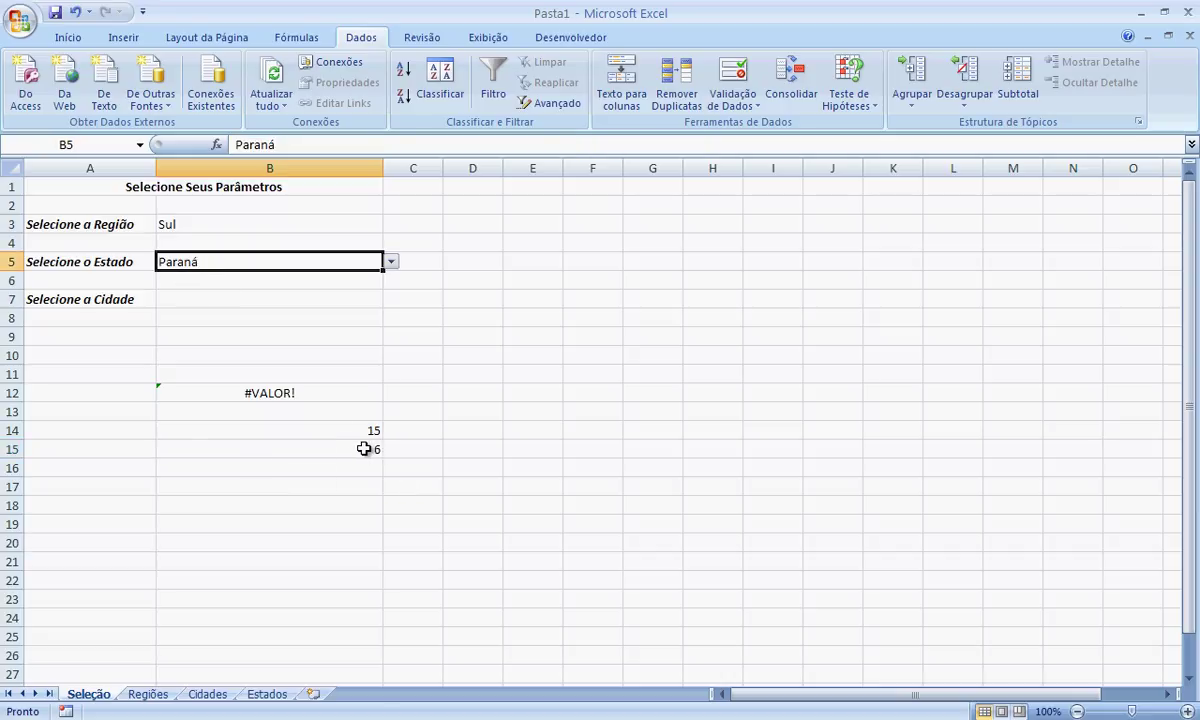
{"action": "left_click", "coordinate": [391, 262]}
{"action": "left_click", "coordinate": [356, 289]}
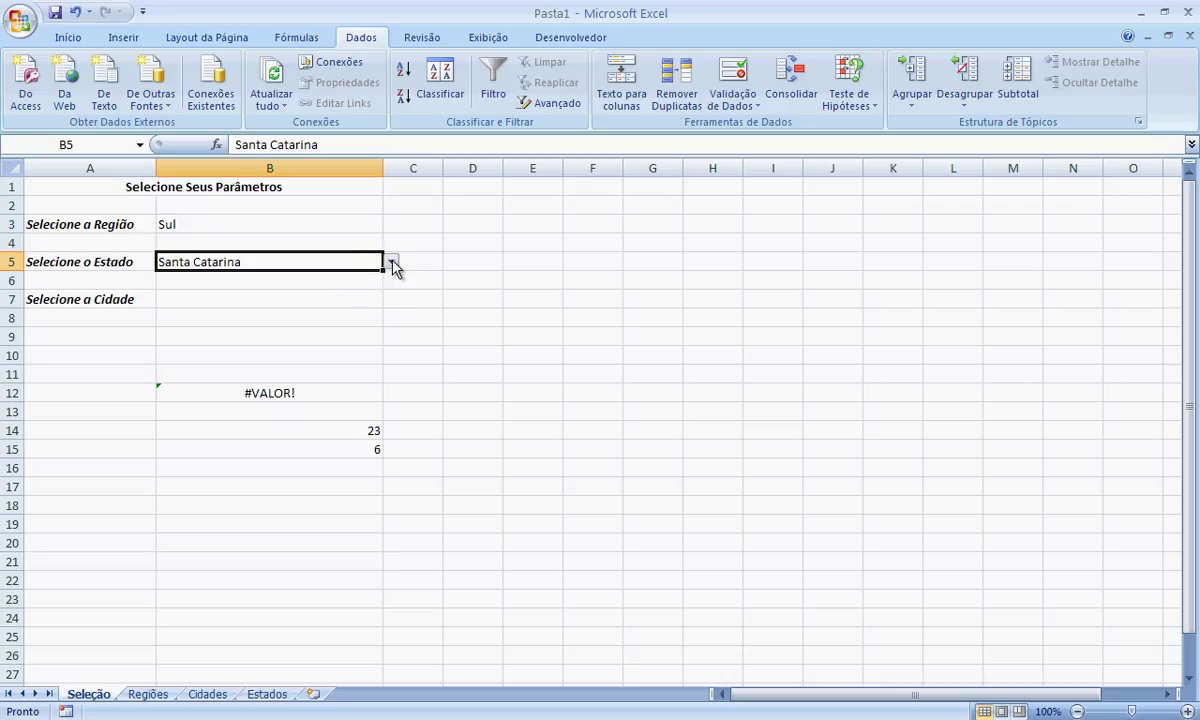
{"action": "left_click", "coordinate": [391, 263]}
{"action": "left_click", "coordinate": [355, 269]}
{"action": "left_click", "coordinate": [390, 261]}
{"action": "left_click", "coordinate": [290, 278]}
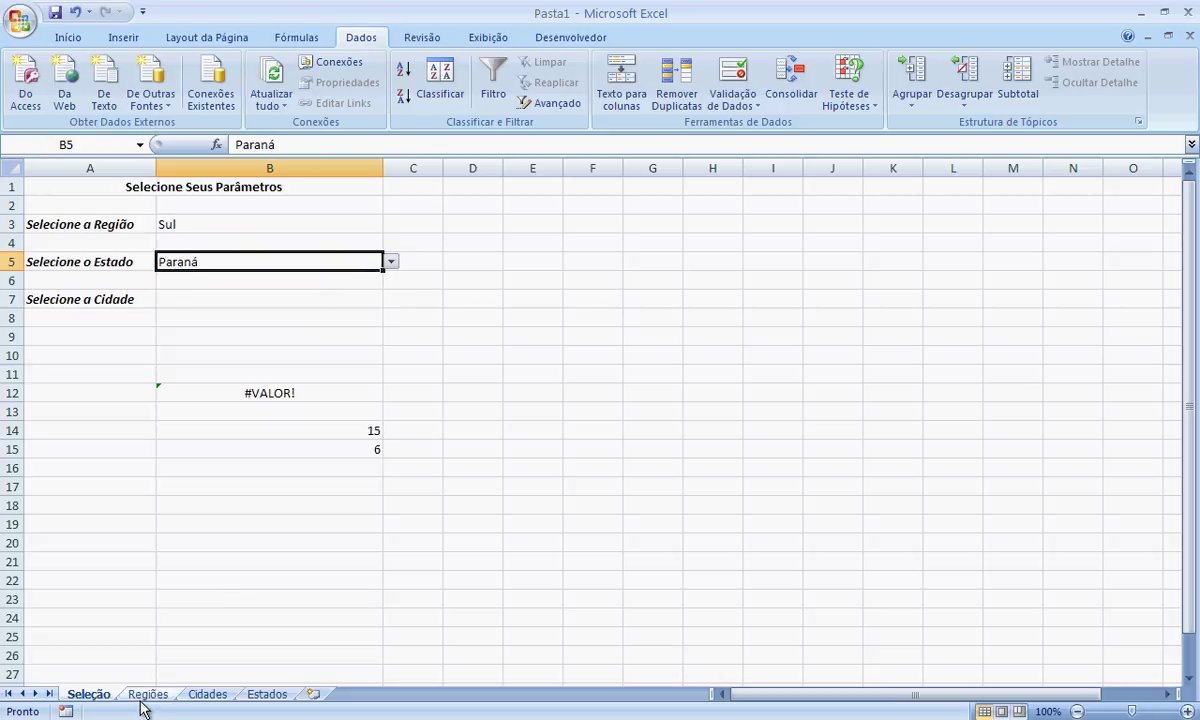
Add Guarapuava below Paraná's last city in P8 of the Cidades sheet and return to Seleção
{"action": "left_click", "coordinate": [207, 695]}
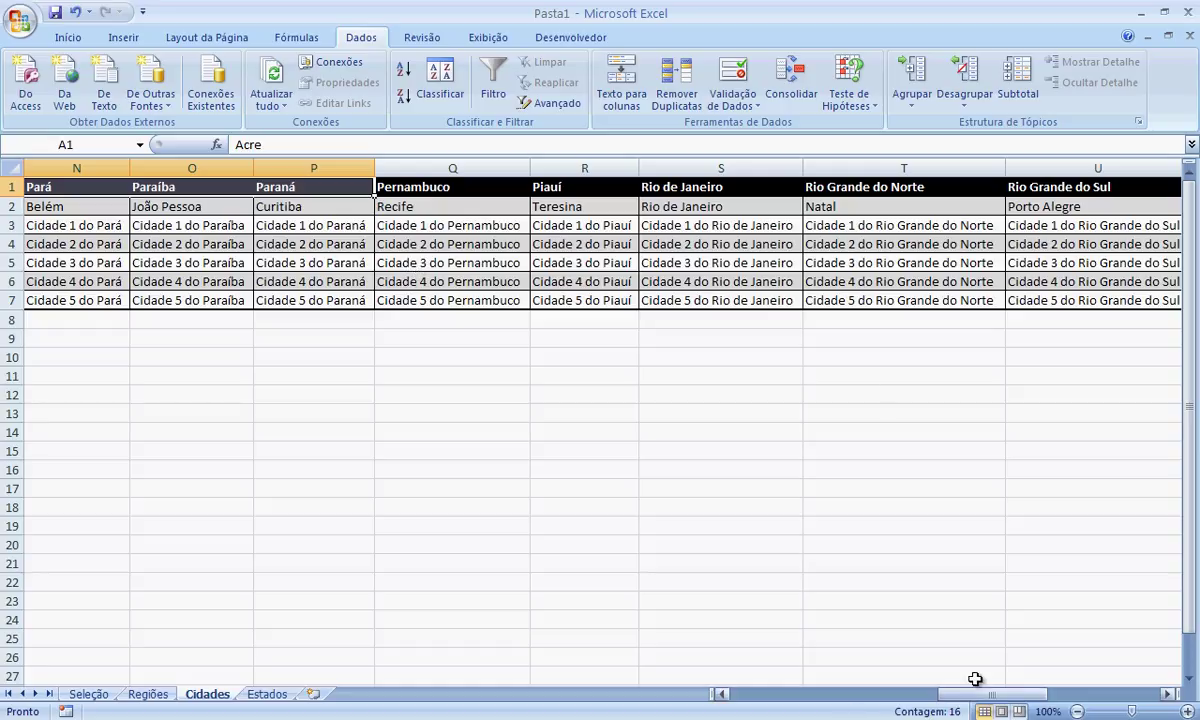
{"action": "left_click", "coordinate": [305, 191]}
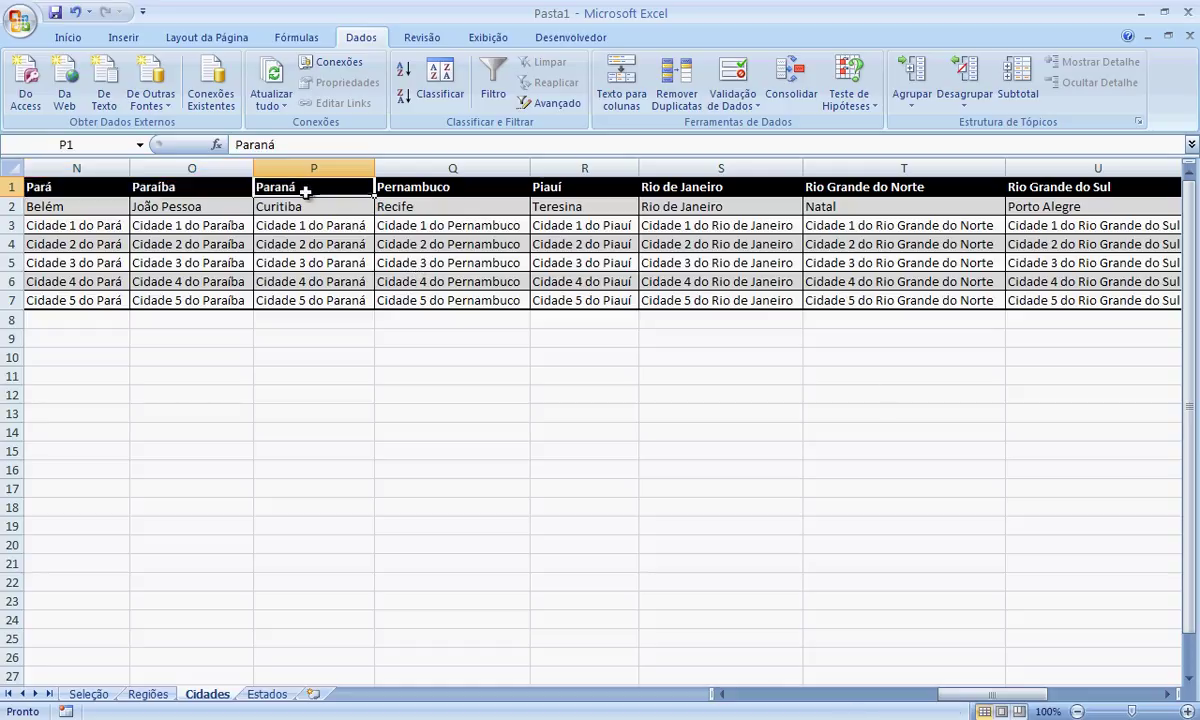
{"action": "left_click", "coordinate": [293, 319]}
{"action": "type", "text": "Guarapuava"}
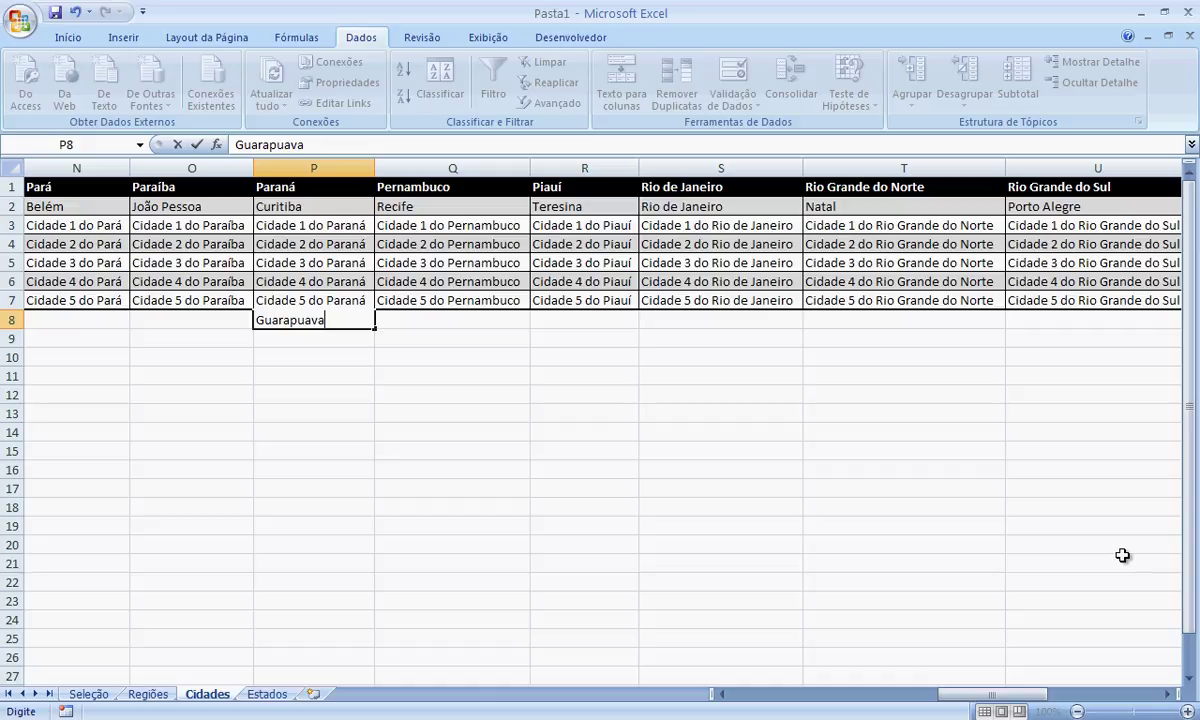
{"action": "key", "text": "Return"}
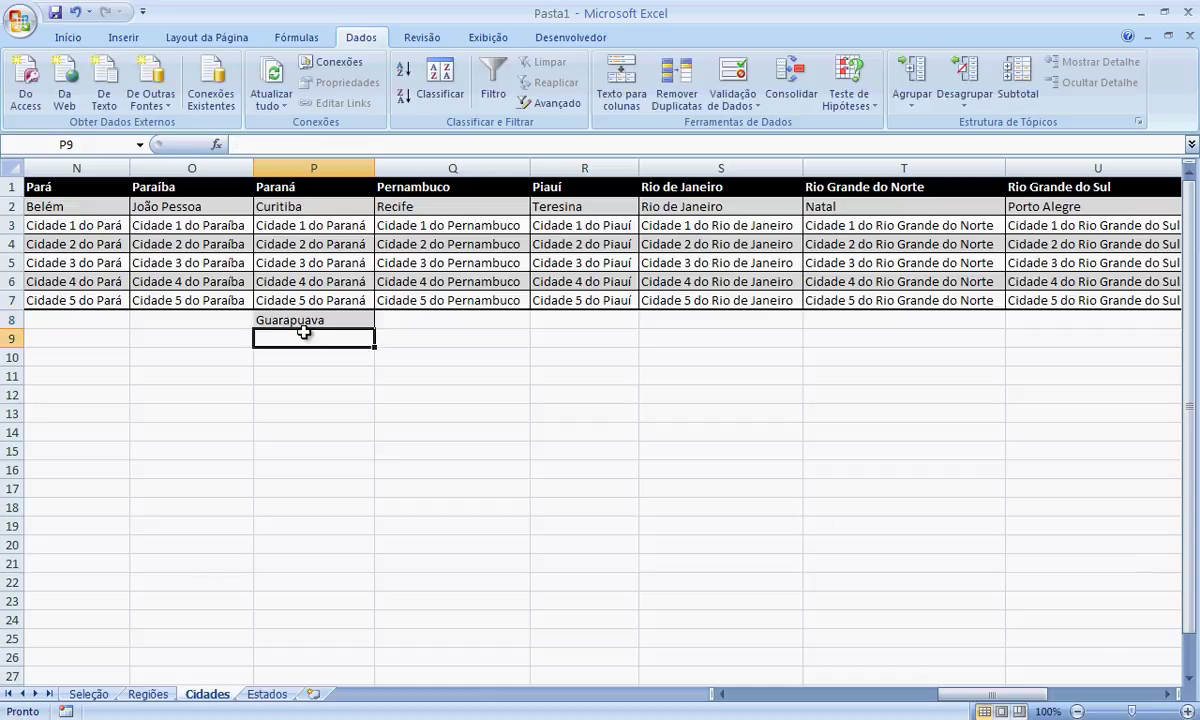
{"action": "left_click", "coordinate": [88, 694]}
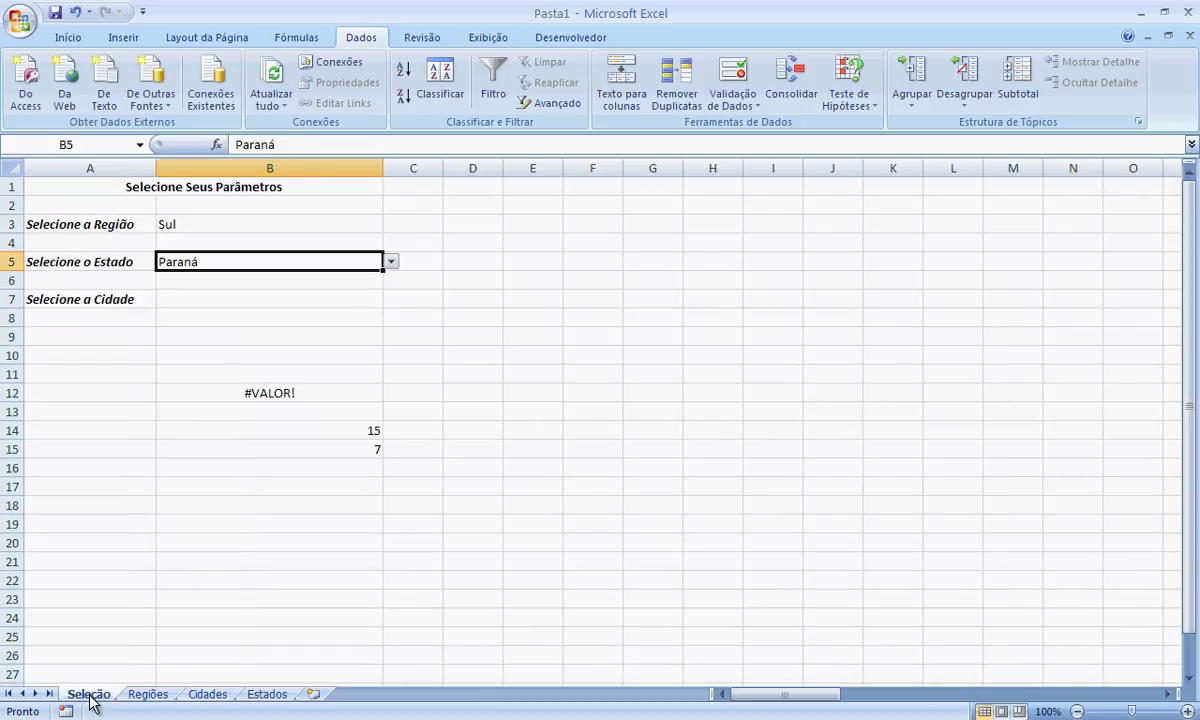
Copy the whole CONT.VALORES expression, without its equals sign, out of the B15 formula
{"action": "left_click", "coordinate": [343, 451]}
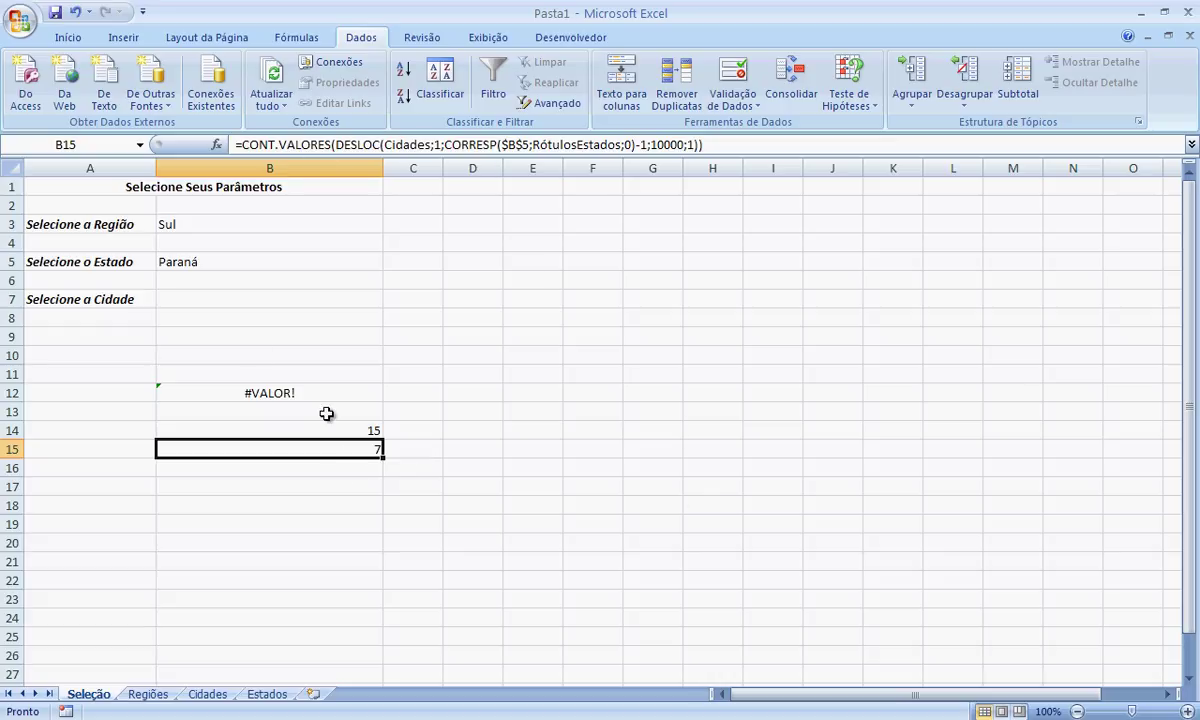
{"action": "left_click_drag", "start_coordinate": [746, 146], "coordinate": [218, 145]}
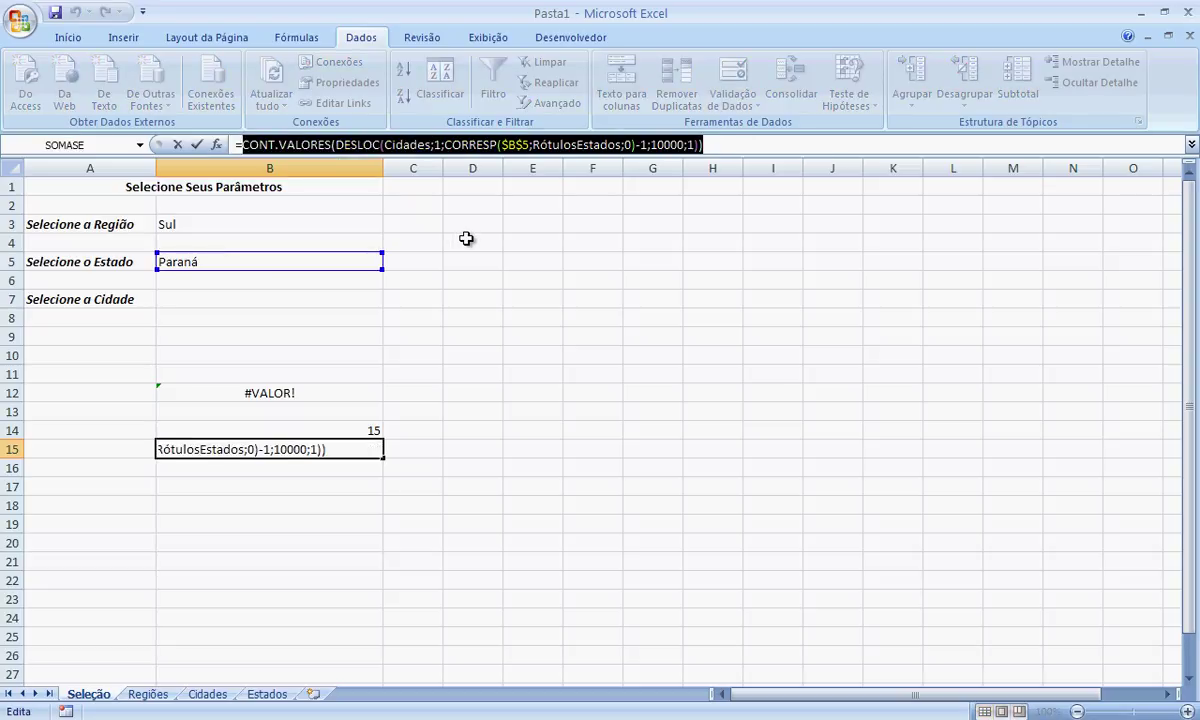
{"action": "key", "text": "Escape"}
Replace the height argument of the DESLOC formula in B12 with CONT.VALORES(DESLOC(Cidades;1;CORRESP($B$5;RótulosEstados;0)-1;10000;1))
{"action": "left_click", "coordinate": [290, 392]}
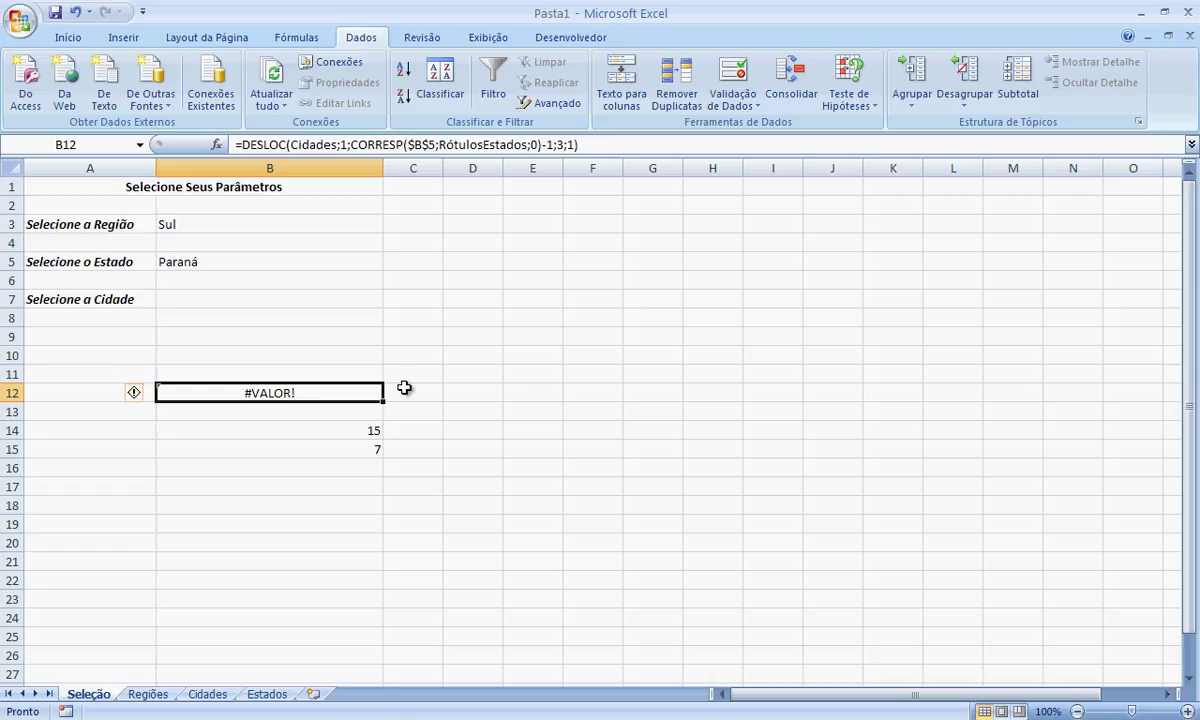
{"action": "key", "text": "F2"}
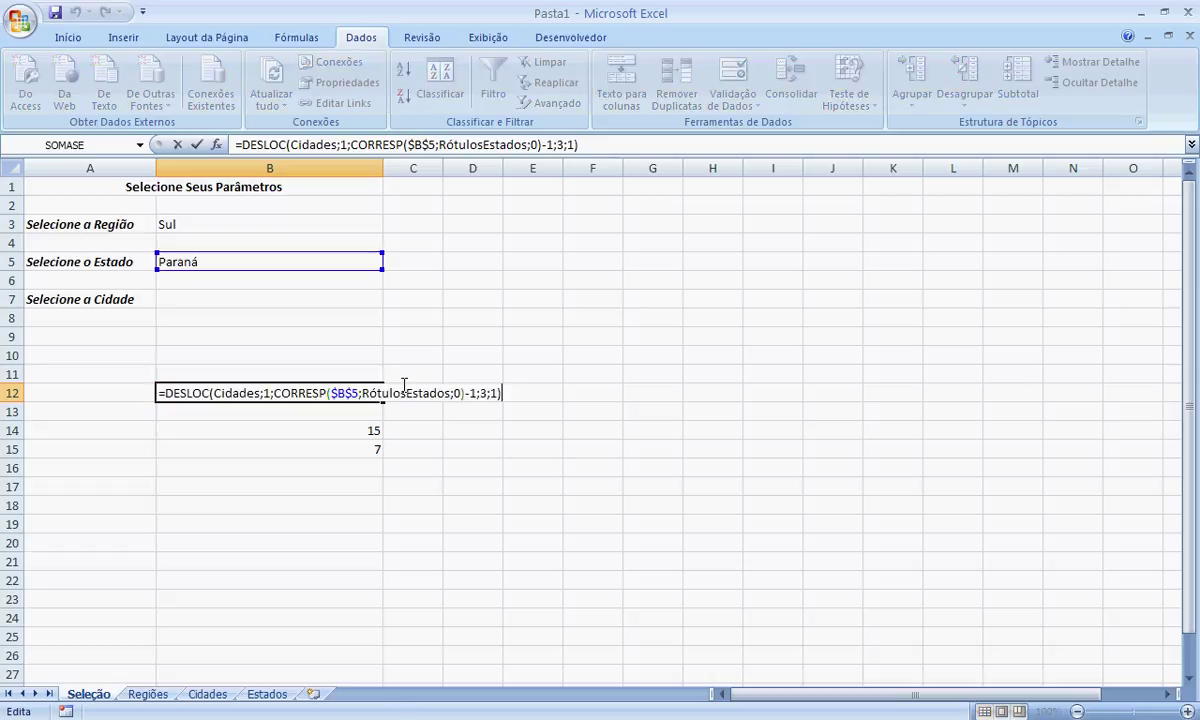
{"action": "double_click", "coordinate": [560, 145]}
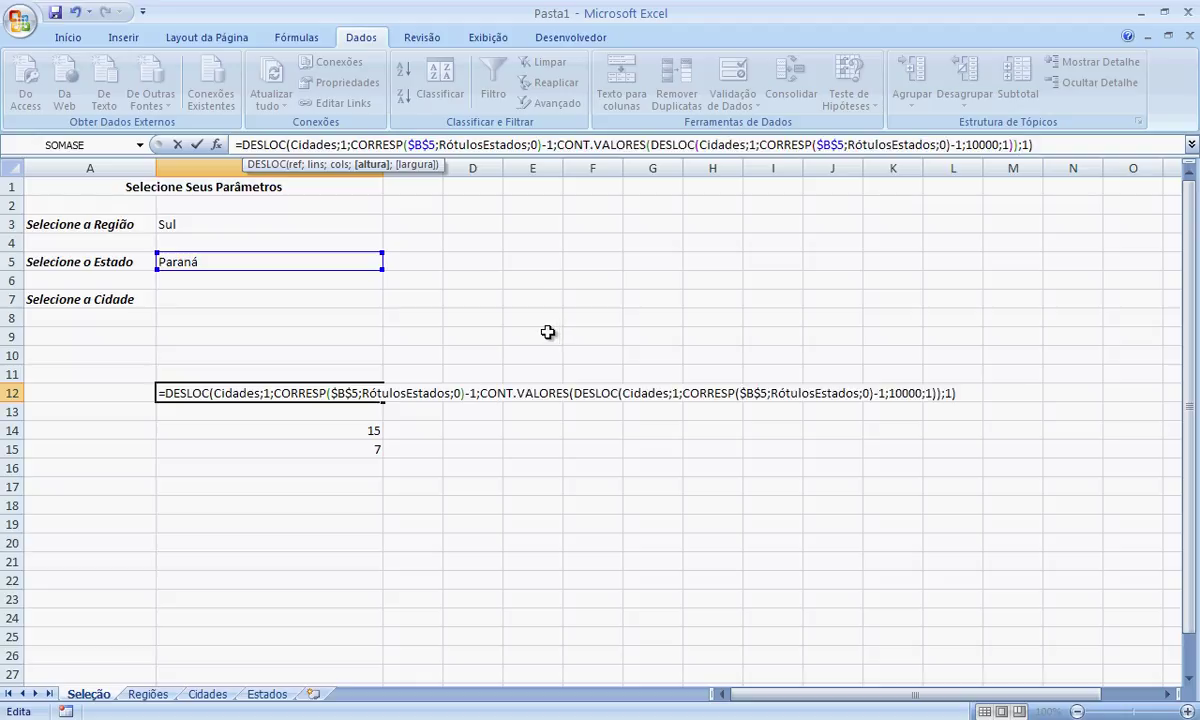
{"action": "key", "text": "Return"}
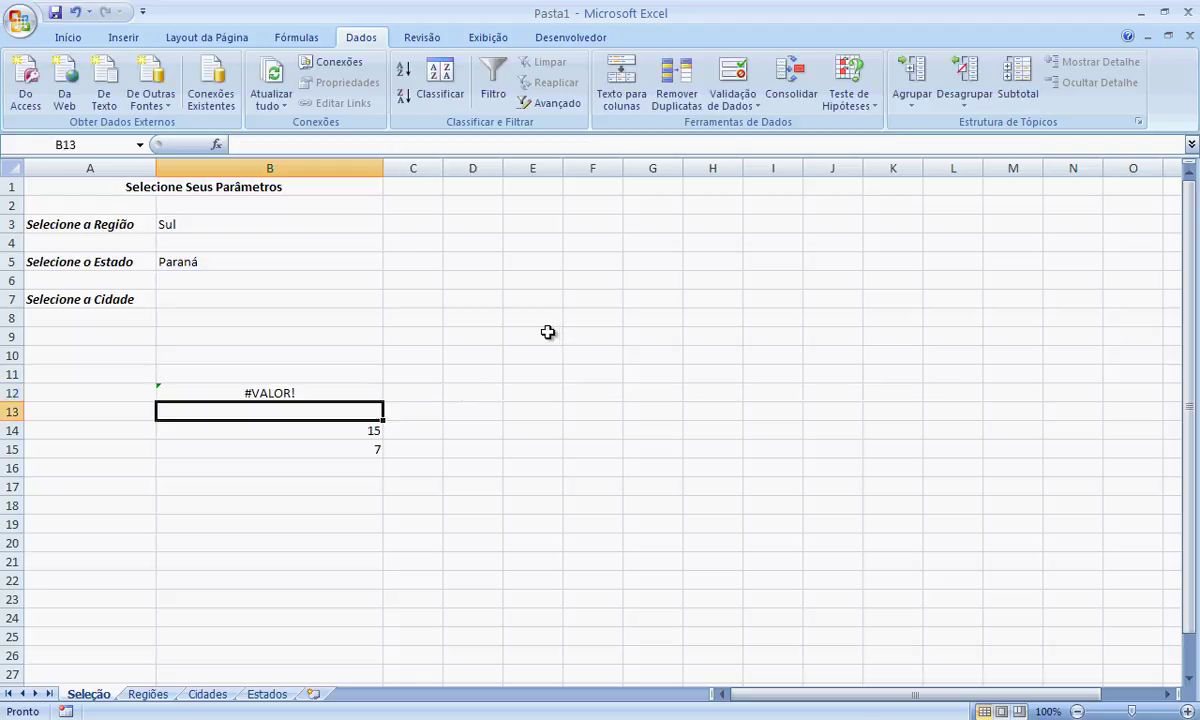
Copy the complete DESLOC formula, including its equals sign, from B12 and leave the cell unchanged
{"action": "left_click", "coordinate": [368, 392]}
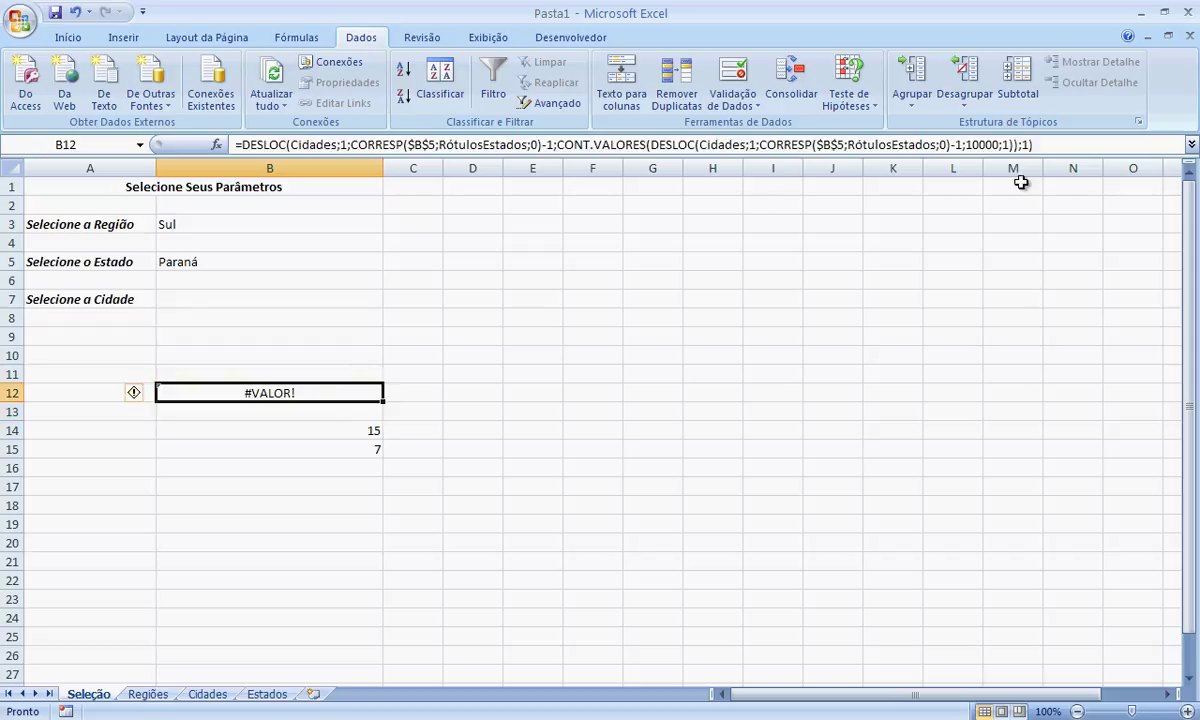
{"action": "left_click", "coordinate": [1085, 144]}
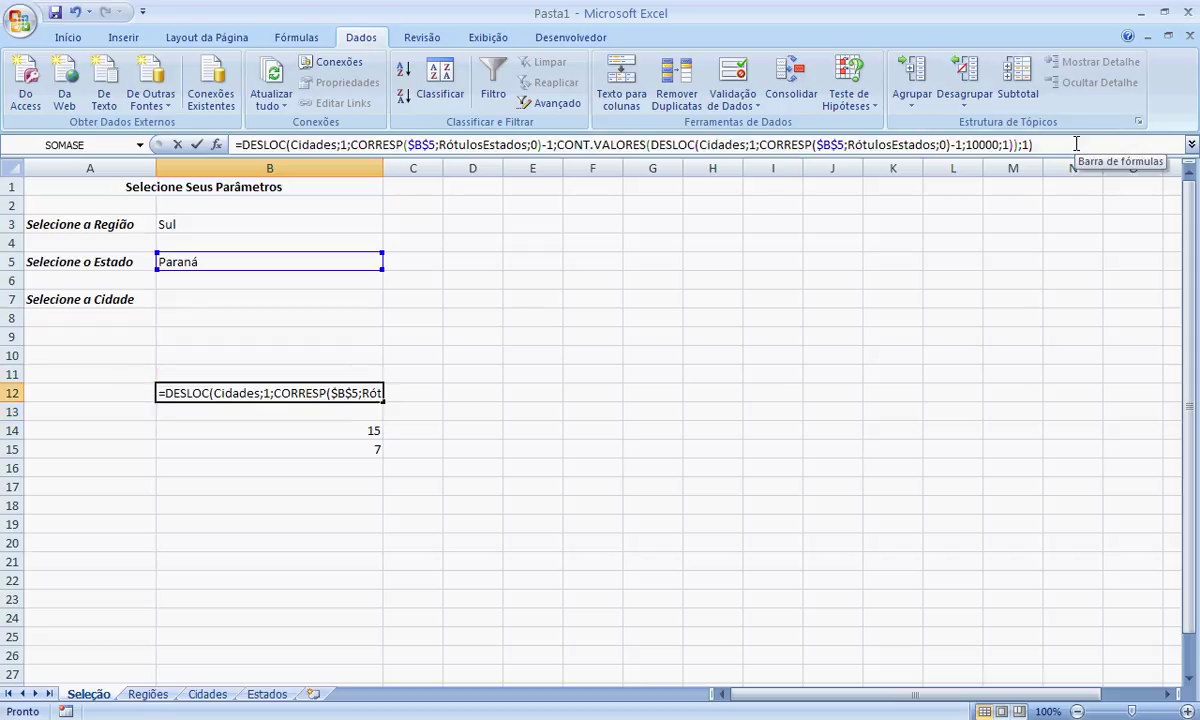
{"action": "left_click_drag", "start_coordinate": [1085, 144], "coordinate": [236, 144]}
{"action": "key", "text": "ctrl+c"}
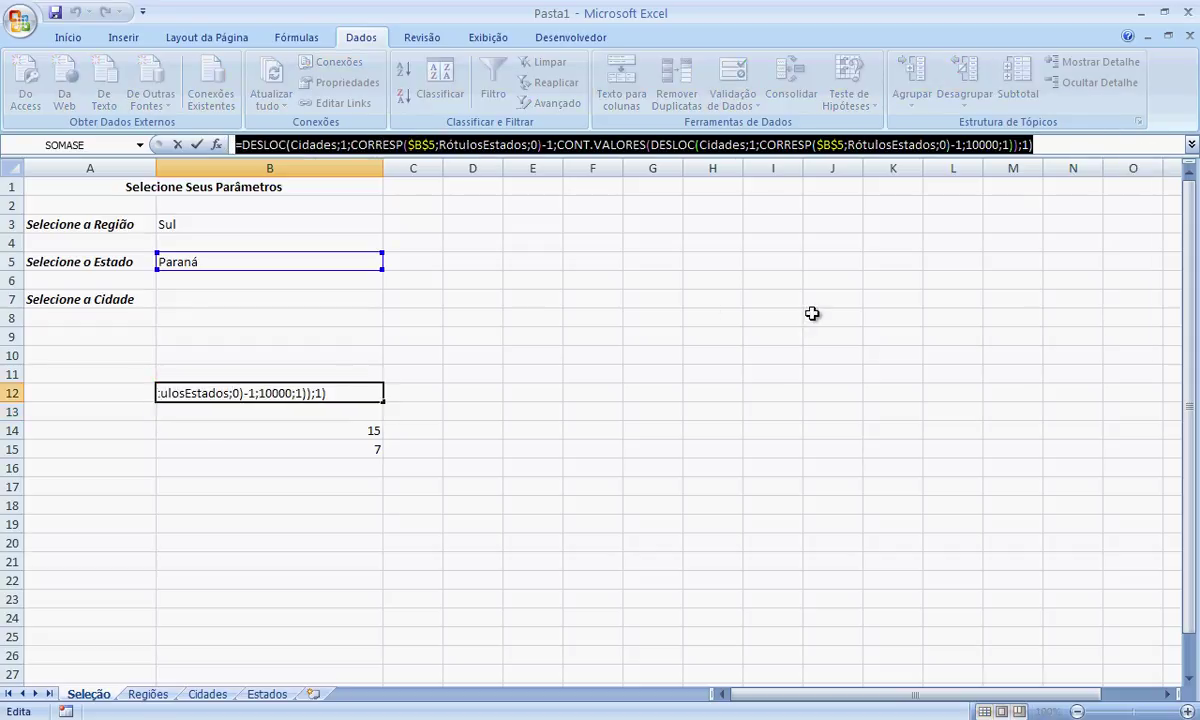
{"action": "key", "text": "Escape"}
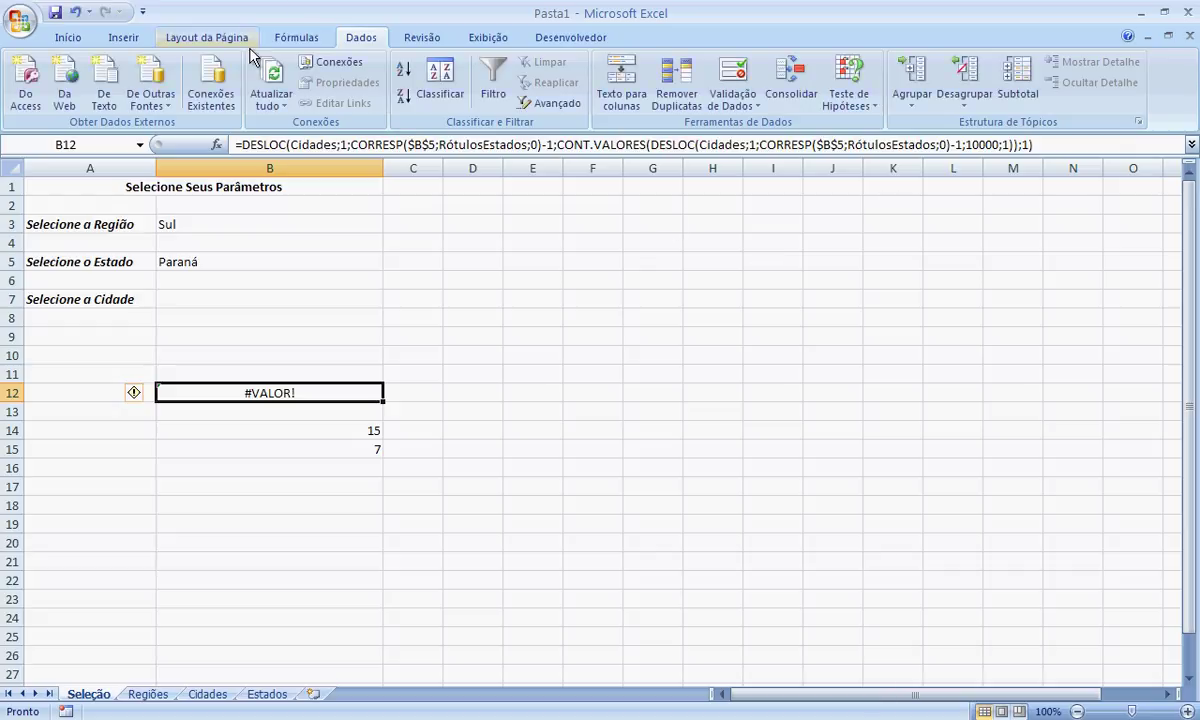
Replace the reference of the defined name that returns the city (RetornoDeslocC...) with the copied DESLOC formula and close the name manager
{"action": "left_click", "coordinate": [305, 39]}
{"action": "left_click", "coordinate": [480, 80]}
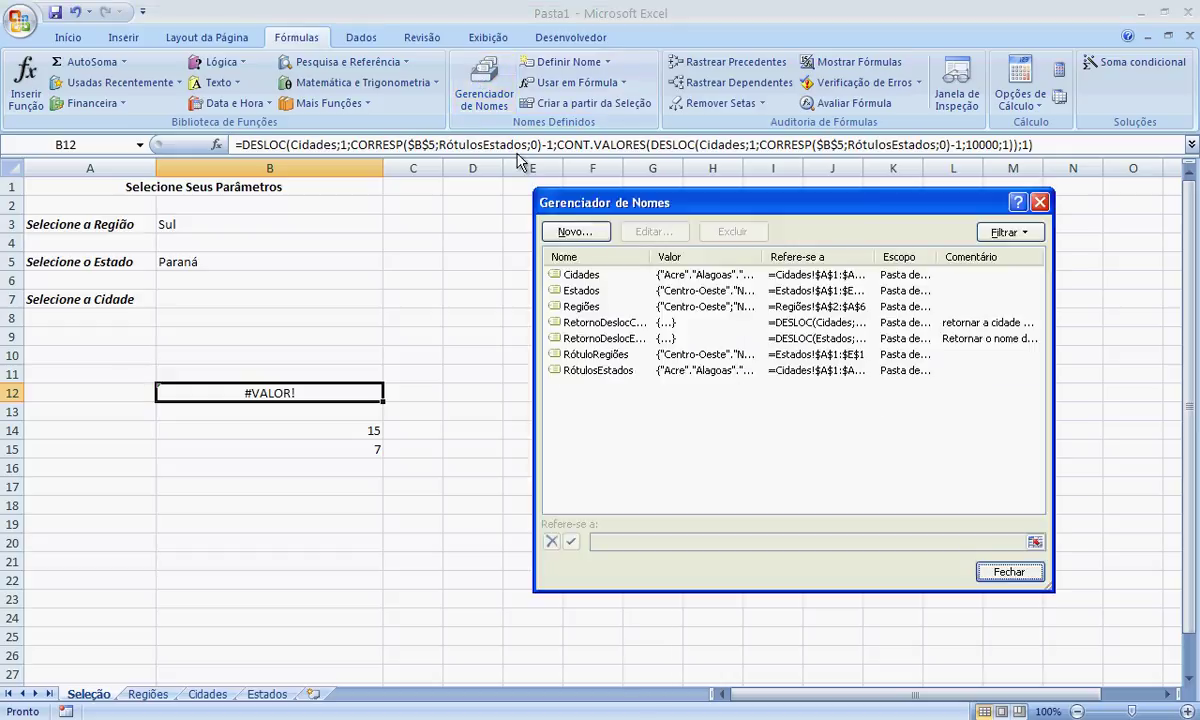
{"action": "left_click", "coordinate": [617, 324]}
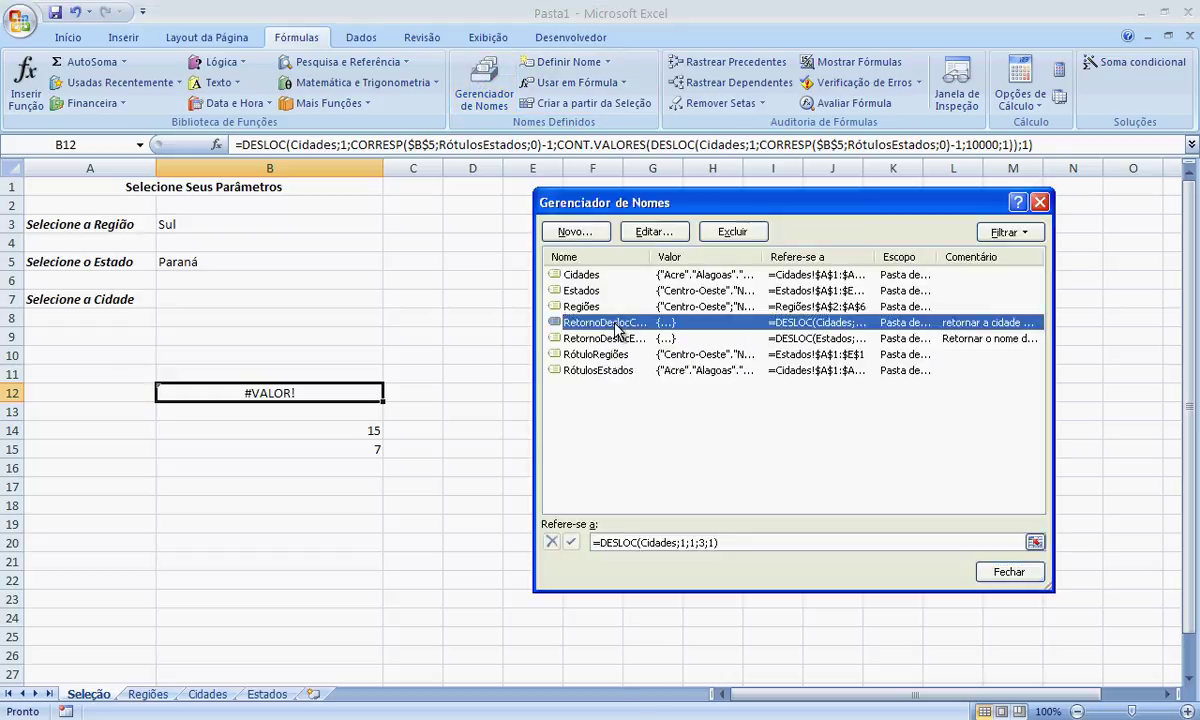
{"action": "left_click_drag", "start_coordinate": [749, 542], "coordinate": [509, 548]}
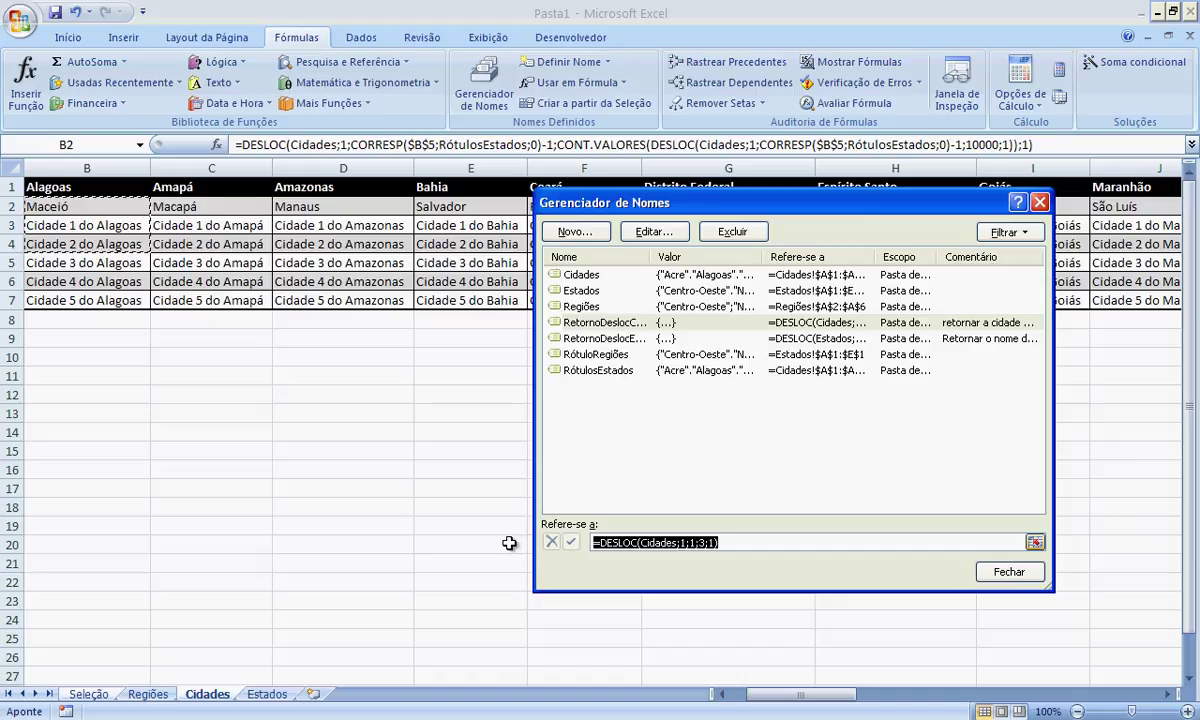
{"action": "key", "text": "Delete"}
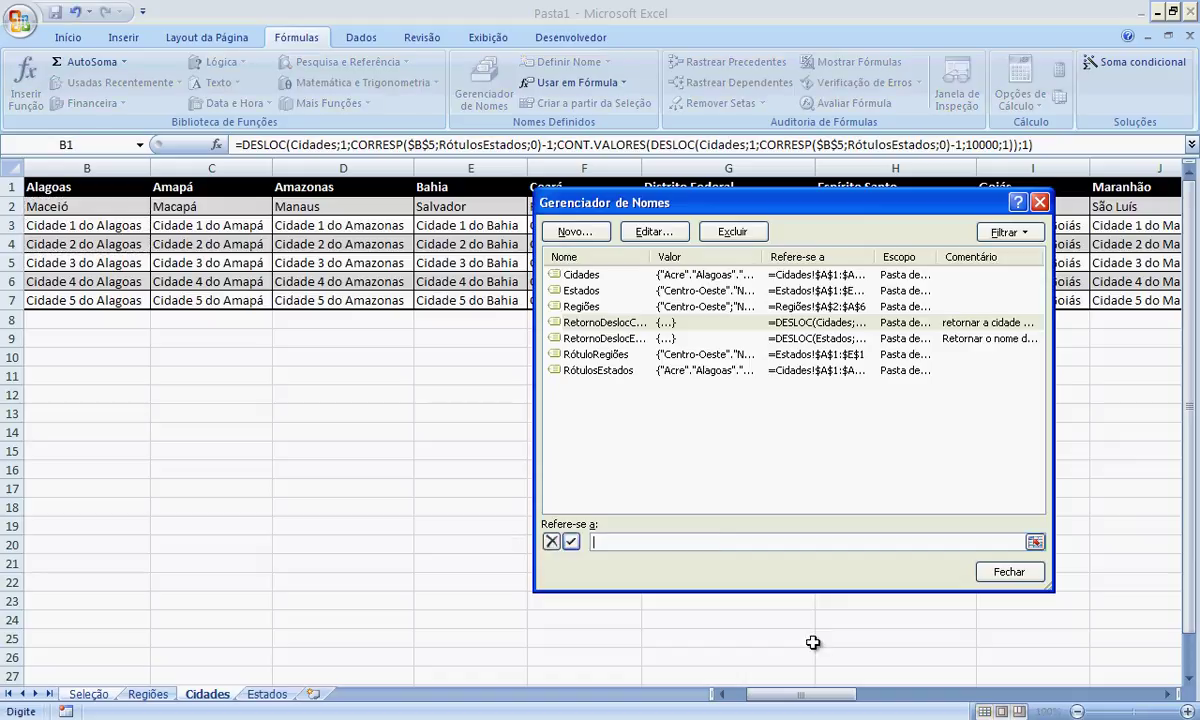
{"action": "key", "text": "ctrl+v"}
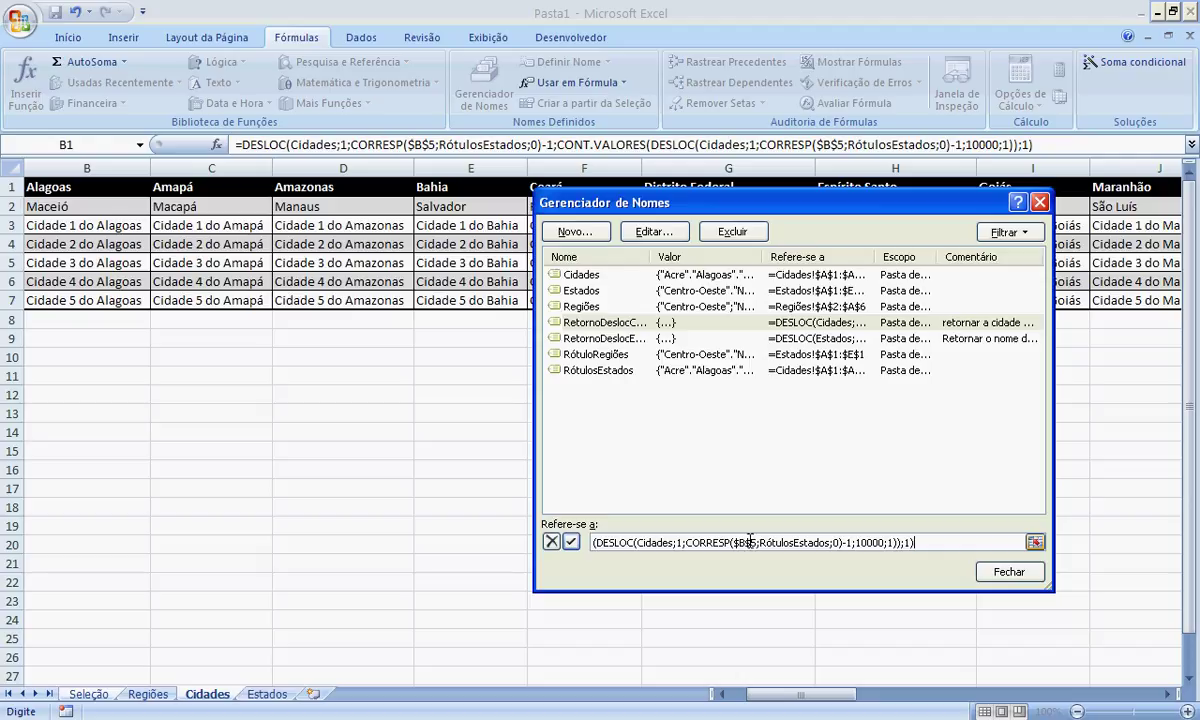
{"action": "left_click_drag", "start_coordinate": [616, 541], "coordinate": [571, 542]}
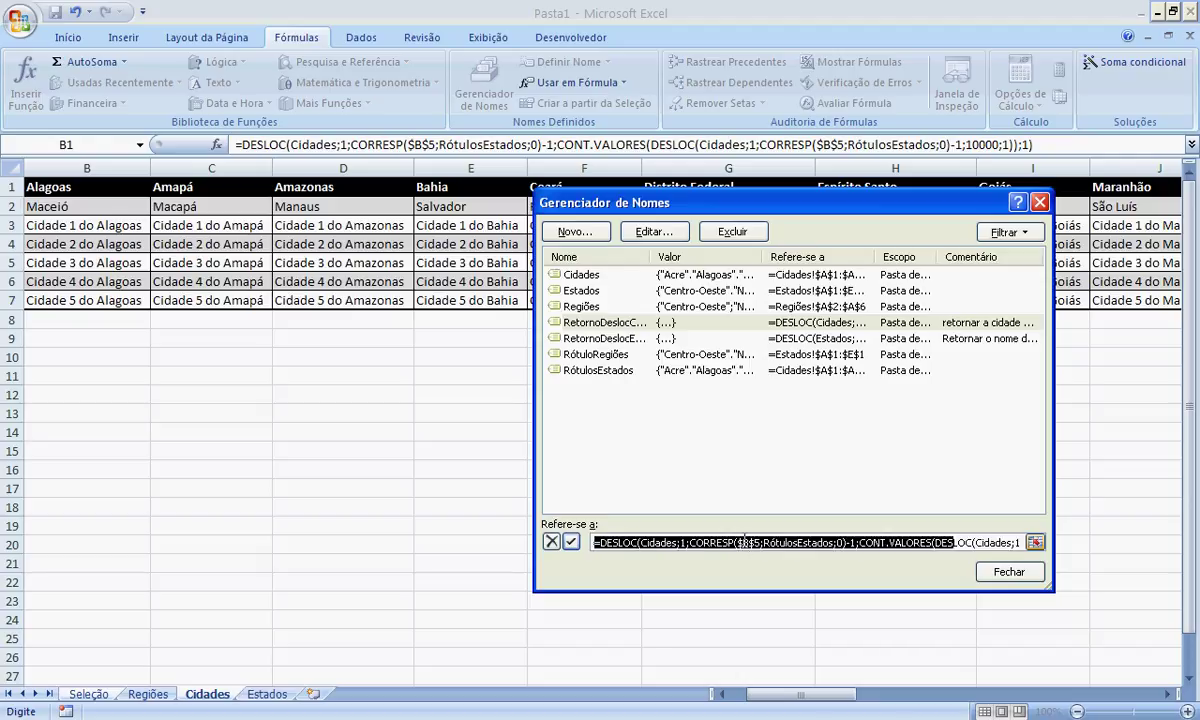
{"action": "left_click", "coordinate": [571, 542]}
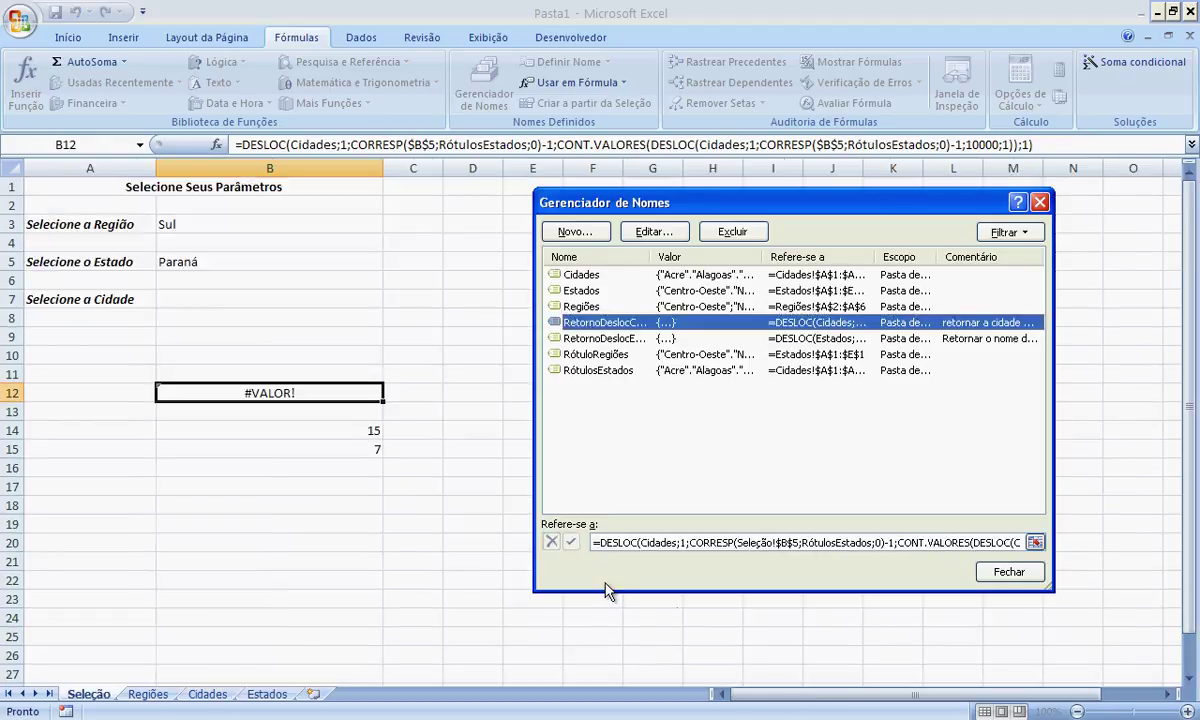
{"action": "left_click", "coordinate": [1038, 573]}
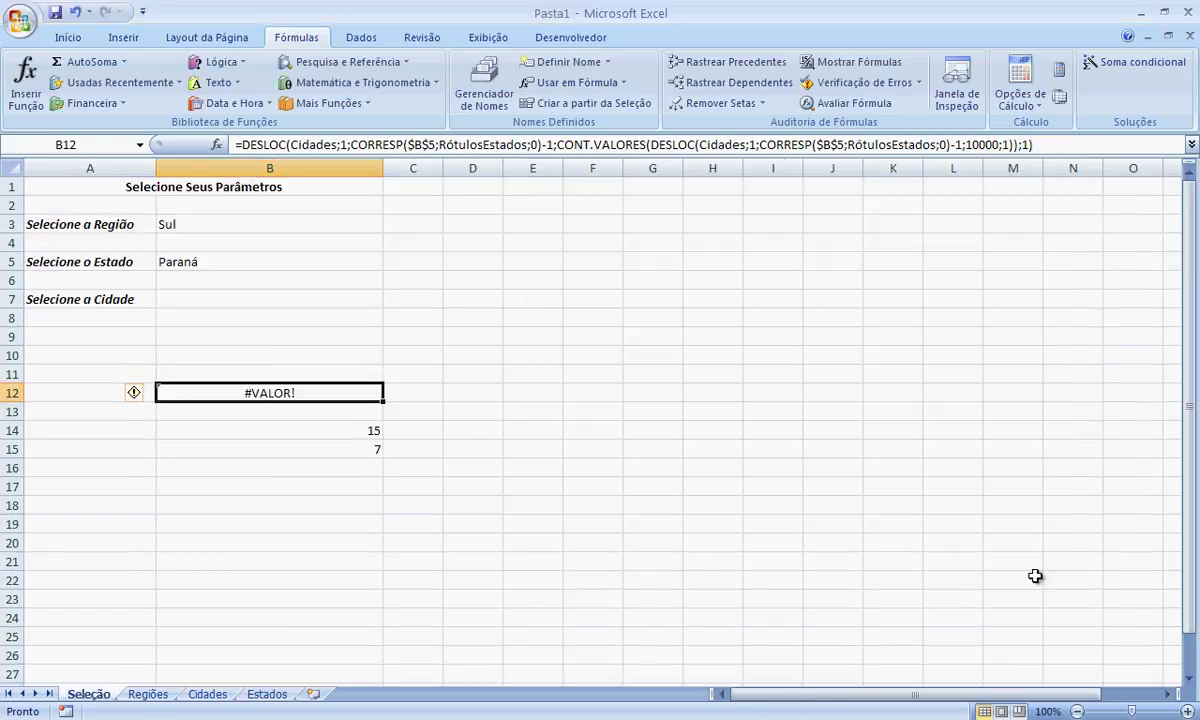
Check the city options offered in B7 for Paraná without choosing one
{"action": "left_click_drag", "start_coordinate": [263, 287], "coordinate": [268, 293]}
{"action": "left_click", "coordinate": [280, 301]}
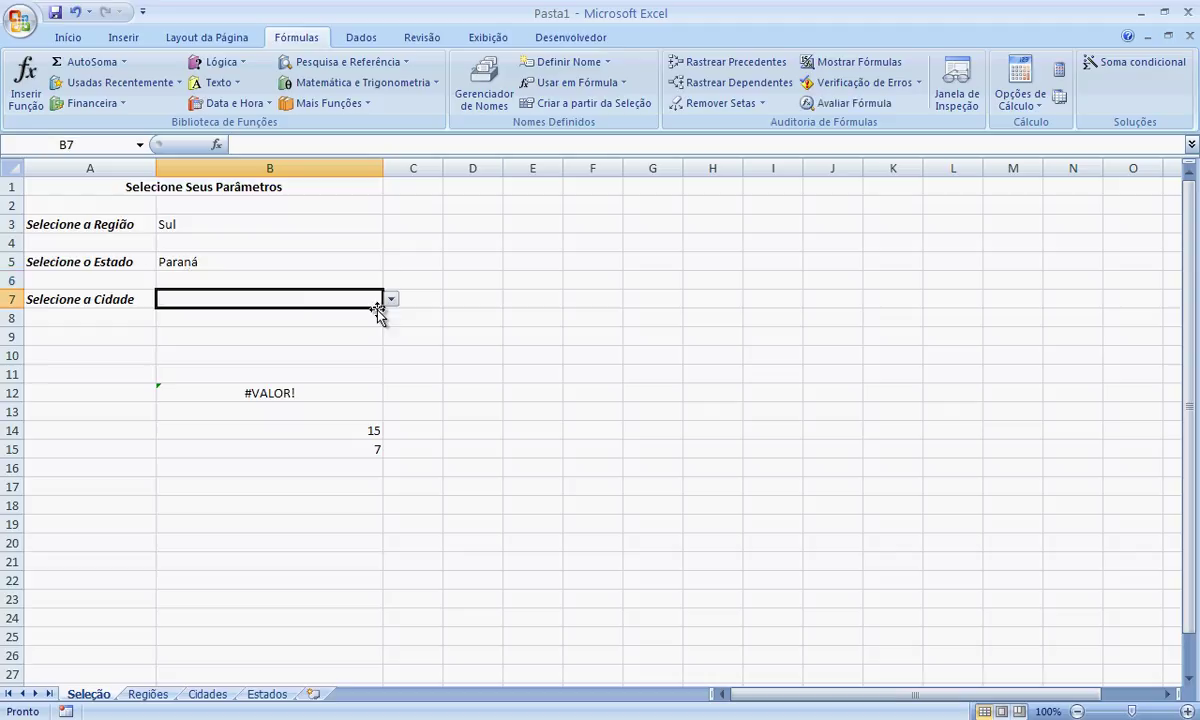
{"action": "left_click", "coordinate": [391, 300]}
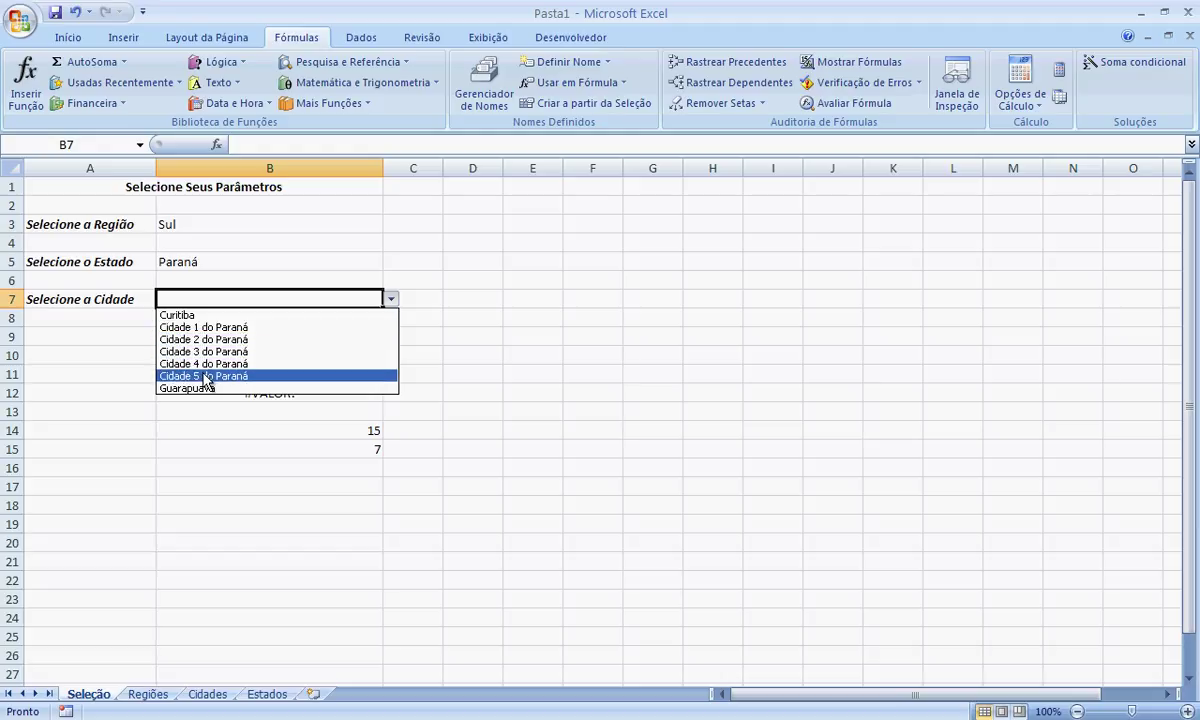
{"action": "left_click", "coordinate": [489, 284]}
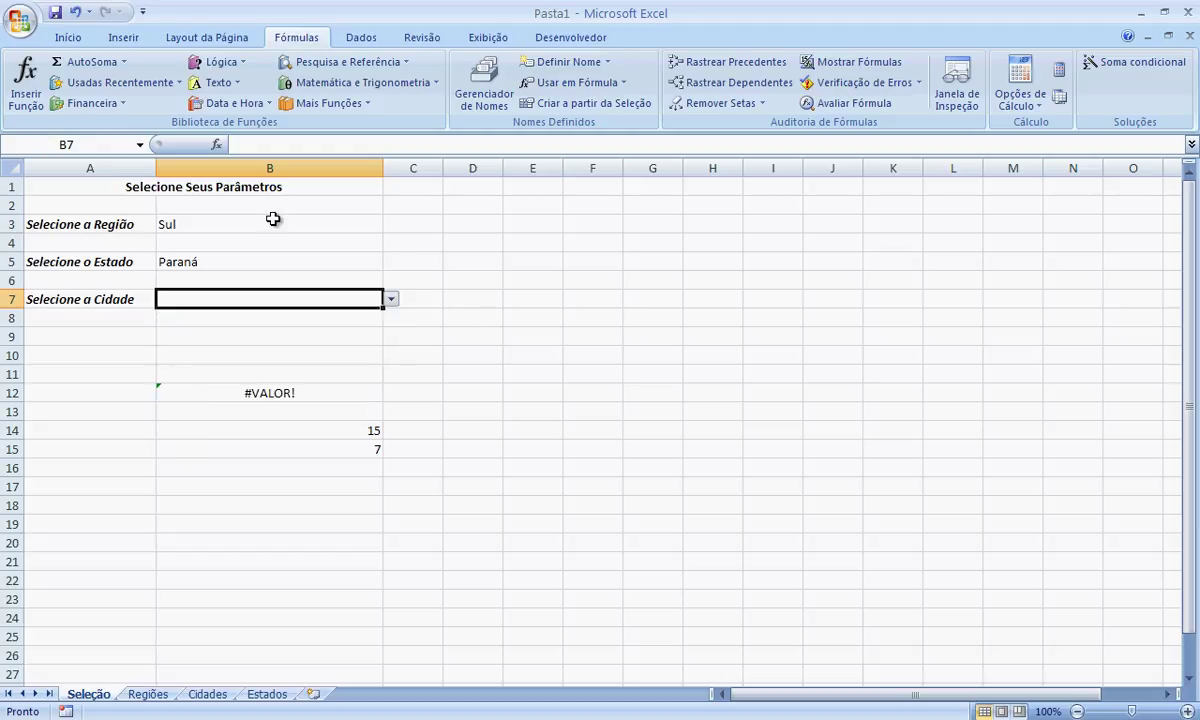
Set the state in B5 to Santa Catarina and check the city options offered in B7
{"action": "left_click", "coordinate": [259, 221]}
{"action": "left_click", "coordinate": [257, 257]}
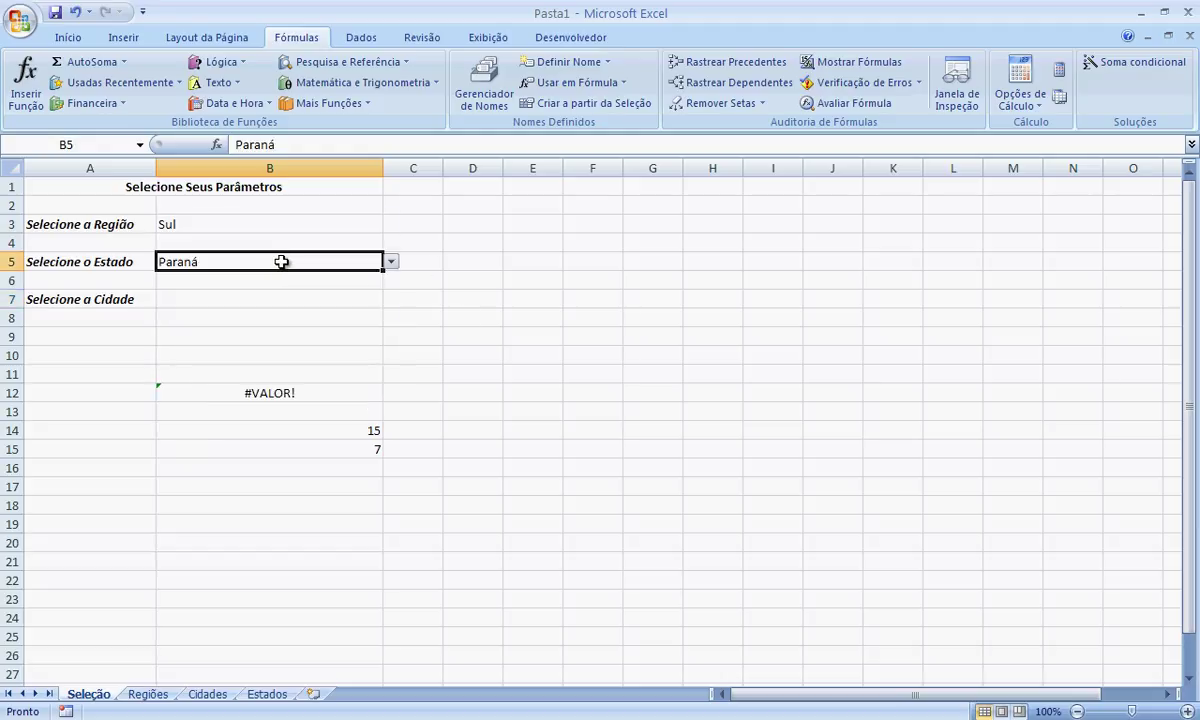
{"action": "left_click", "coordinate": [389, 262]}
{"action": "left_click", "coordinate": [340, 289]}
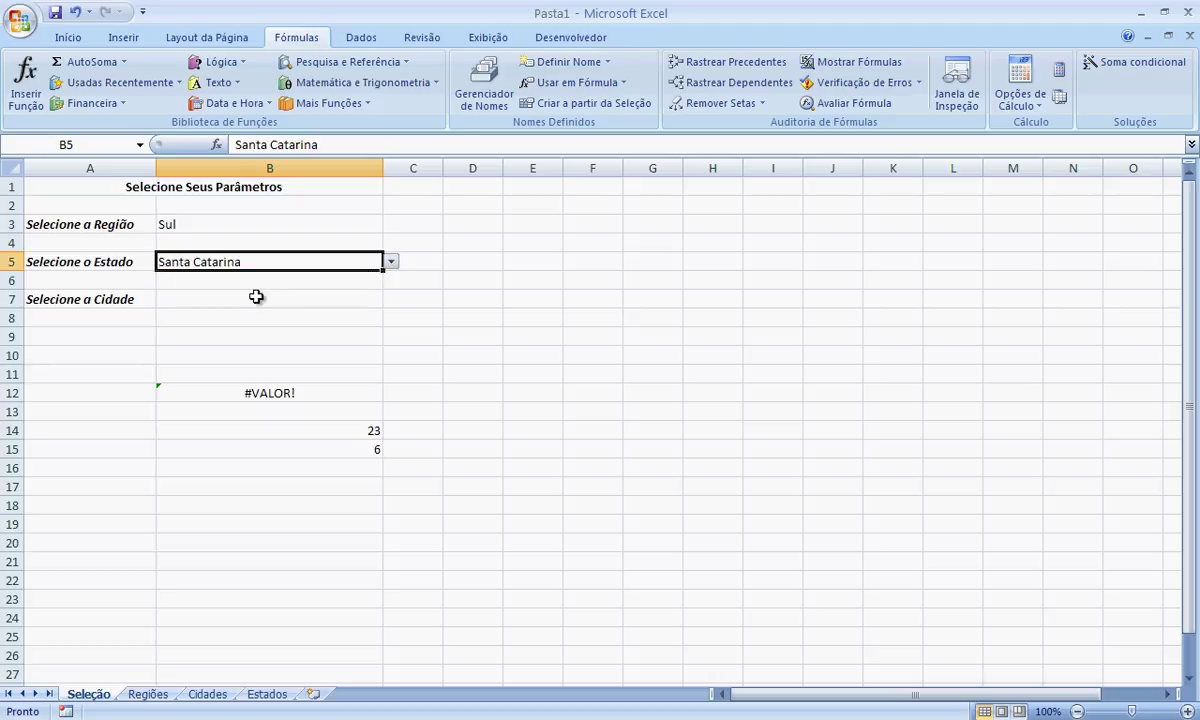
{"action": "left_click", "coordinate": [300, 299]}
{"action": "left_click", "coordinate": [390, 303]}
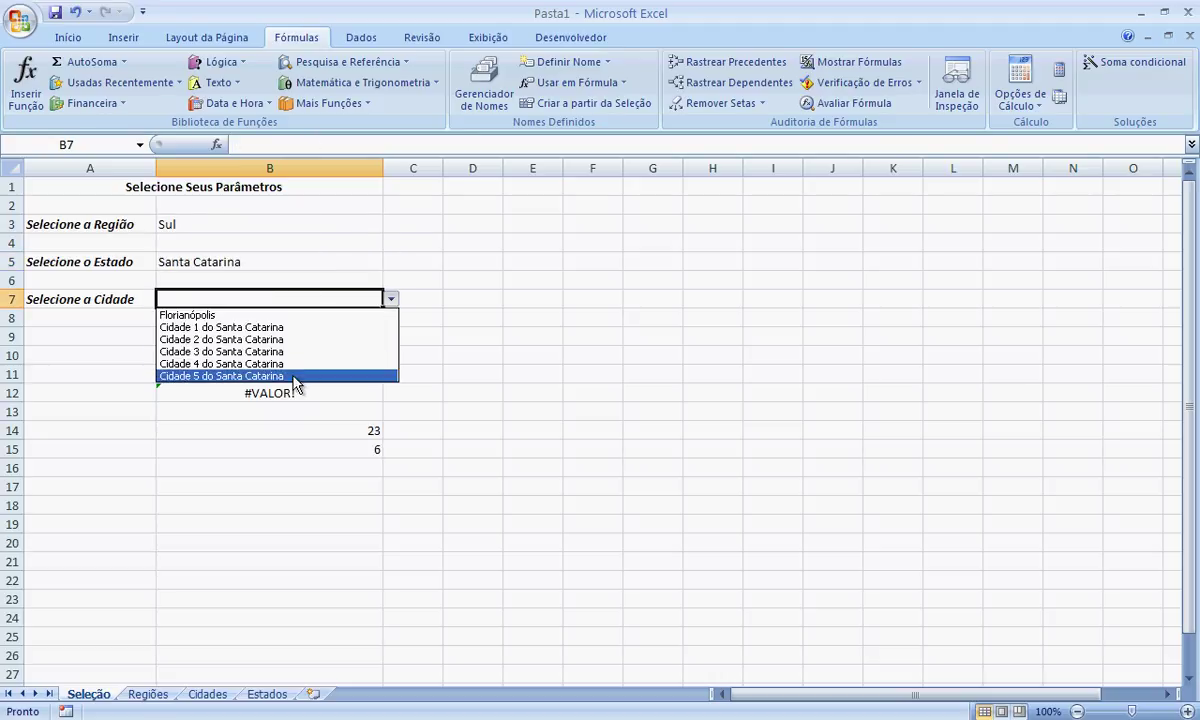
{"action": "left_click", "coordinate": [508, 353]}
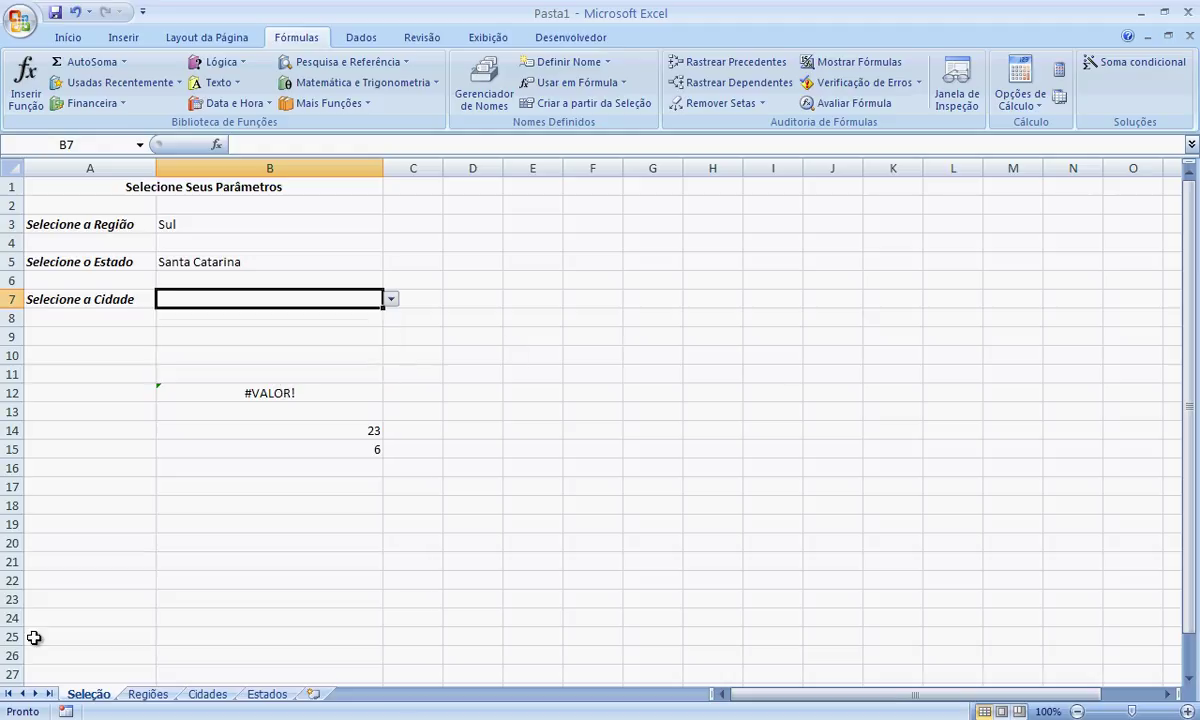
Show the Santa Catarina column on the Cidades sheet
{"action": "left_click", "coordinate": [207, 693]}
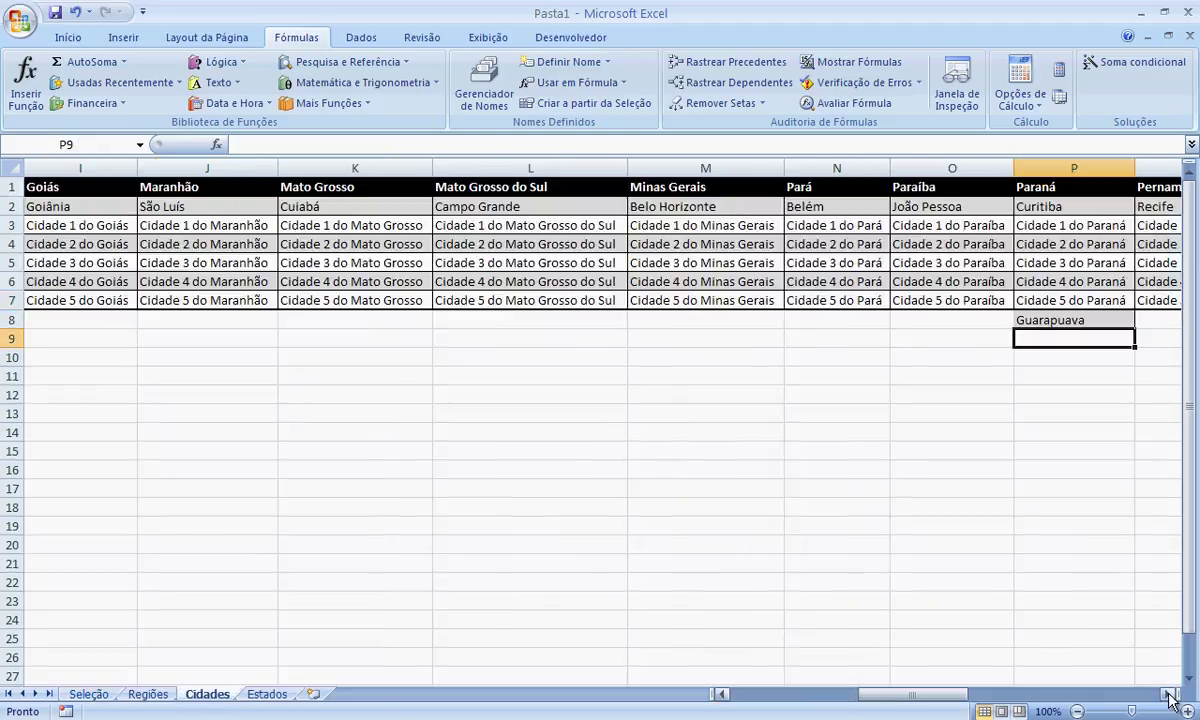
{"action": "left_click_drag", "start_coordinate": [1169, 694], "coordinate": [1169, 694]}
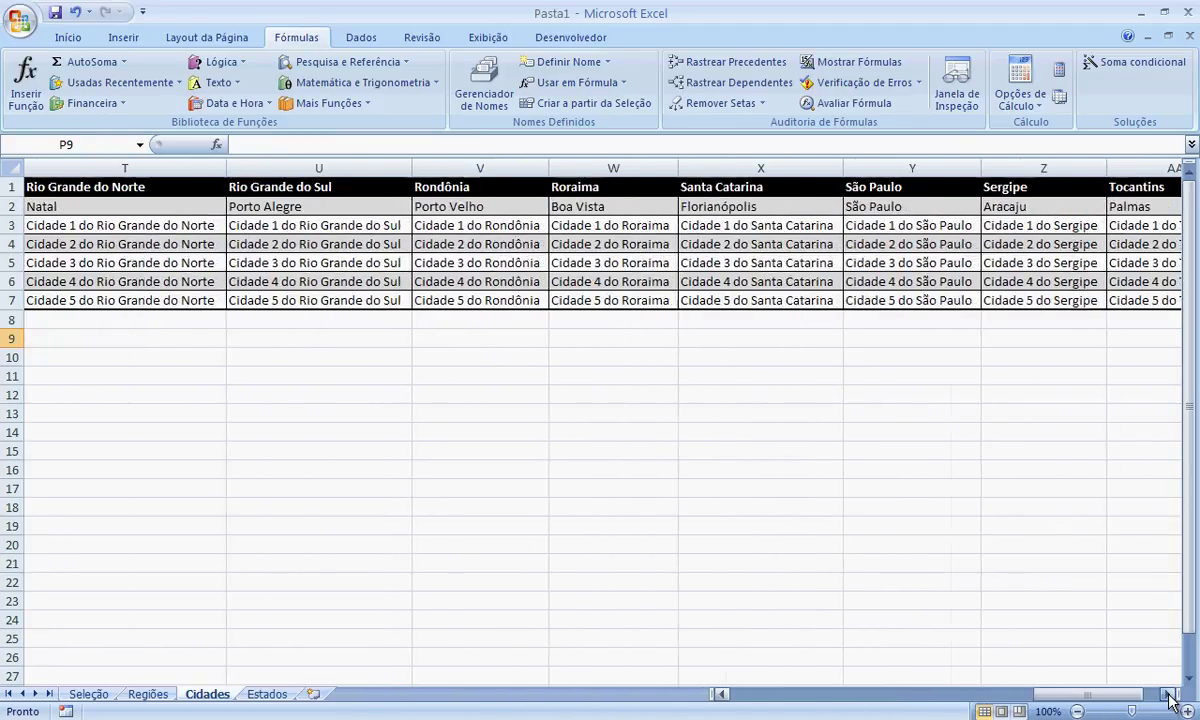
{"action": "left_click", "coordinate": [884, 318]}
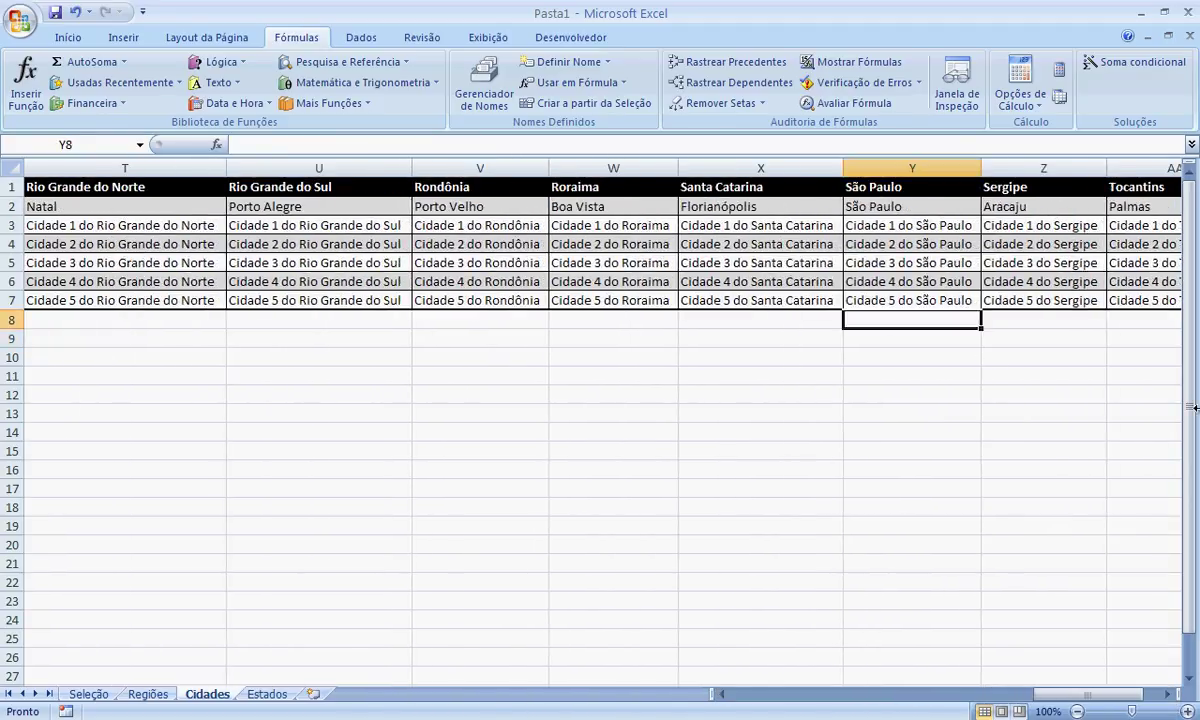
{"action": "type", "text": "Fl"}
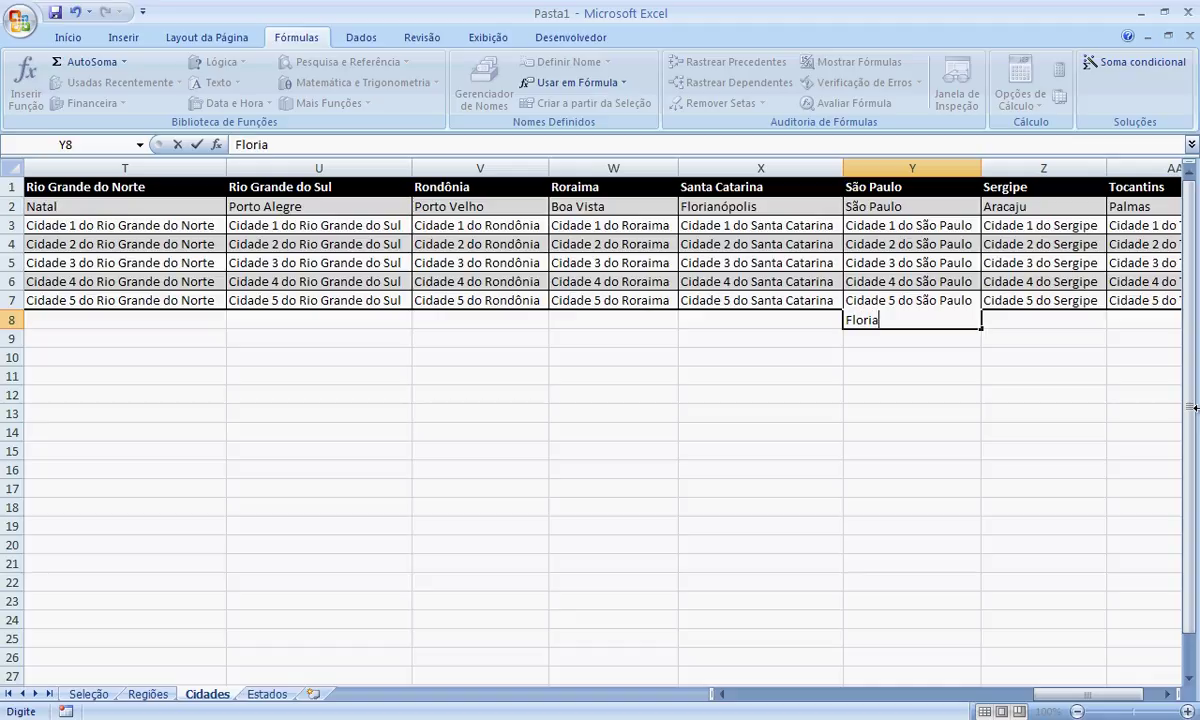
{"action": "type", "text": "oria"}
{"action": "key", "text": "Escape"}
Add the city Blumenau in X8, below the last Santa Catarina city
{"action": "key", "text": "Left"}
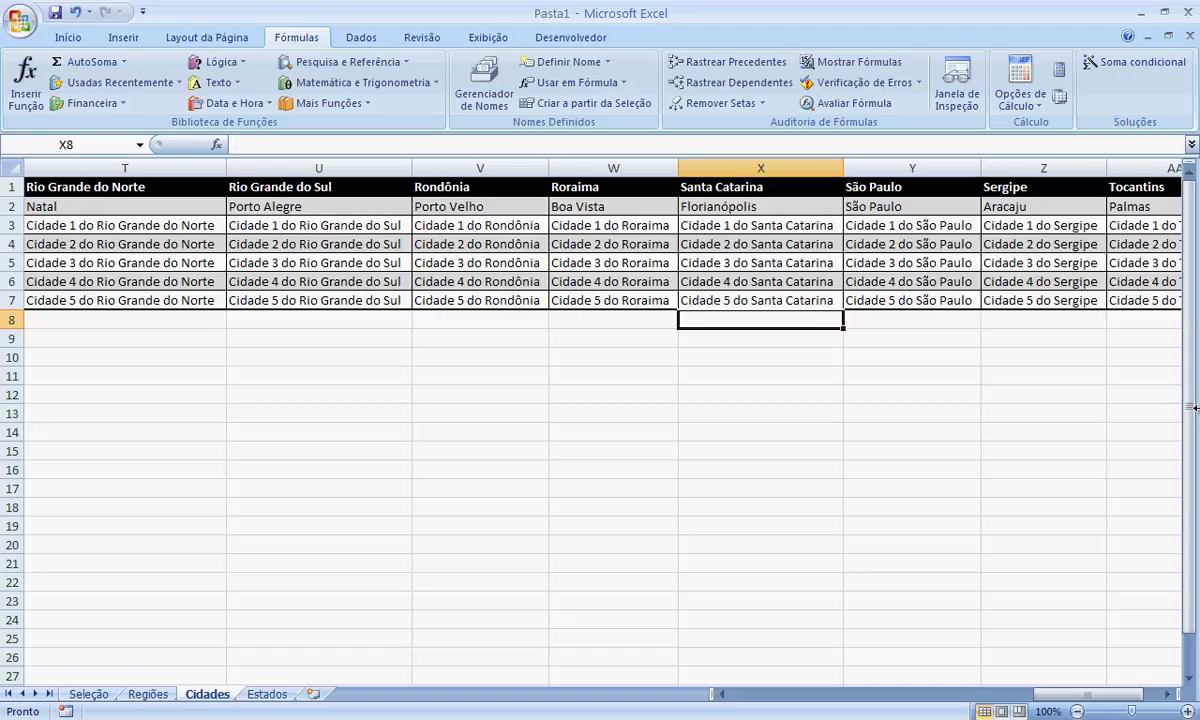
{"action": "type", "text": "Blumenau"}
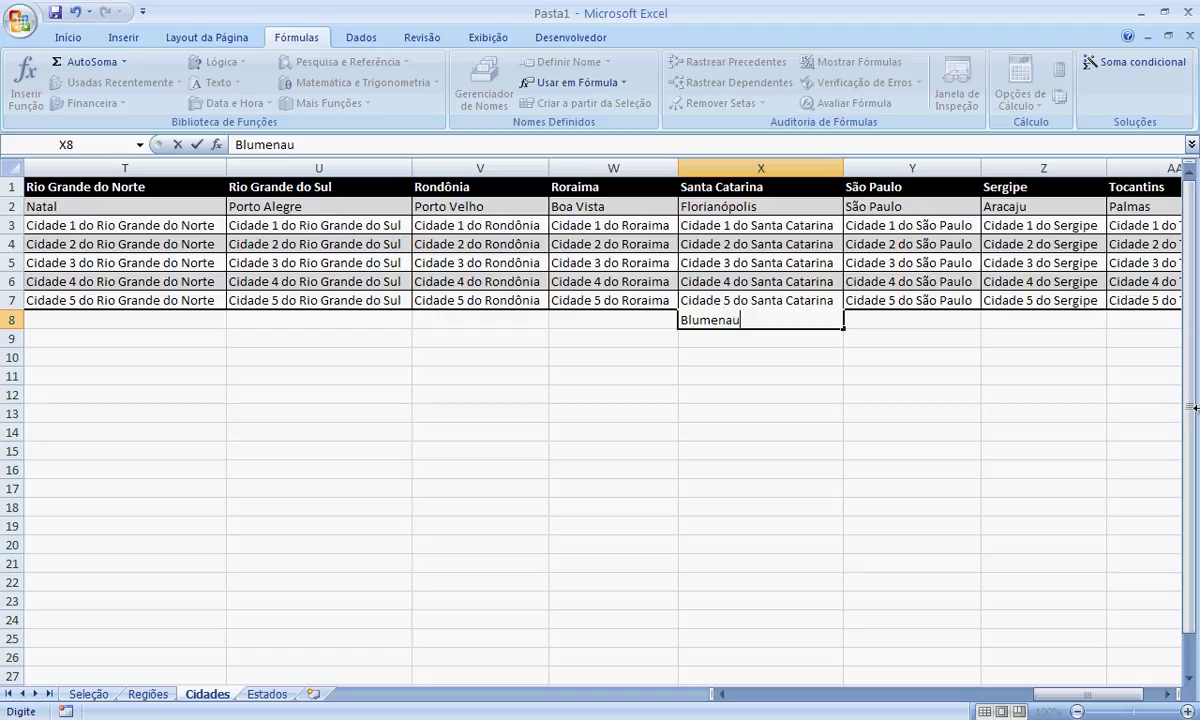
{"action": "key", "text": "Return"}
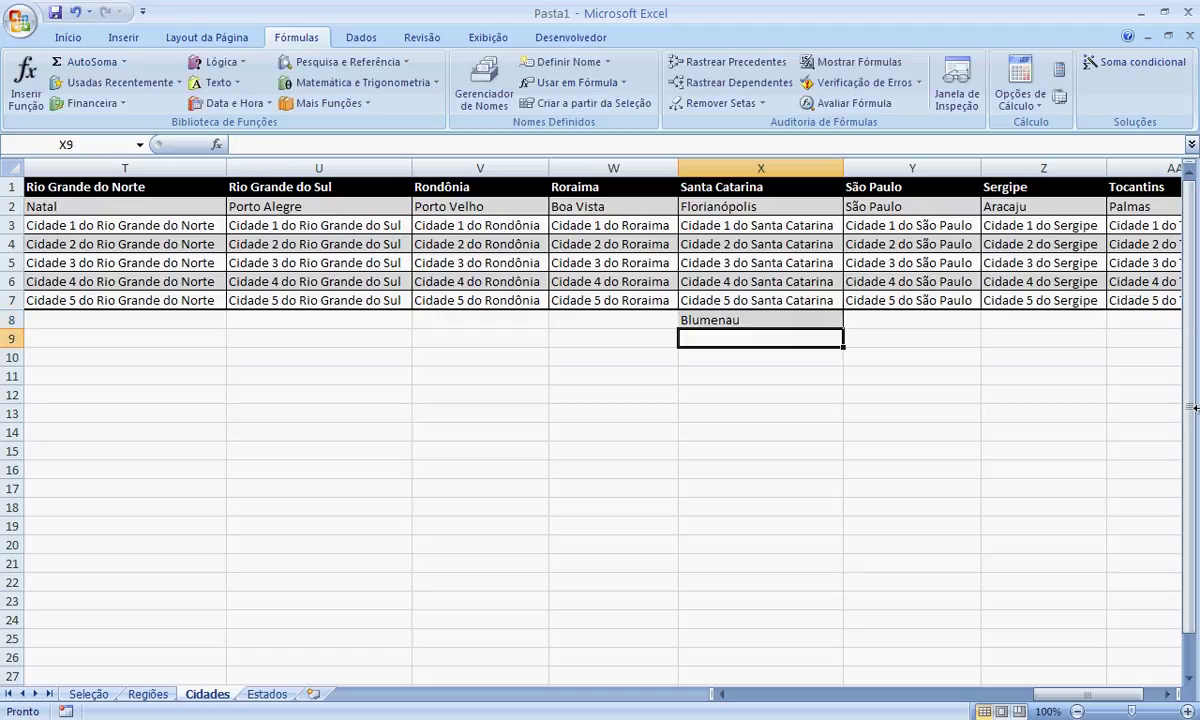
Choose Blumenau as the city in B7 on the Seleção sheet
{"action": "left_click", "coordinate": [86, 694]}
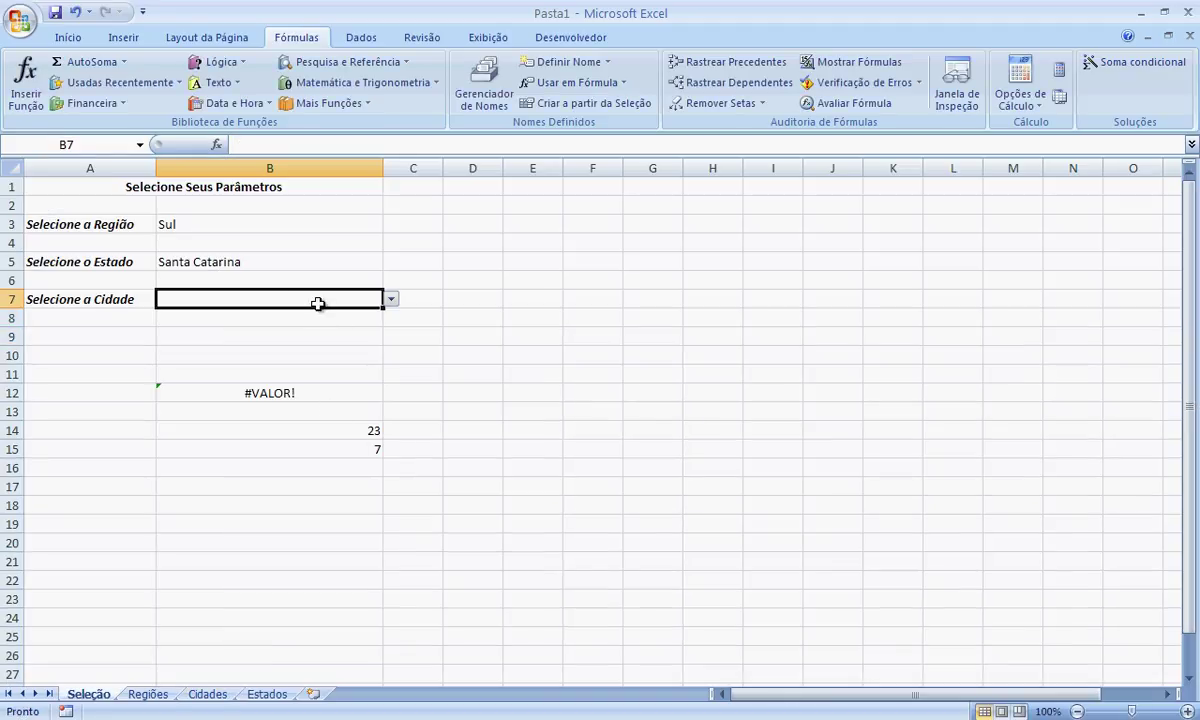
{"action": "left_click", "coordinate": [390, 300]}
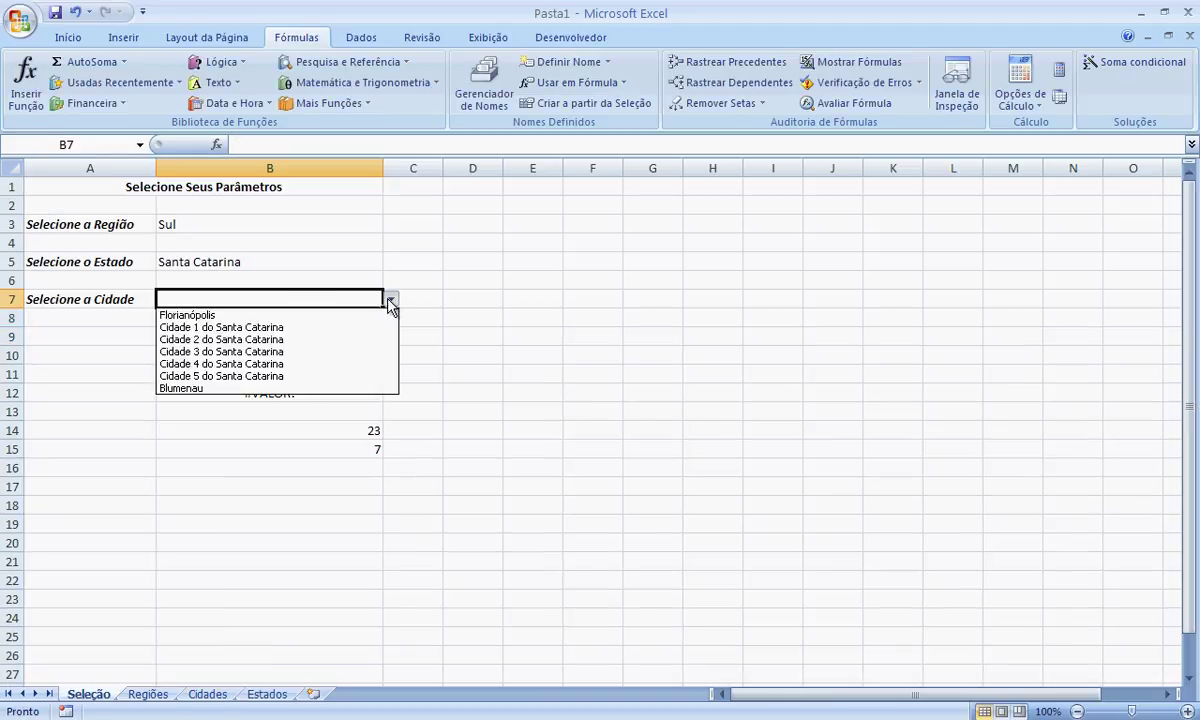
{"action": "left_click", "coordinate": [179, 388]}
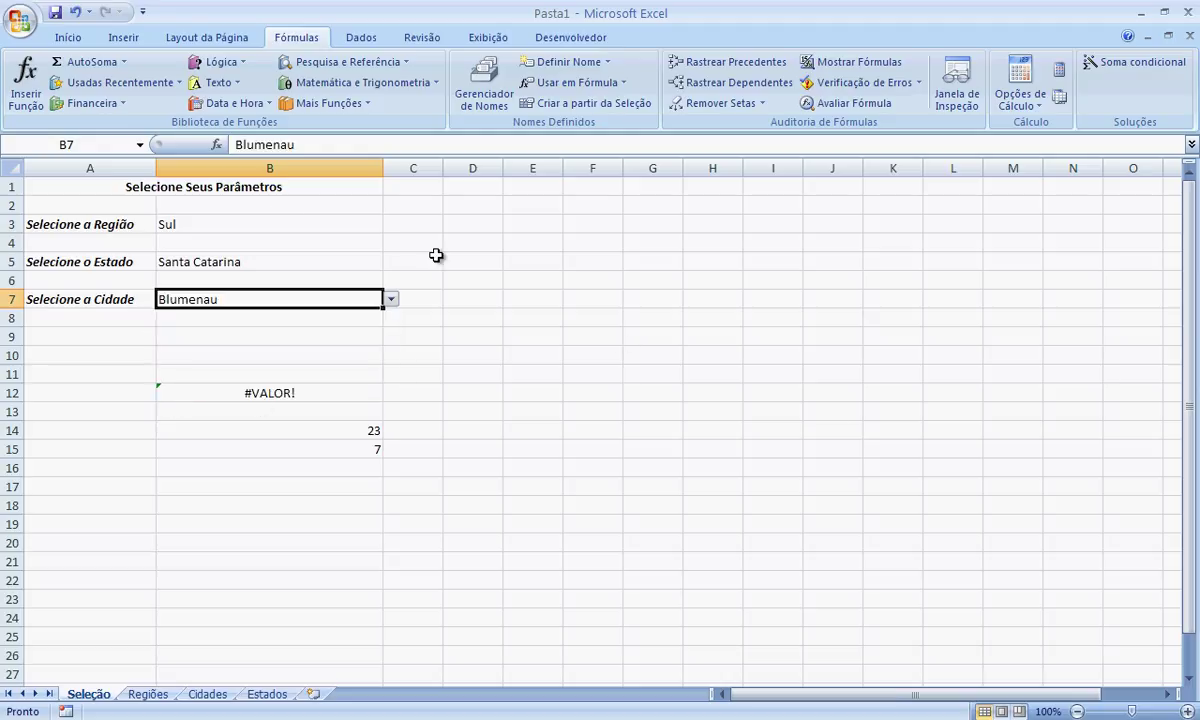
Set the state in B5 to Paraná and the city in B7 to Curitiba
{"action": "left_click", "coordinate": [290, 224]}
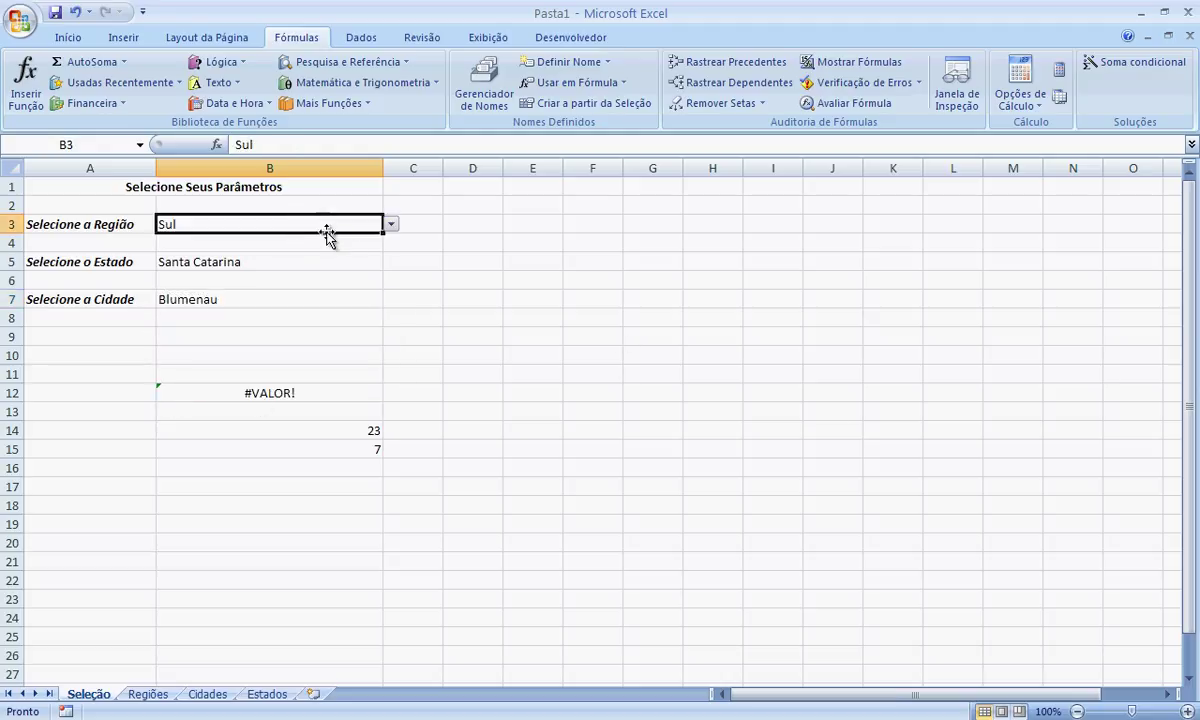
{"action": "left_click", "coordinate": [345, 262]}
{"action": "left_click", "coordinate": [390, 262]}
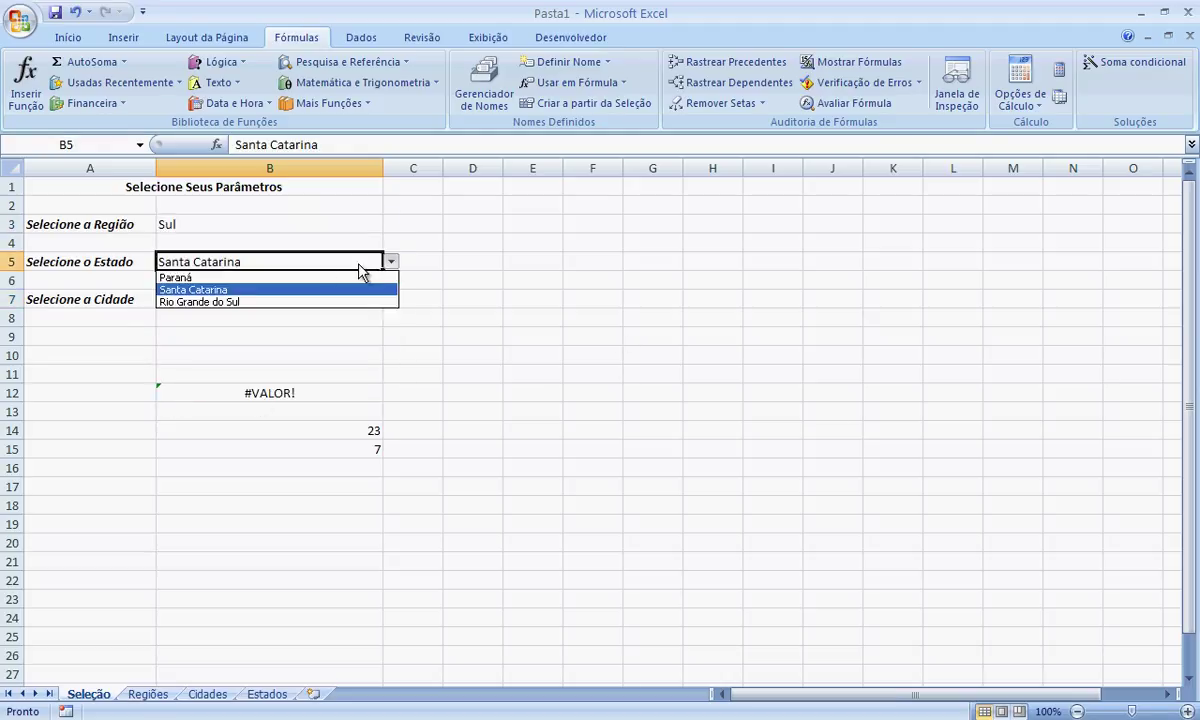
{"action": "left_click", "coordinate": [310, 278]}
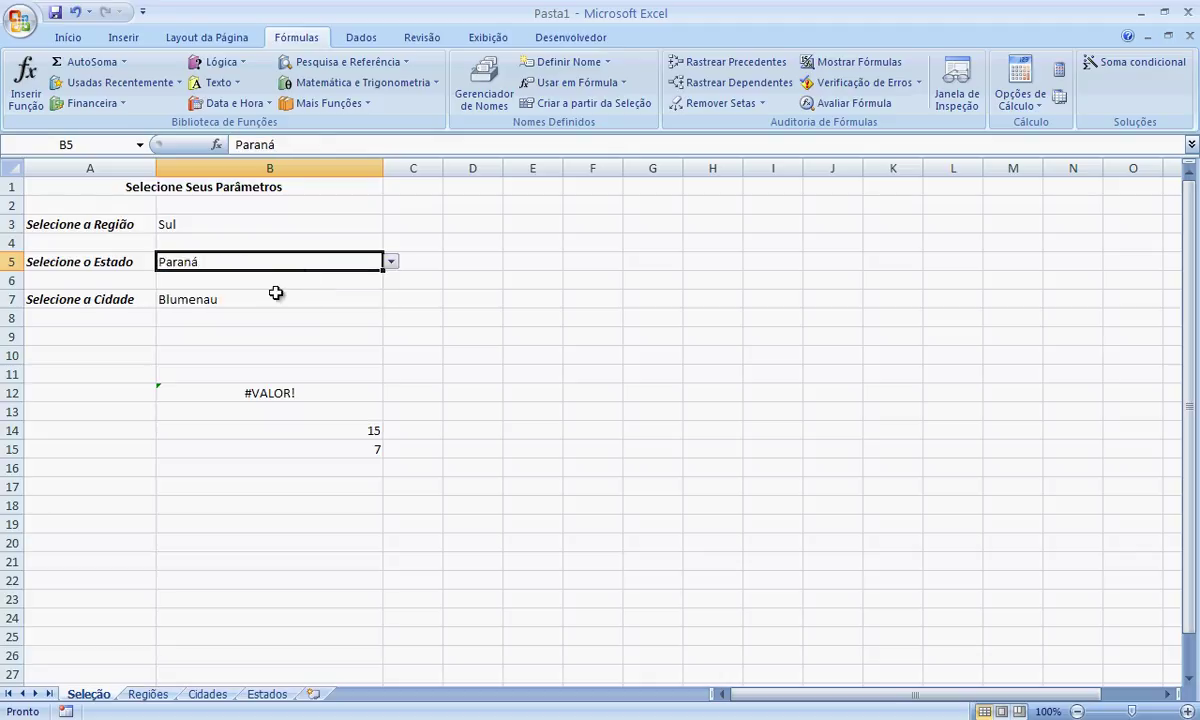
{"action": "left_click", "coordinate": [275, 293]}
{"action": "left_click", "coordinate": [391, 300]}
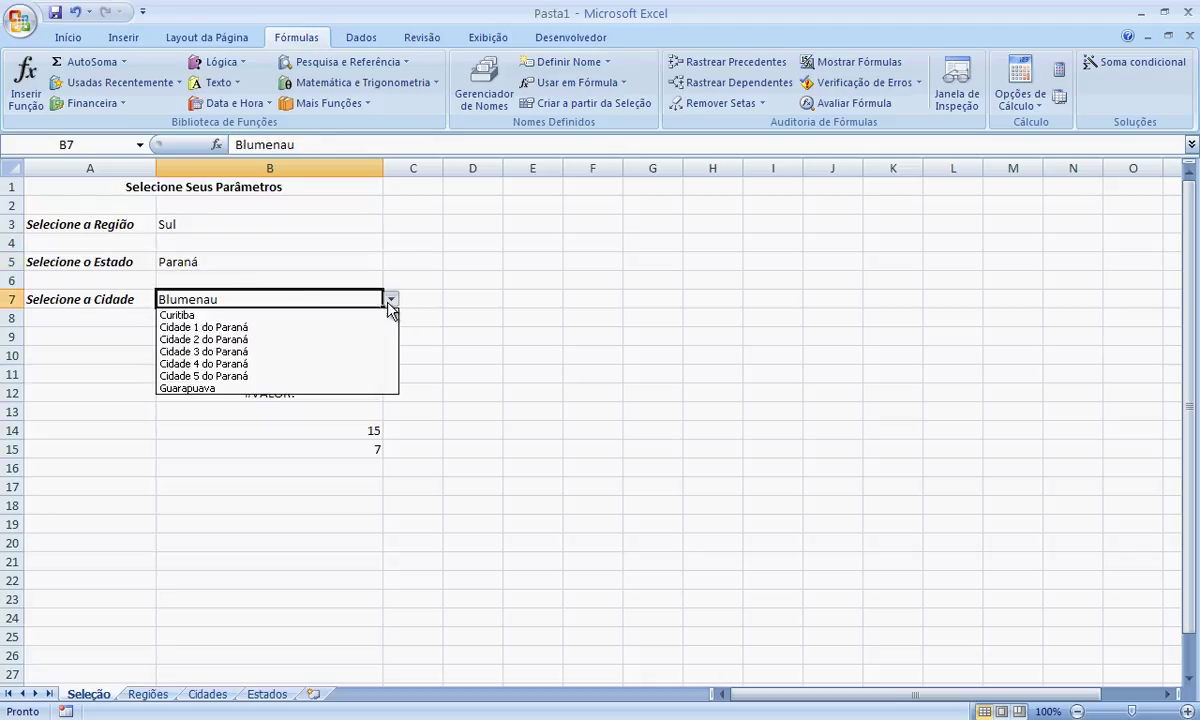
{"action": "left_click", "coordinate": [345, 314]}
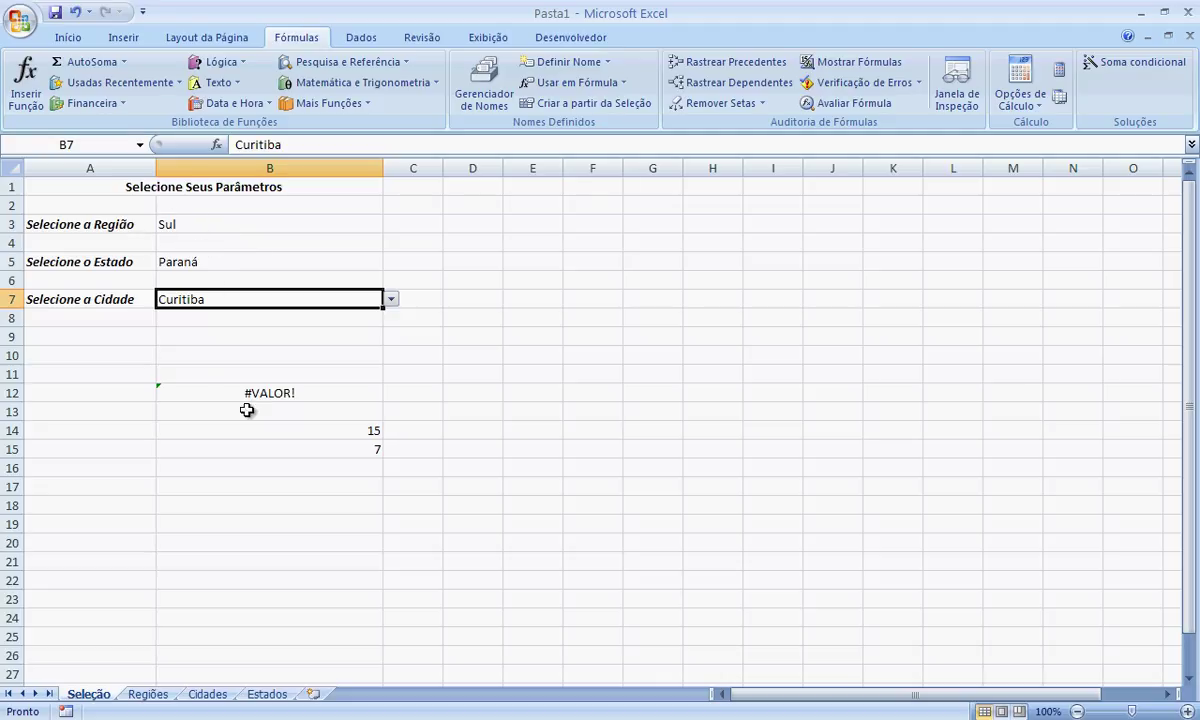
Clear the helper formulas below the selection fields by deleting the contents of A10:E17
{"action": "left_click_drag", "start_coordinate": [110, 361], "coordinate": [509, 490]}
{"action": "key", "text": "Delete"}
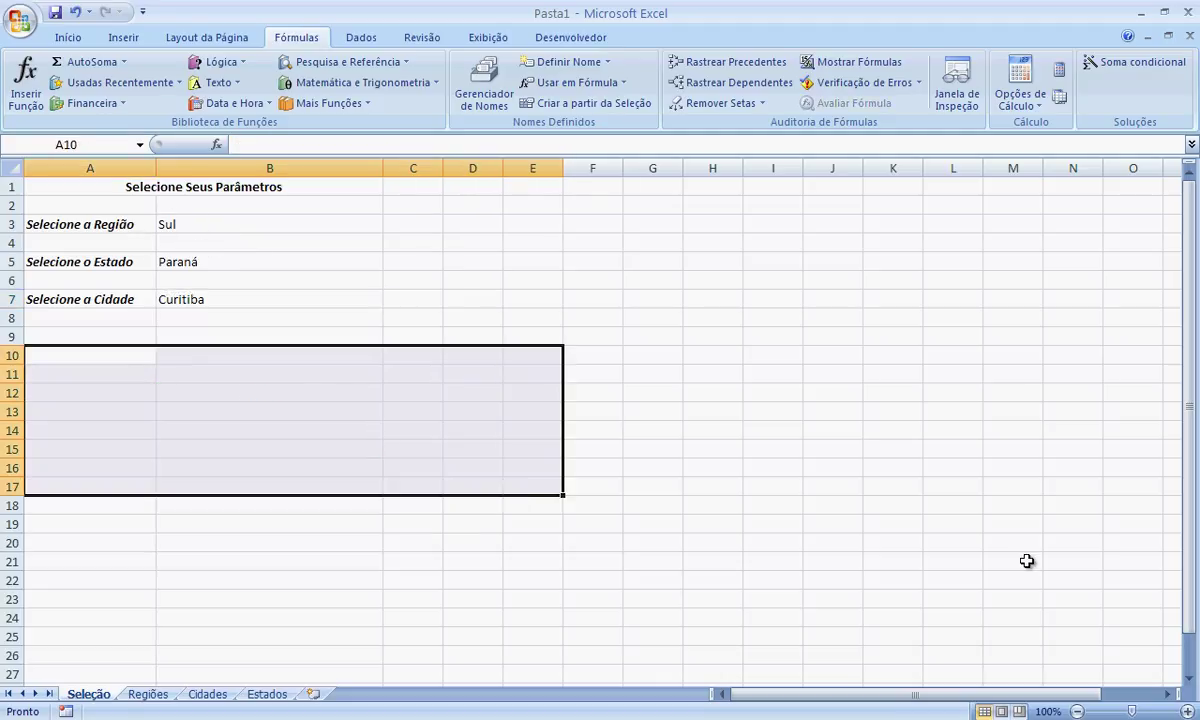
{"action": "left_click", "coordinate": [575, 317]}
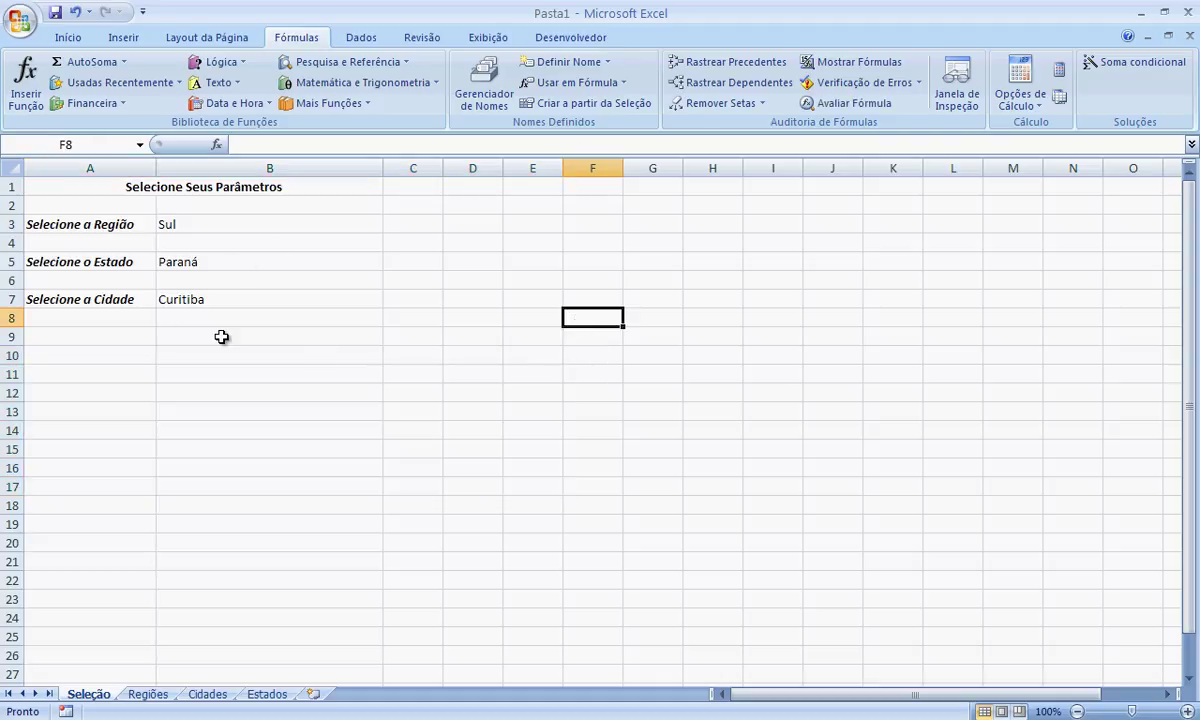
{"action": "left_click", "coordinate": [309, 257]}
{"action": "left_click", "coordinate": [221, 433]}
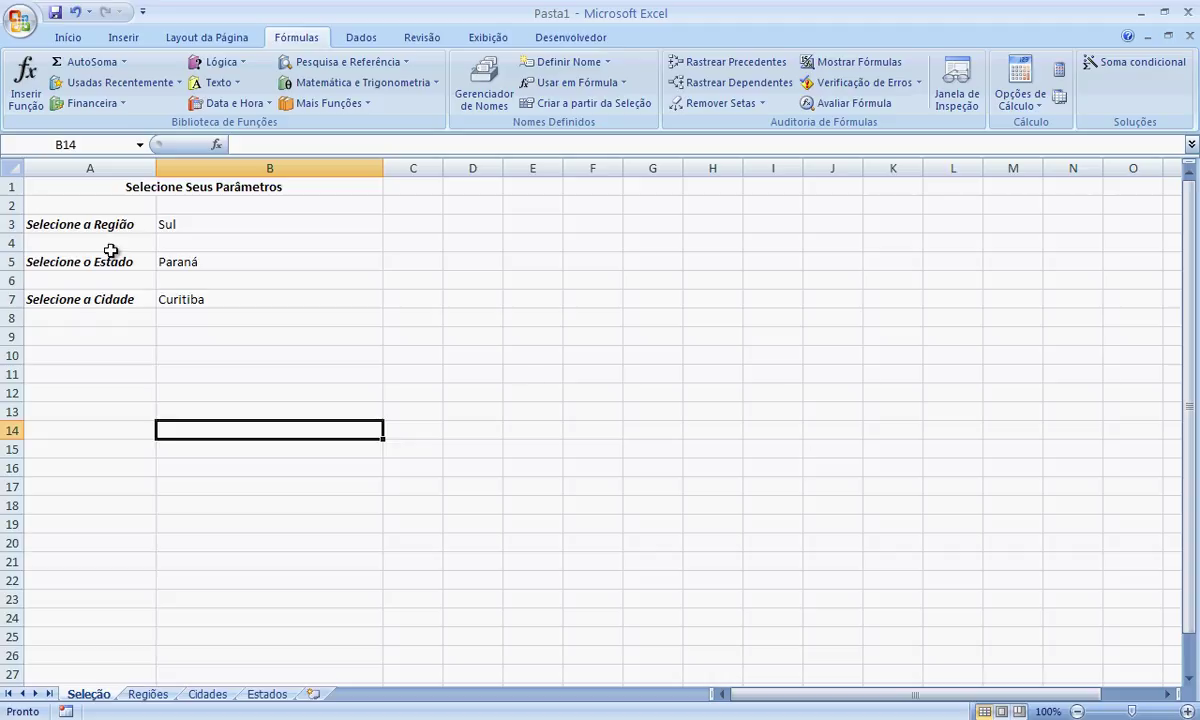
Fill the whole Seleção sheet with the theme colour Branco, Plano de Fundo 1, Mais Escuro 15%
{"action": "left_click", "coordinate": [10, 168]}
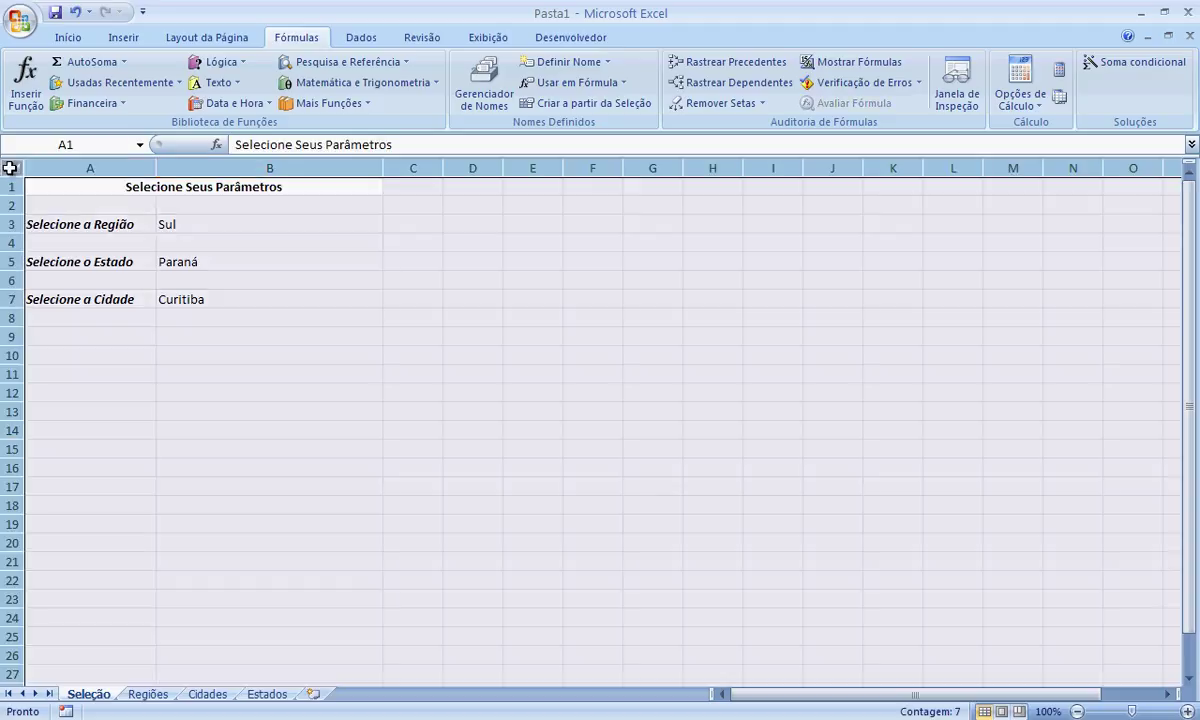
{"action": "left_click", "coordinate": [66, 38]}
{"action": "left_click", "coordinate": [222, 96]}
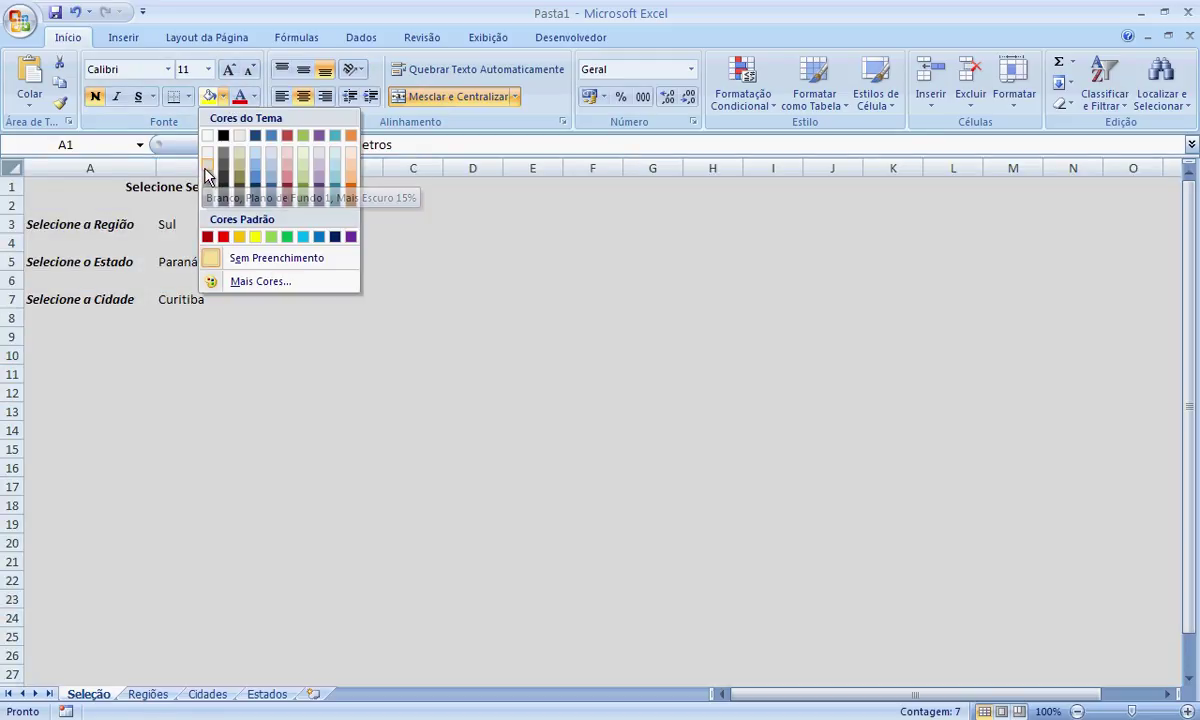
{"action": "left_click", "coordinate": [207, 176]}
{"action": "left_click", "coordinate": [305, 374]}
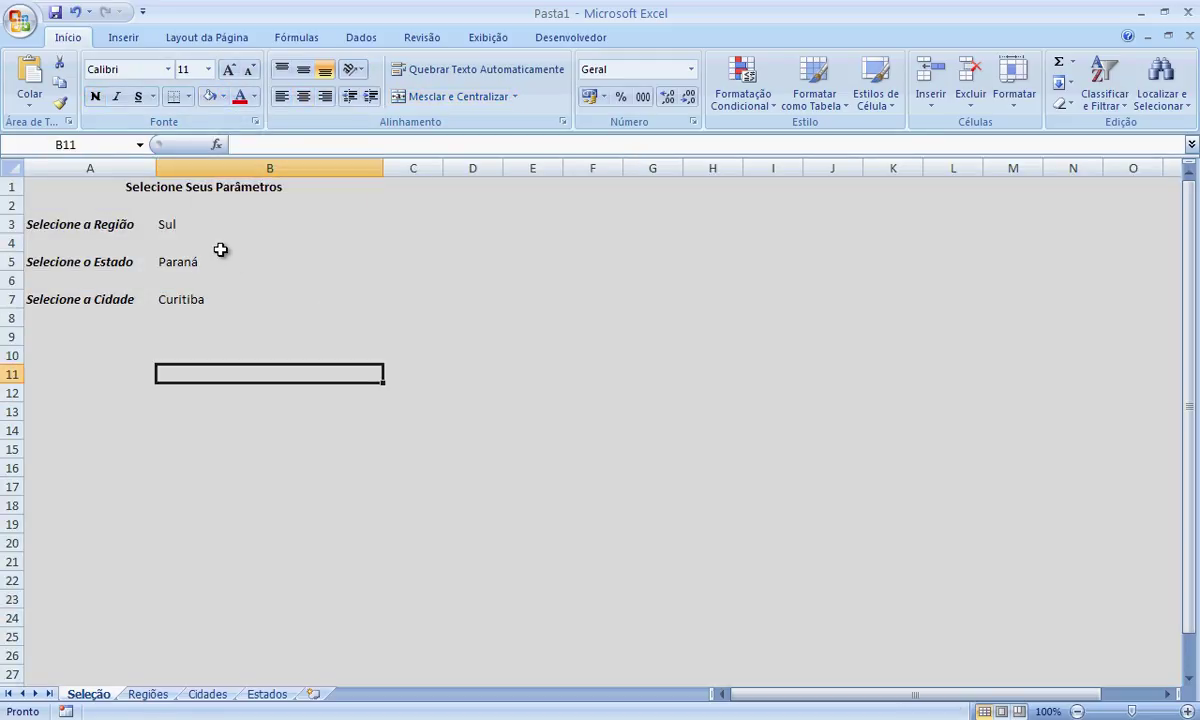
Give B3, B5 and B7 medium solid upper and left borders in Preto, Texto 1, Mais Claro 15%
{"action": "left_click", "coordinate": [192, 226]}
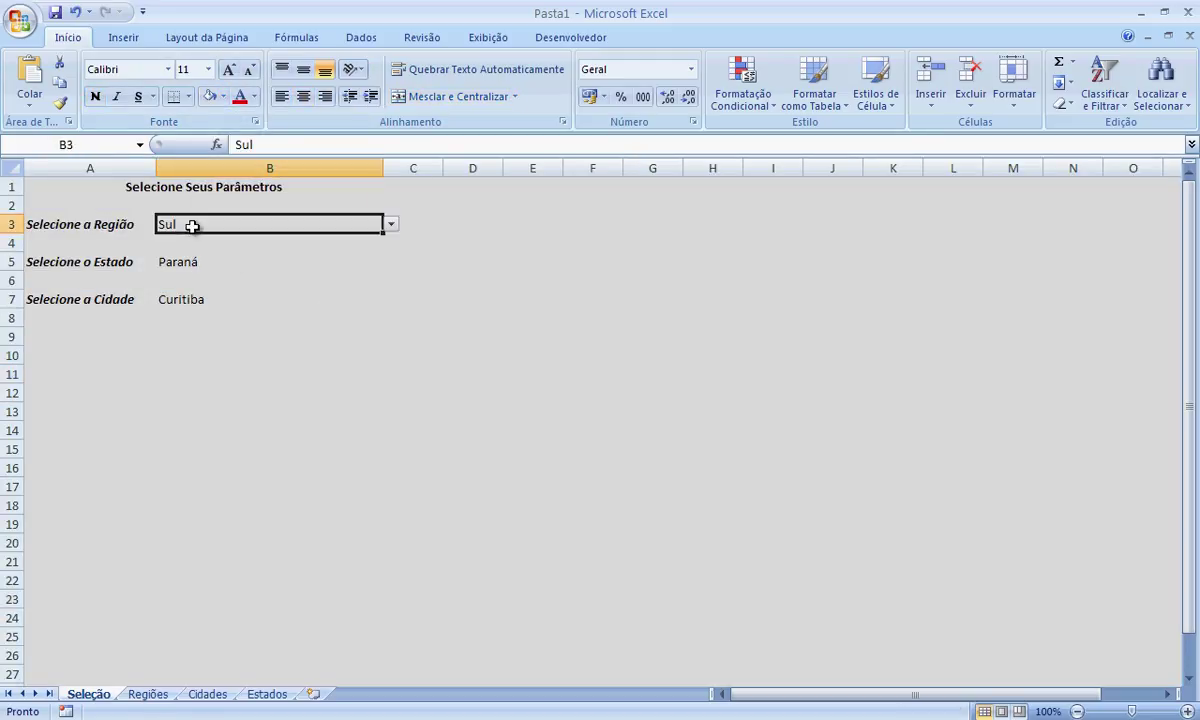
{"action": "left_click", "coordinate": [233, 260]}
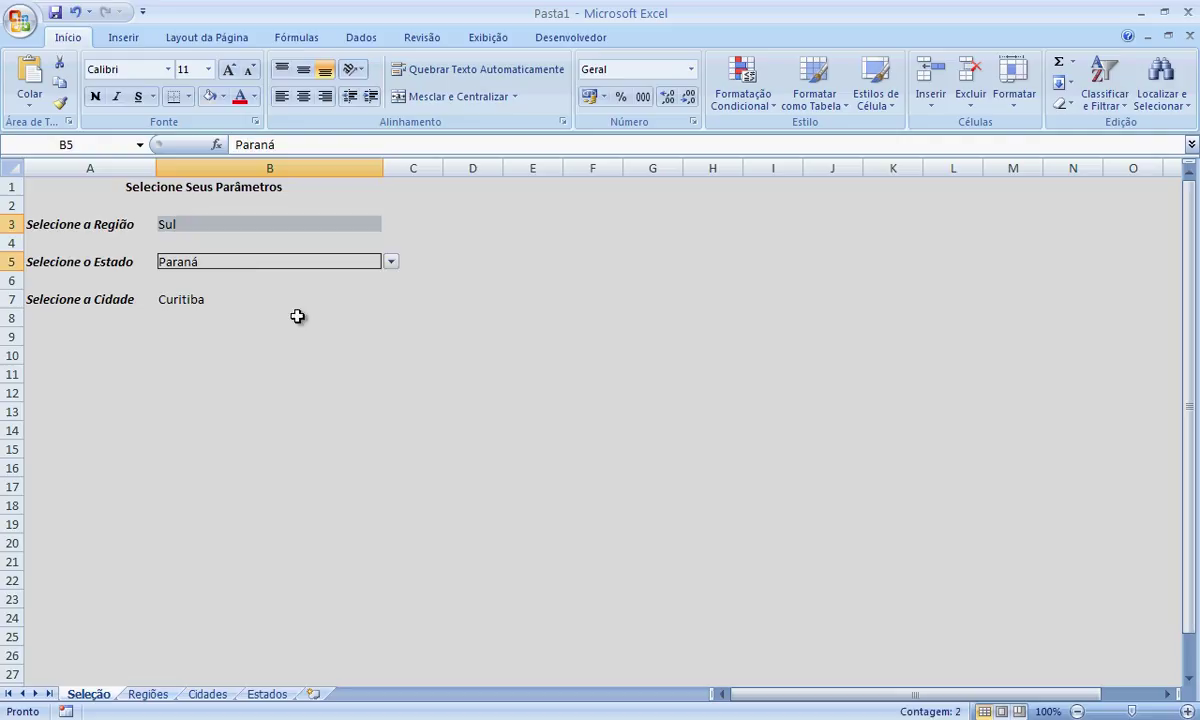
{"action": "left_click", "coordinate": [243, 297]}
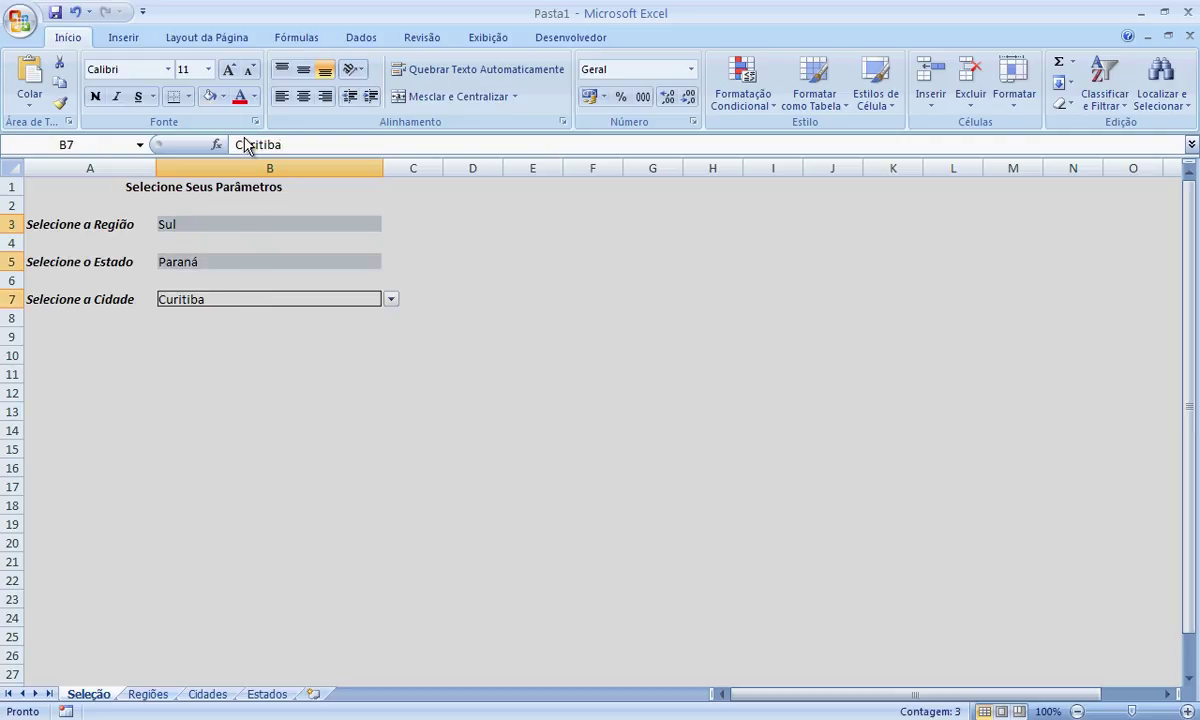
{"action": "right_click", "coordinate": [236, 262]}
{"action": "left_click", "coordinate": [318, 509]}
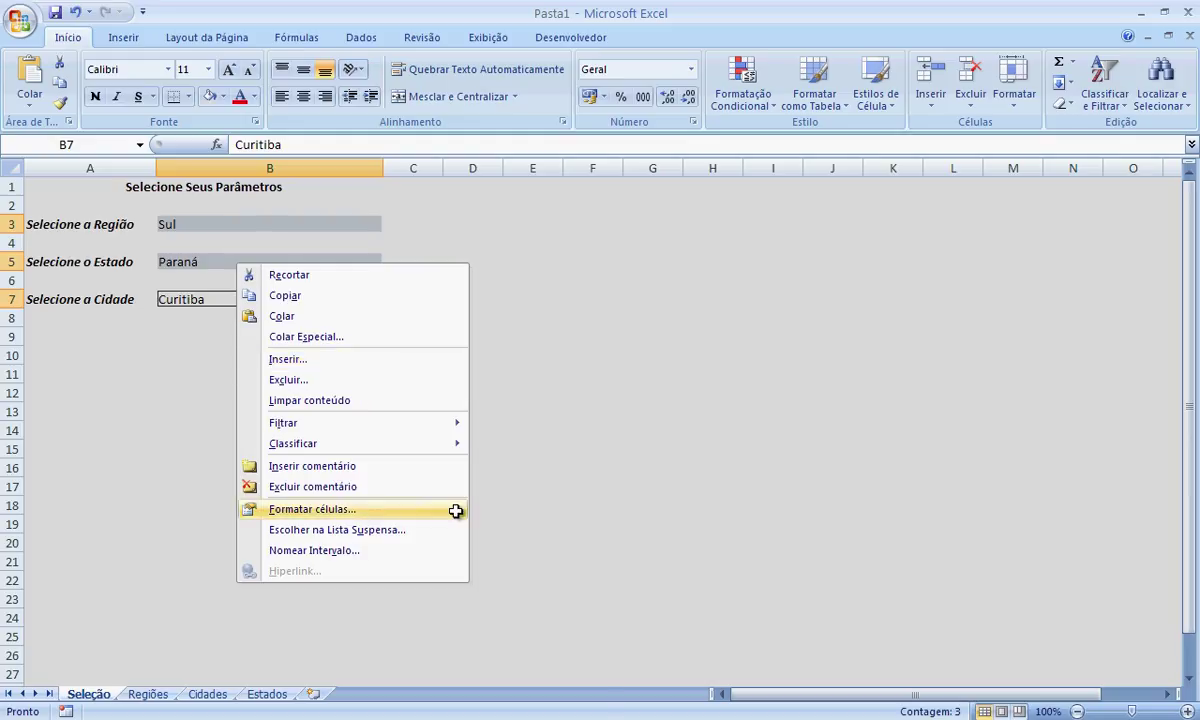
{"action": "left_click_drag", "start_coordinate": [281, 294], "coordinate": [621, 227]}
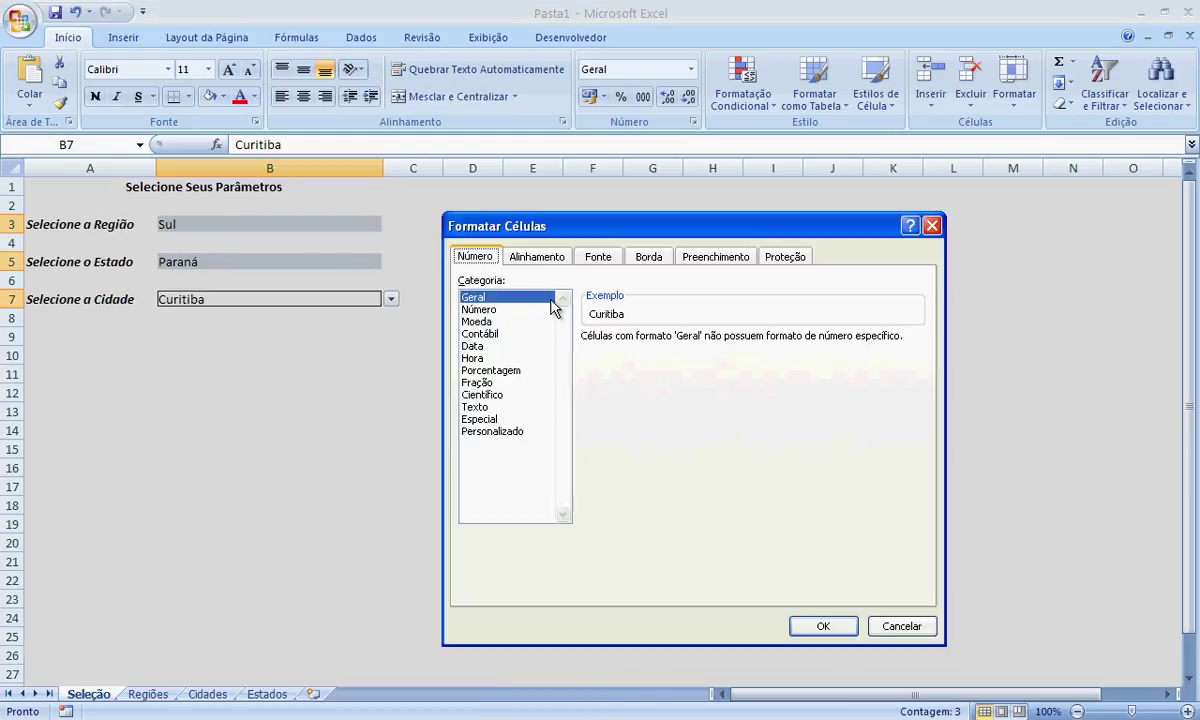
{"action": "left_click", "coordinate": [650, 260]}
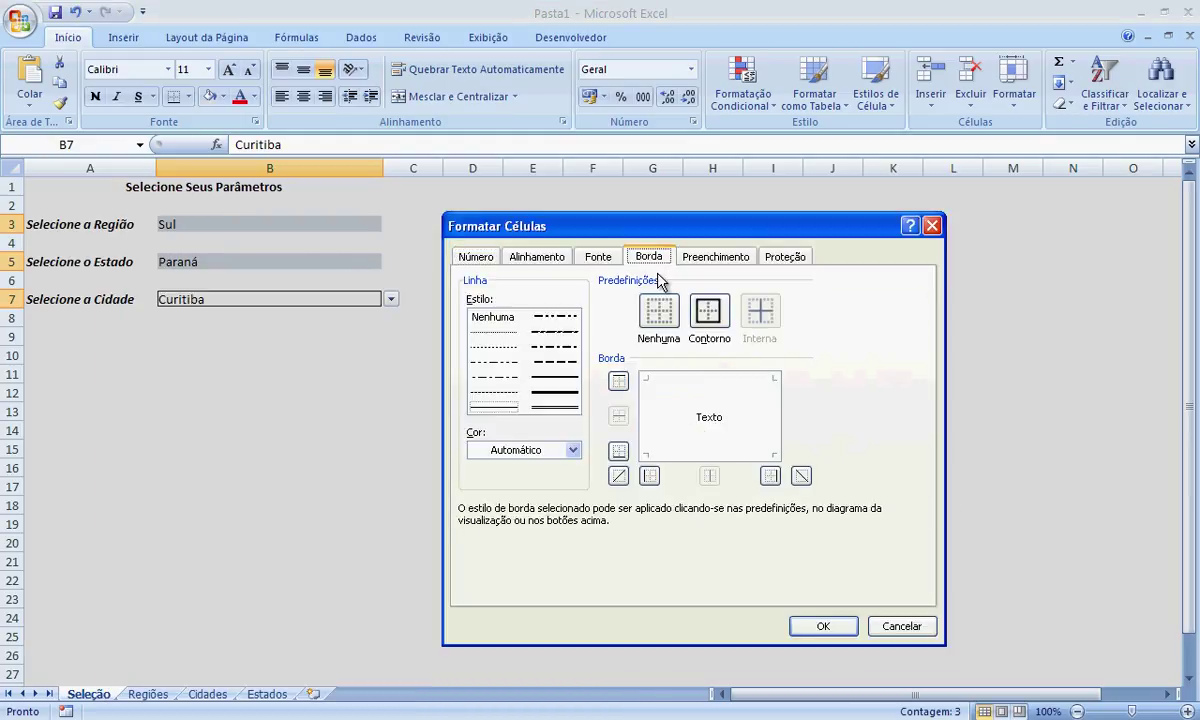
{"action": "left_click", "coordinate": [543, 379]}
{"action": "left_click", "coordinate": [572, 450]}
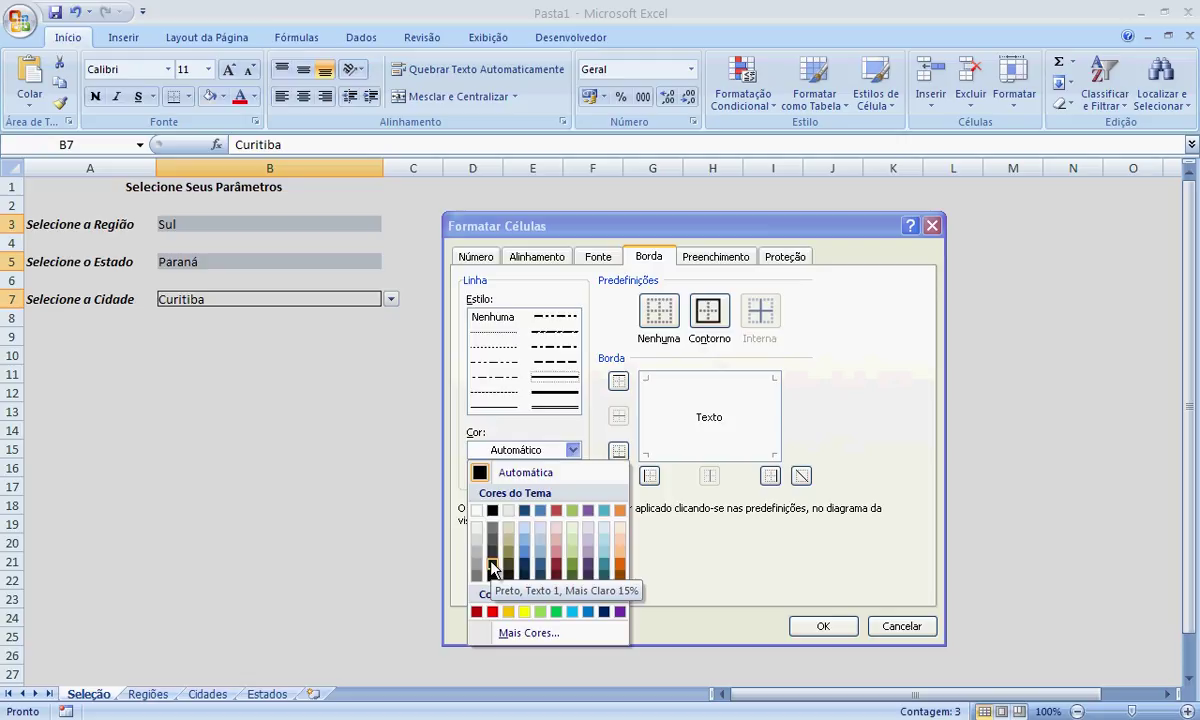
{"action": "left_click", "coordinate": [491, 566]}
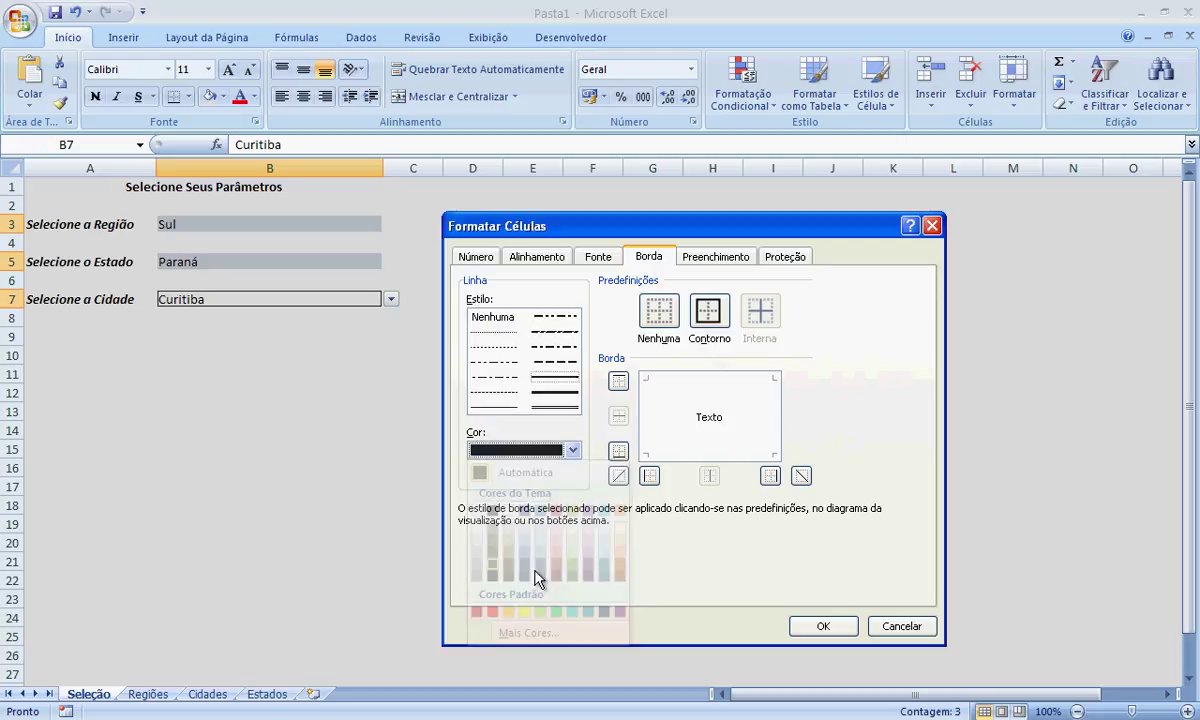
{"action": "left_click", "coordinate": [673, 385]}
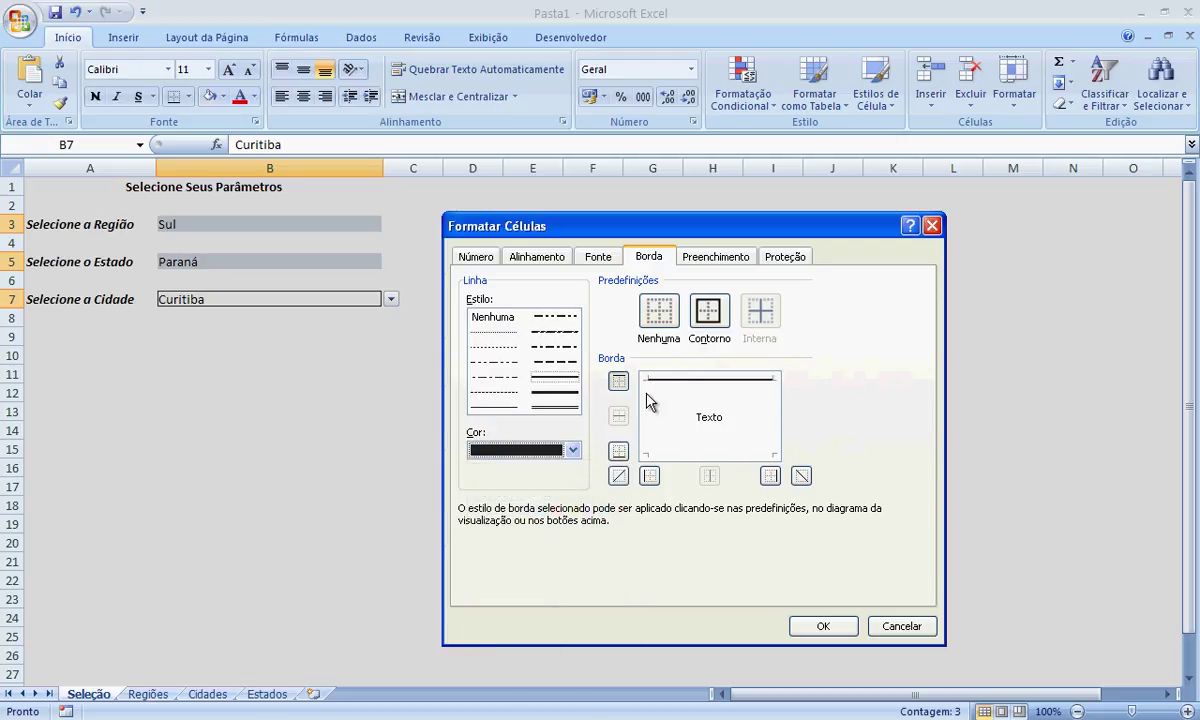
{"action": "left_click", "coordinate": [648, 432]}
Add white lower and right borders to B3, B5 and B7 and apply the cell formatting
{"action": "left_click", "coordinate": [572, 451]}
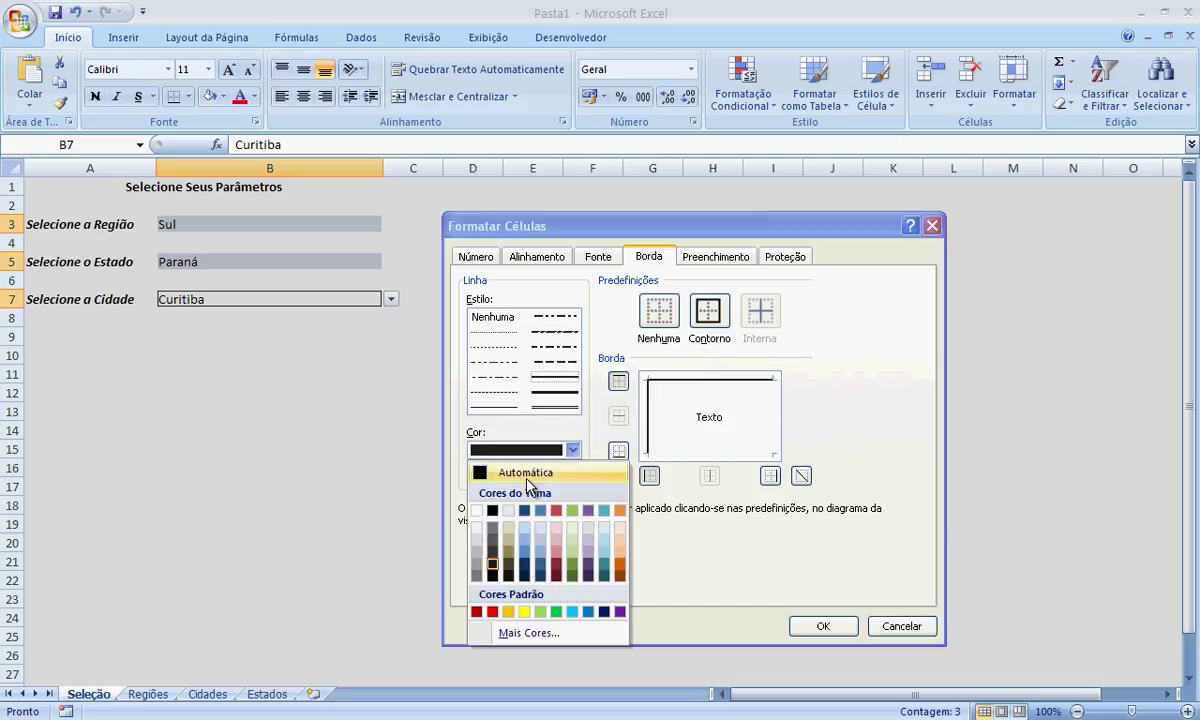
{"action": "left_click", "coordinate": [450, 480]}
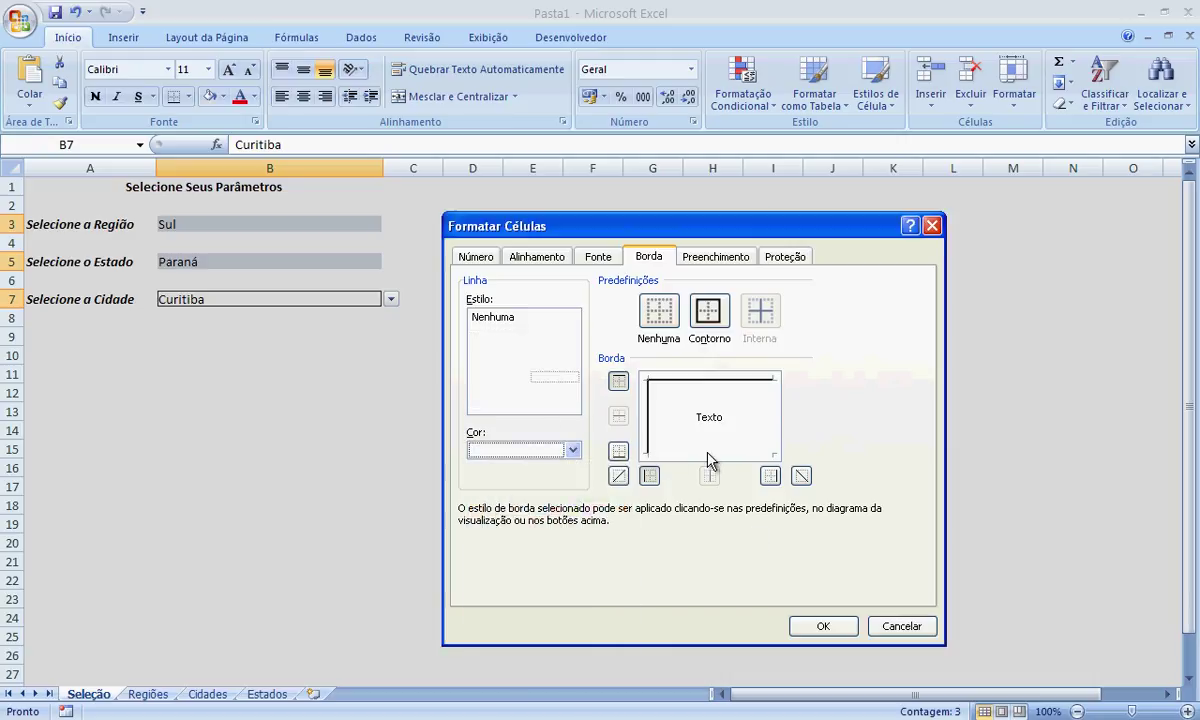
{"action": "left_click", "coordinate": [621, 457]}
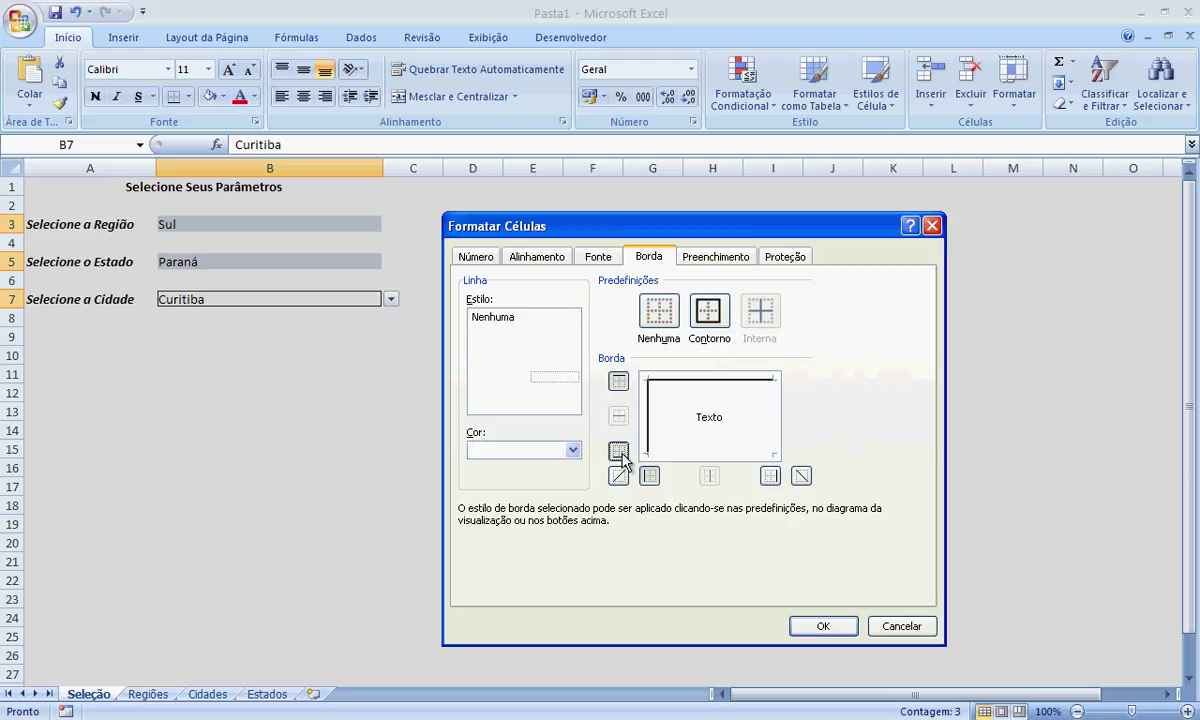
{"action": "left_click", "coordinate": [771, 480]}
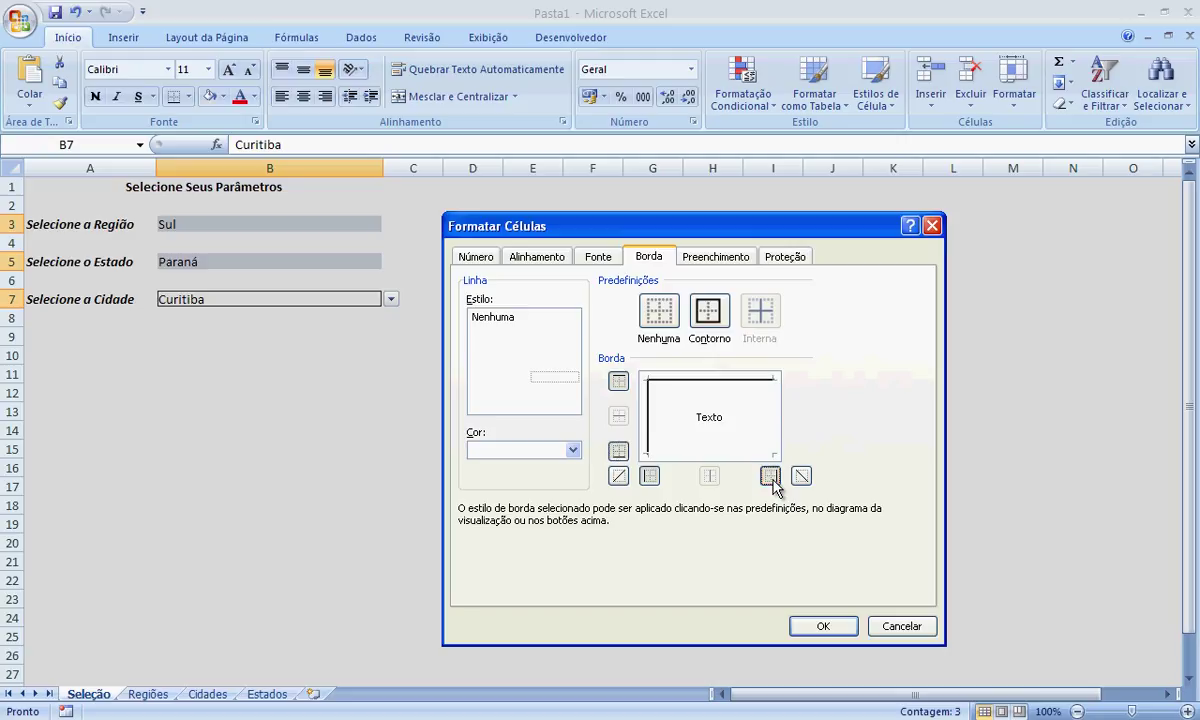
{"action": "left_click", "coordinate": [825, 628]}
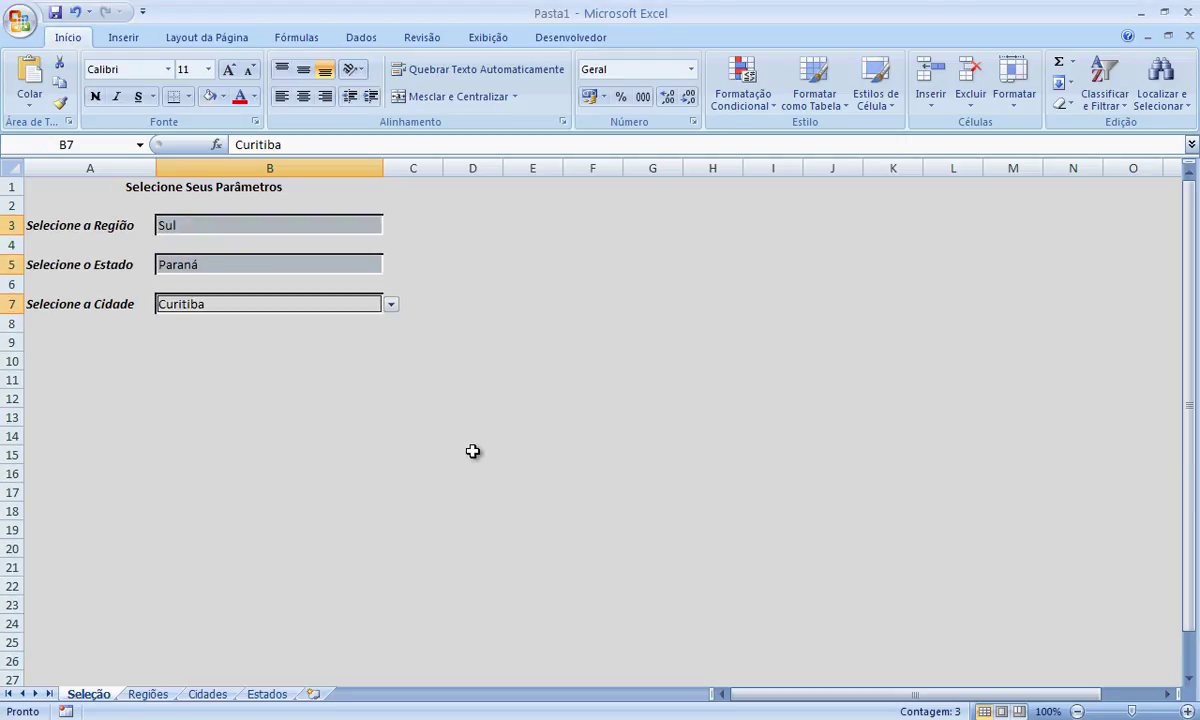
Fill B3, B5 and B7 with the lightest grey theme shade and check the formatted region and state cells
{"action": "left_click", "coordinate": [225, 98]}
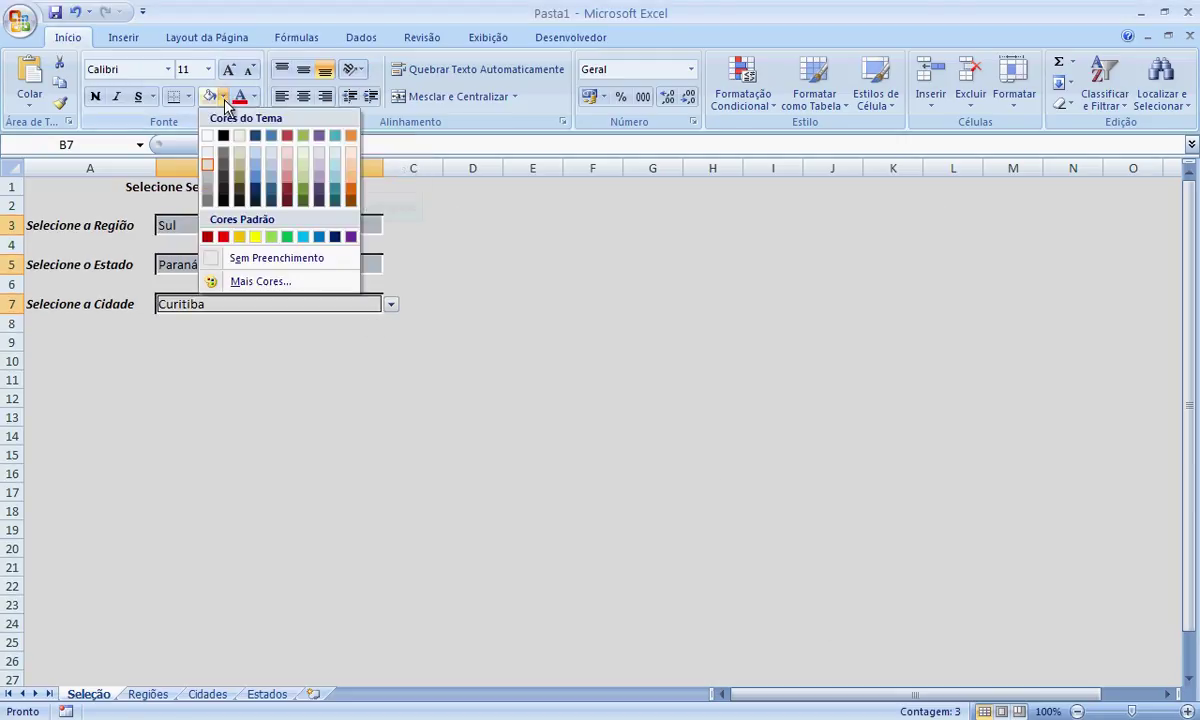
{"action": "left_click", "coordinate": [210, 156]}
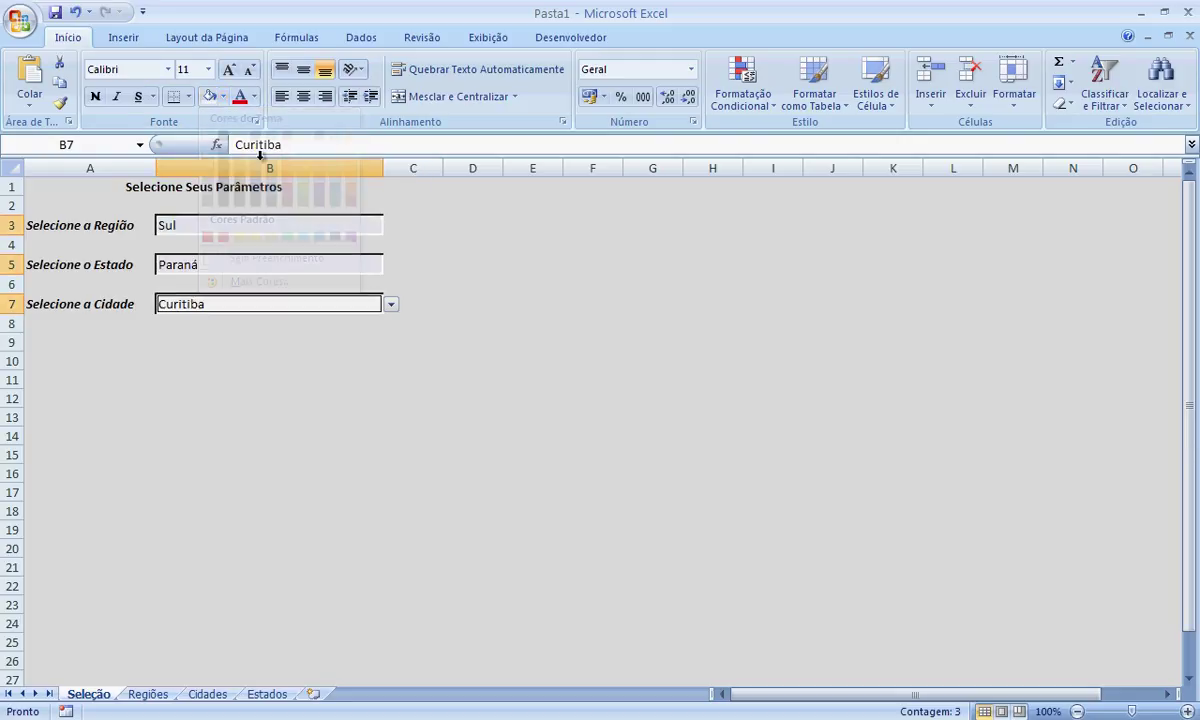
{"action": "left_click", "coordinate": [344, 376]}
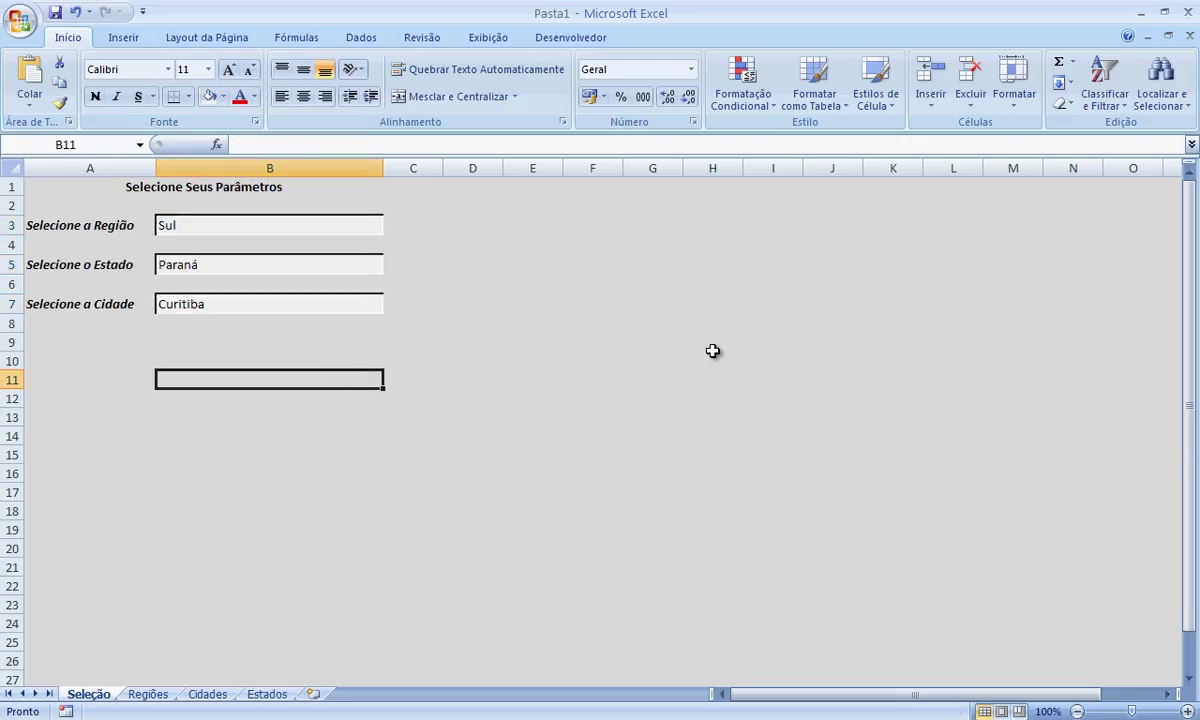
{"action": "left_click", "coordinate": [230, 222]}
{"action": "left_click", "coordinate": [340, 265]}
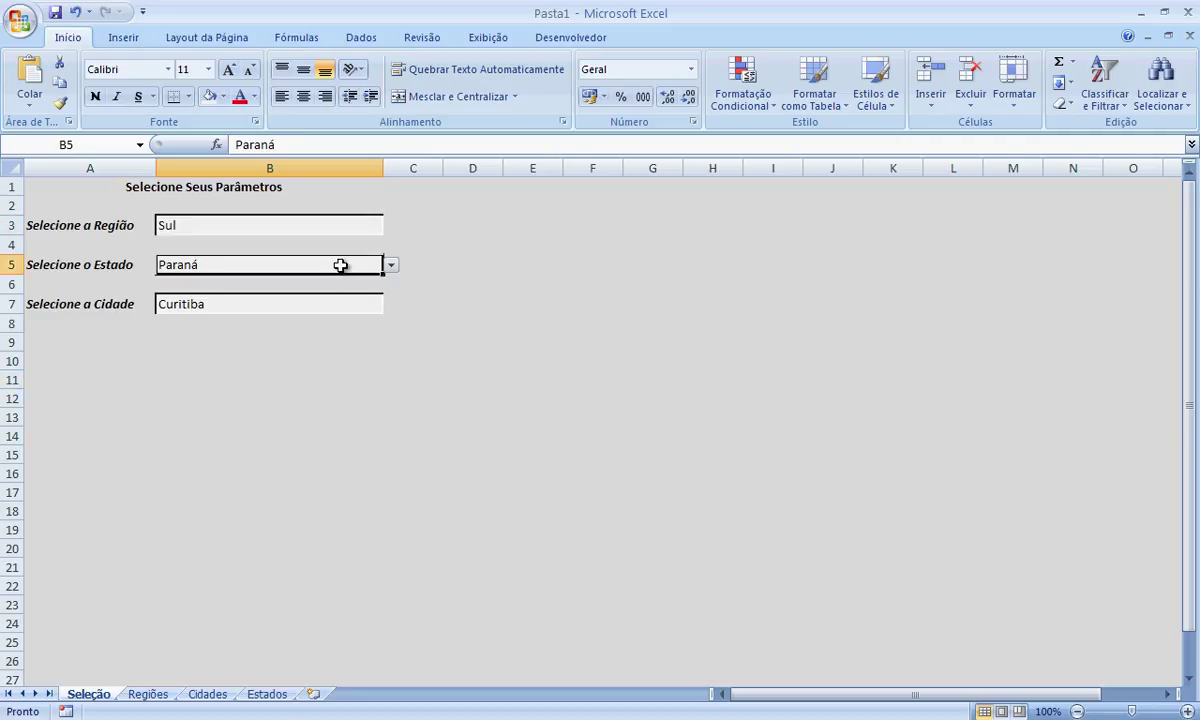
Test the dependent drop-downs by choosing Centro-Oeste as the region in B3 and Goiás as the state in B5
{"action": "left_click", "coordinate": [346, 299]}
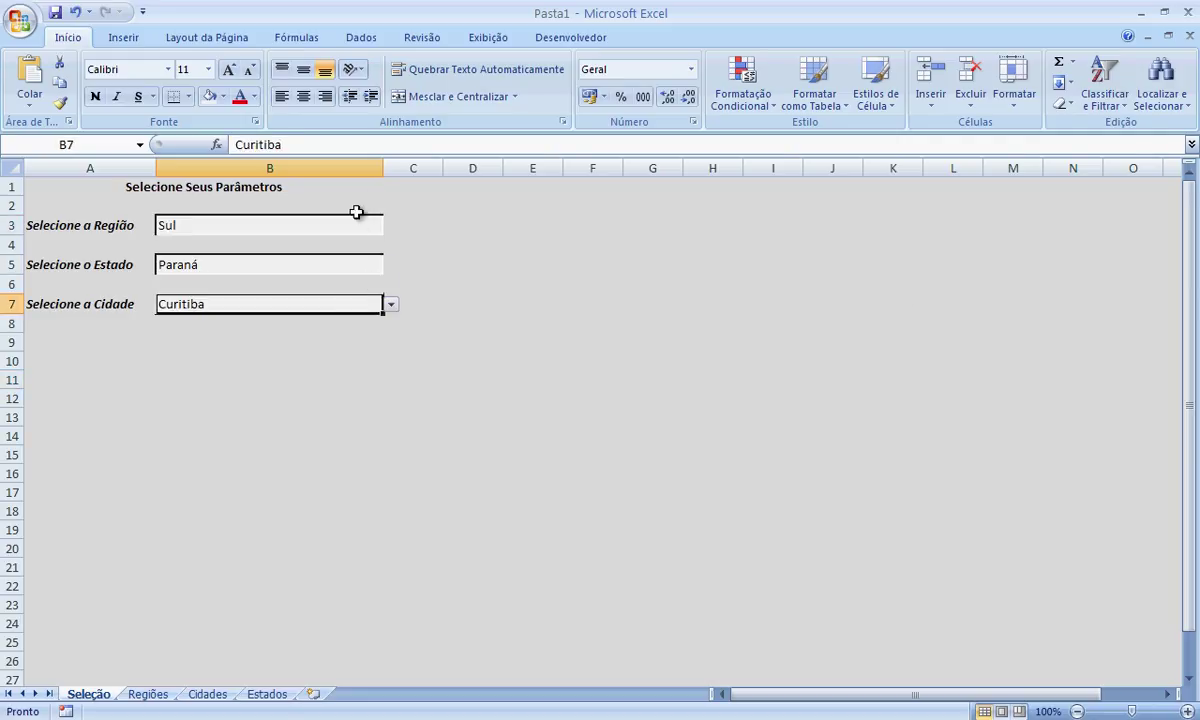
{"action": "left_click", "coordinate": [345, 223]}
{"action": "left_click", "coordinate": [391, 226]}
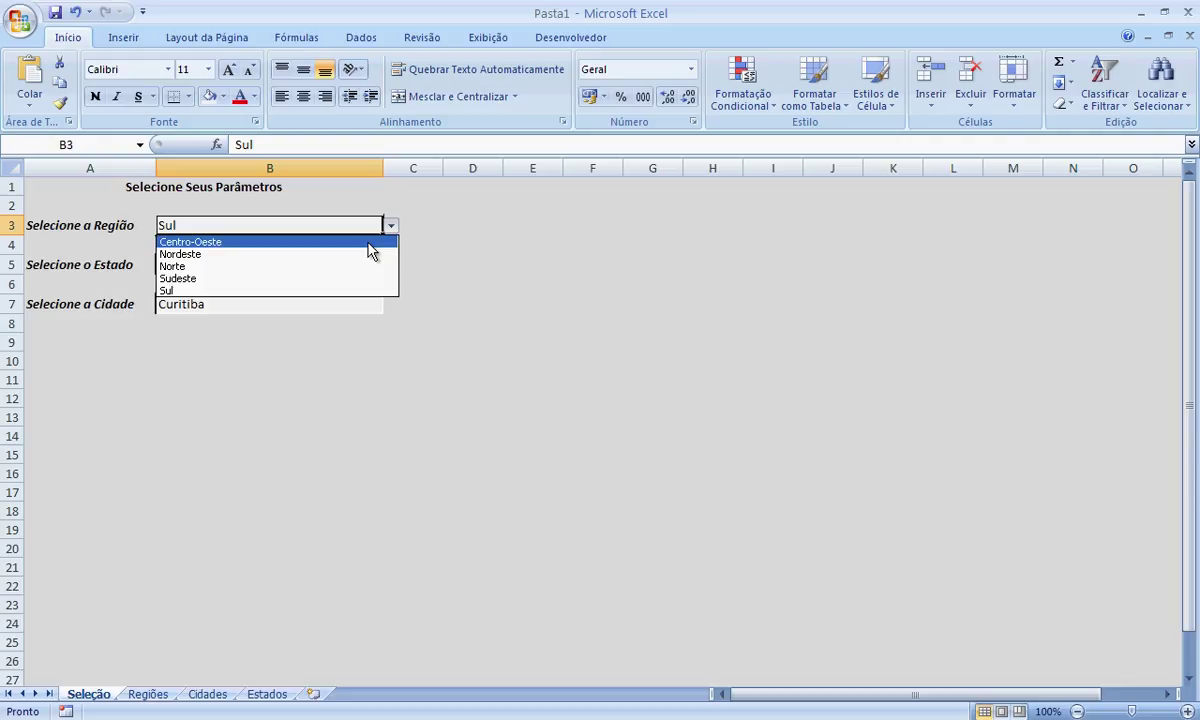
{"action": "left_click", "coordinate": [368, 243]}
{"action": "left_click", "coordinate": [340, 261]}
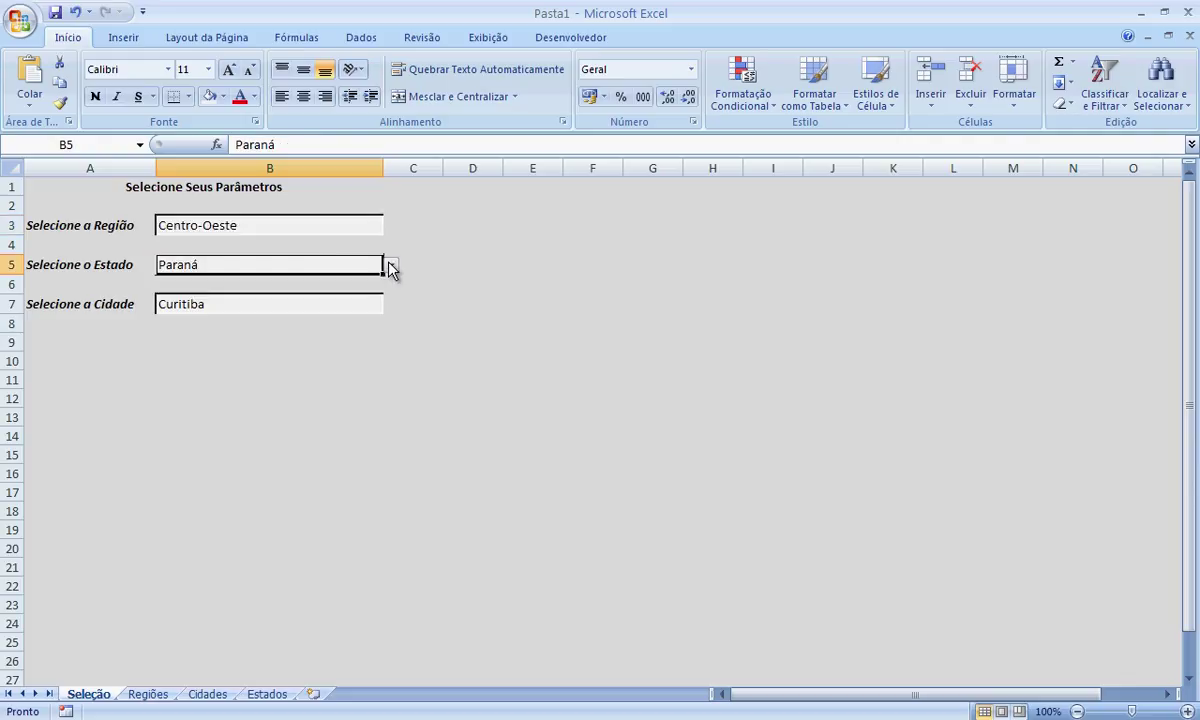
{"action": "left_click", "coordinate": [390, 266]}
{"action": "left_click", "coordinate": [335, 279]}
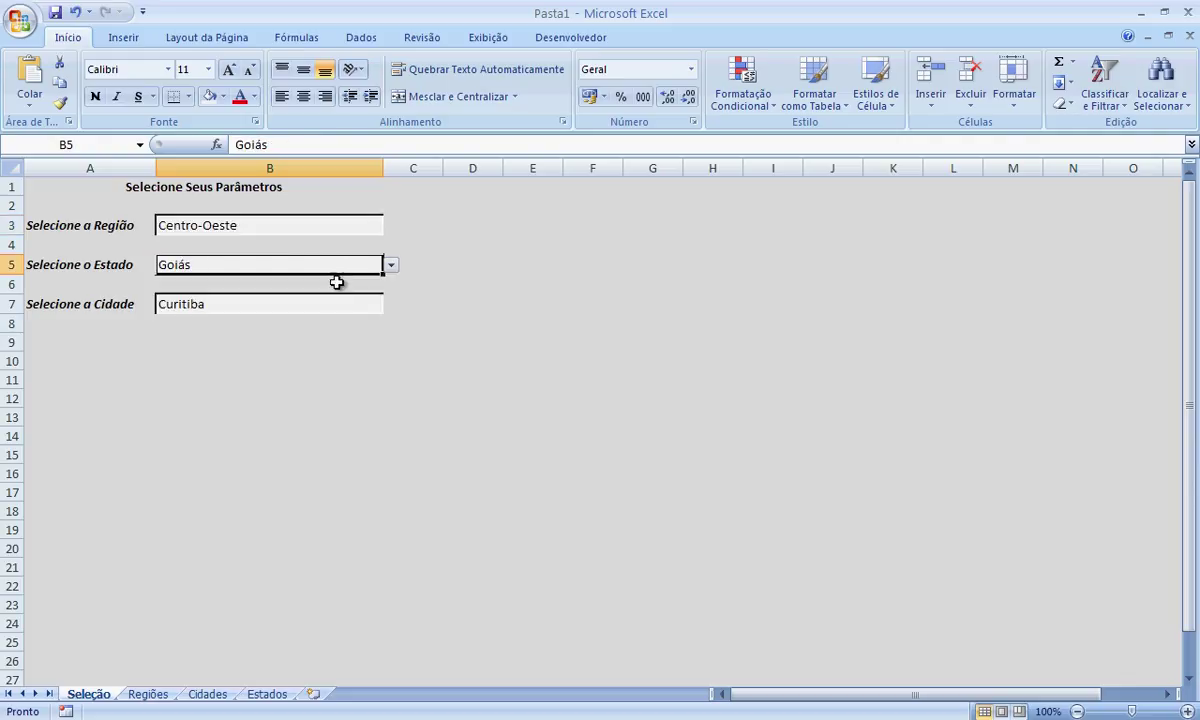
Choose Goiânia from the city drop-down list in B7
{"action": "left_click", "coordinate": [337, 309]}
{"action": "left_click", "coordinate": [391, 308]}
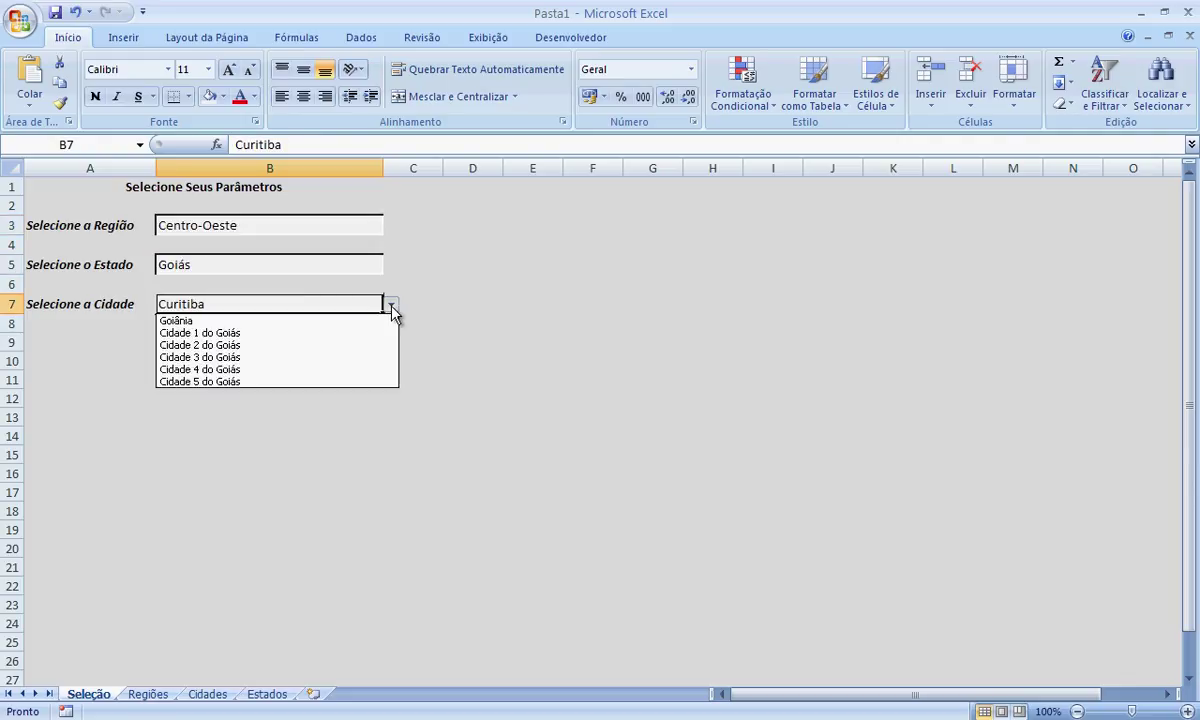
{"action": "left_click", "coordinate": [343, 321]}
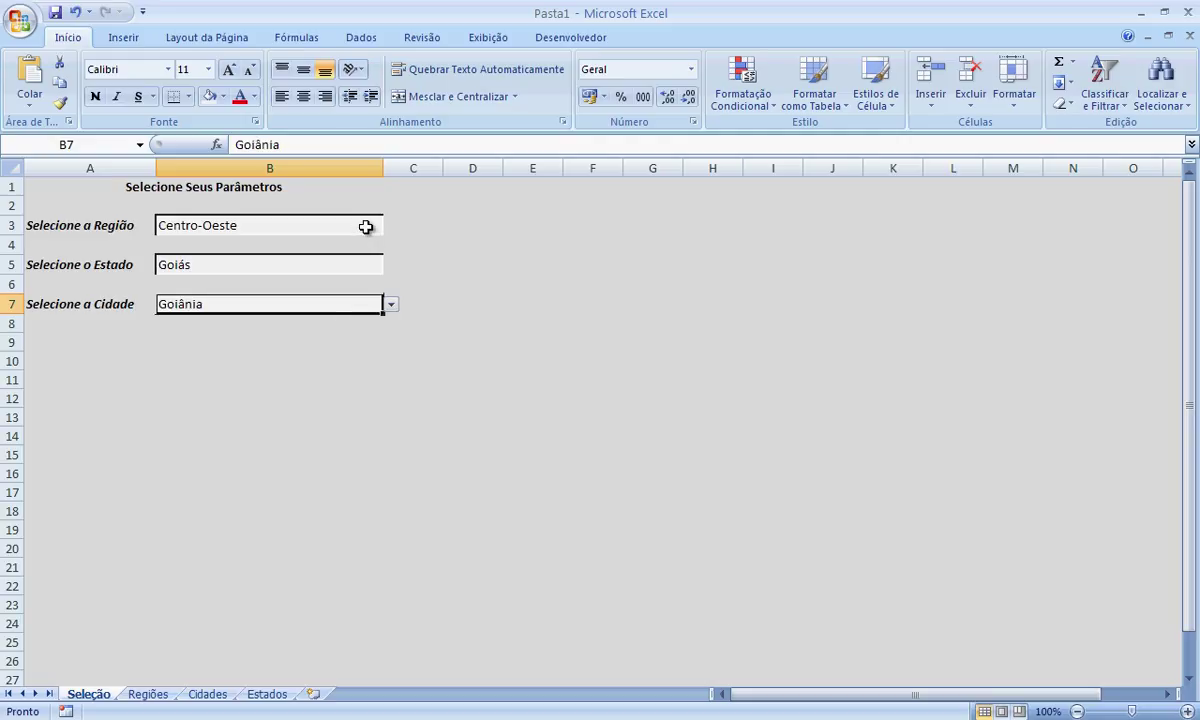
Switch the region in B3 to Sul and choose Paraná as the state in B5
{"action": "left_click", "coordinate": [365, 227]}
{"action": "left_click", "coordinate": [390, 229]}
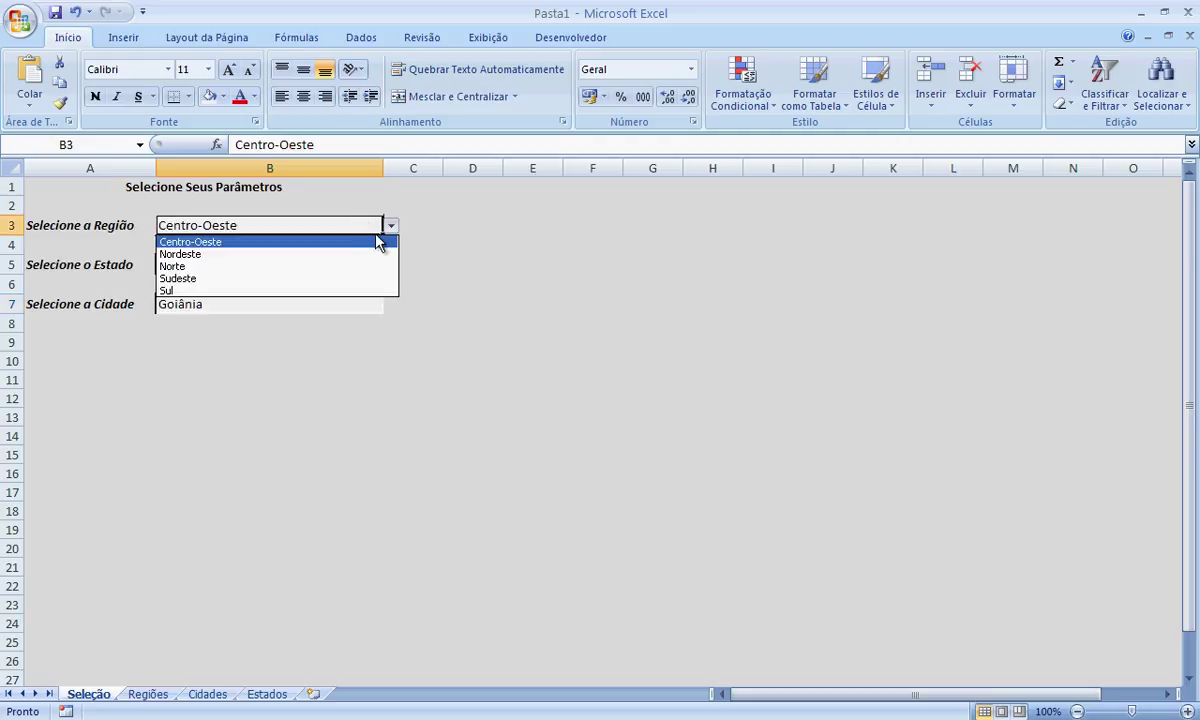
{"action": "left_click", "coordinate": [367, 291]}
{"action": "left_click", "coordinate": [348, 267]}
{"action": "left_click", "coordinate": [392, 268]}
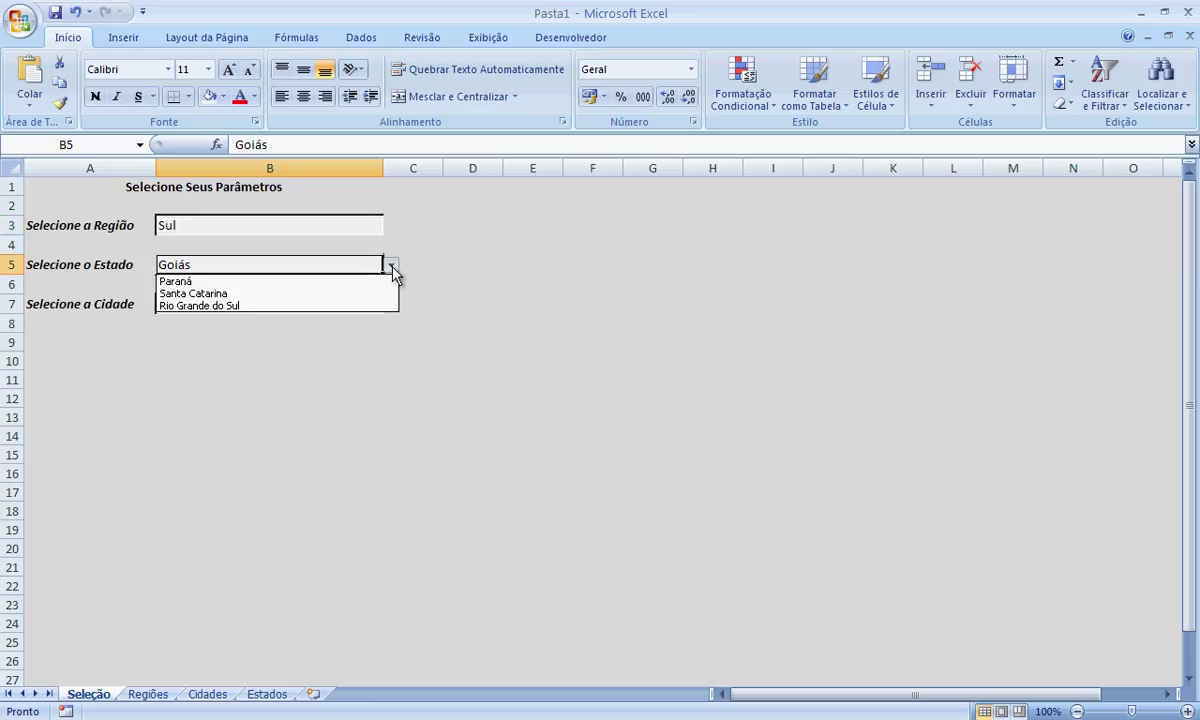
{"action": "left_click", "coordinate": [367, 284]}
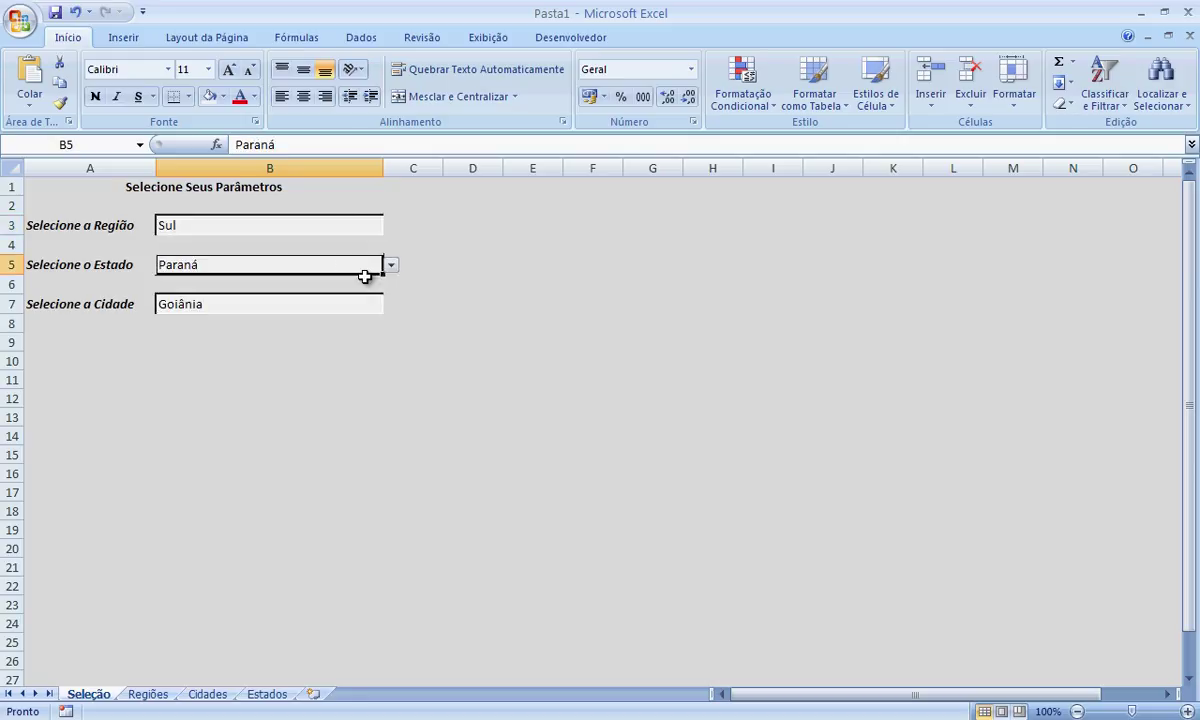
Choose Curitiba from the city drop-down list in B7
{"action": "left_click", "coordinate": [367, 308]}
{"action": "left_click", "coordinate": [396, 306]}
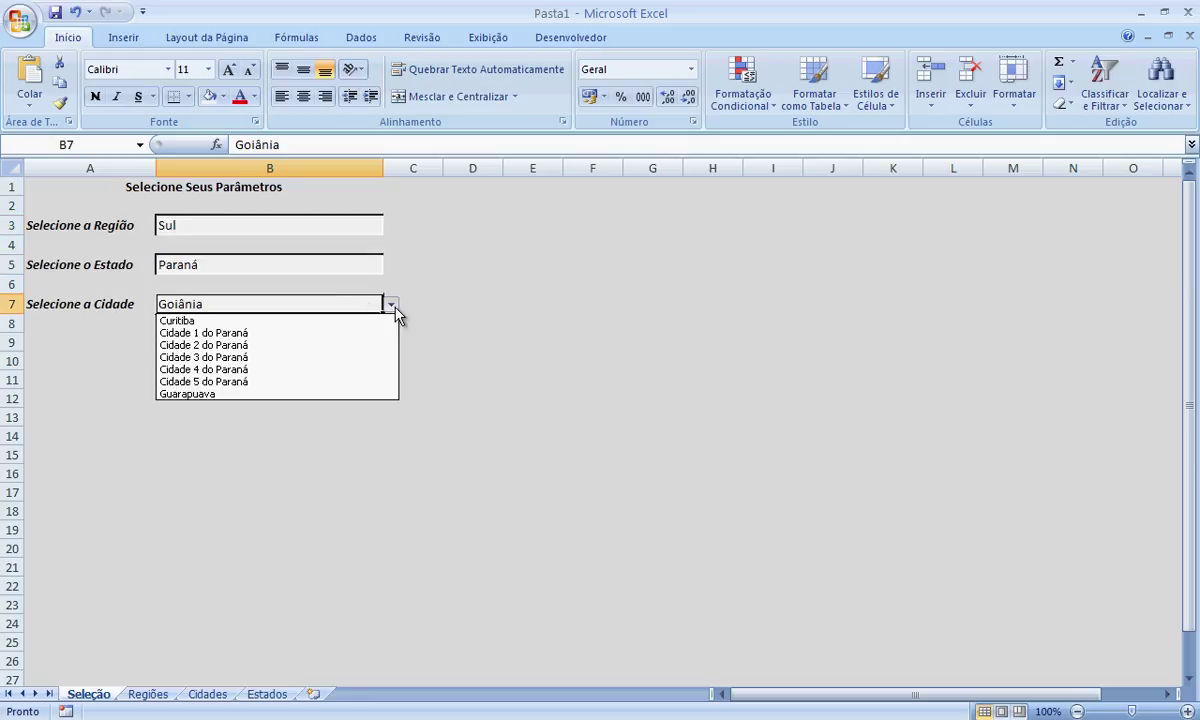
{"action": "left_click", "coordinate": [366, 317]}
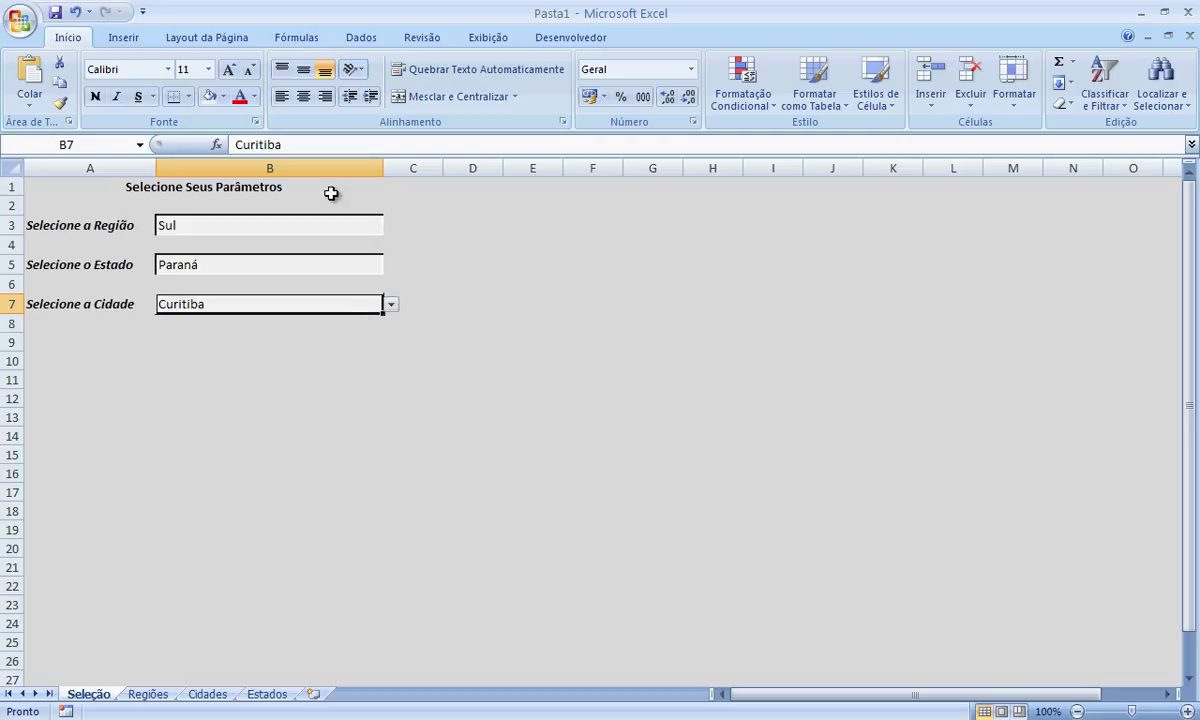